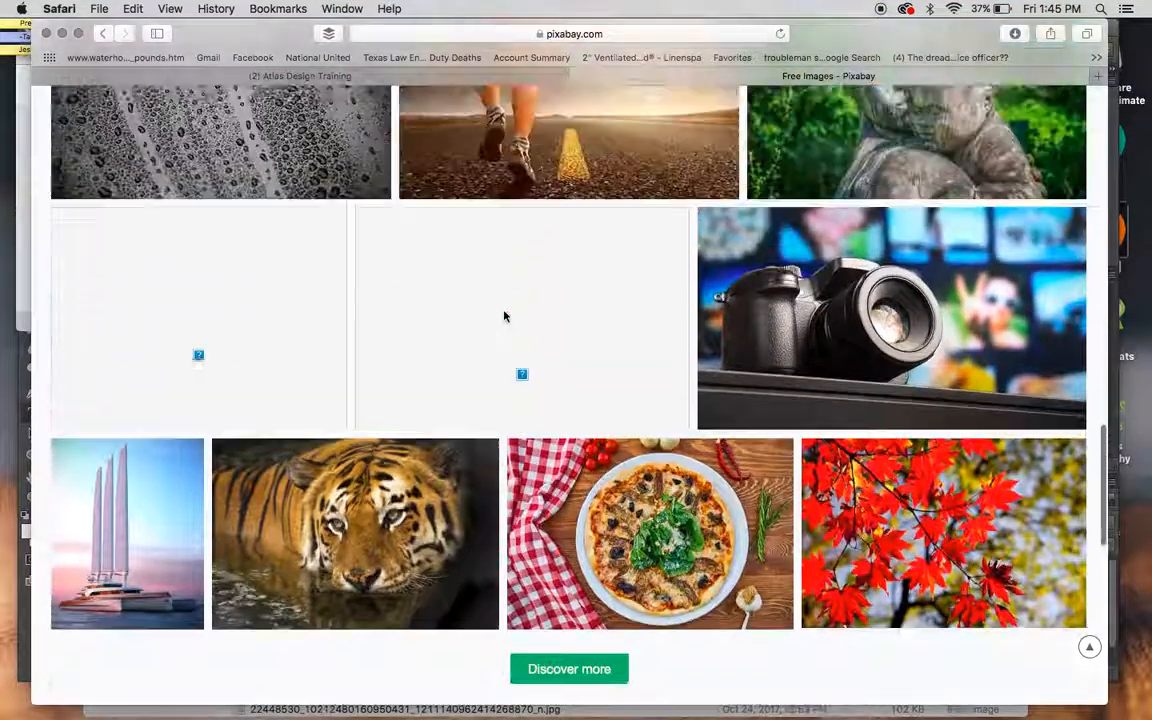
Step: Search Pixabay for "wood" images
scroll(505, 316, up, 2)
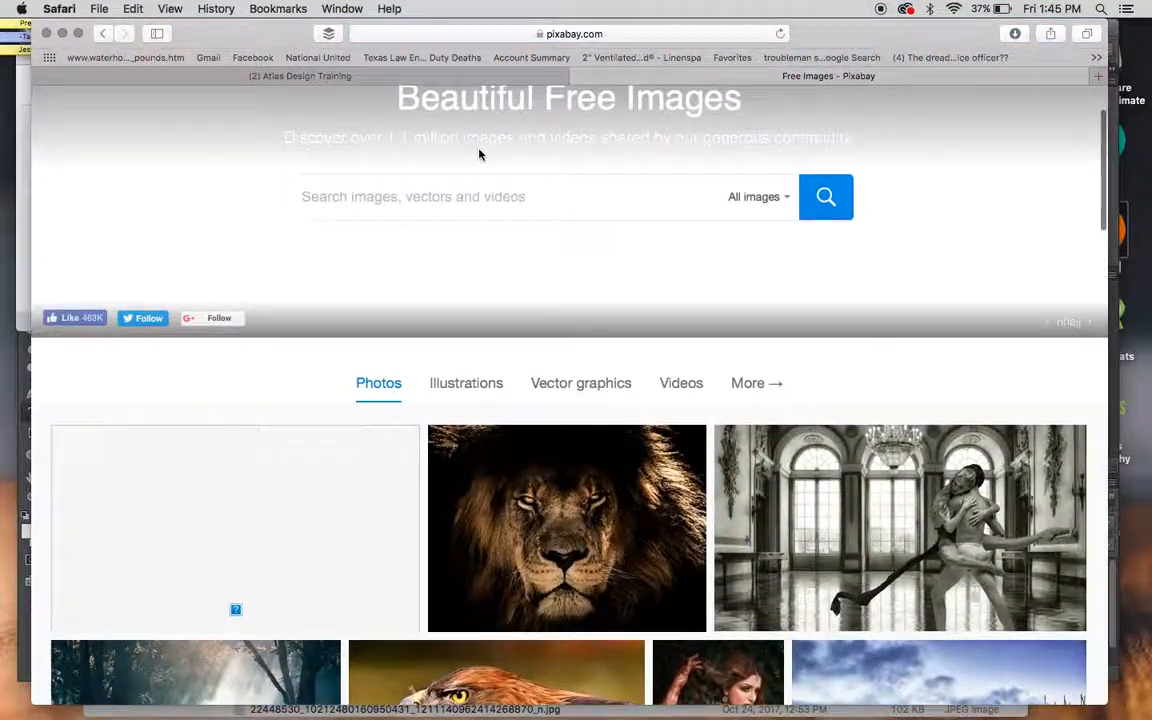
click(474, 204)
text(wood)
key(Return)
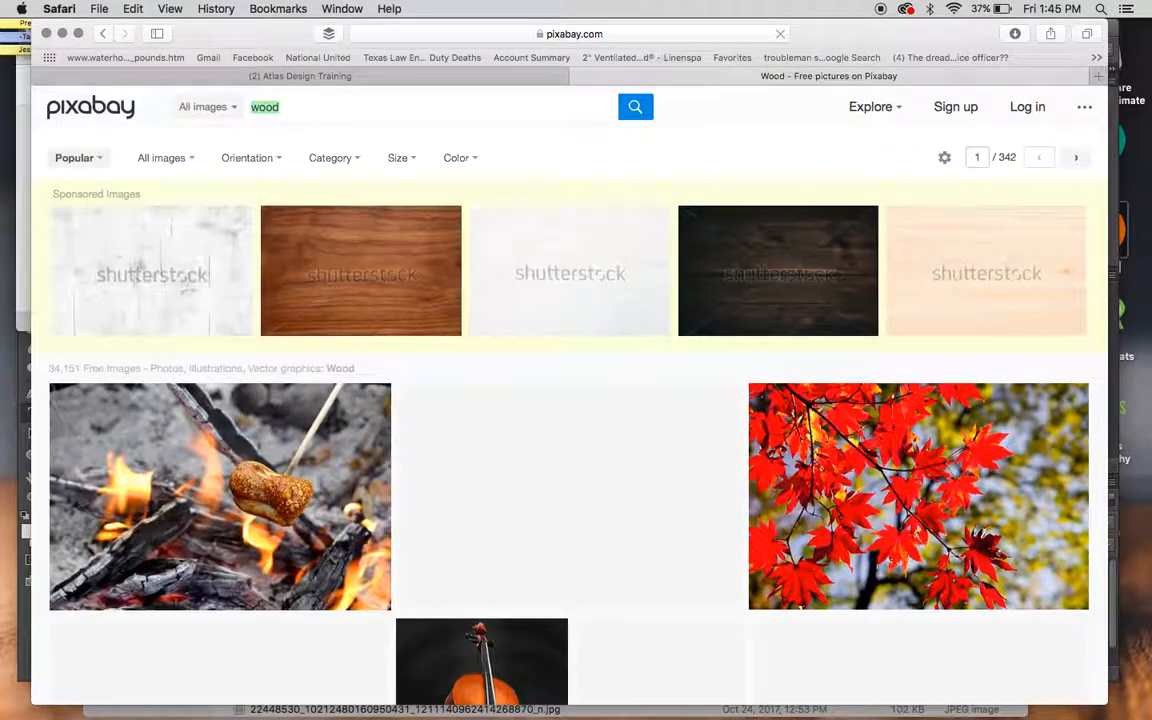
Step: Open the photo of vertical brown wood planks from the results and bring it into Photoshop as its own document
scroll(707, 487, down, 10)
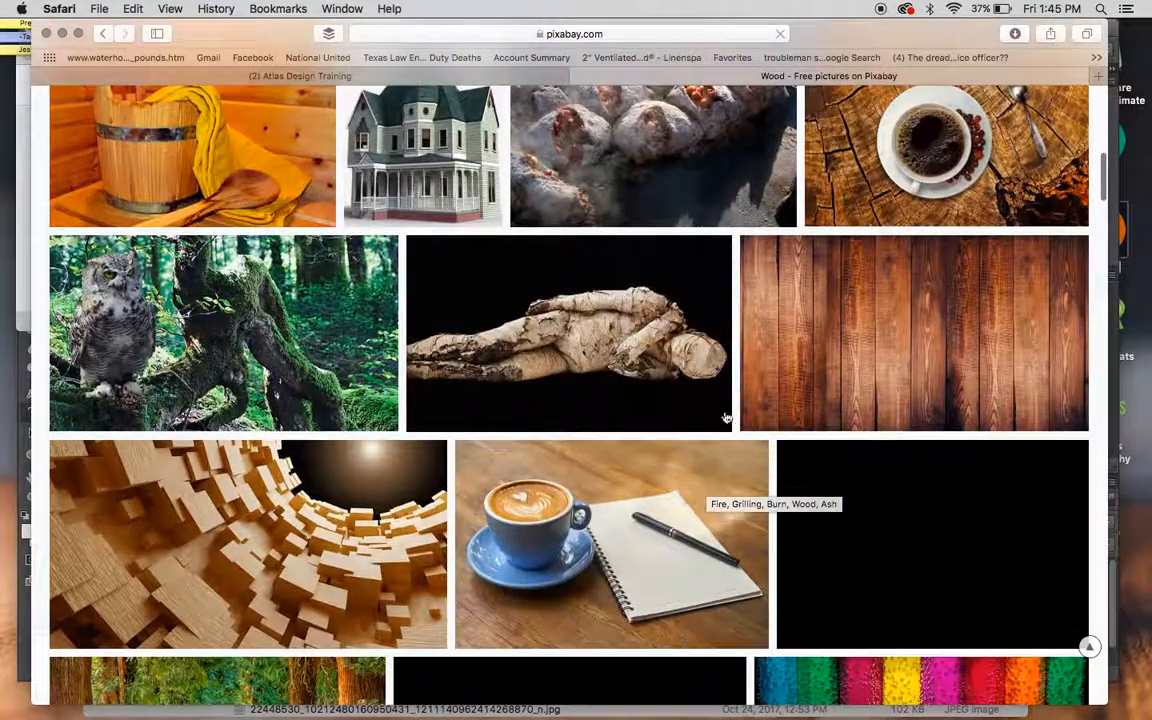
click(885, 320)
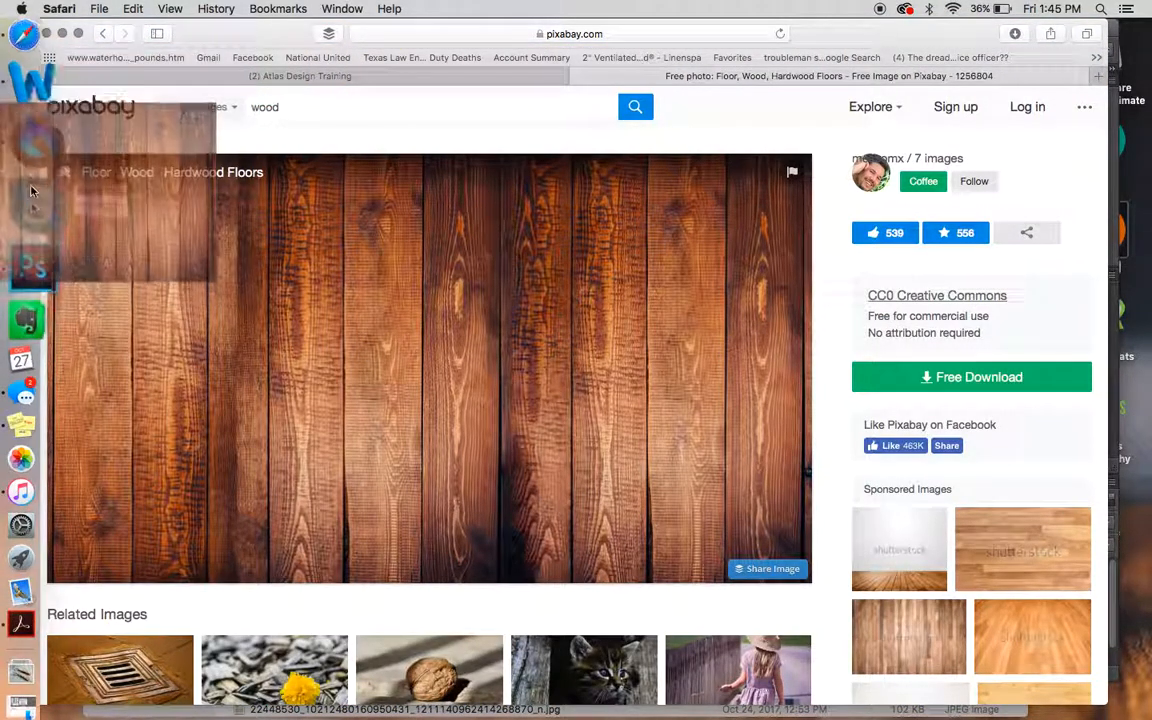
click(33, 230)
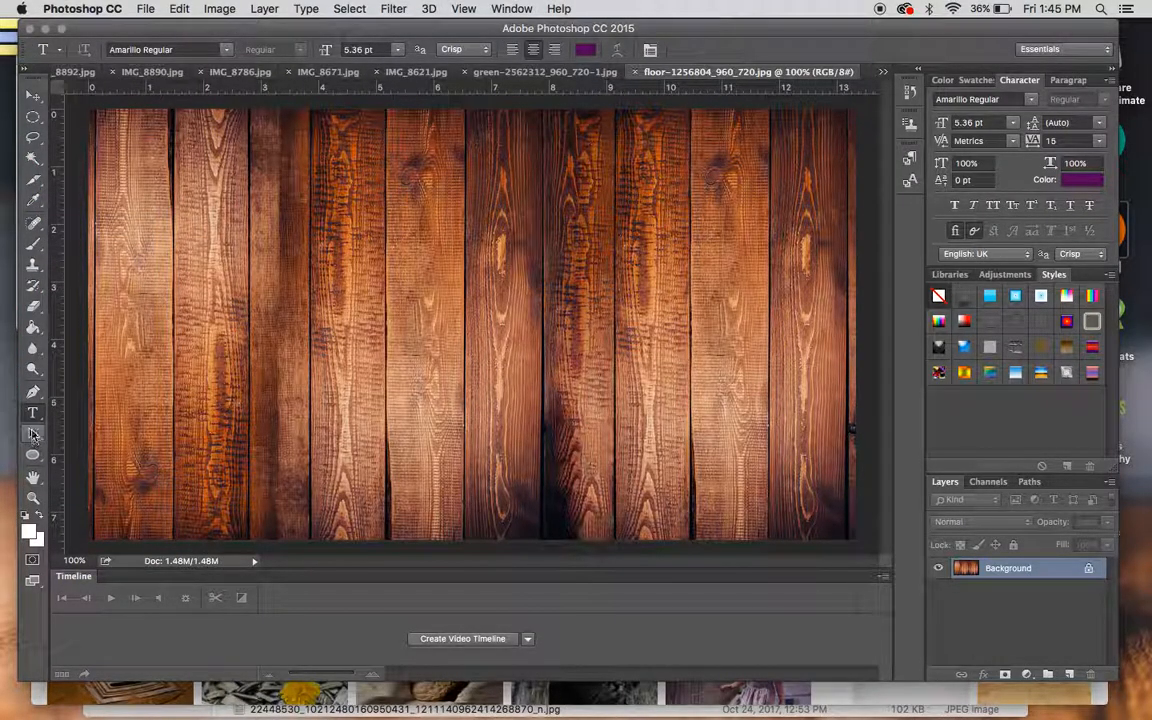
Step: Start a text layer with a first name on the wood planks and set its colour to white (fff)
click(249, 241)
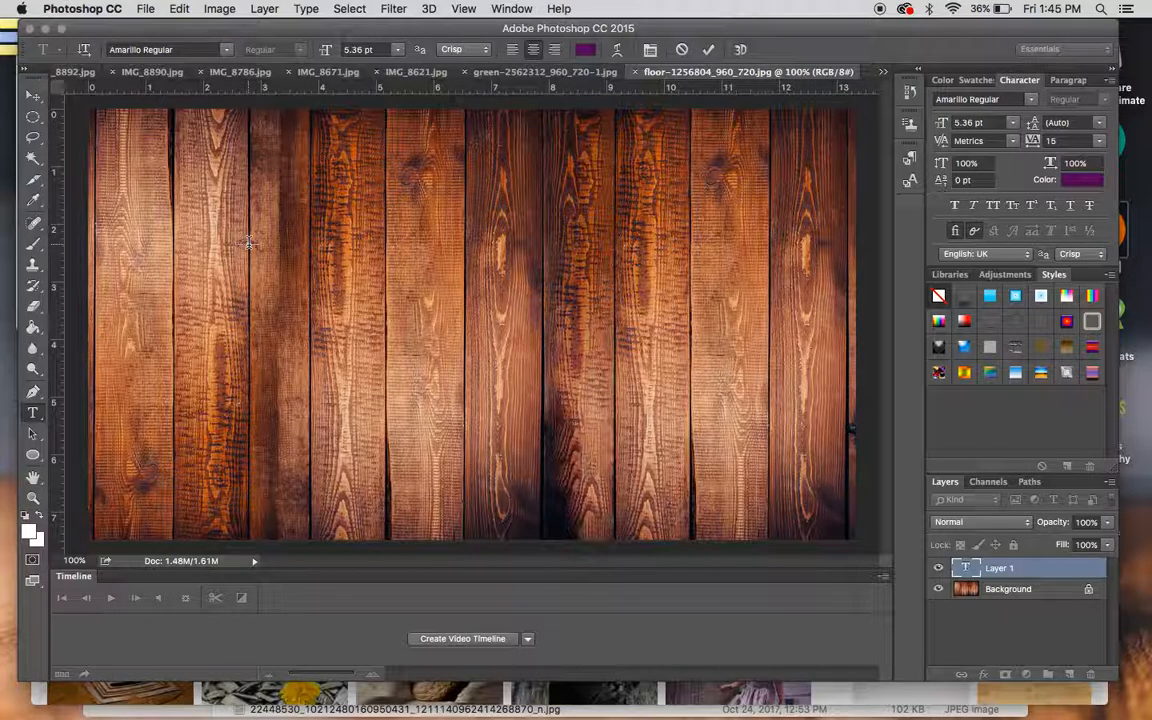
key(super+a)
click(1081, 181)
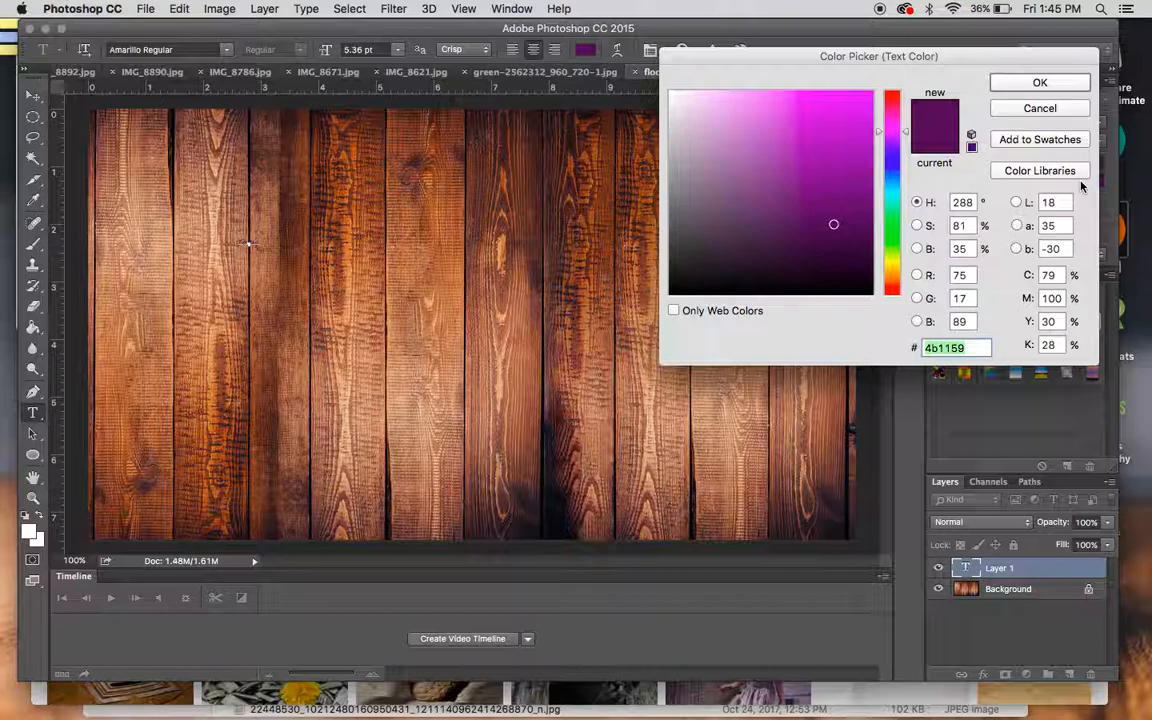
text(000000)
key(Return)
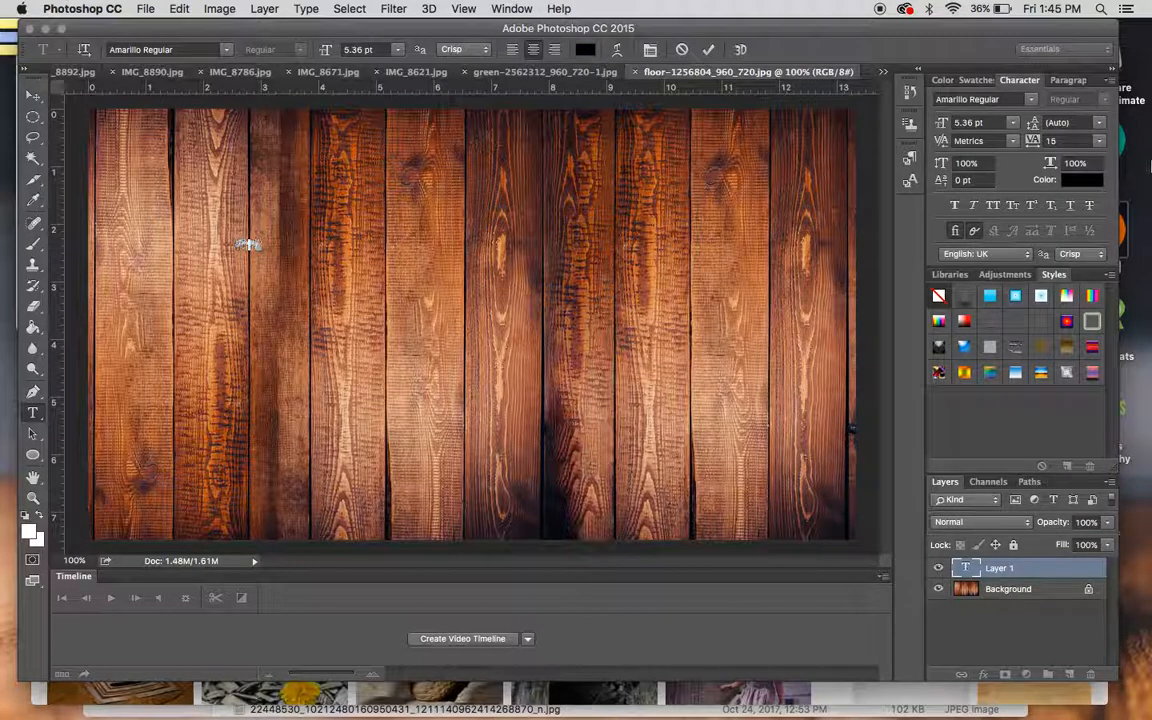
click(1072, 181)
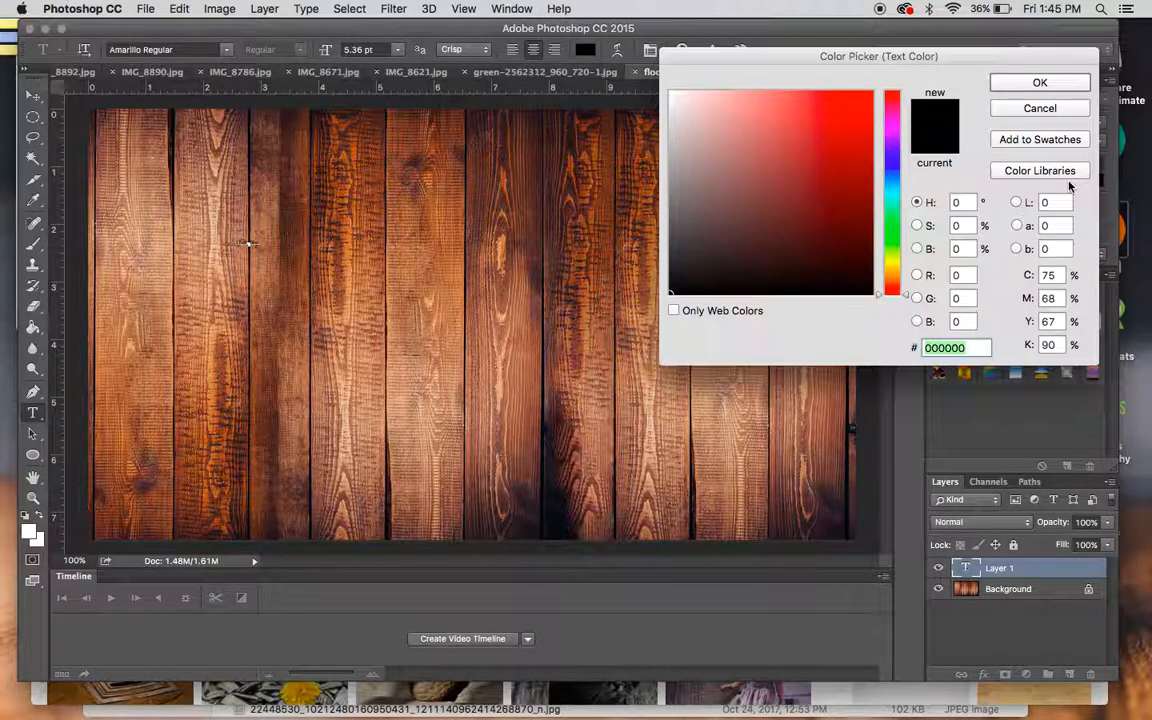
text(fff)
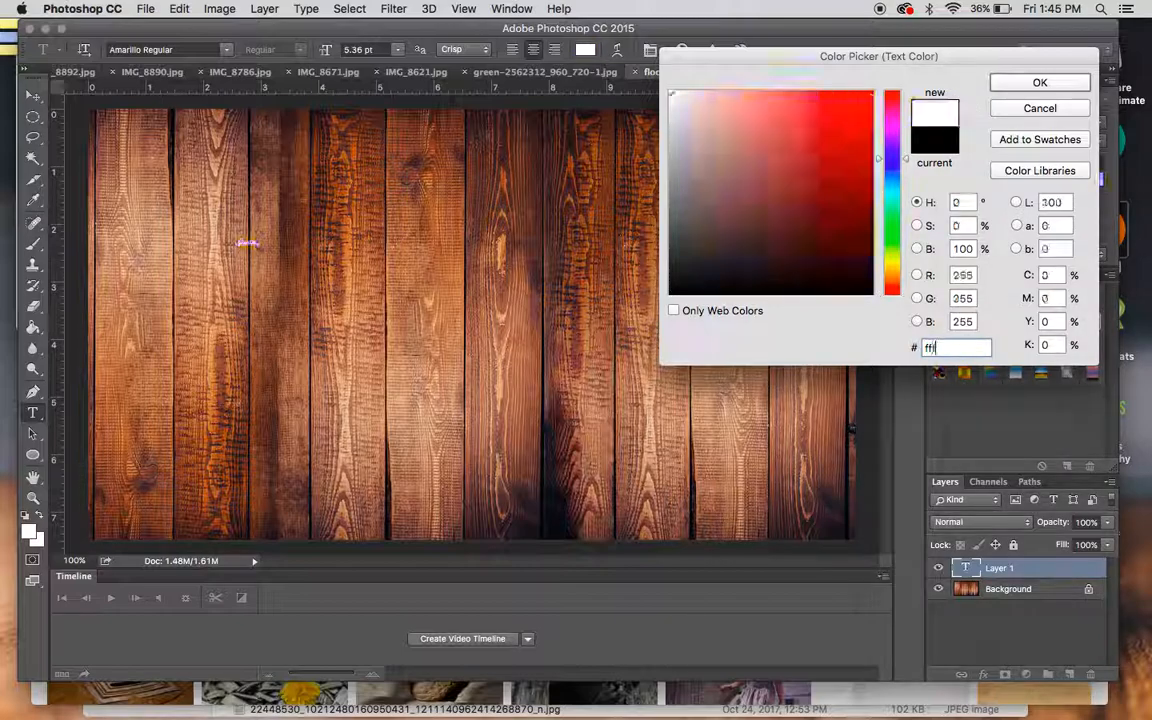
key(Return)
Step: Set the text to 20 pt in the Antique Book Cover Regular font
click(988, 122)
text(40)
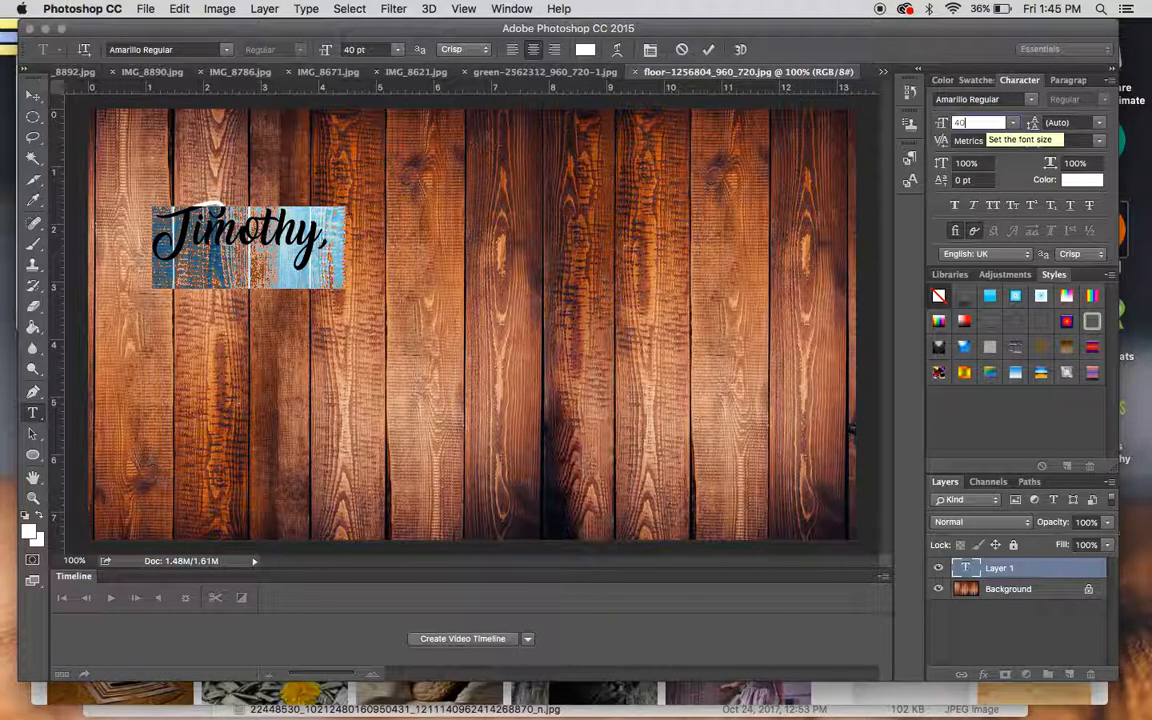
key(BackSpace)
text(20)
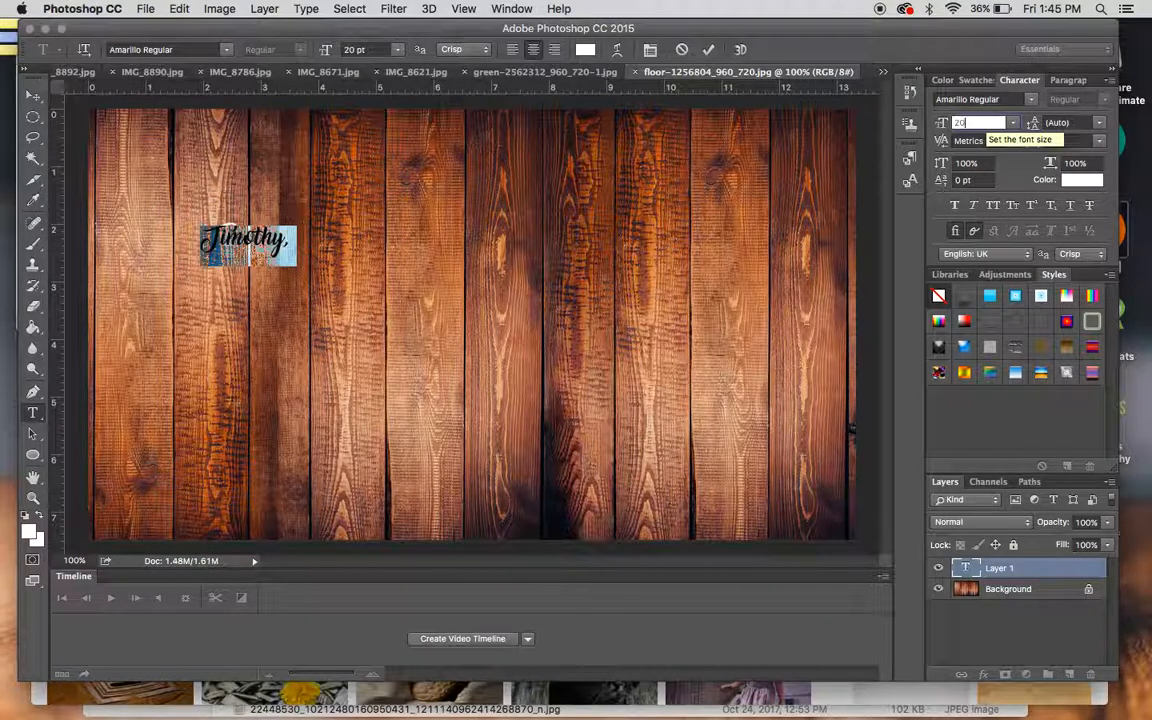
click(935, 99)
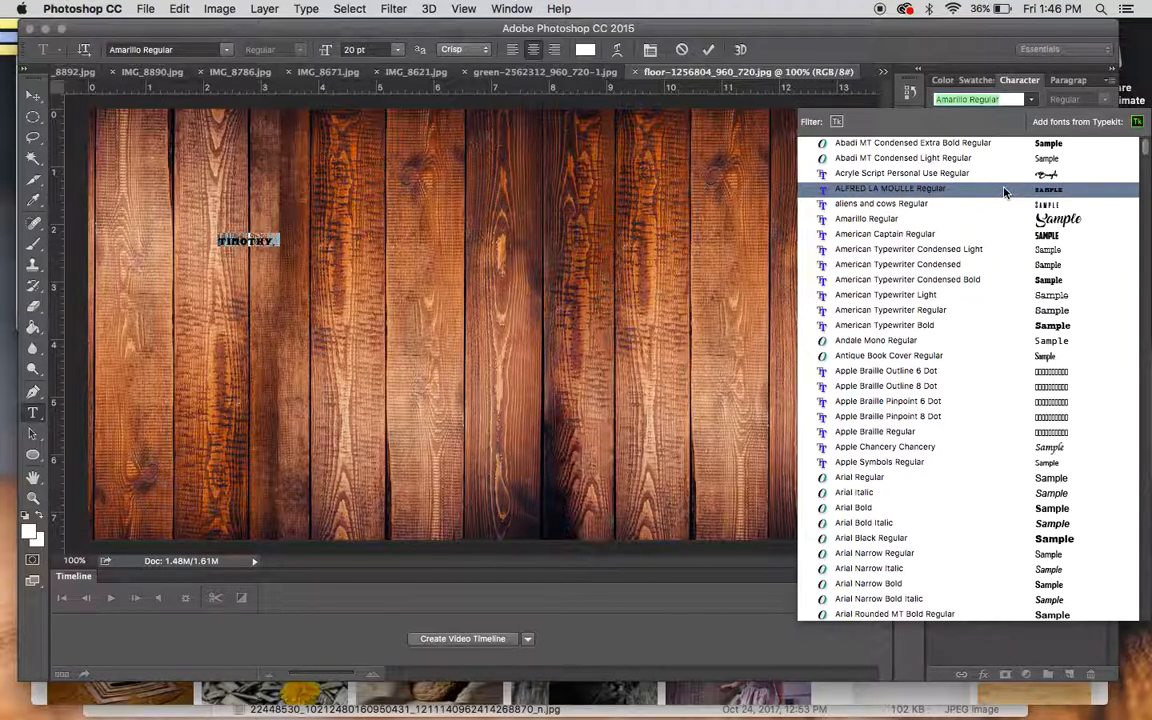
scroll(1010, 300, down, 3)
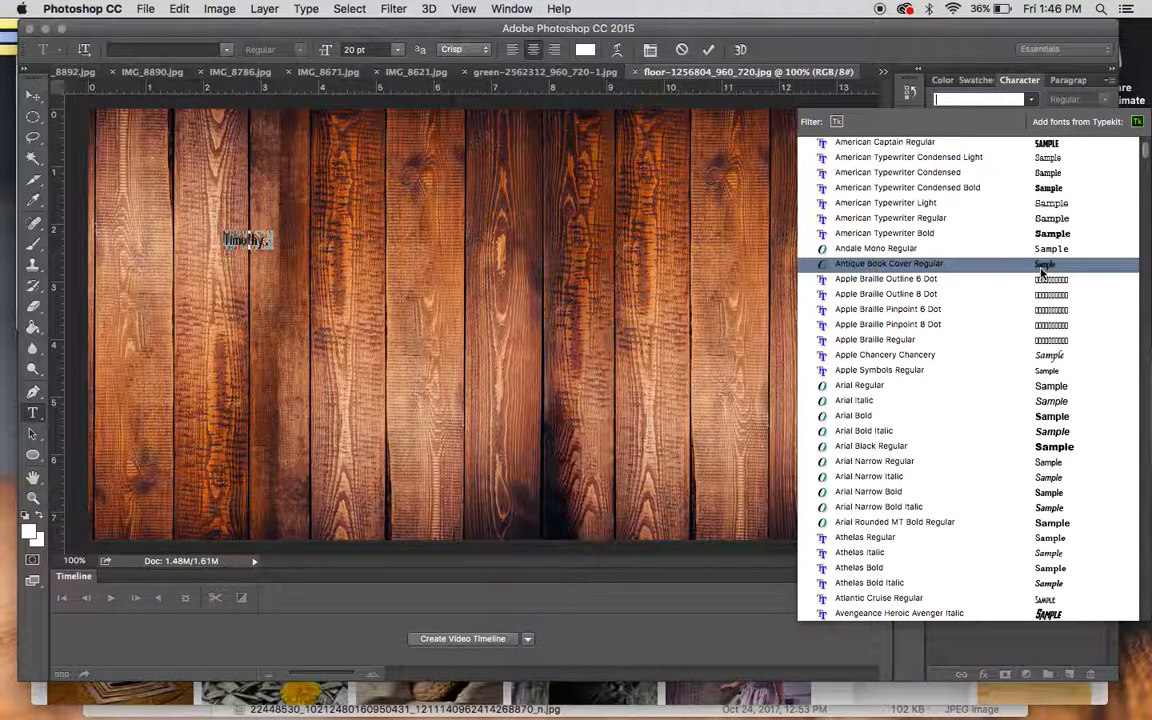
click(1043, 265)
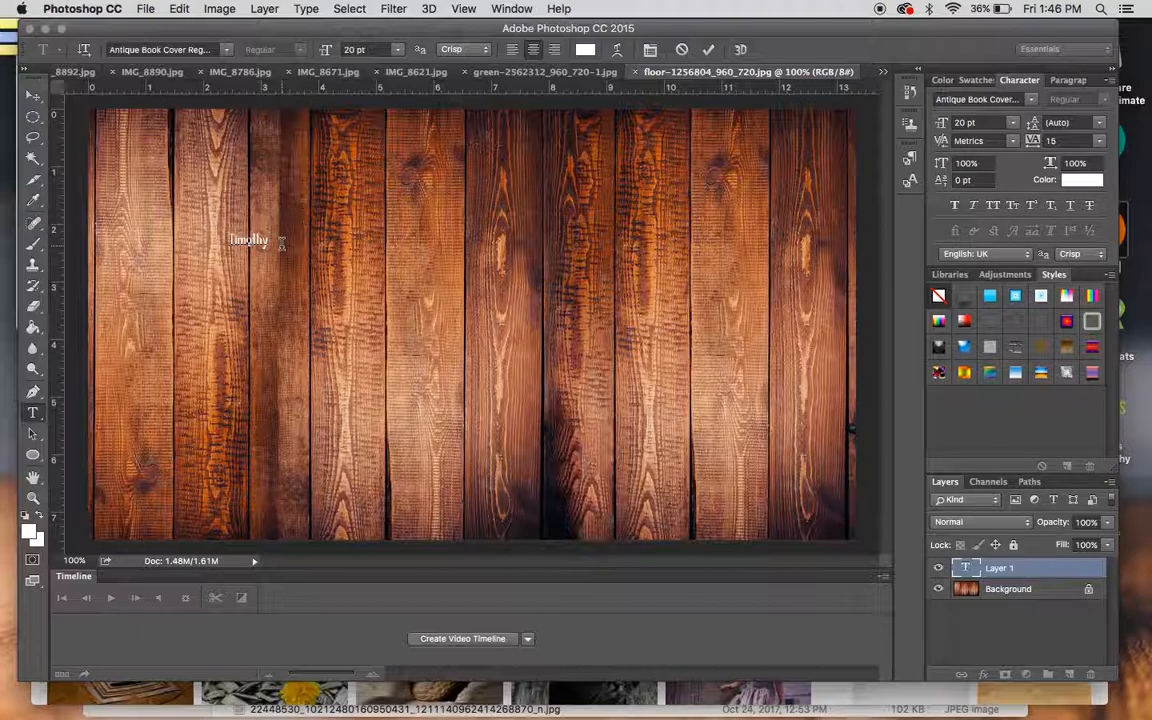
Step: Extend the text into a row of thirteen first names separated by hyphens and move it to fit across the wood image
text(Test)
text(id)
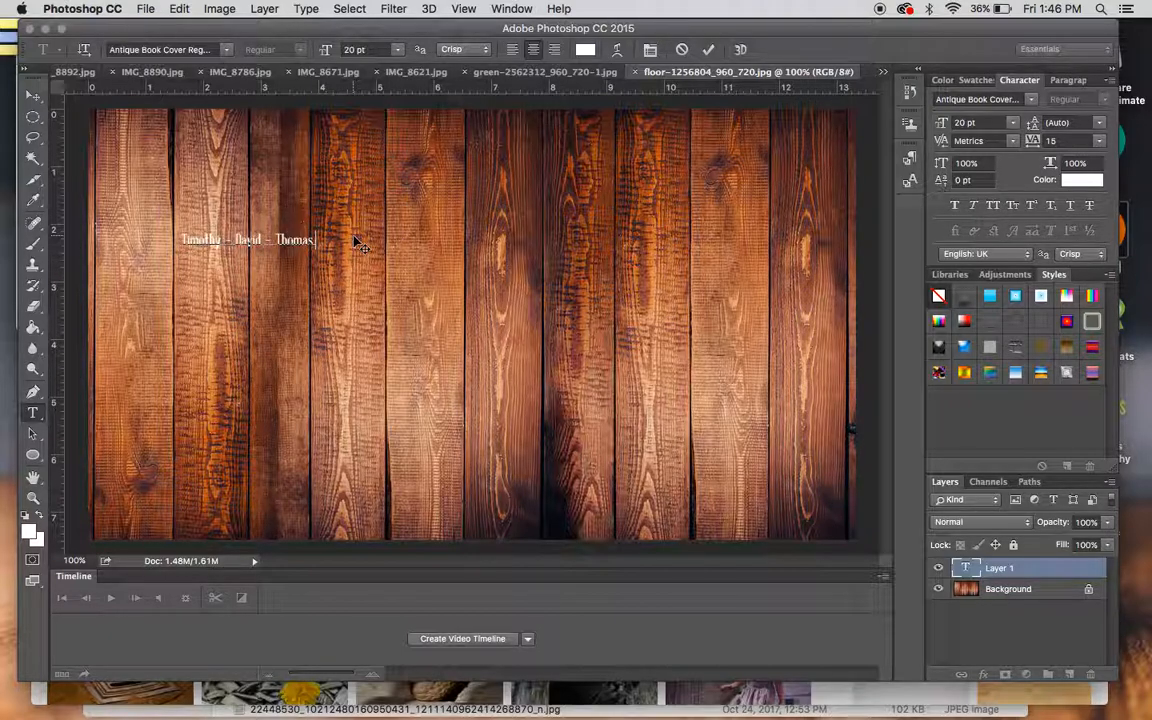
text(H)
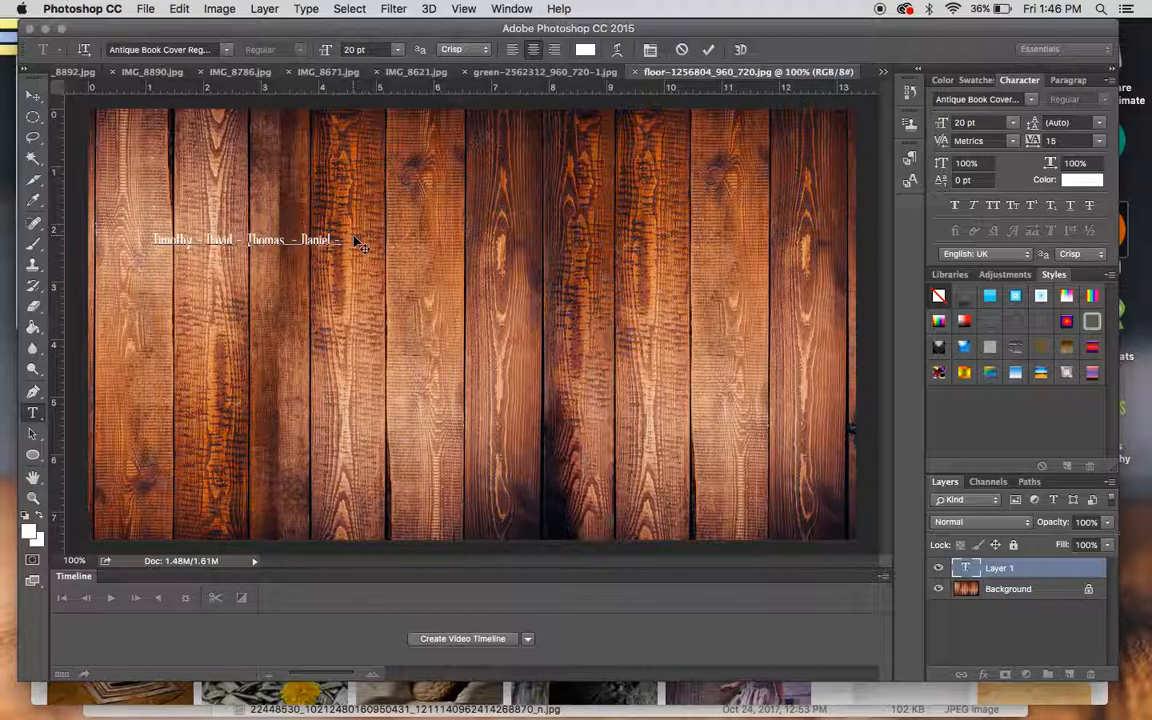
text(athan)
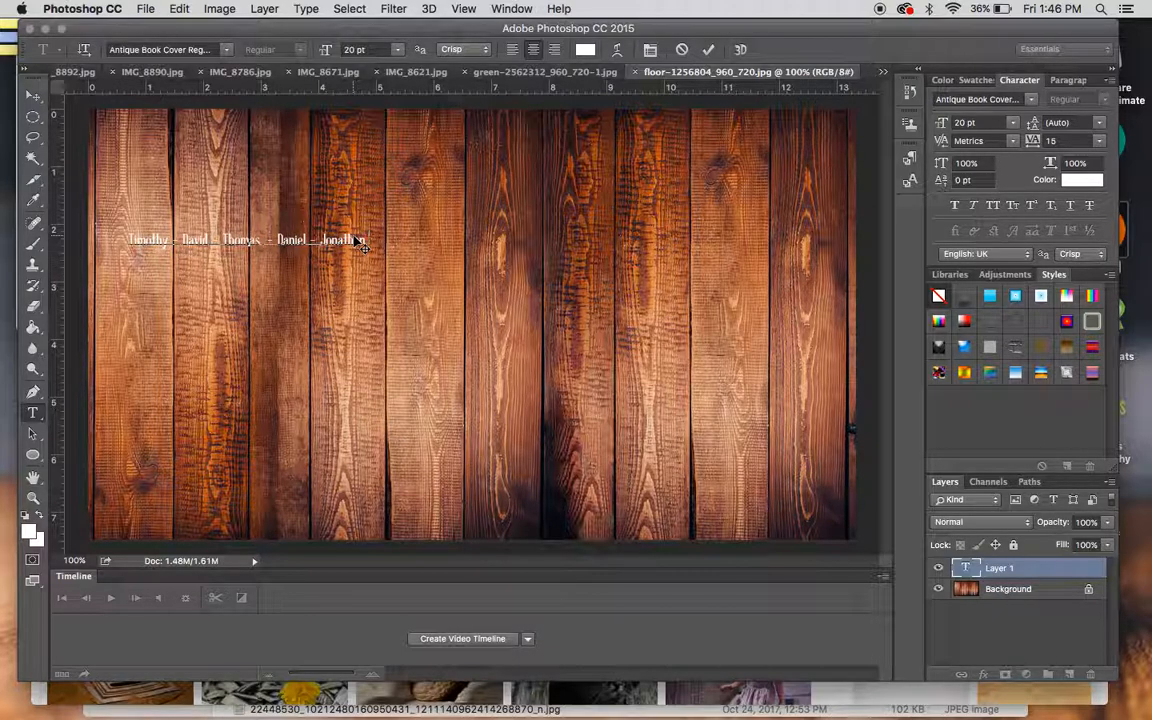
text( - Joseph)
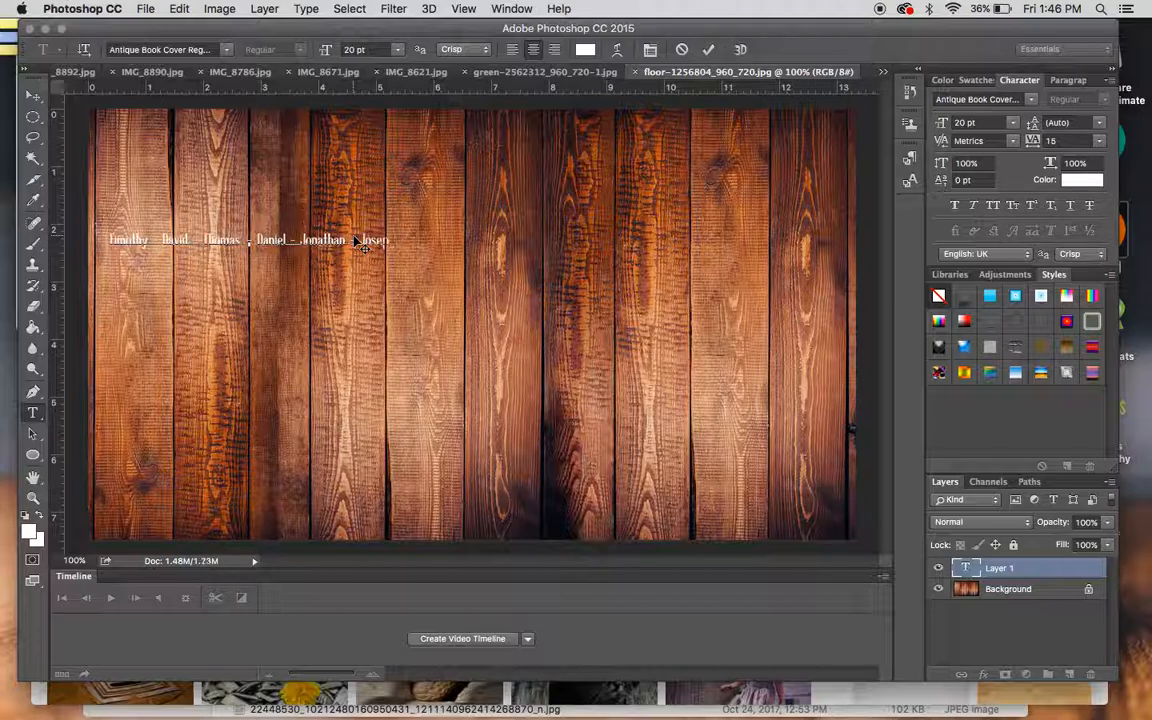
text( - Bob)
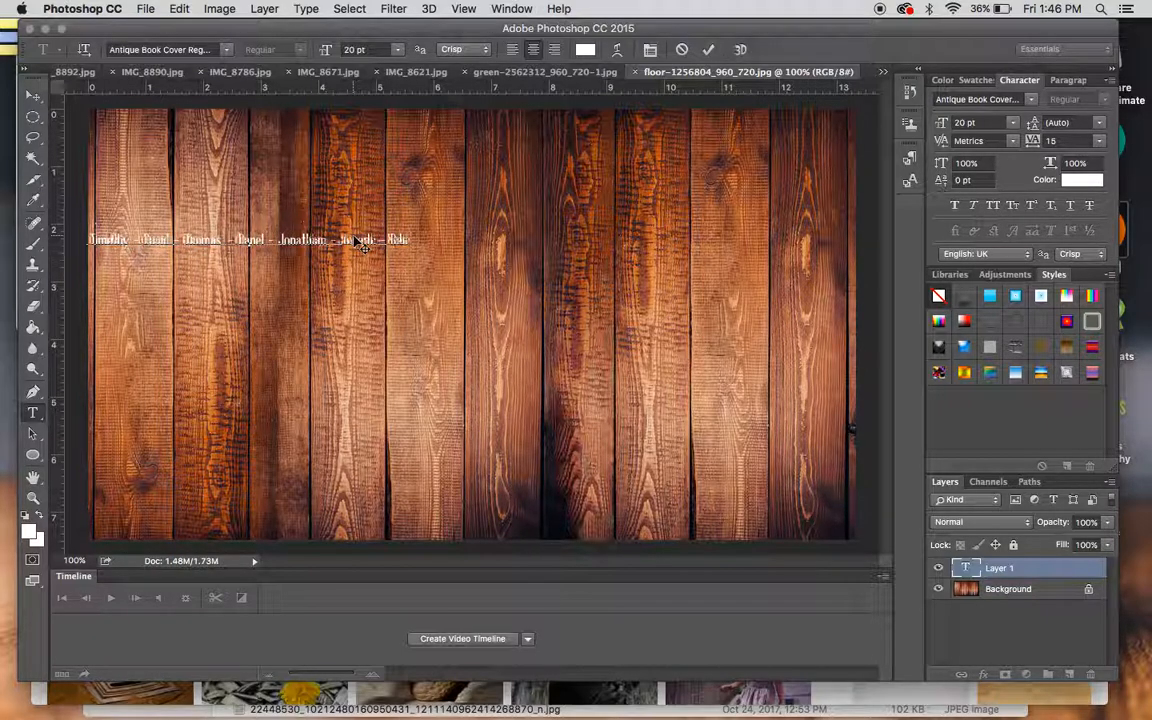
text(ebeccah - Deborah -)
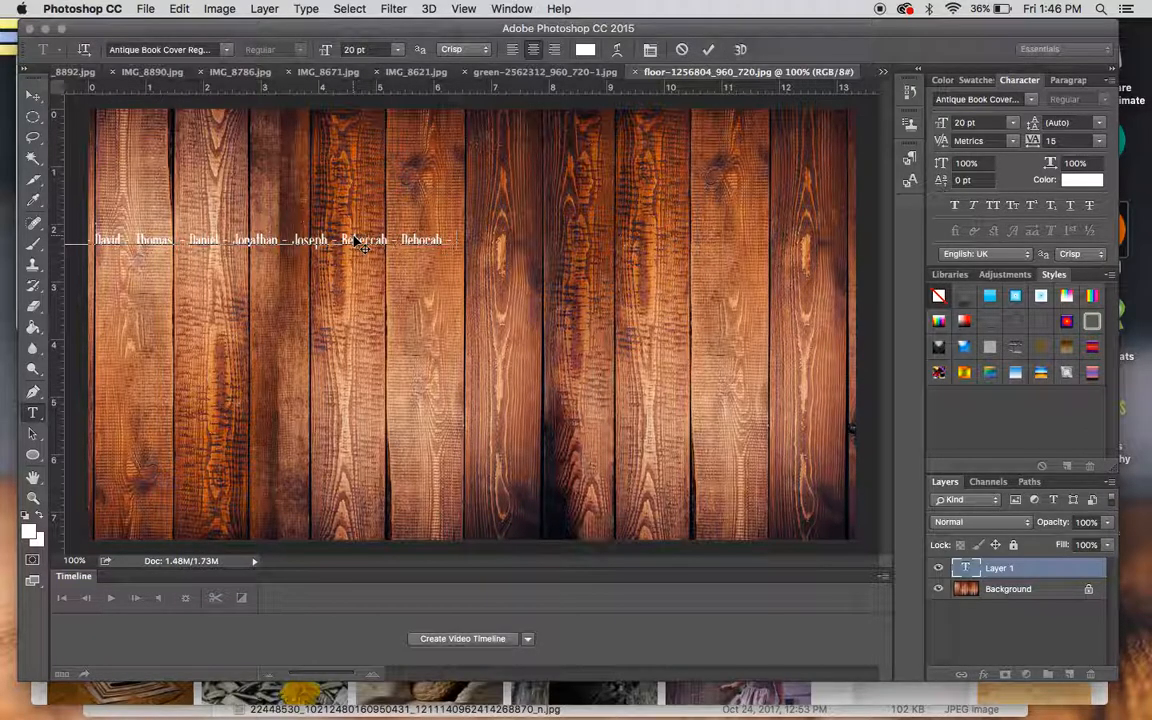
text(ary - Matthew)
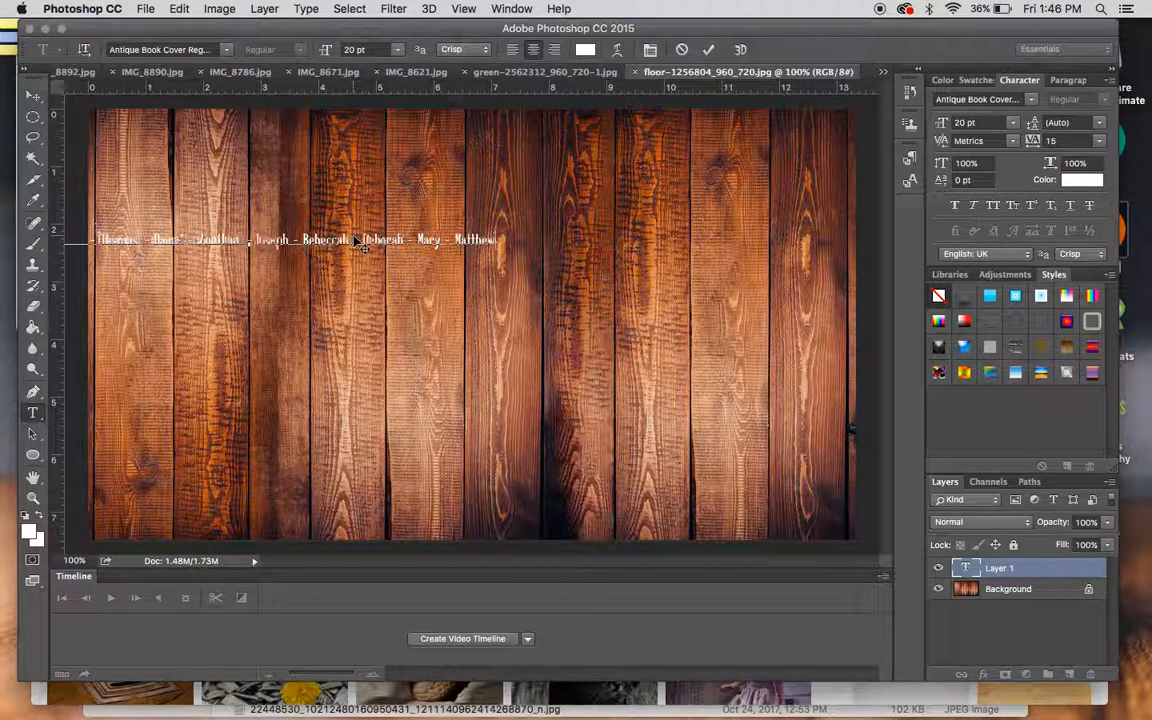
text(- Simon)
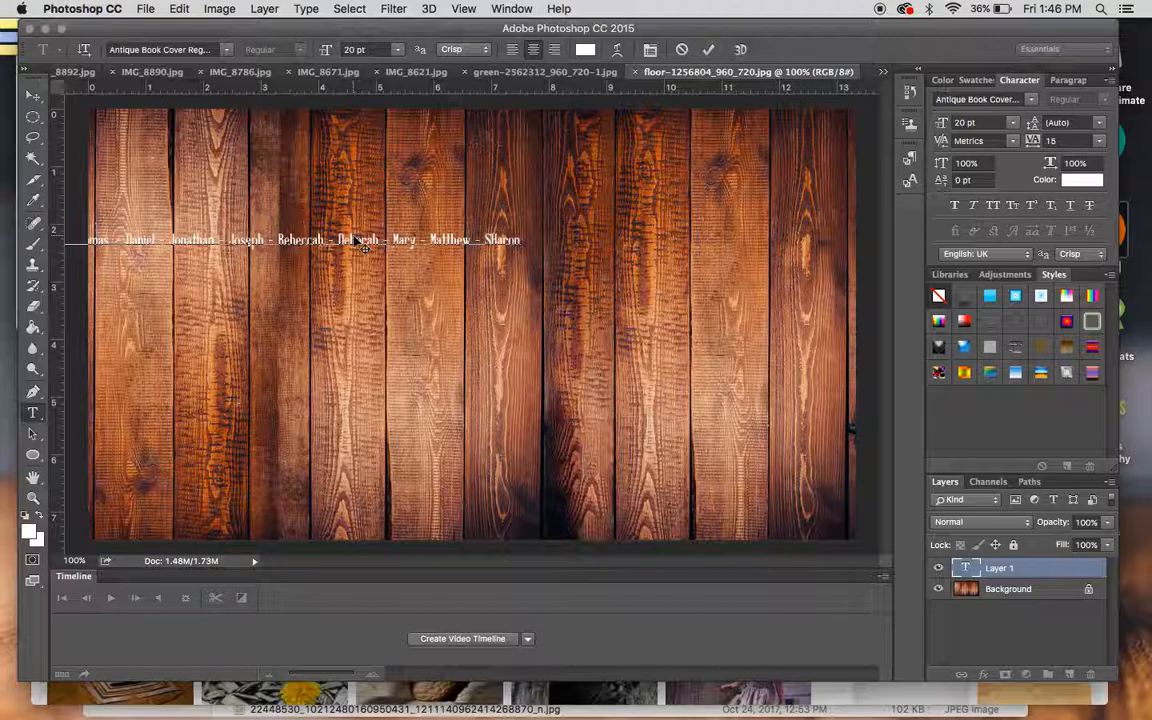
key(BackSpace)
key(BackSpace)
key(BackSpace)
text(aron - )
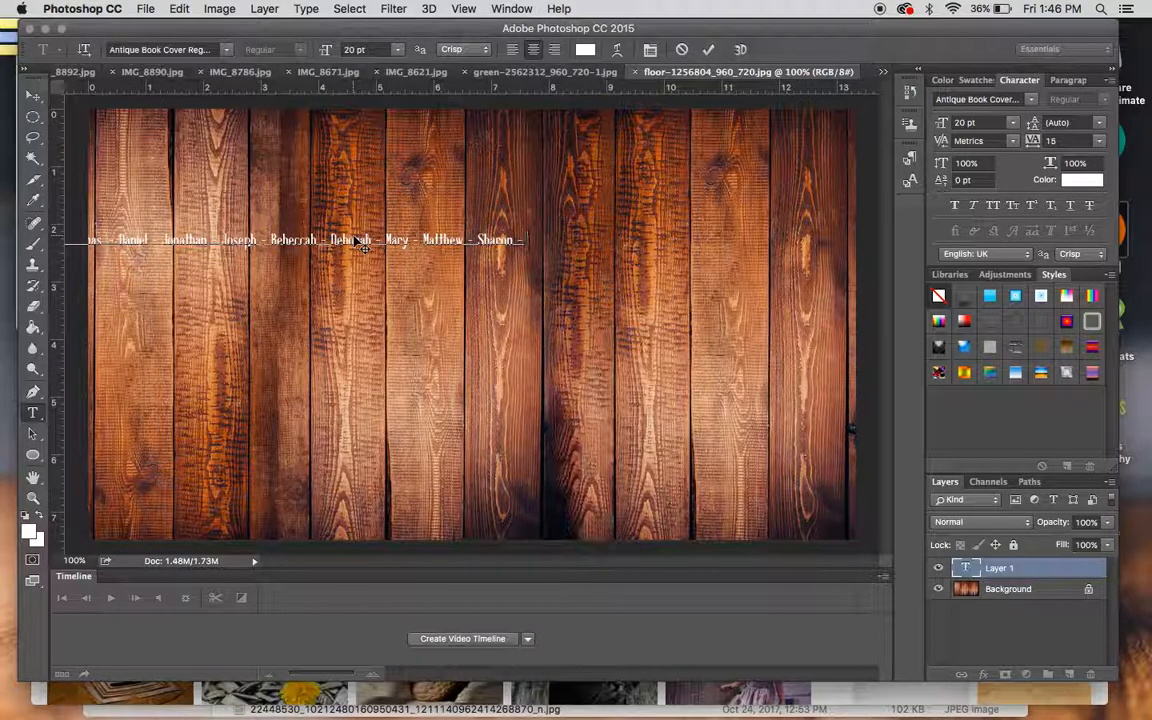
text(James)
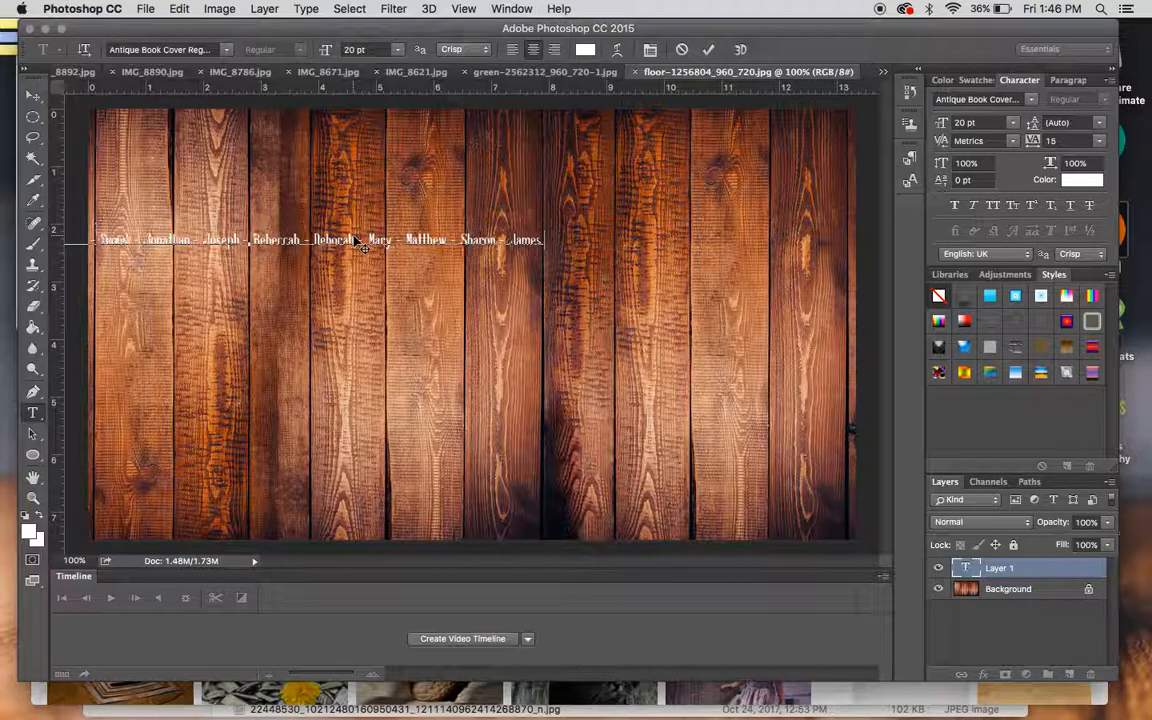
text( - Samuel)
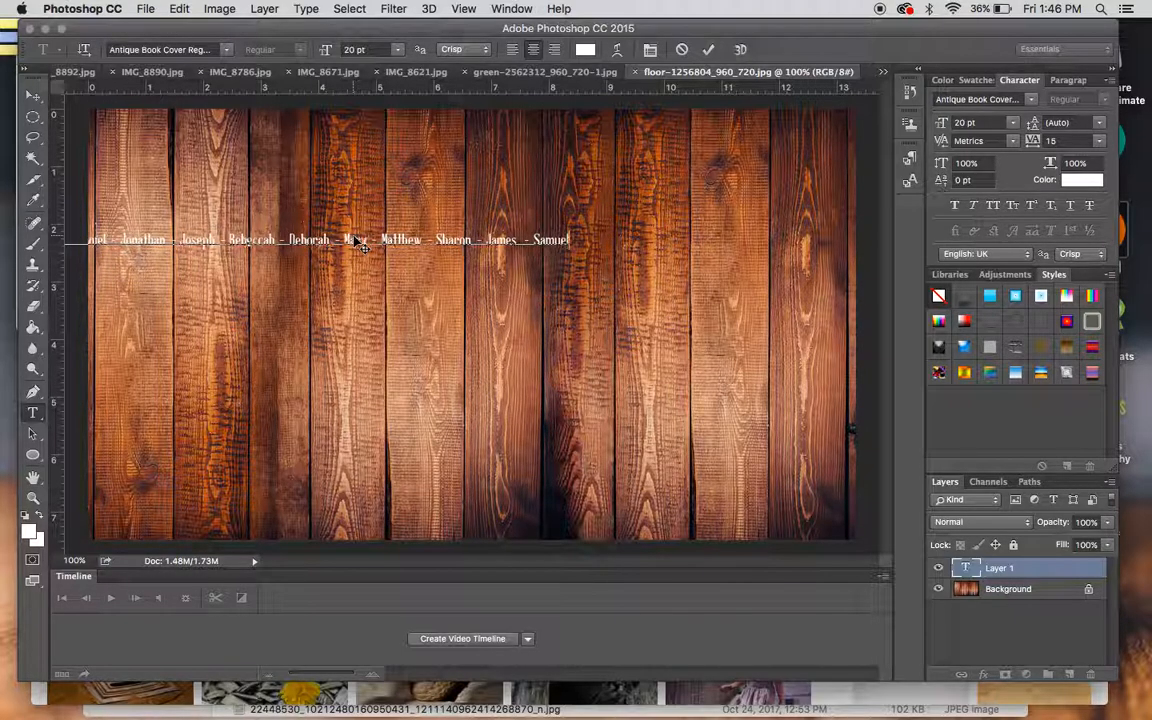
drag(378, 184, 553, 196)
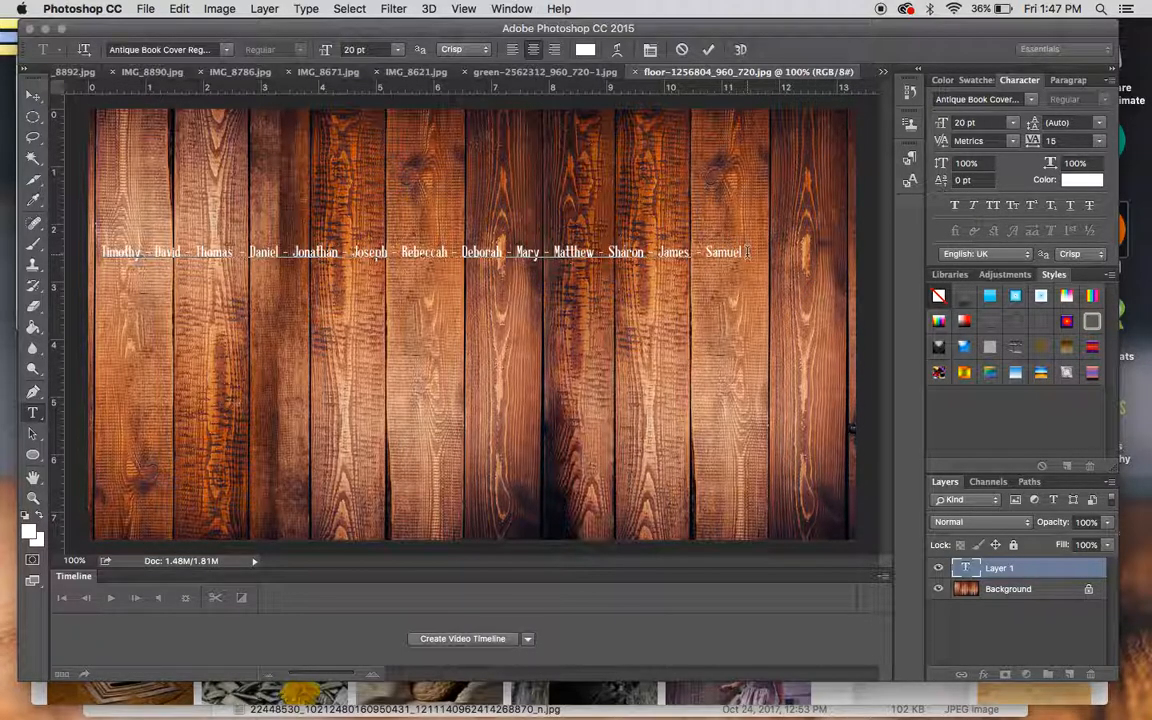
Step: Change the second name in the row to the Avenir Next Heavy Italic font
double_click(168, 251)
click(1030, 99)
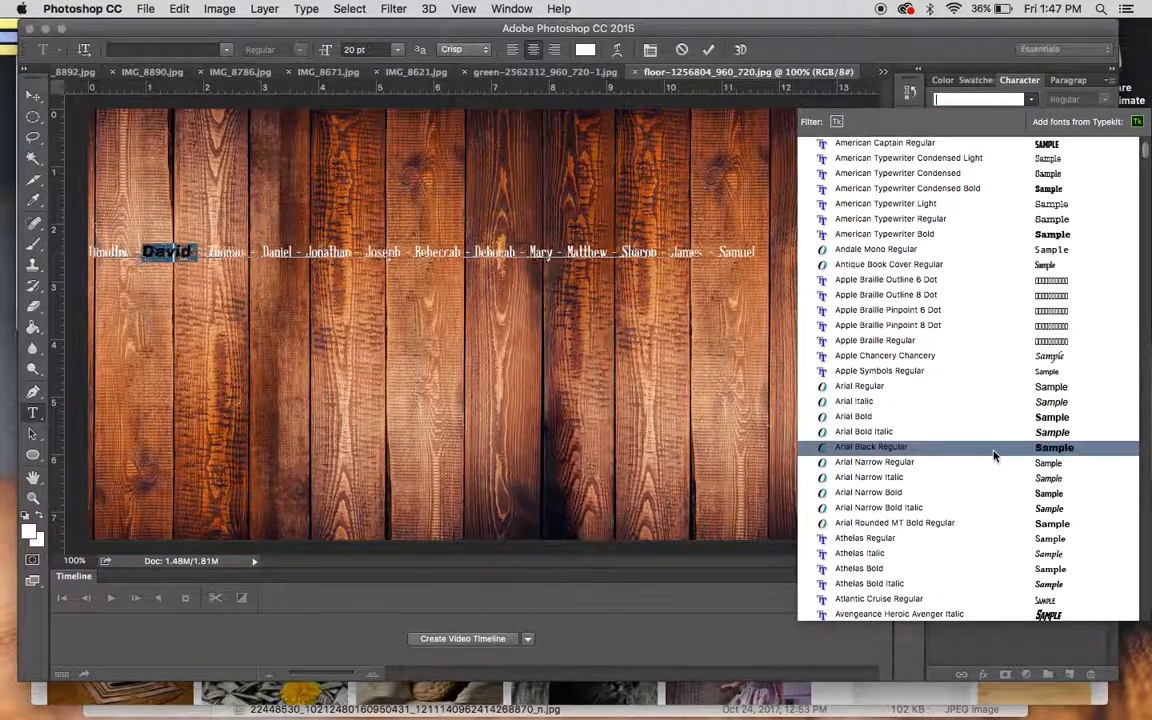
scroll(994, 425, down, 8)
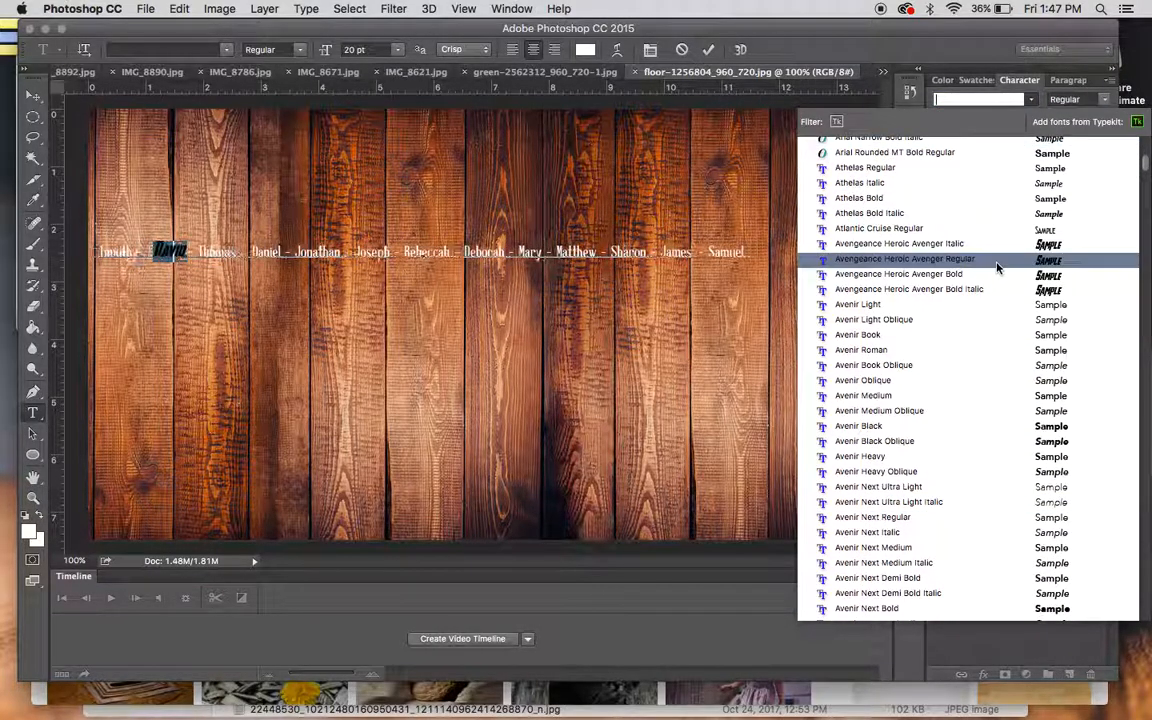
scroll(998, 316, down, 5)
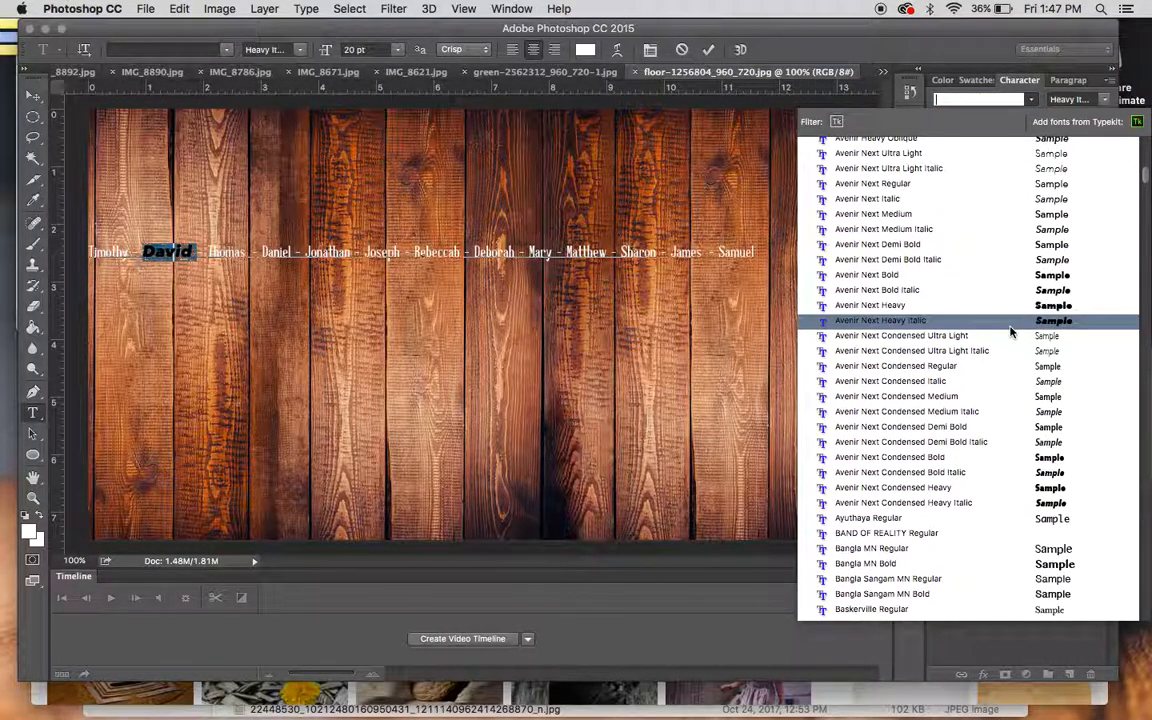
click(1003, 320)
Step: Change the third name in the row to the Oriya MN Bold font
click(247, 249)
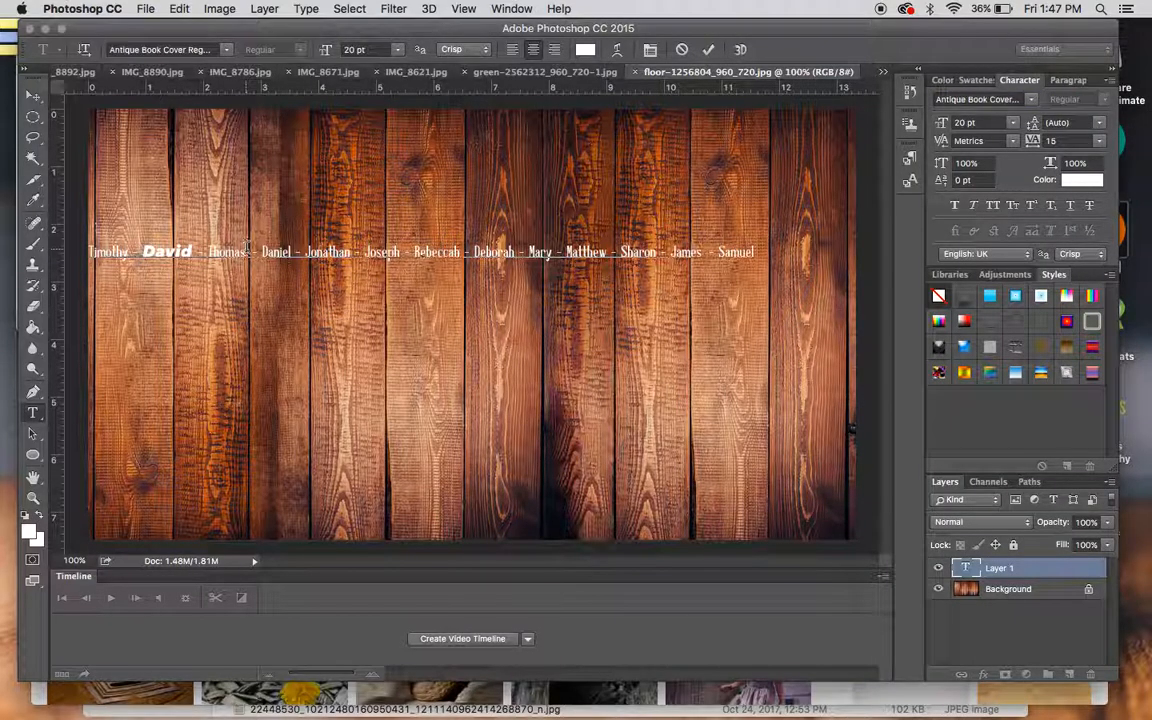
double_click(244, 251)
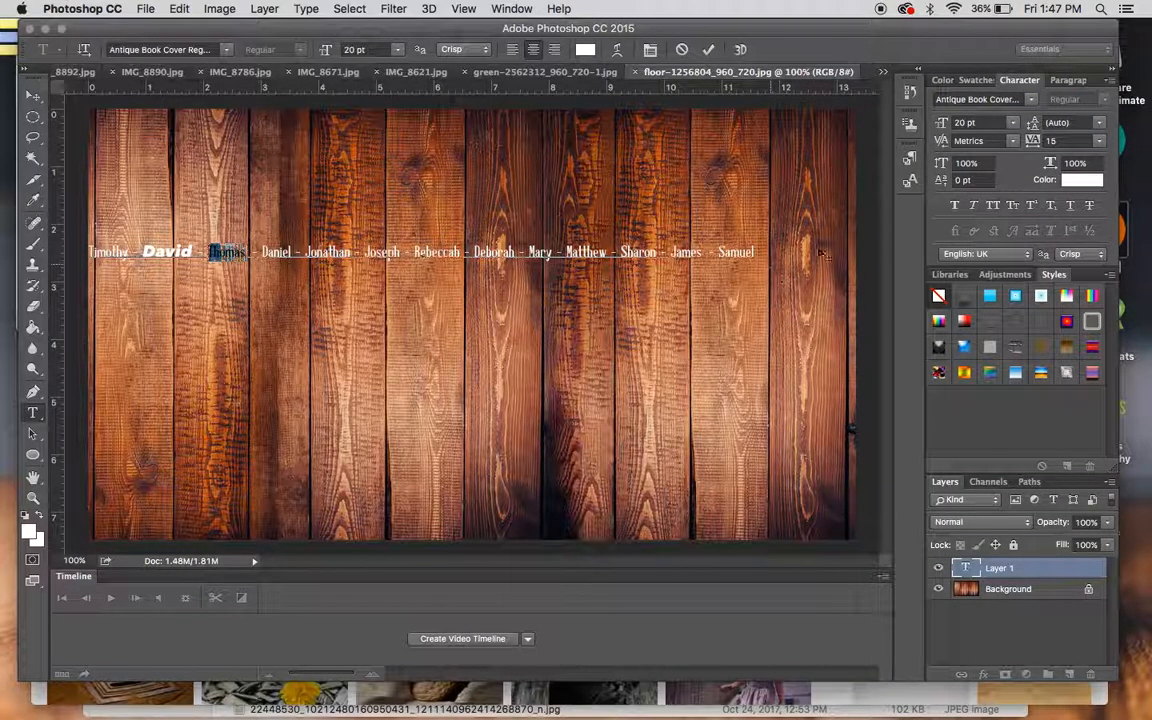
click(1030, 99)
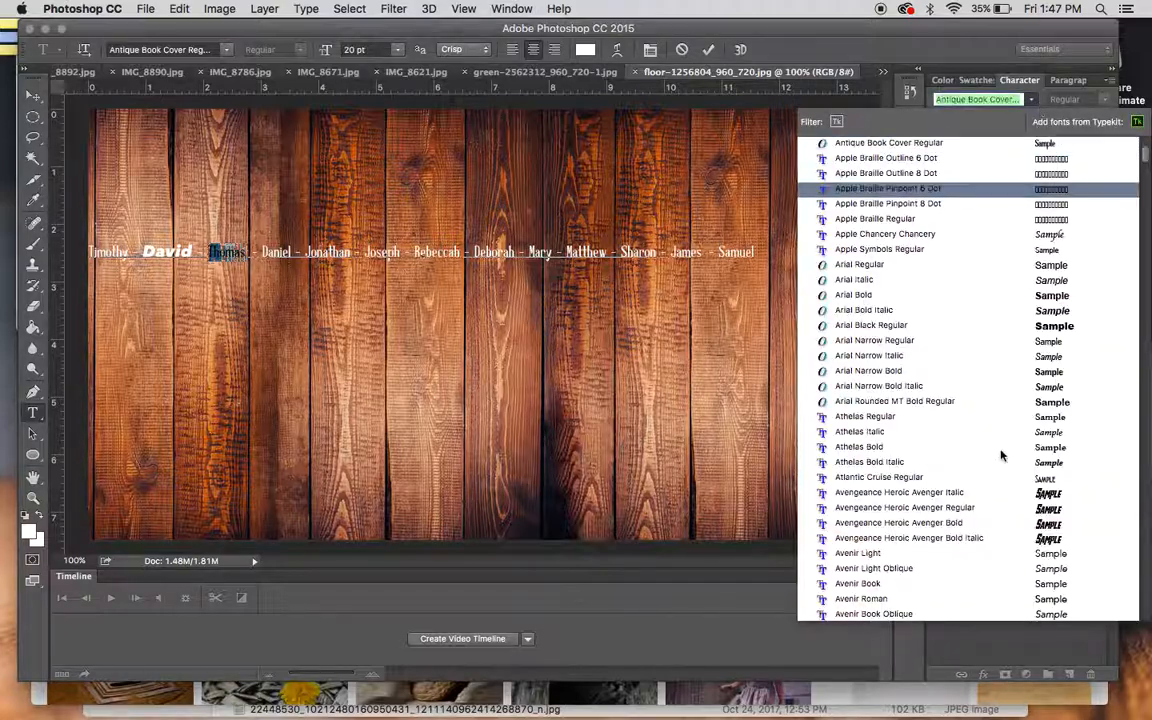
scroll(1001, 456, down, 15)
scroll(1001, 456, down, 5)
click(1036, 452)
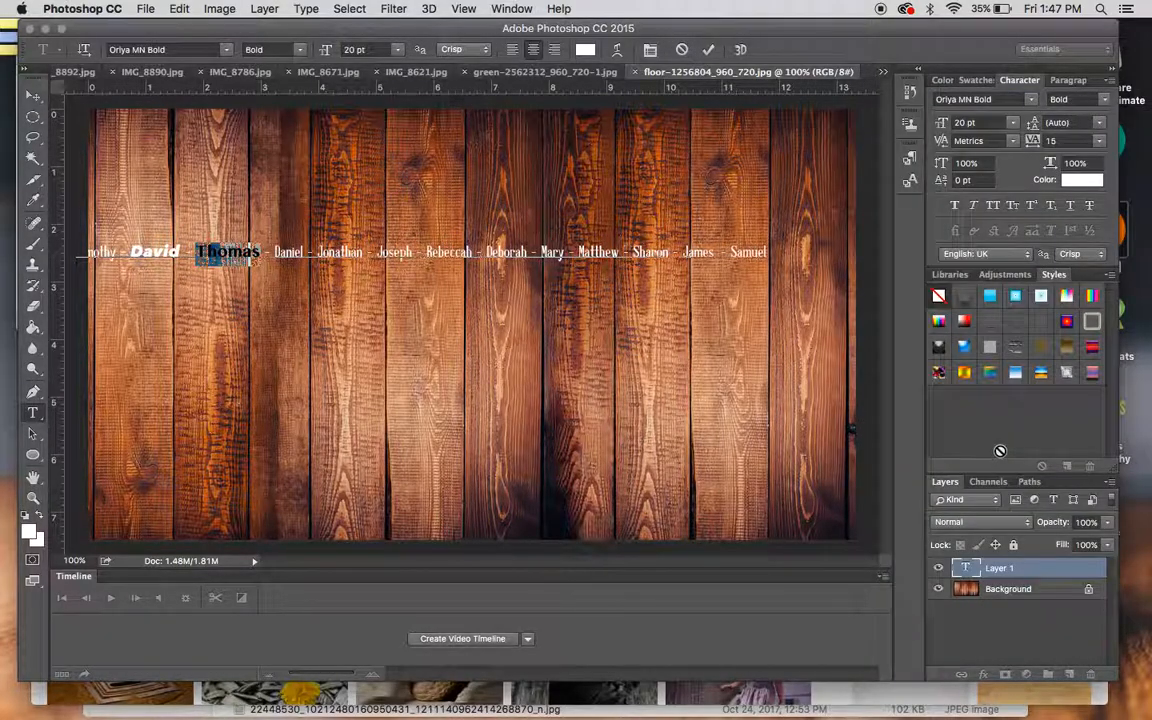
Step: Change the fourth name in the row to the Kino MT Regular font
click(300, 252)
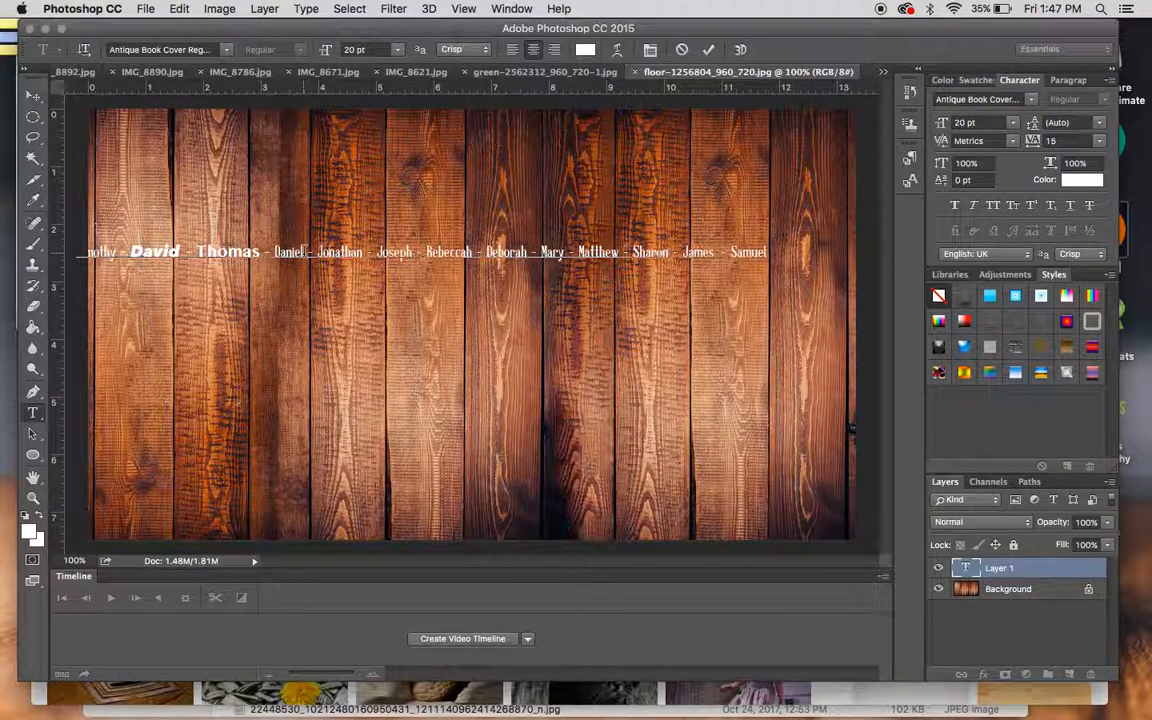
double_click(300, 252)
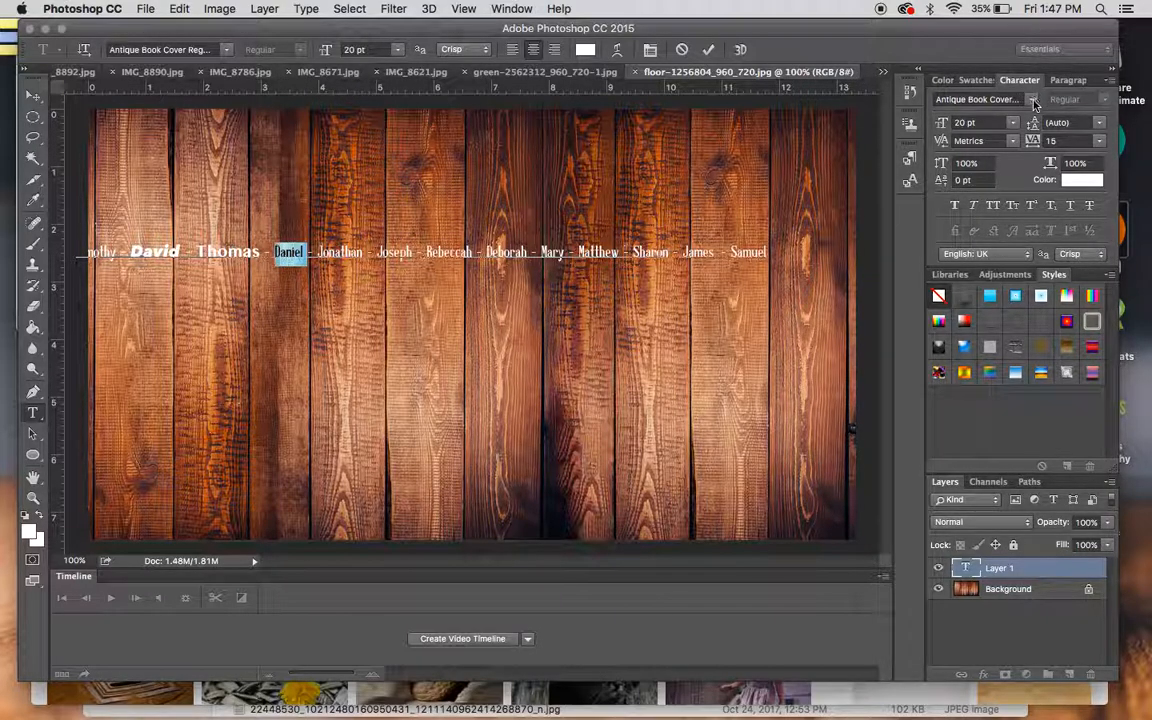
click(938, 99)
scroll(1000, 380, down, 10)
scroll(1000, 380, down, 15)
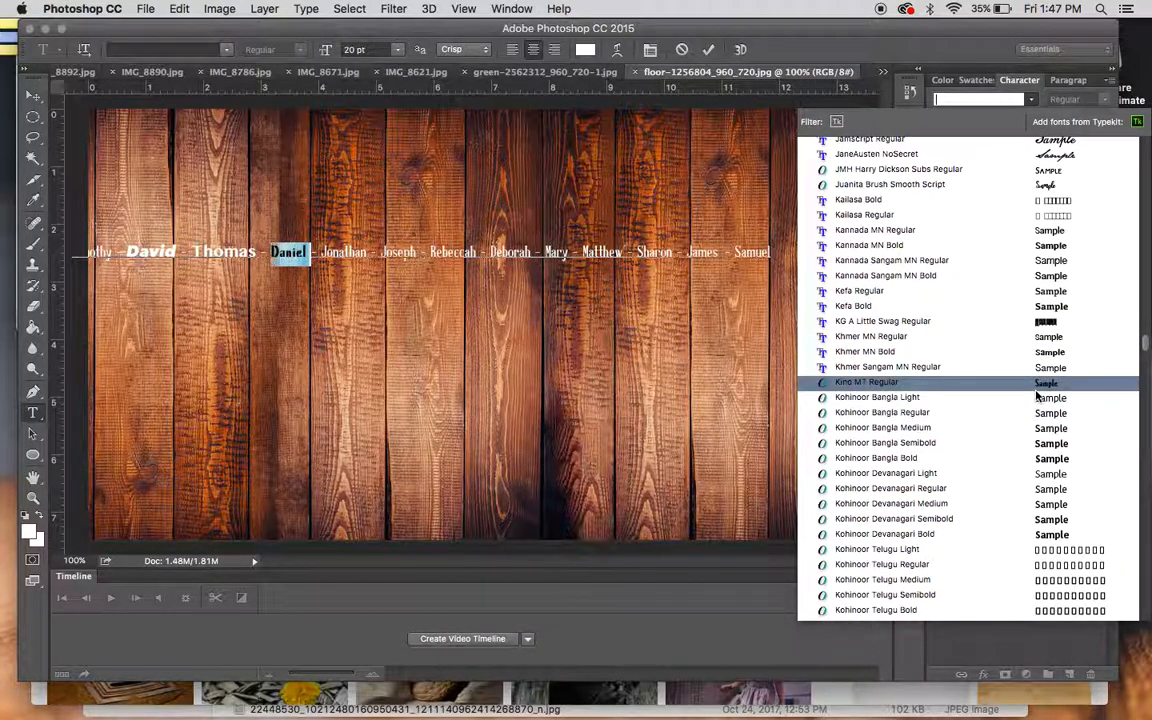
click(1036, 384)
Step: Try the DJB Sticky Tape Labels Regular font on the fifth name in the row
click(357, 255)
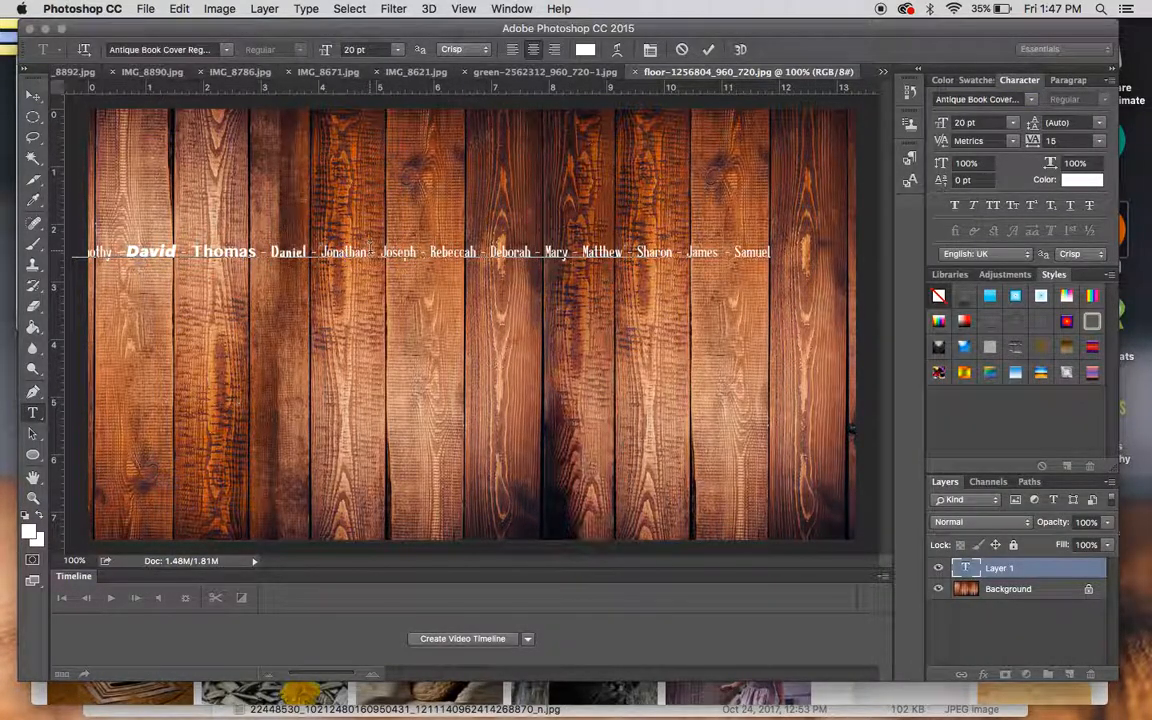
double_click(345, 252)
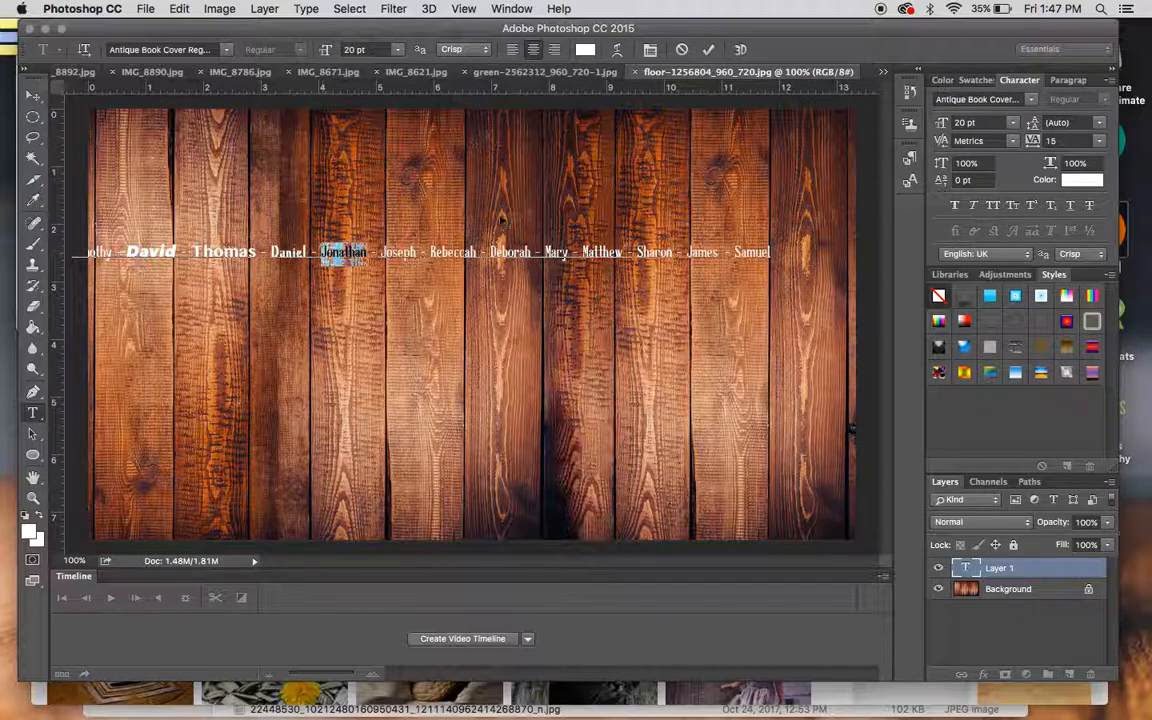
click(1031, 99)
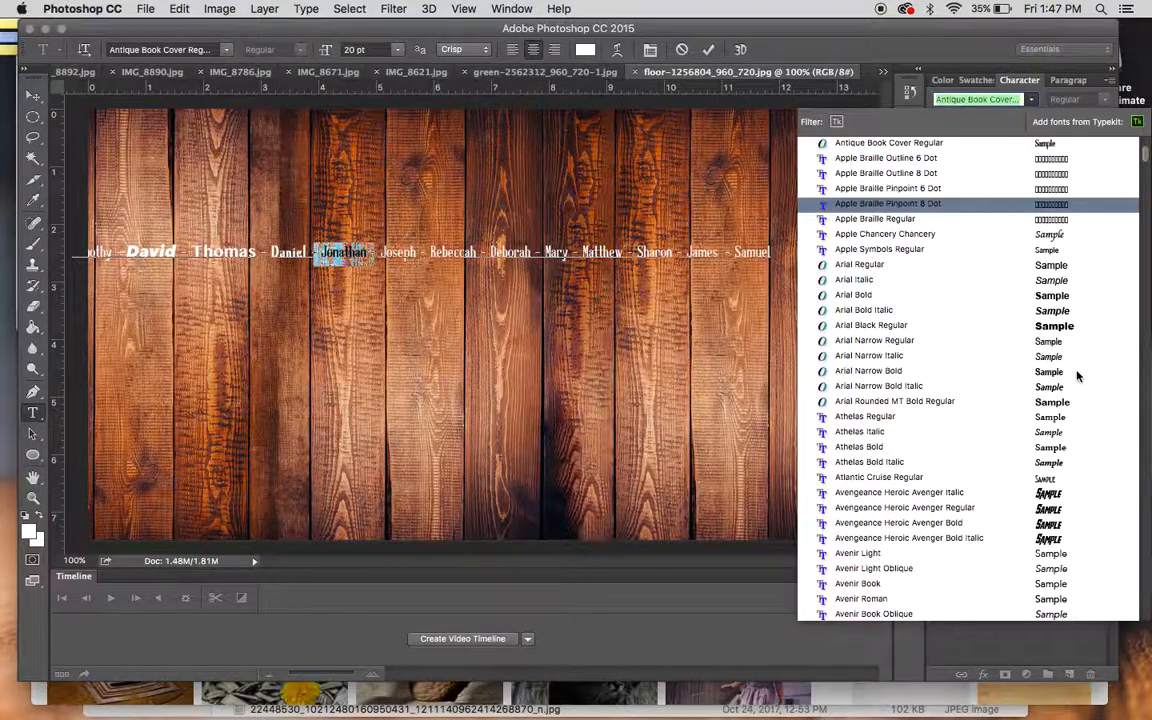
scroll(1077, 375, down, 20)
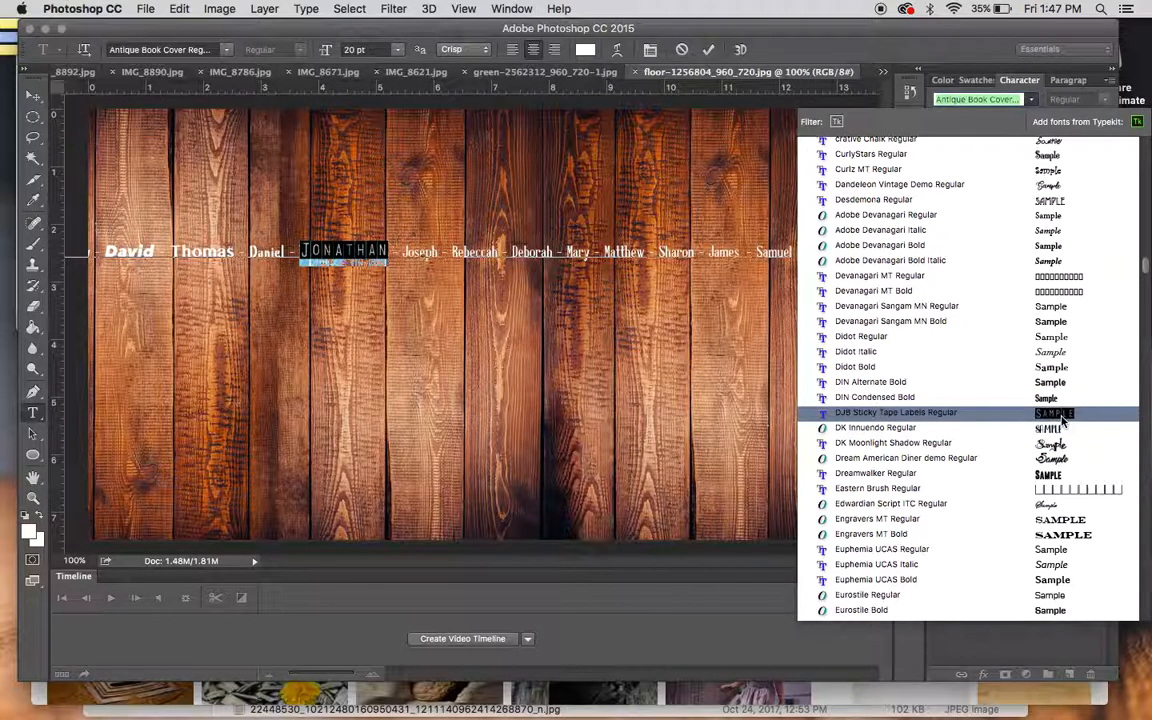
click(1062, 421)
Step: Change the fifth name in the row to the DK Innuendo Regular font
click(420, 272)
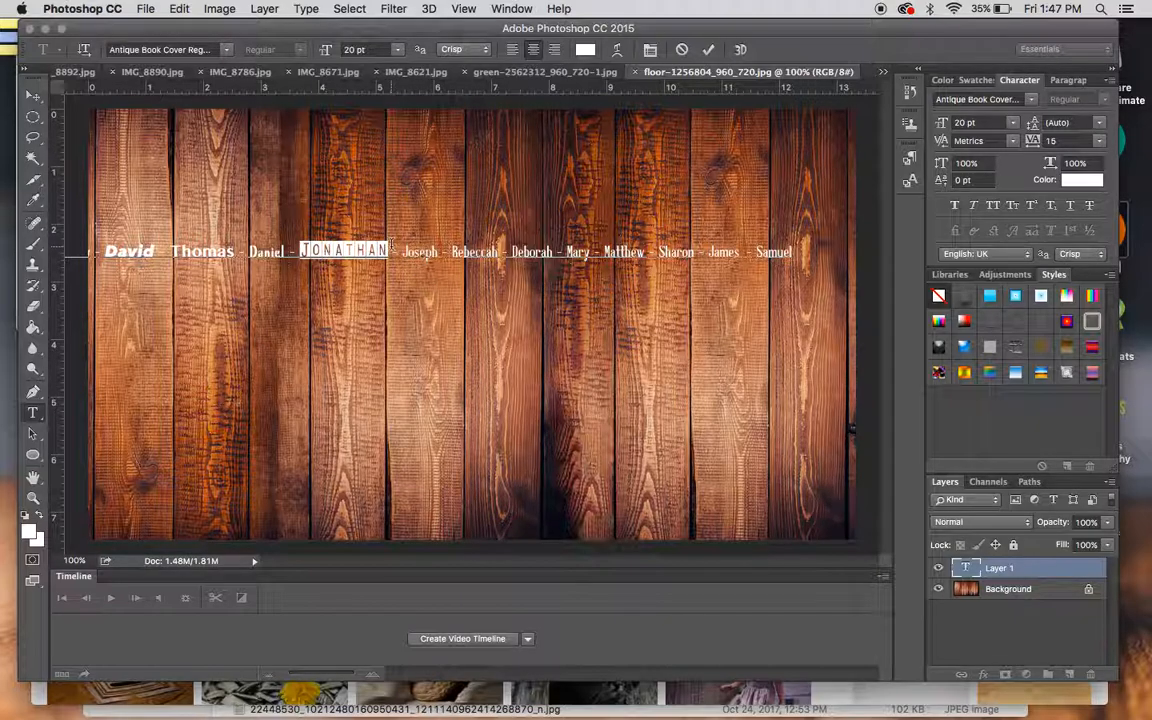
drag(389, 246, 298, 250)
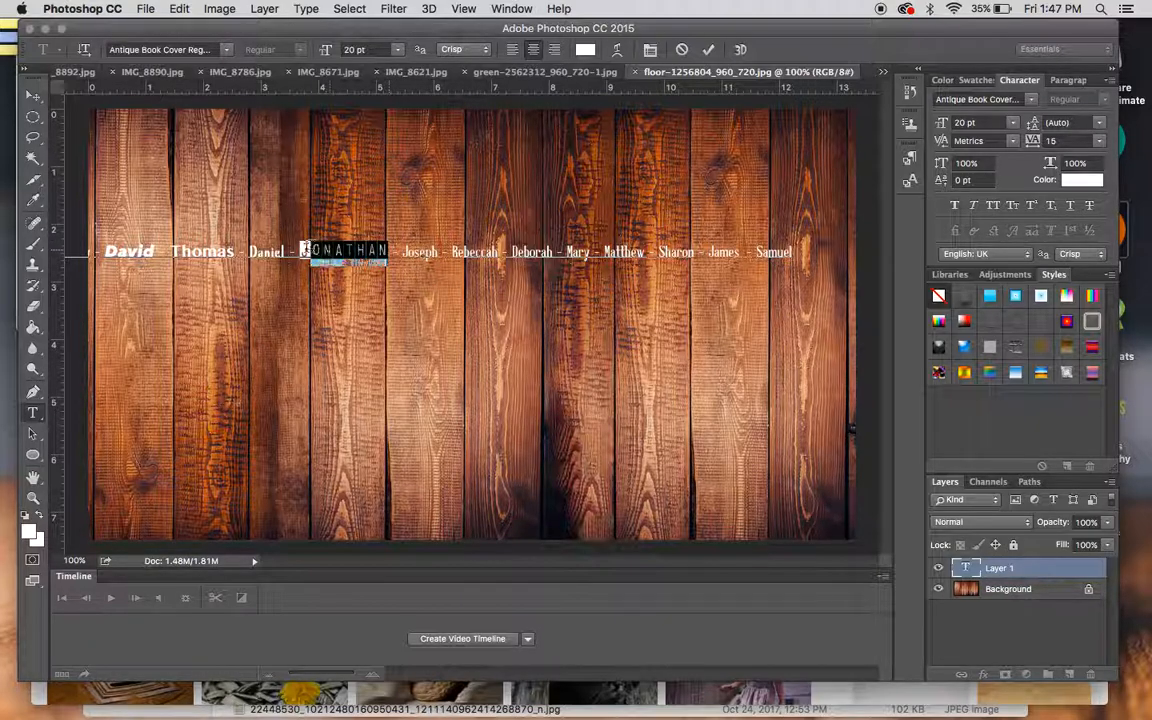
click(1030, 99)
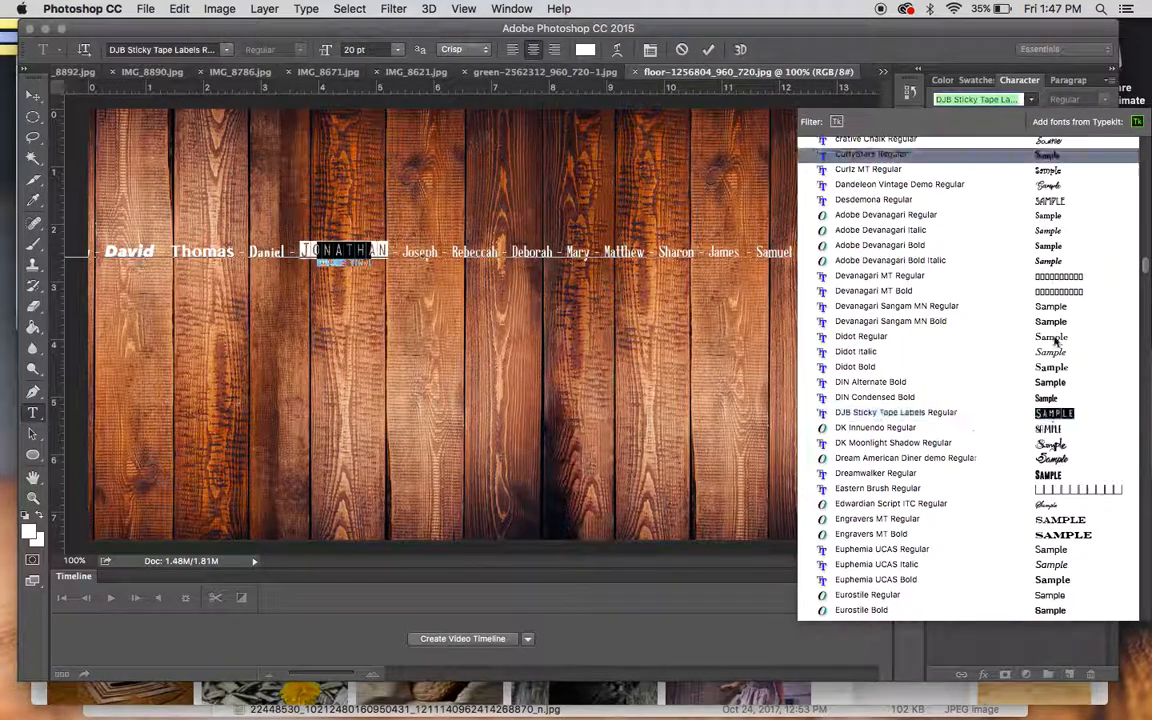
click(1043, 429)
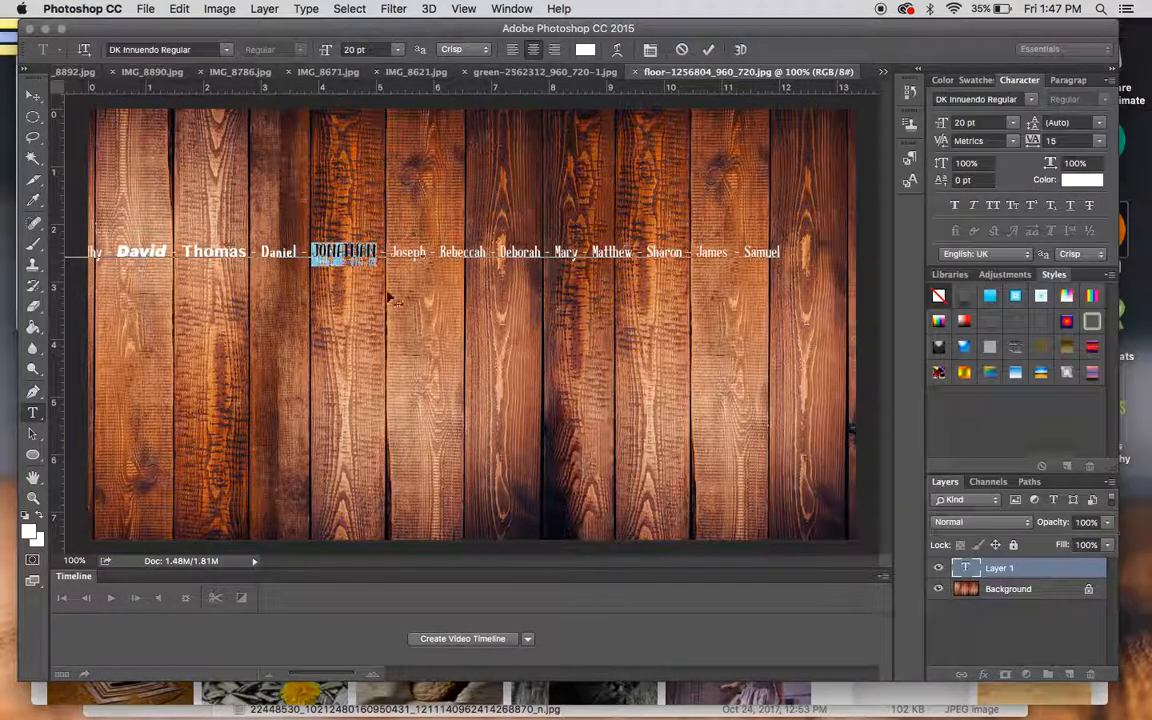
Step: Change the sixth name in the row to the Cash Currency Regular font
click(422, 252)
double_click(422, 252)
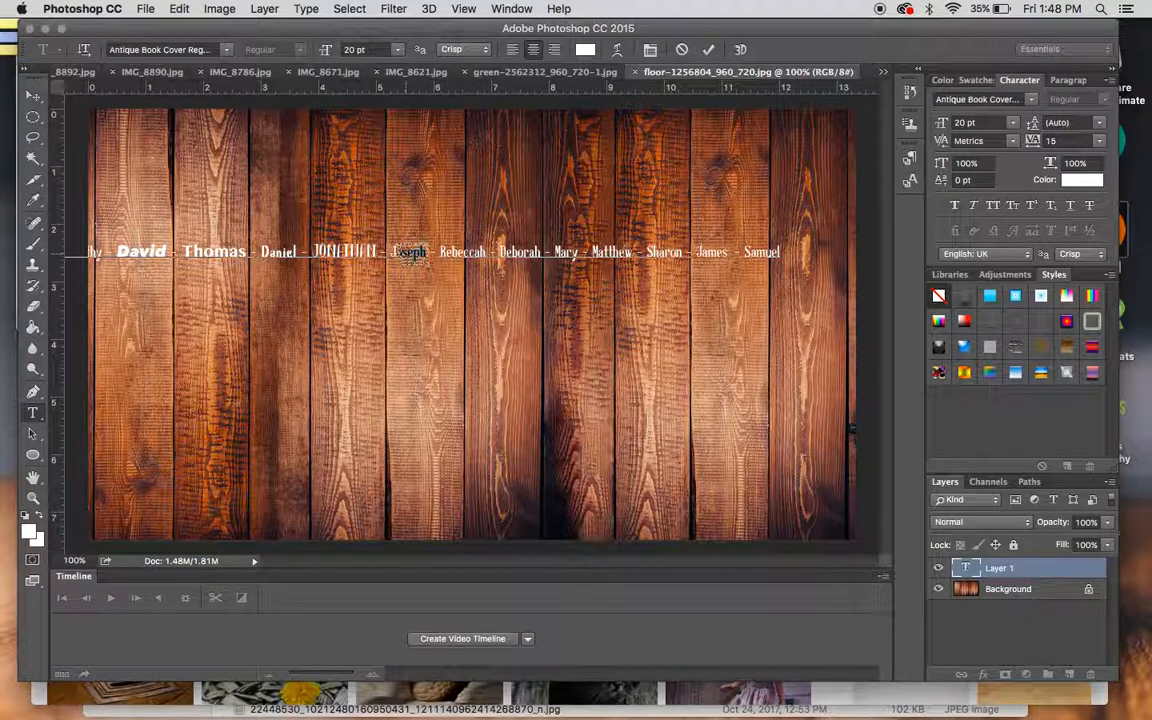
click(1030, 99)
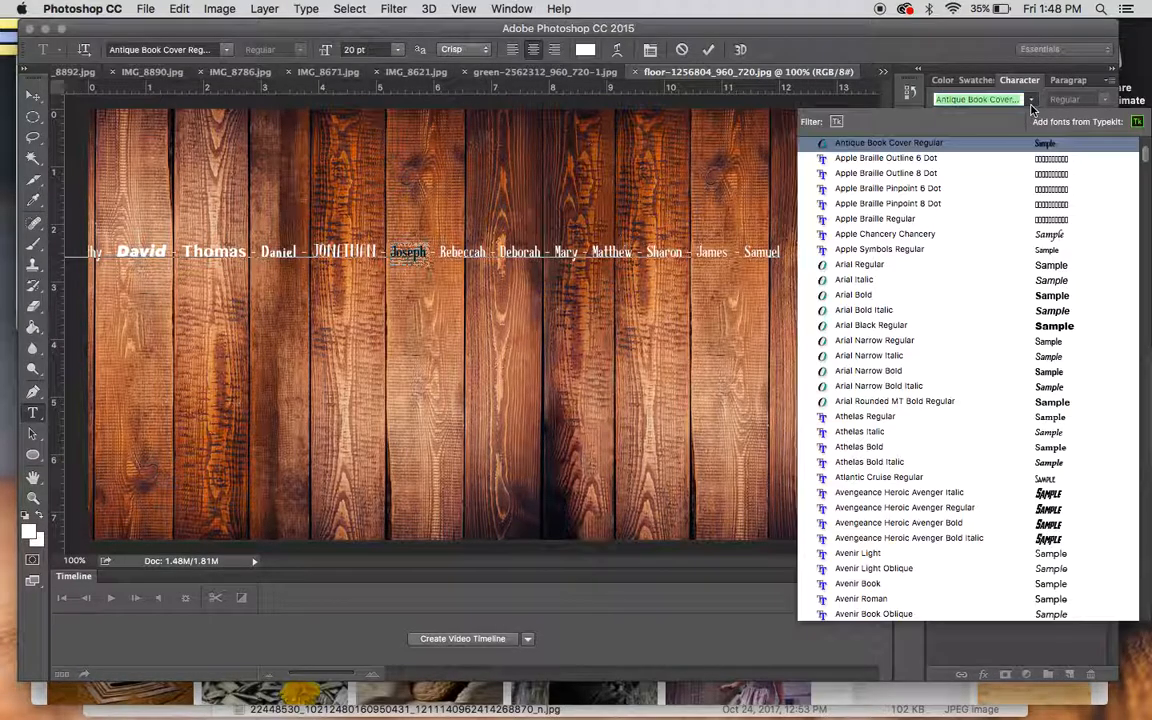
scroll(1035, 352, down, 10)
scroll(1035, 352, down, 10)
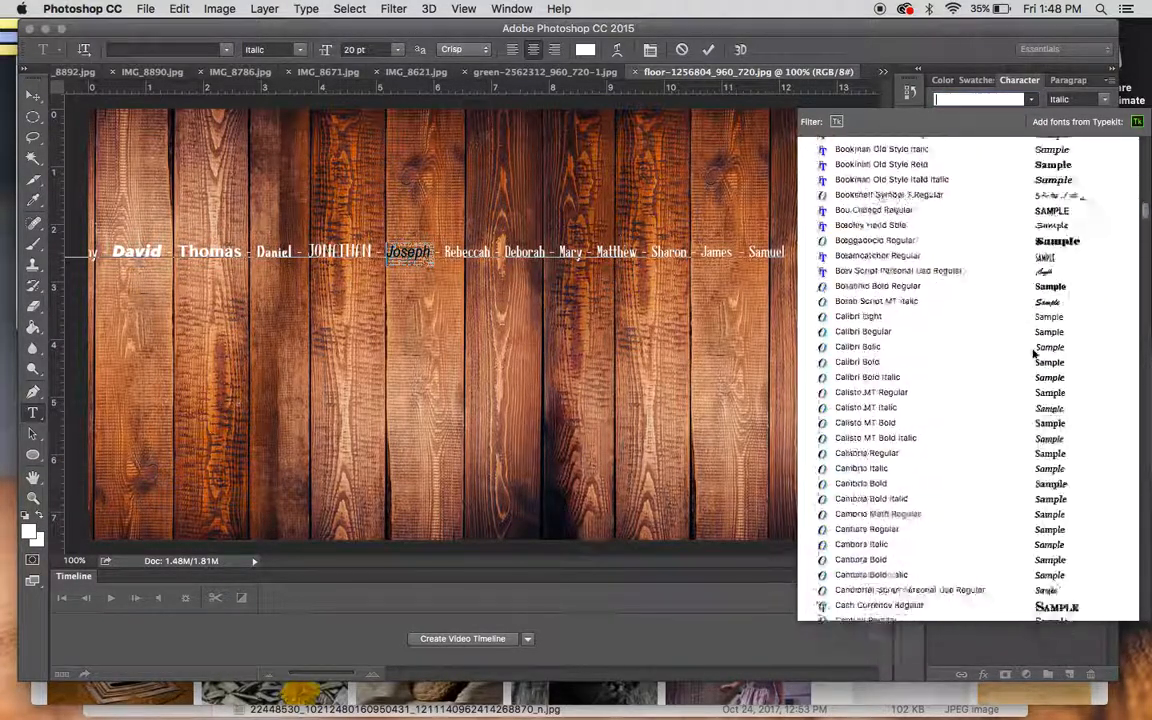
click(1038, 356)
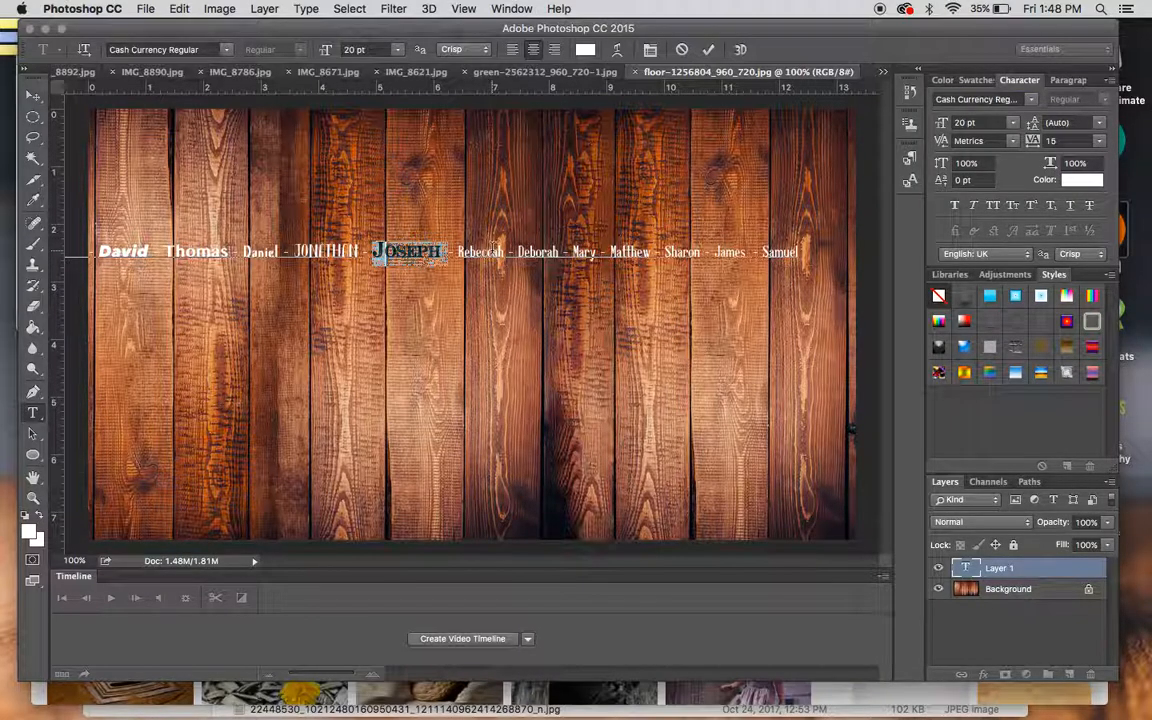
Step: Change the seventh name in the row to the Cooper Black Regular font
click(503, 252)
drag(508, 251, 458, 251)
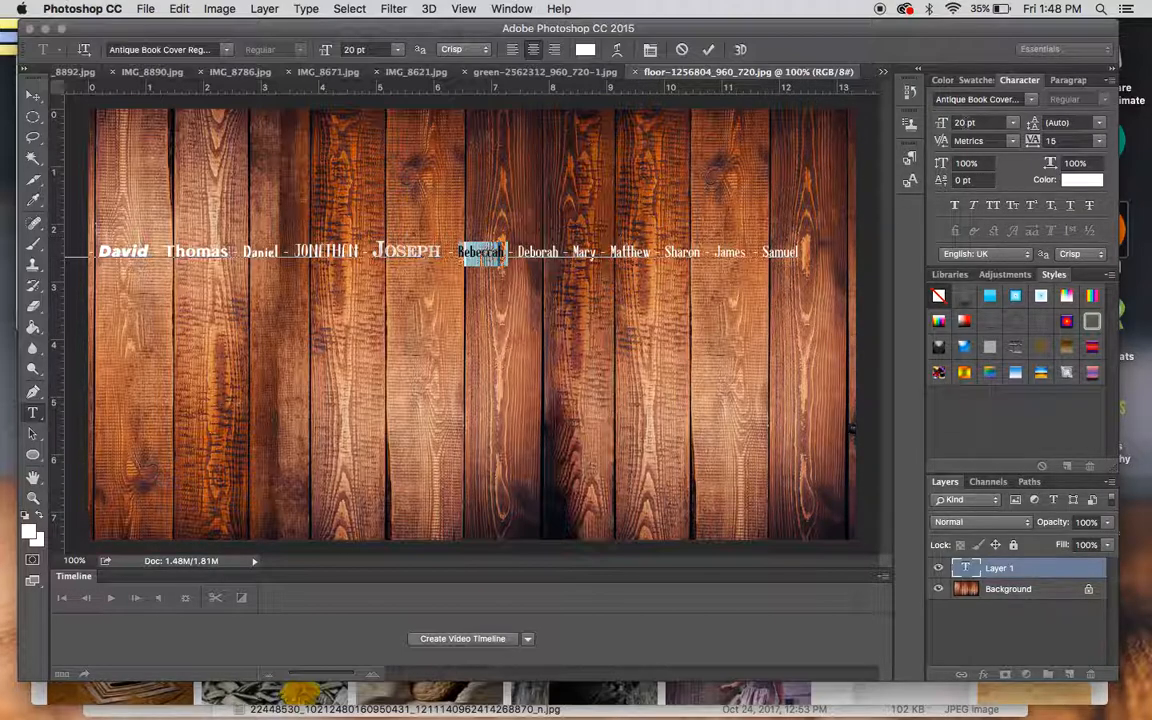
click(1033, 100)
scroll(887, 470, down, 10)
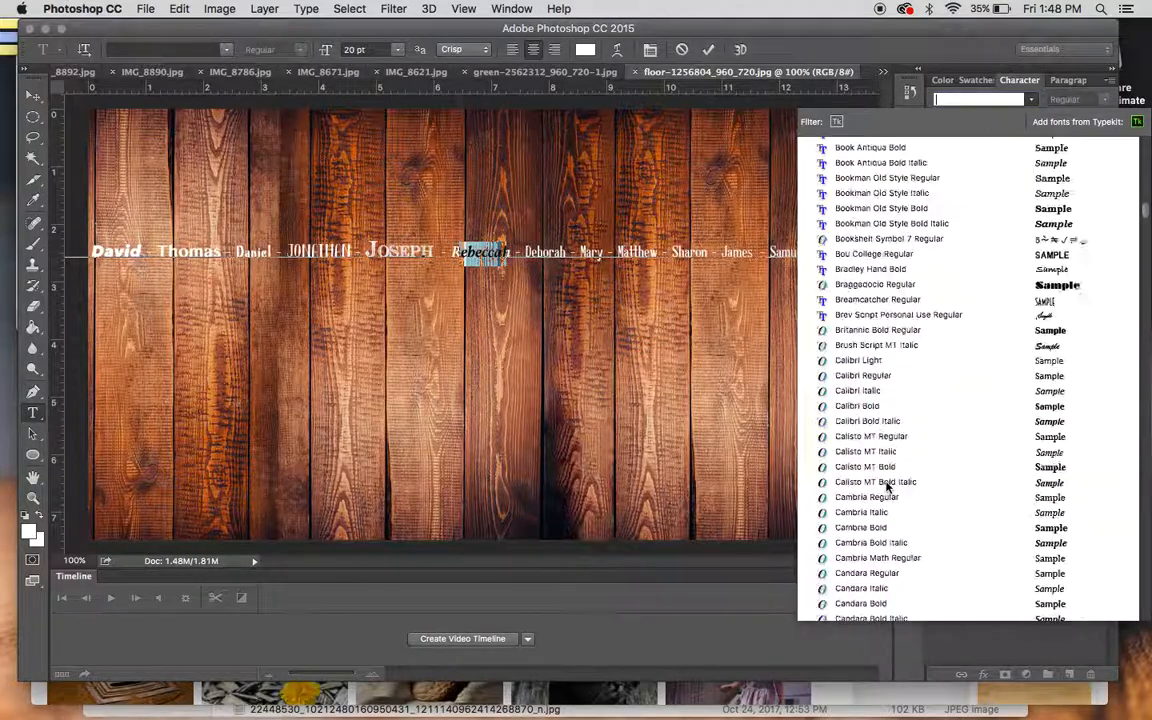
scroll(887, 480, down, 1)
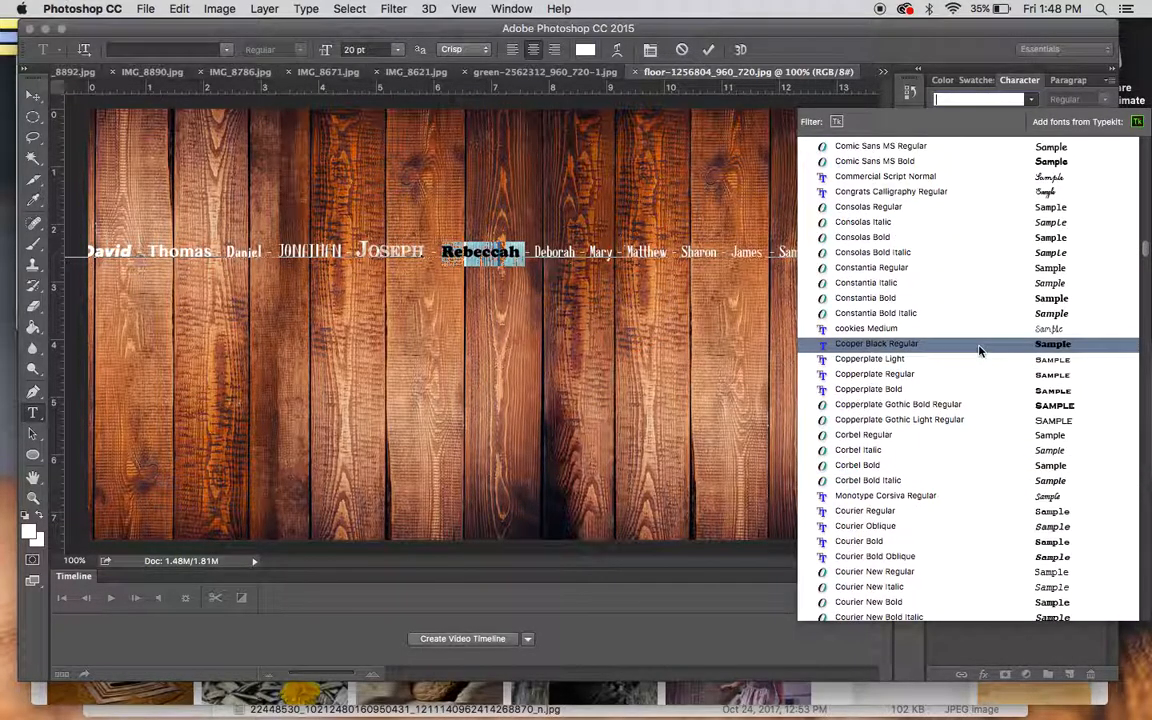
click(979, 344)
Step: Change the eighth name in the row to the Peas & Carrots Regular font
click(513, 230)
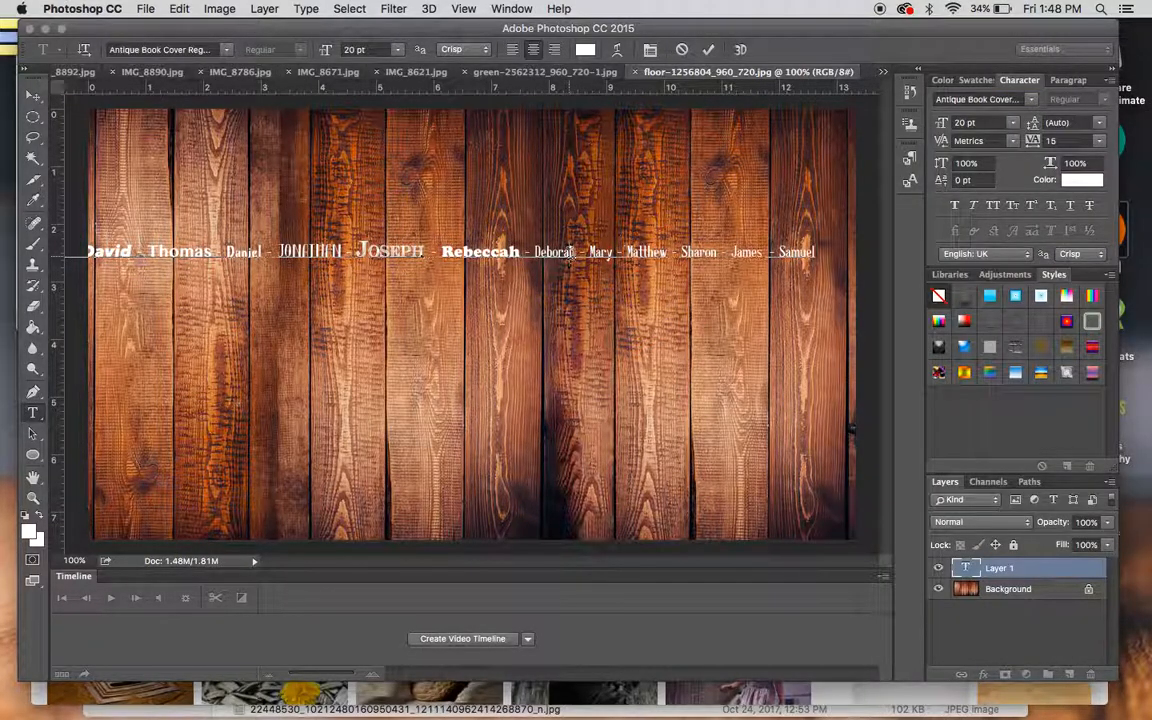
drag(574, 254, 543, 257)
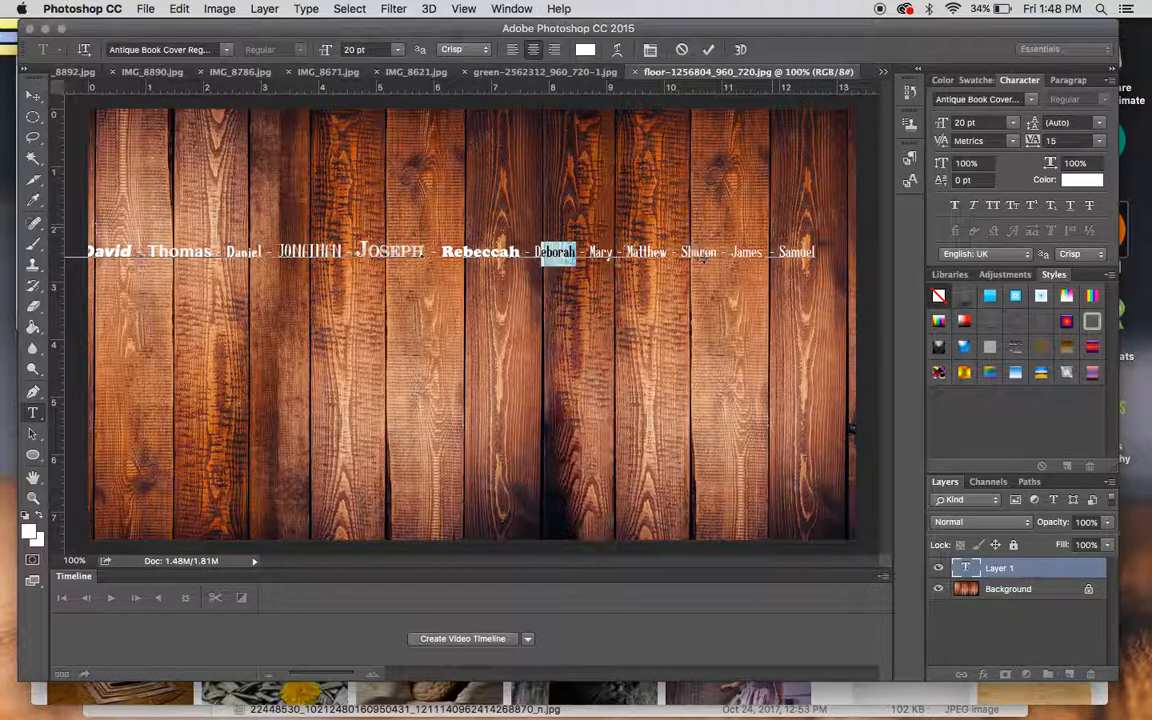
click(545, 259)
drag(574, 252, 533, 252)
click(1031, 99)
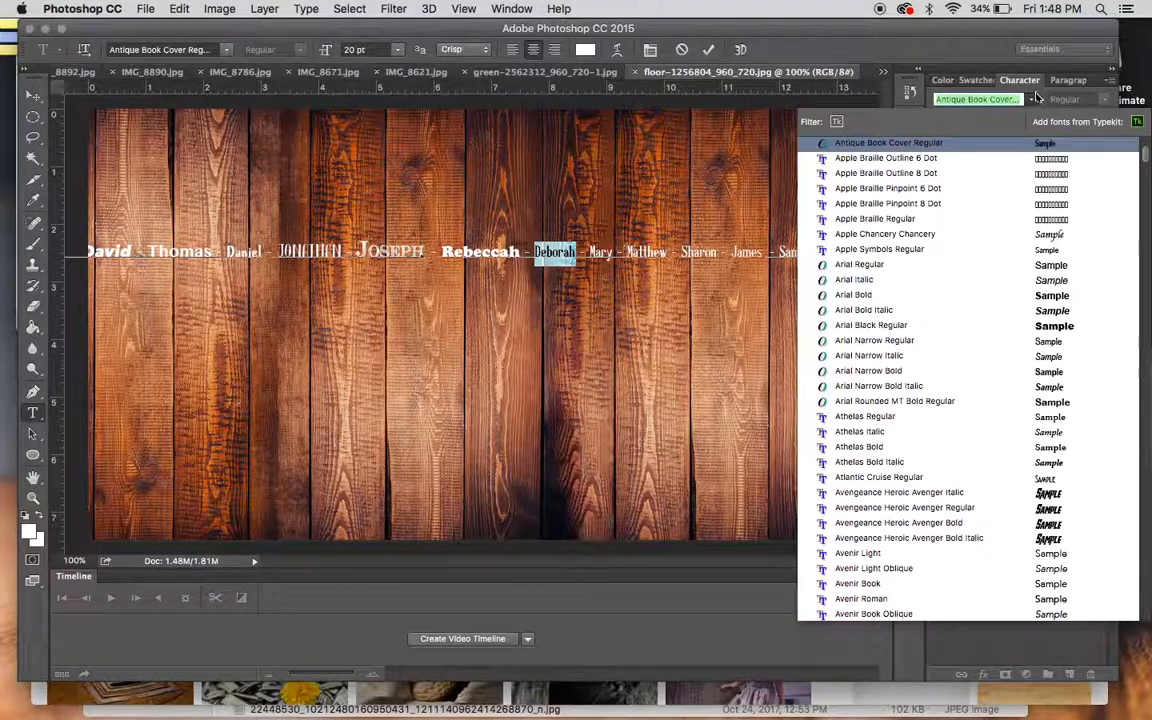
scroll(1078, 450, down, 15)
scroll(1077, 452, down, 5)
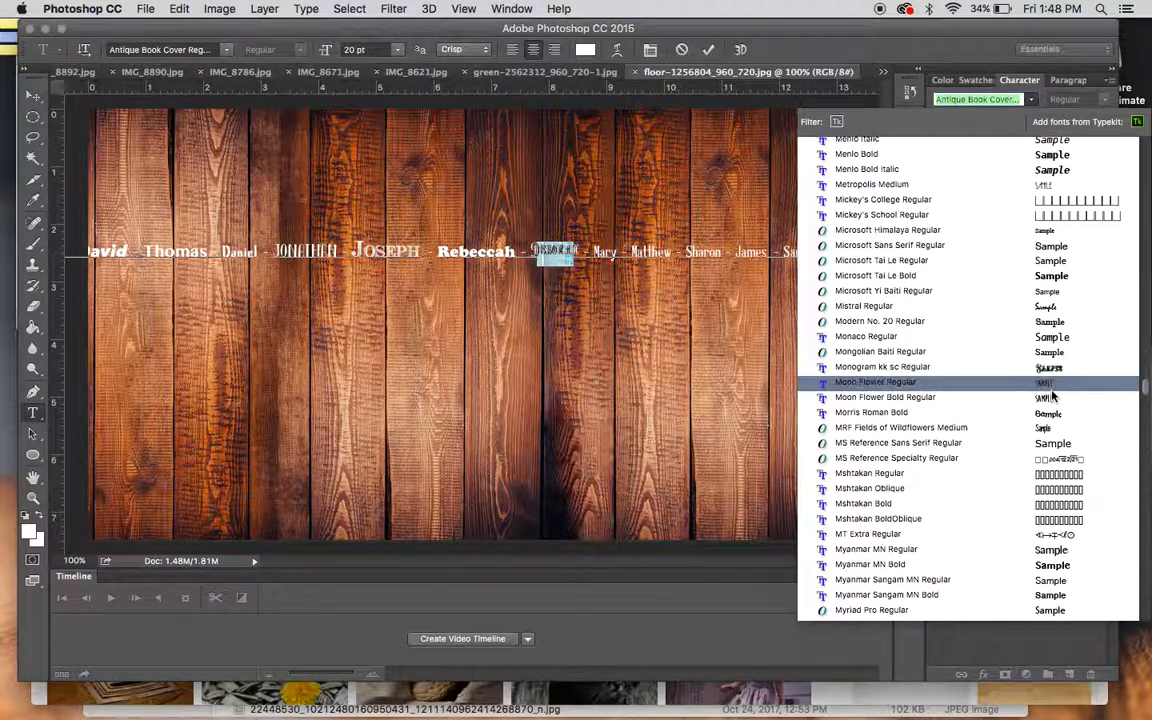
scroll(1055, 415, down, 15)
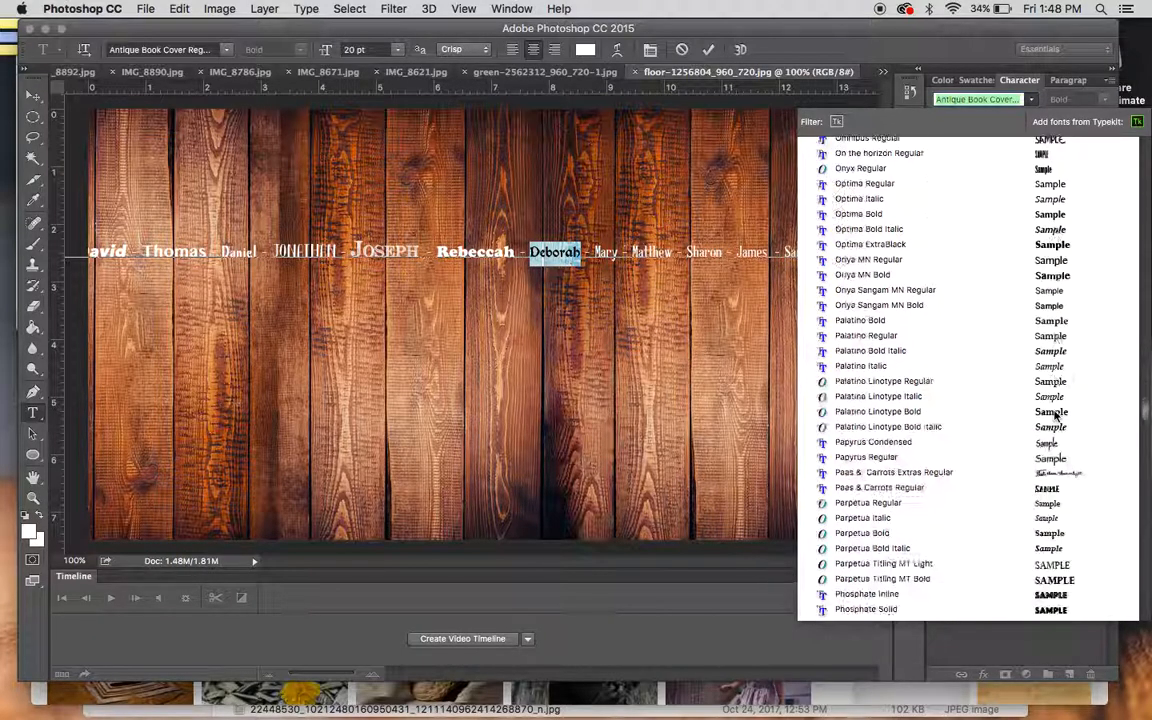
click(1049, 354)
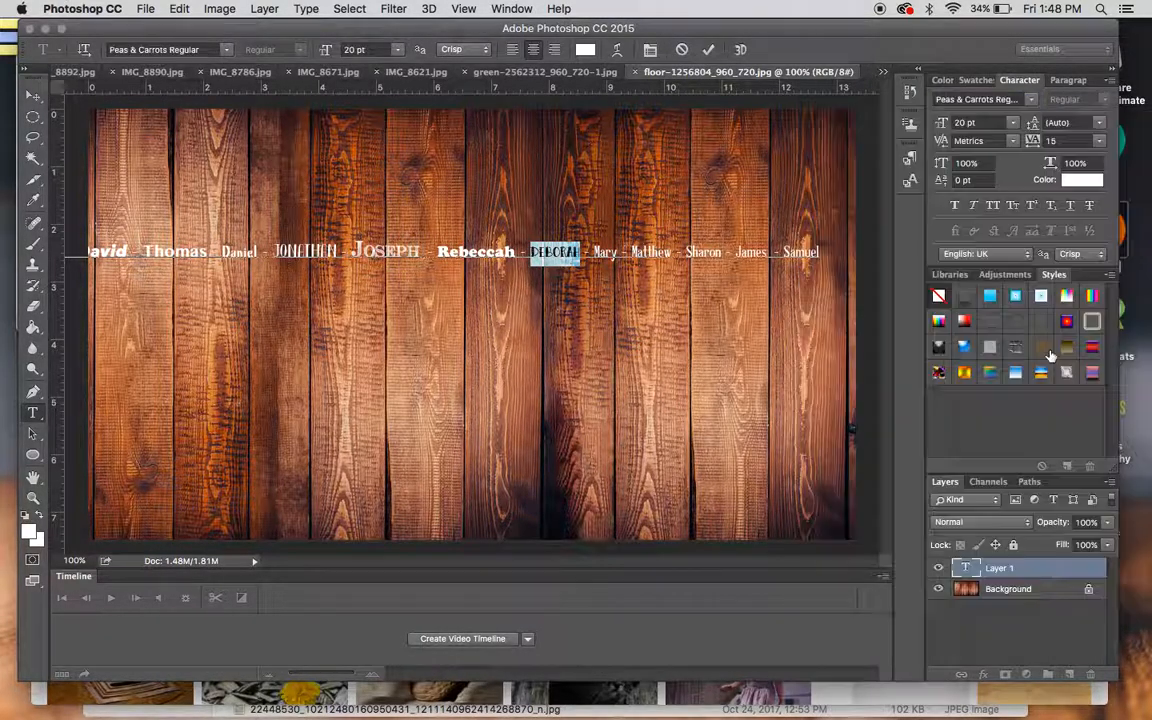
Step: Change the ninth name in the row to the Chalk-hand-lettering-shaded_dem Regular font
click(615, 258)
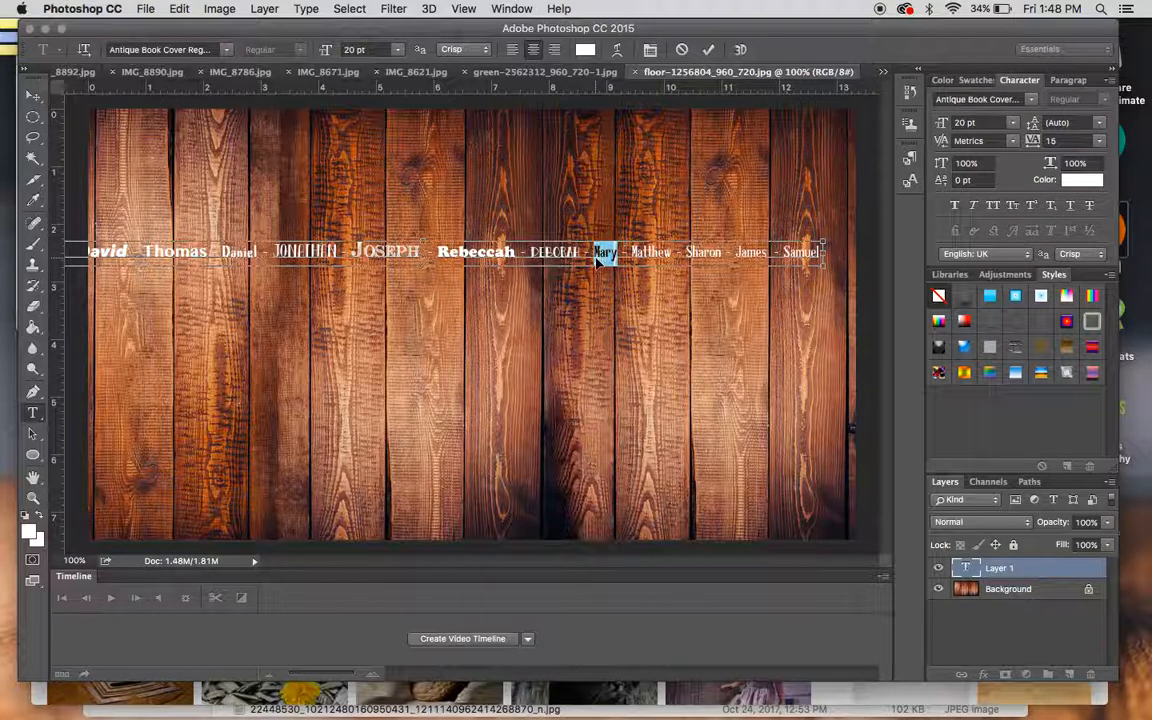
click(1036, 104)
scroll(1021, 365, down, 10)
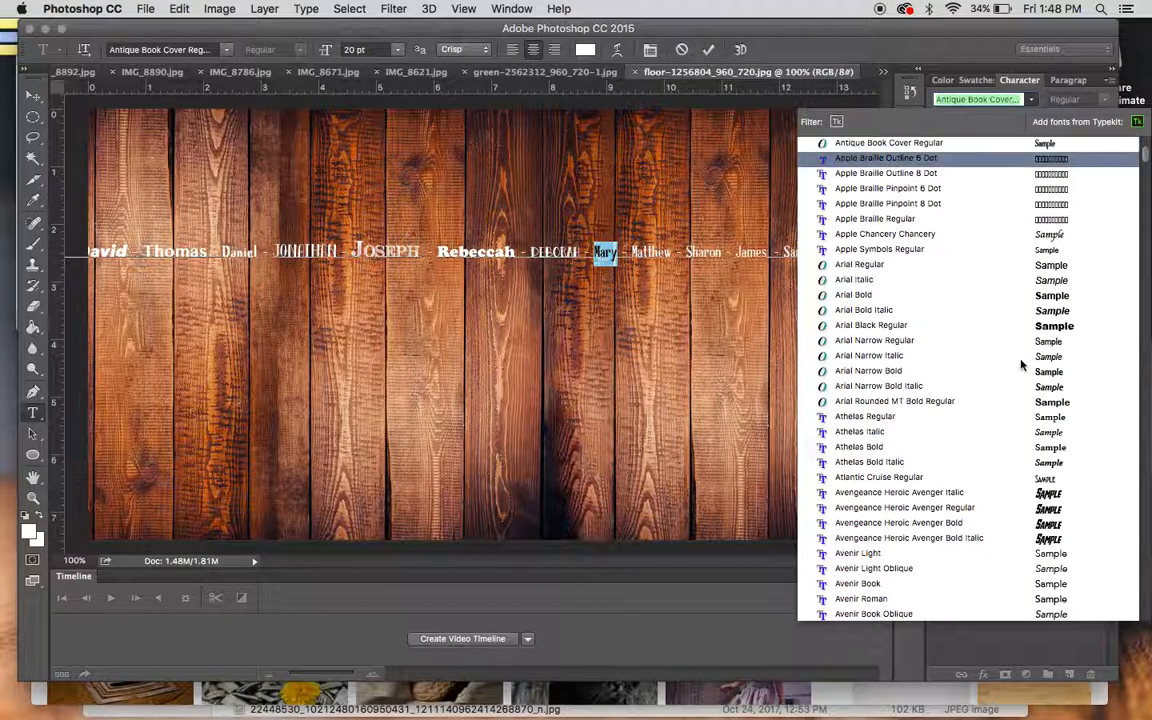
scroll(1022, 360, down, 15)
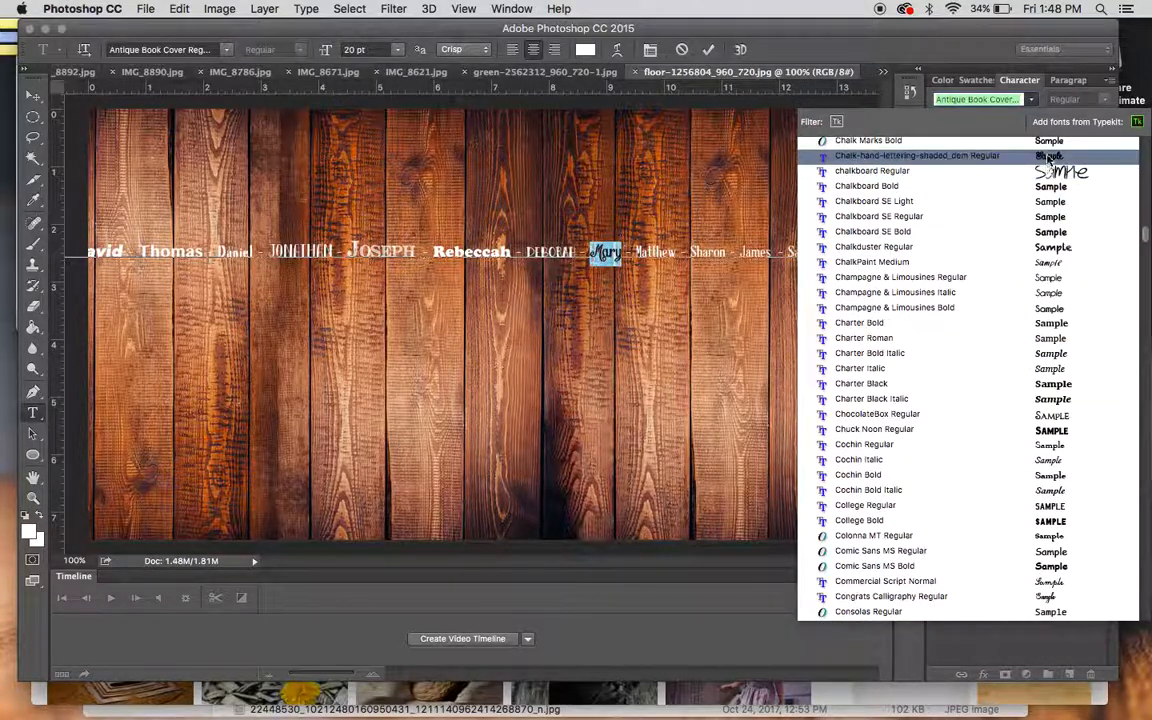
click(1048, 160)
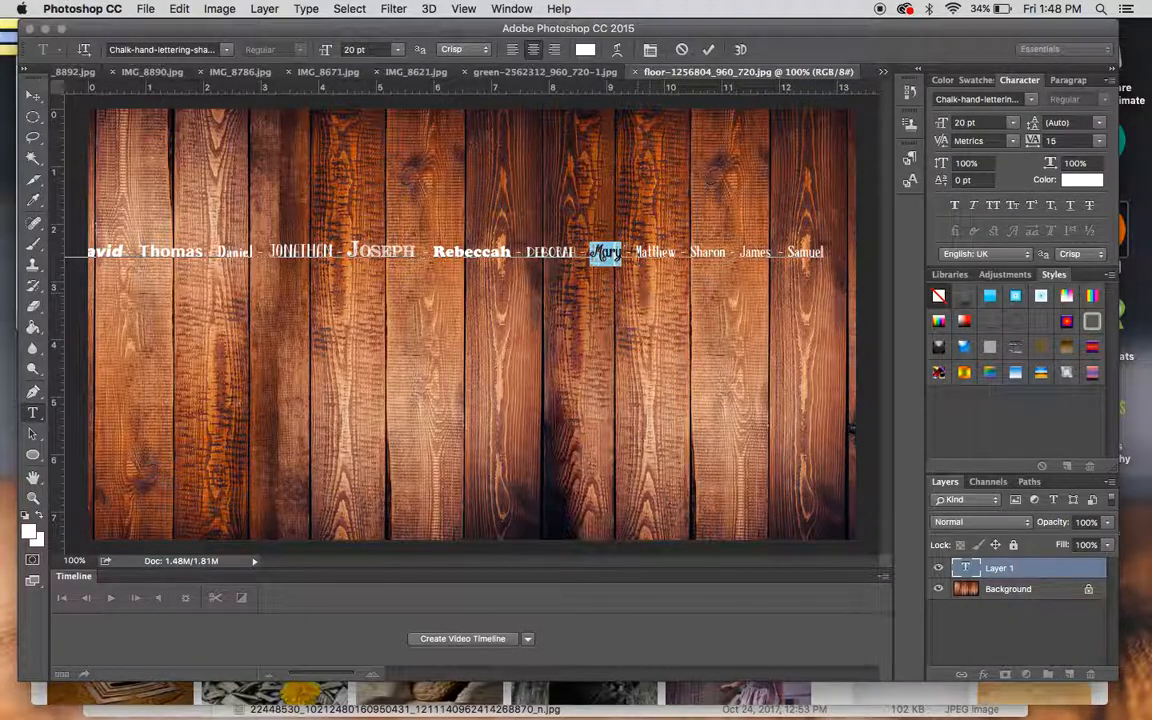
Step: Change the tenth name in the row to the Bodoni 72 Book Italic font
click(659, 247)
double_click(674, 251)
click(1030, 100)
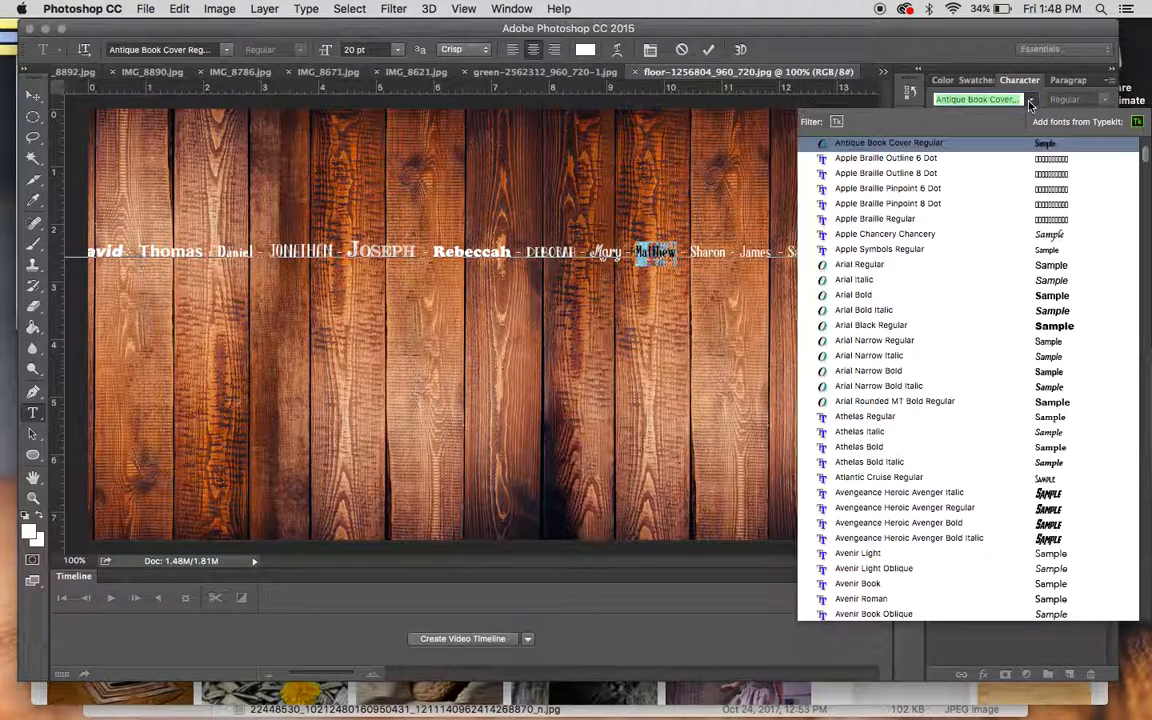
scroll(960, 382, down, 15)
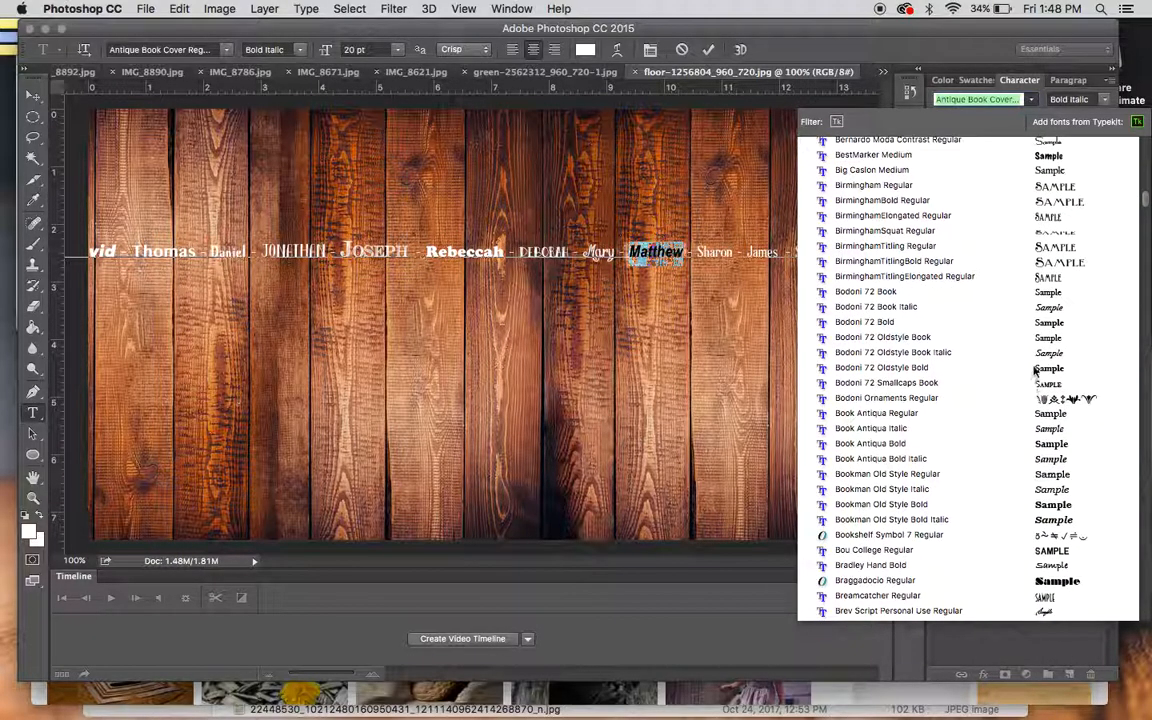
click(1050, 307)
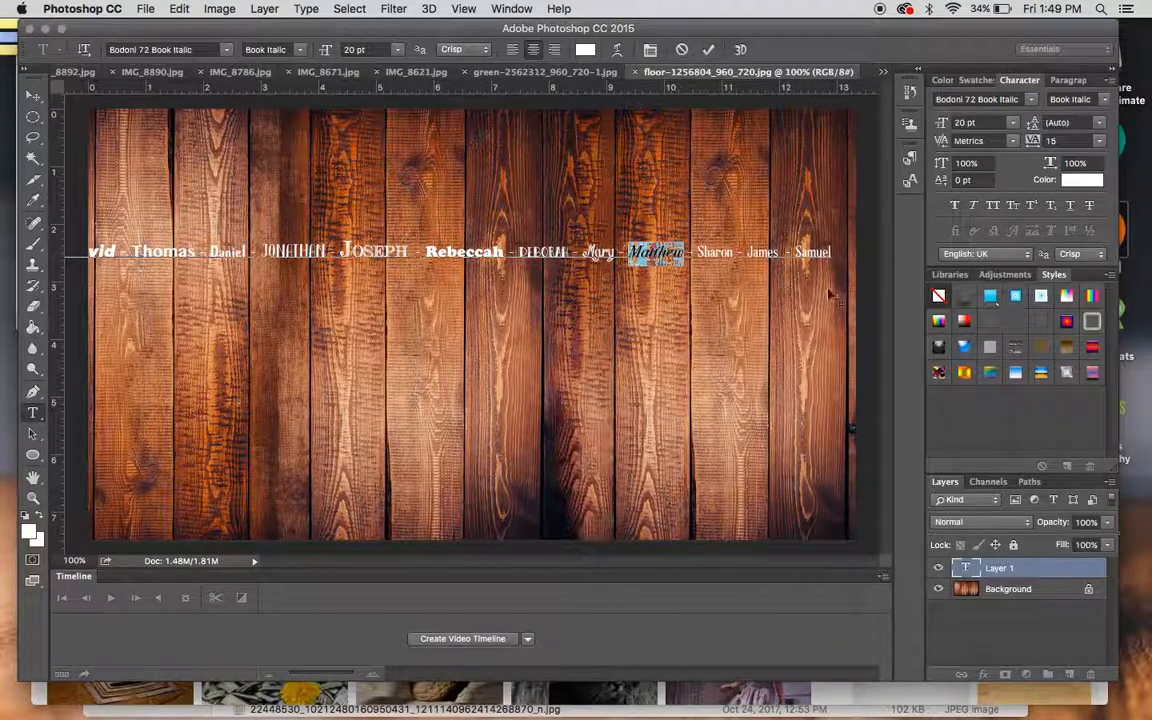
Step: Change the eleventh name in the row to the Silom Regular font
click(713, 243)
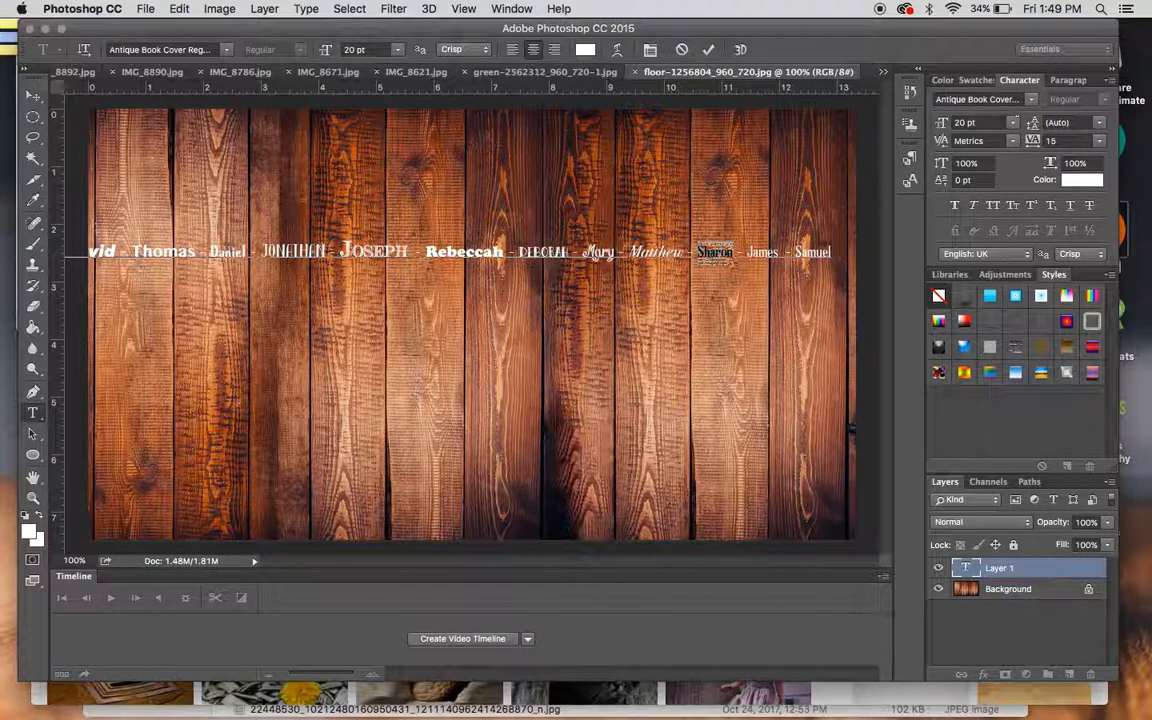
click(1031, 99)
scroll(1016, 580, down, 15)
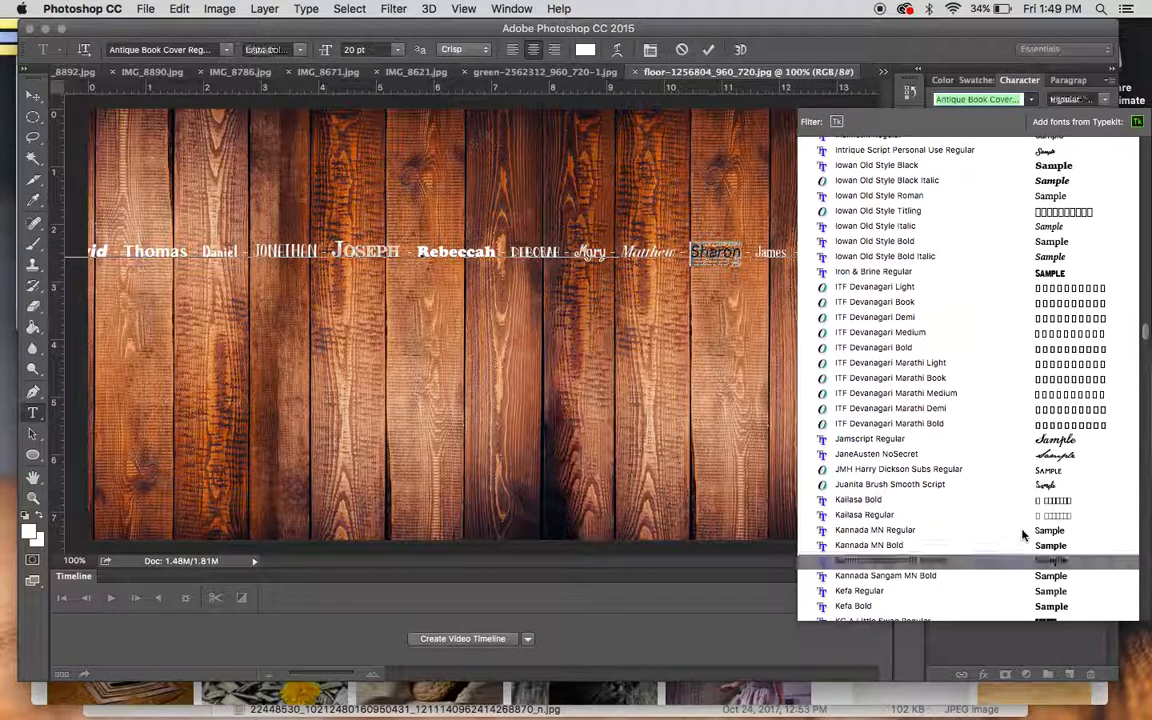
scroll(1030, 462, down, 10)
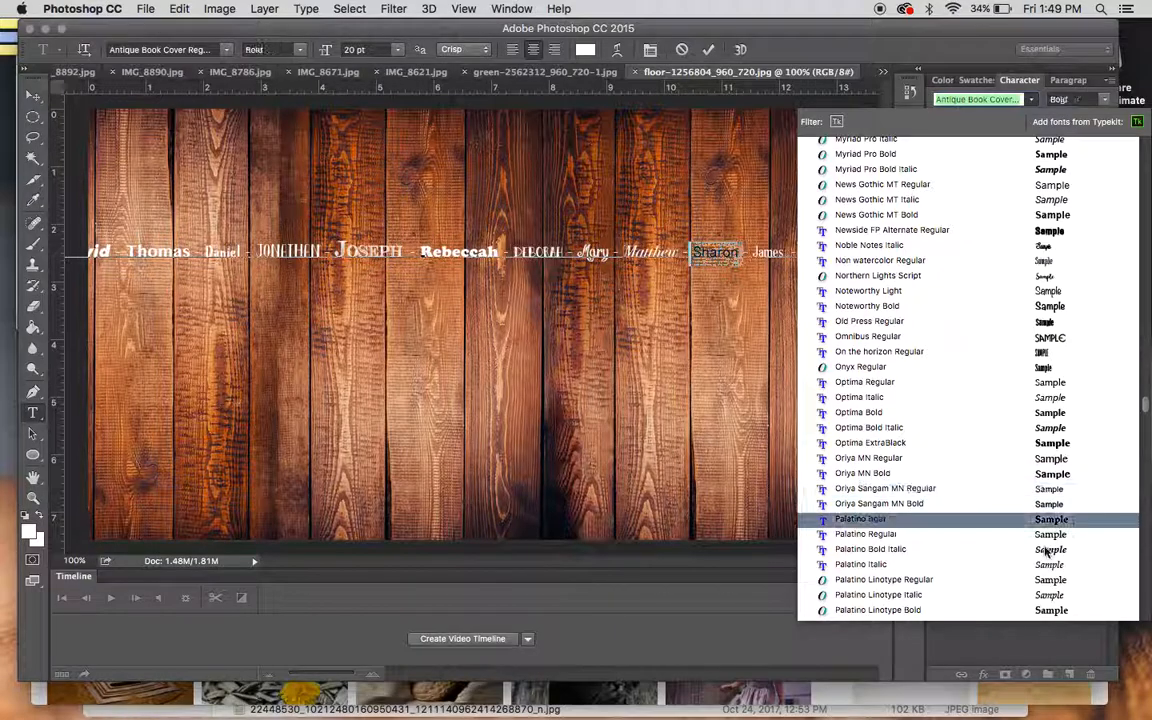
scroll(1045, 480, down, 10)
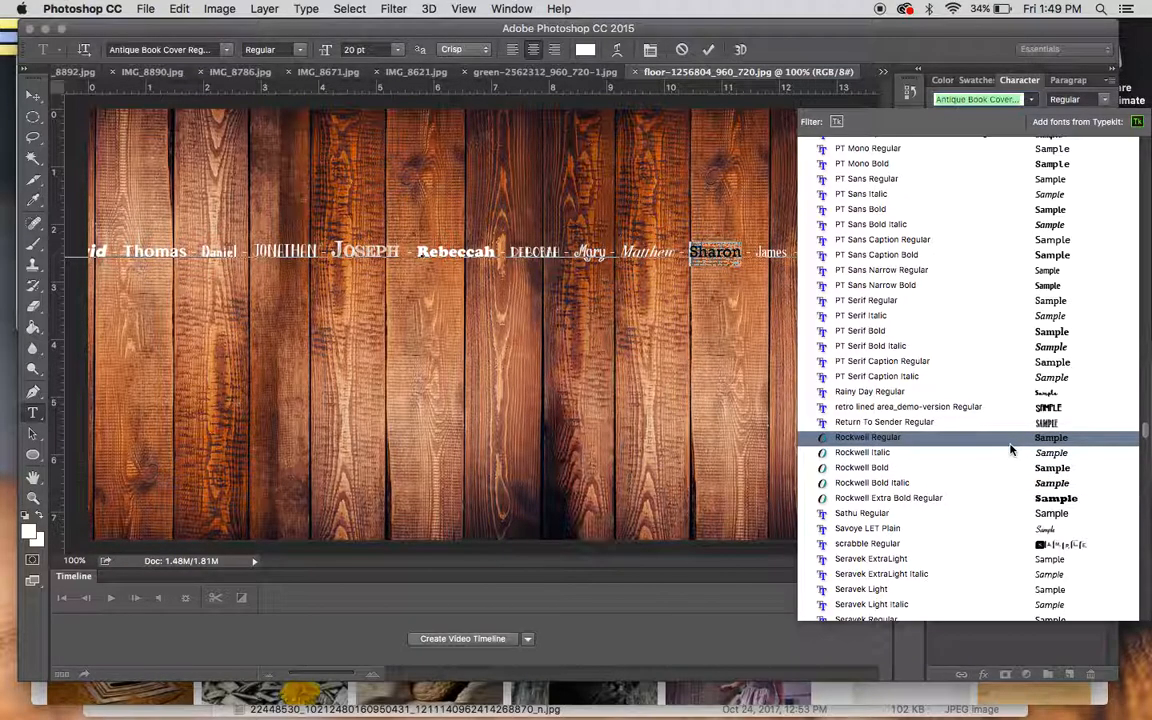
scroll(1016, 480, down, 8)
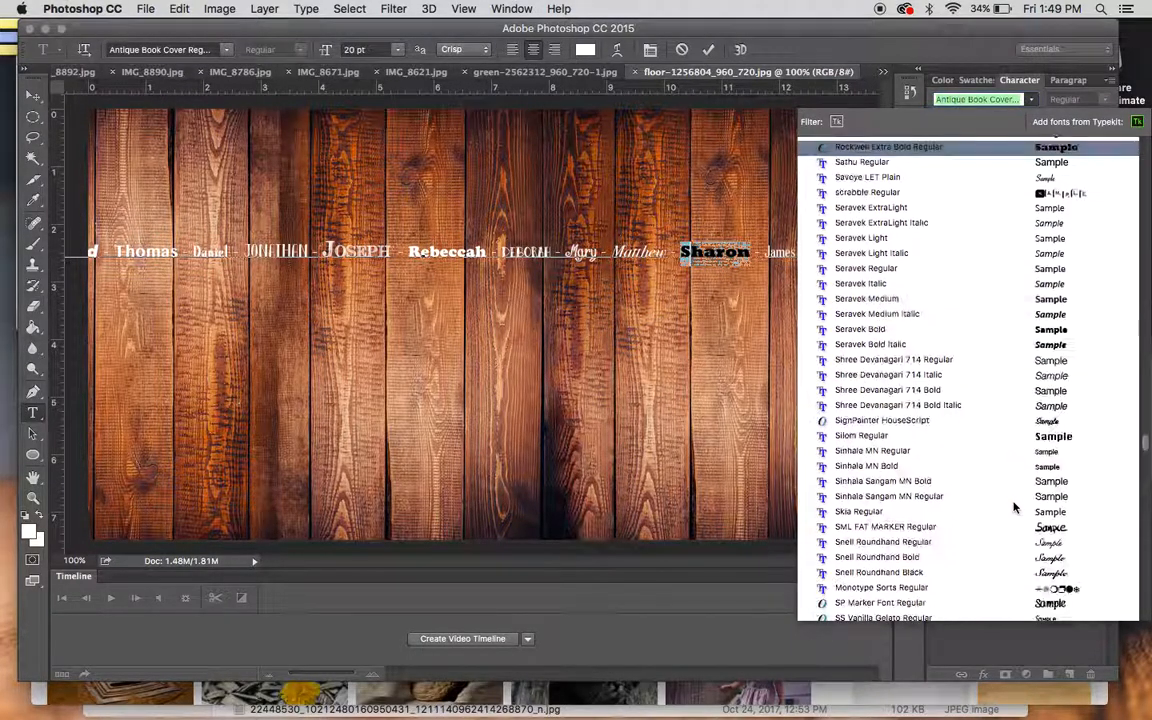
click(1025, 442)
Step: Change the twelfth name in the row to the College Bold font
click(797, 252)
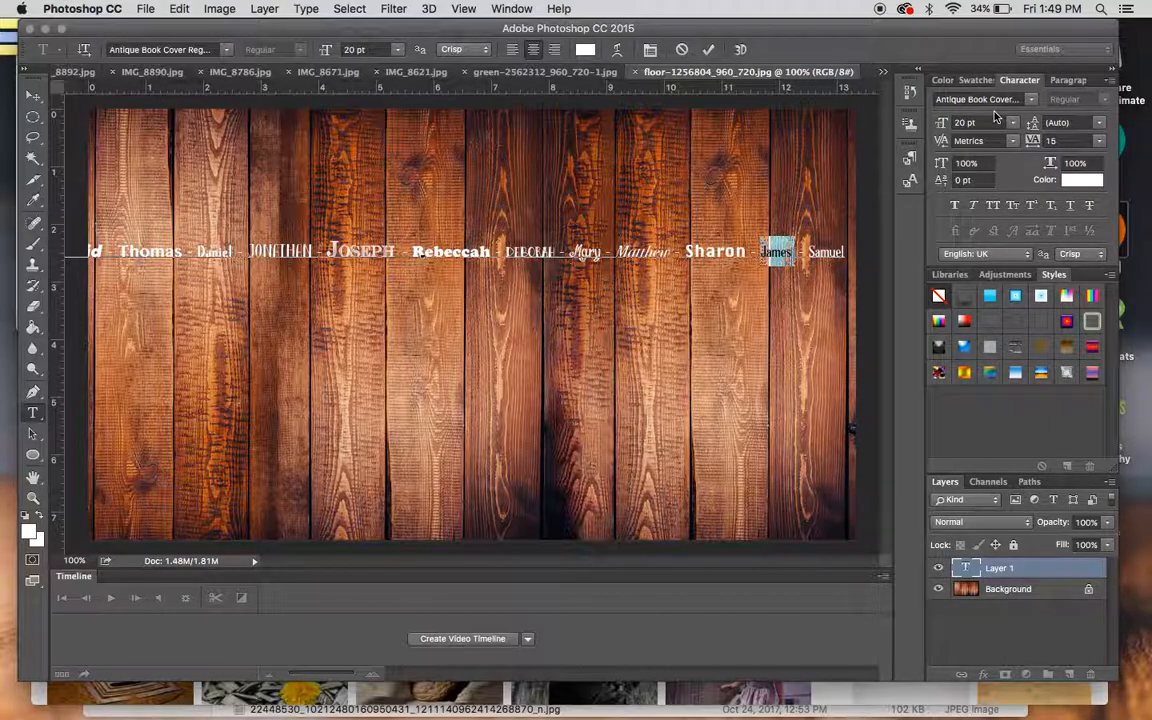
click(1022, 100)
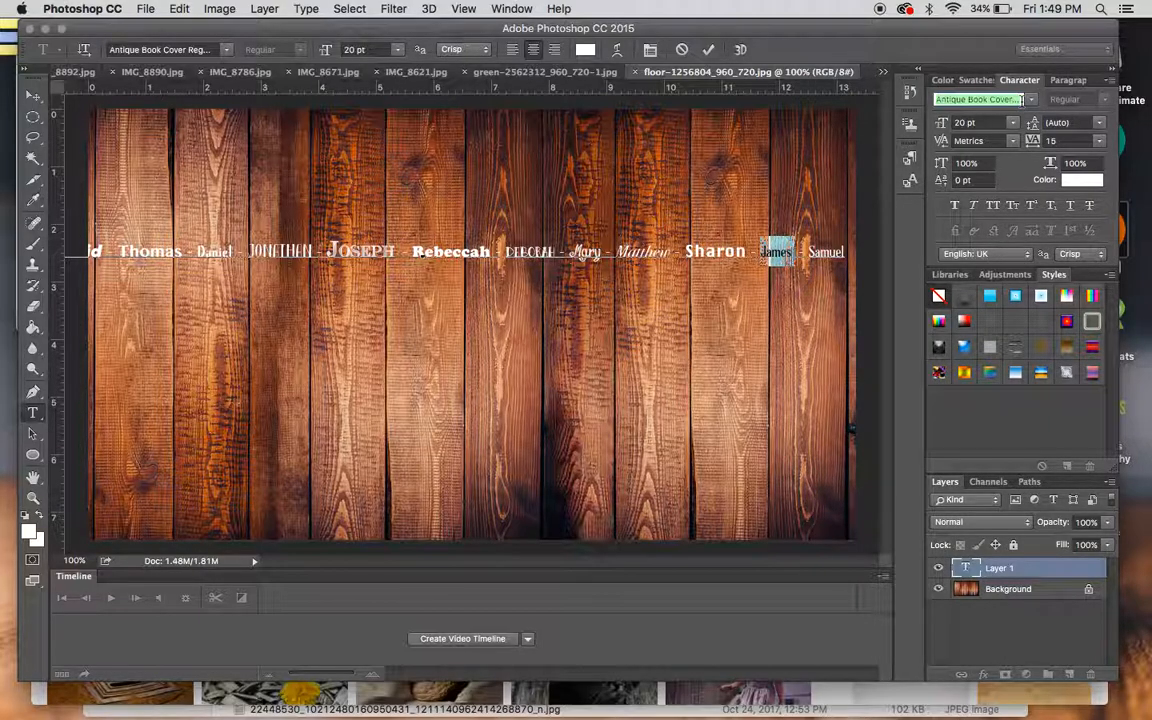
click(1035, 102)
scroll(1027, 512, down, 20)
scroll(1027, 512, down, 15)
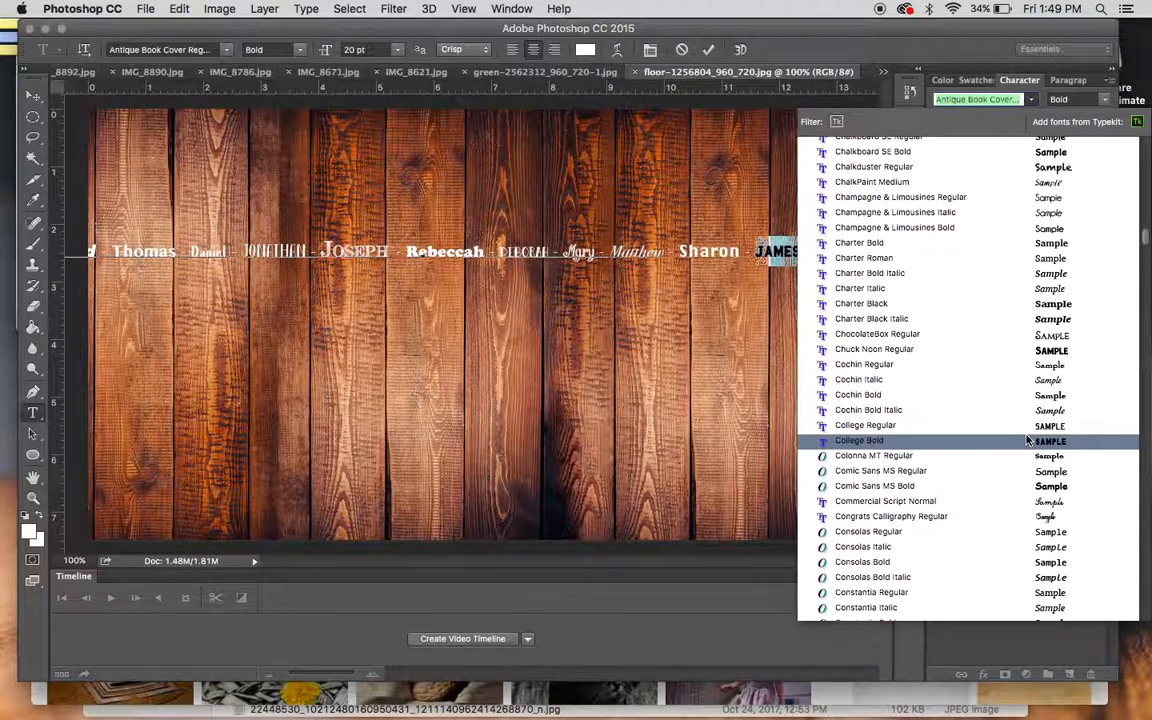
click(1030, 440)
key(super+Return)
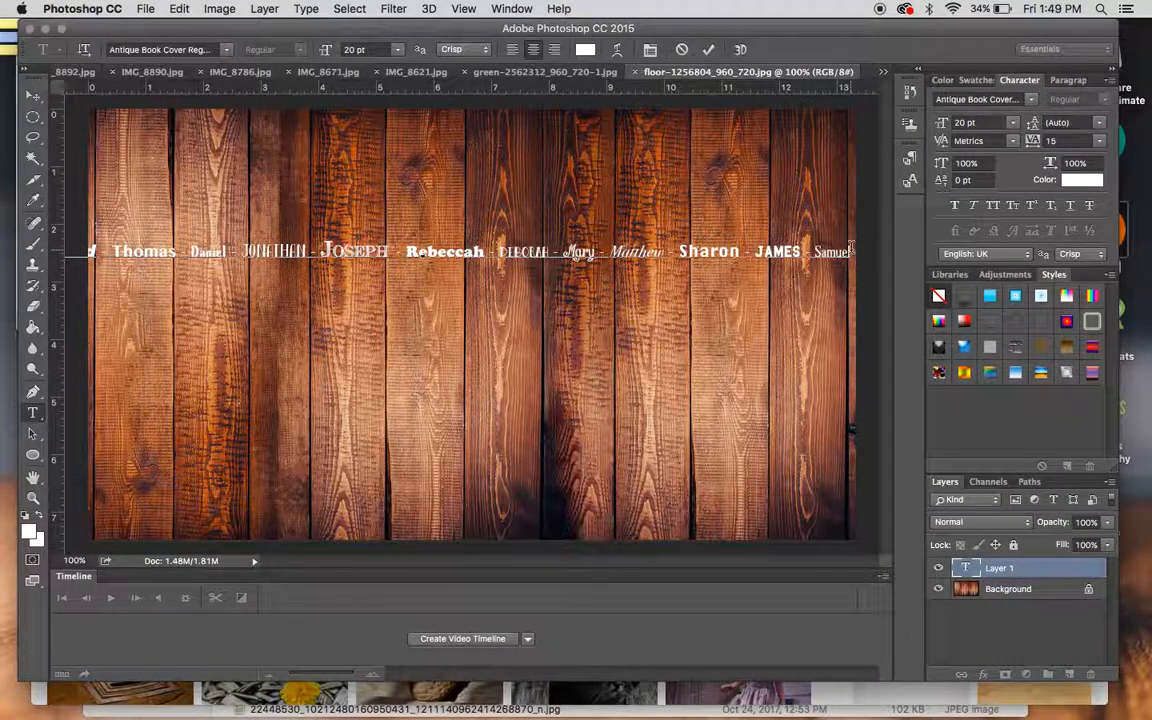
Step: Change the thirteenth and last name in the row to the GrutchShaded Regular font
drag(850, 251, 816, 251)
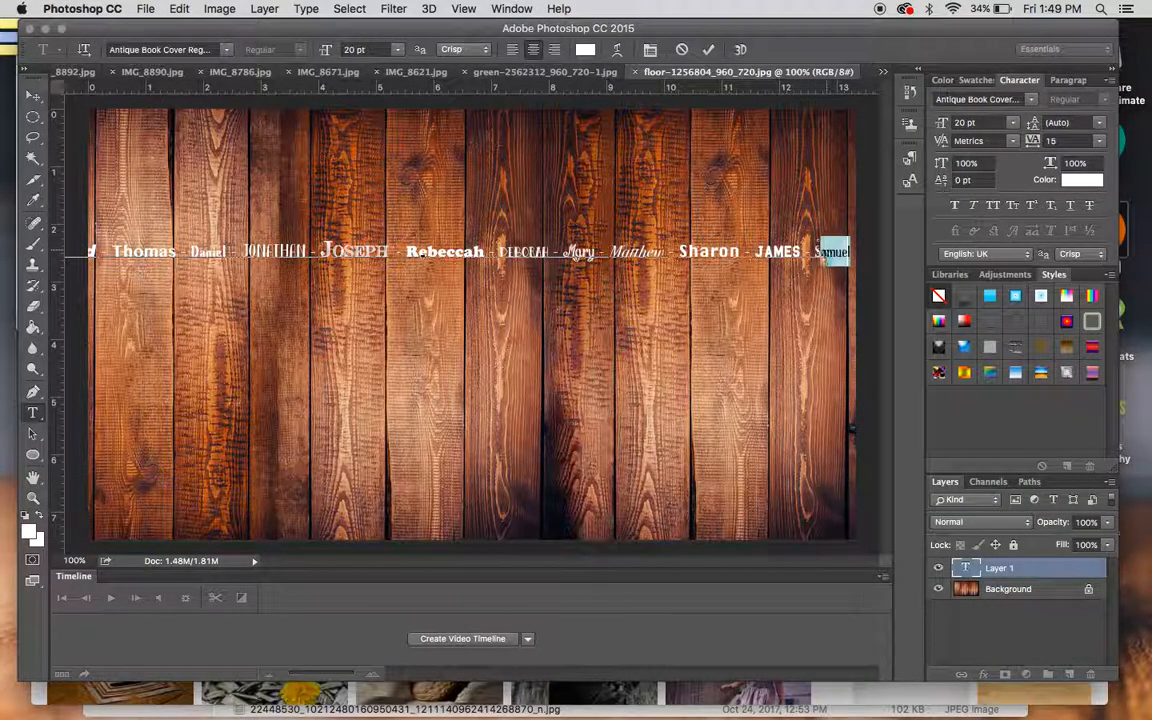
click(1026, 100)
scroll(1048, 410, down, 15)
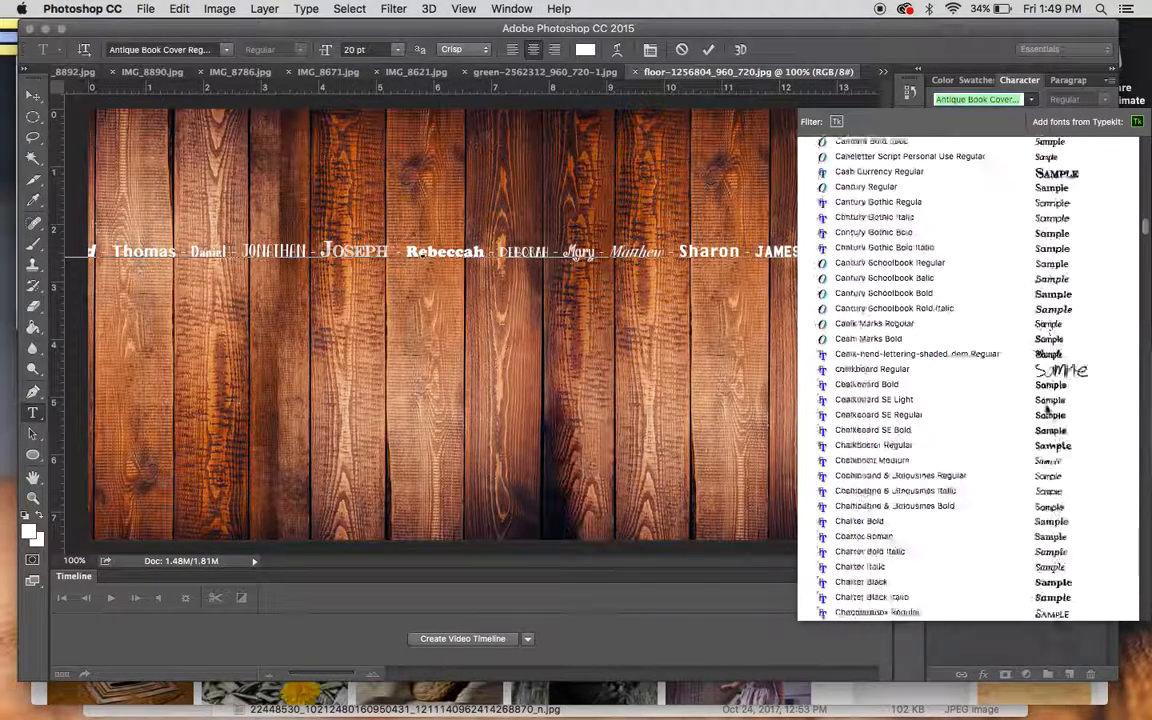
scroll(1046, 410, down, 10)
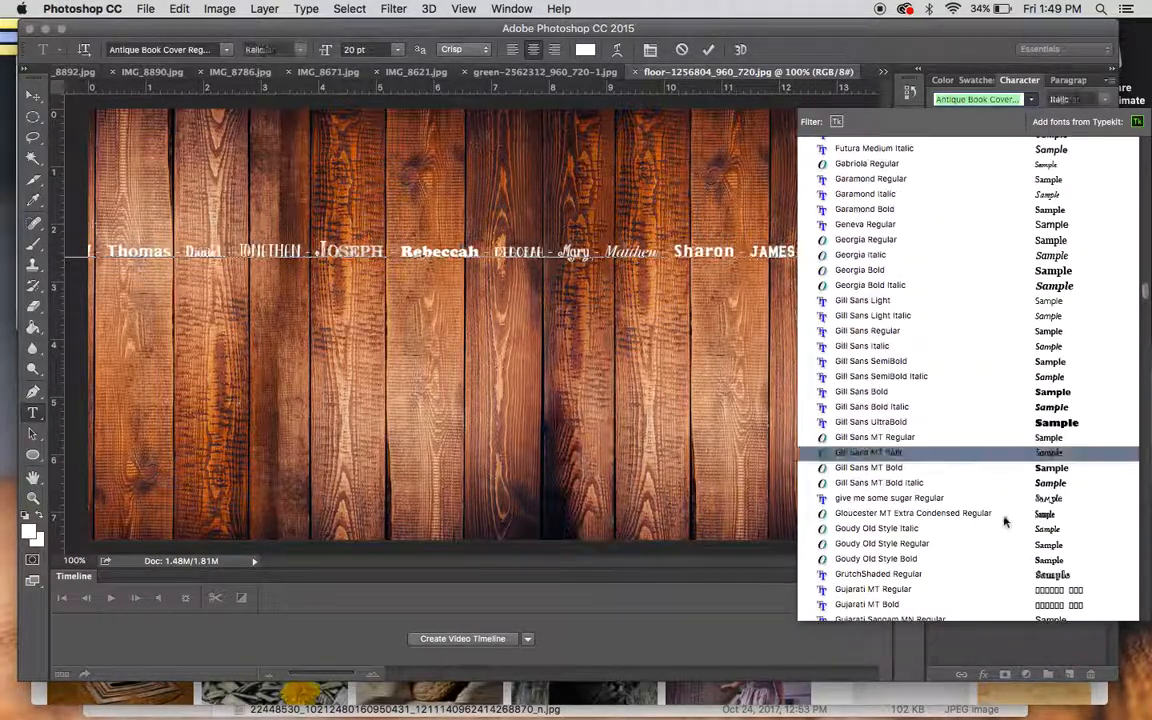
click(1017, 576)
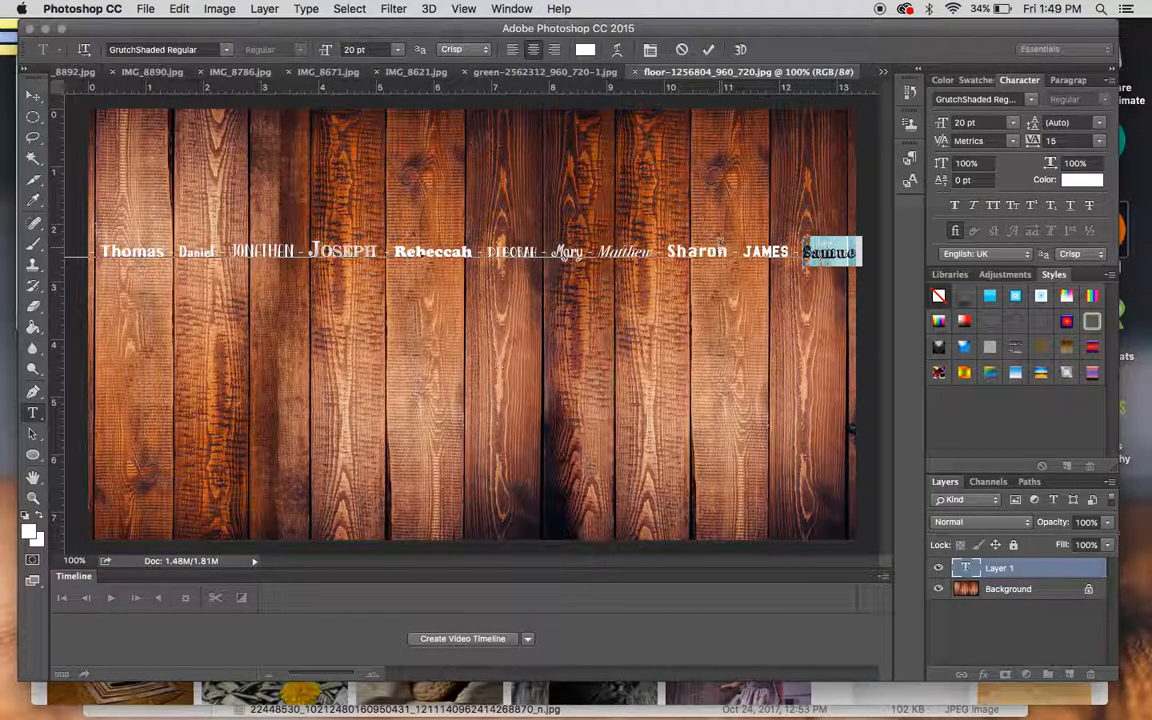
click(716, 252)
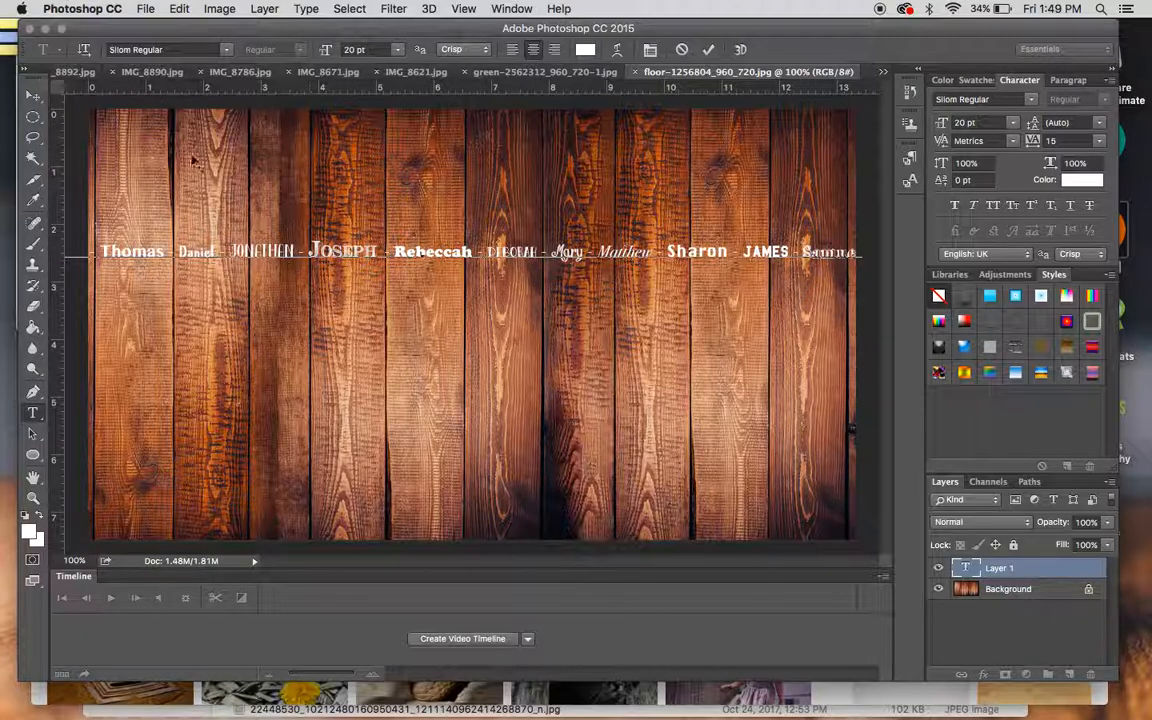
Step: Move the row of names up near the image's upper edge and duplicate its text layer four times
click(33, 93)
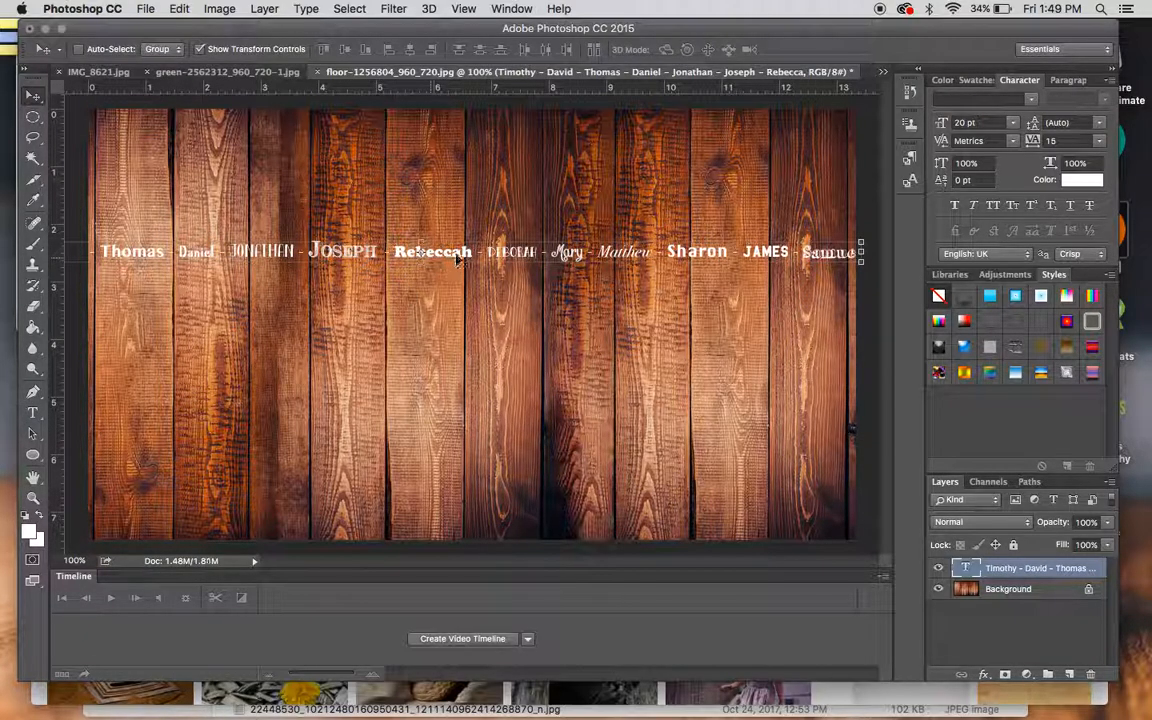
drag(466, 252, 510, 137)
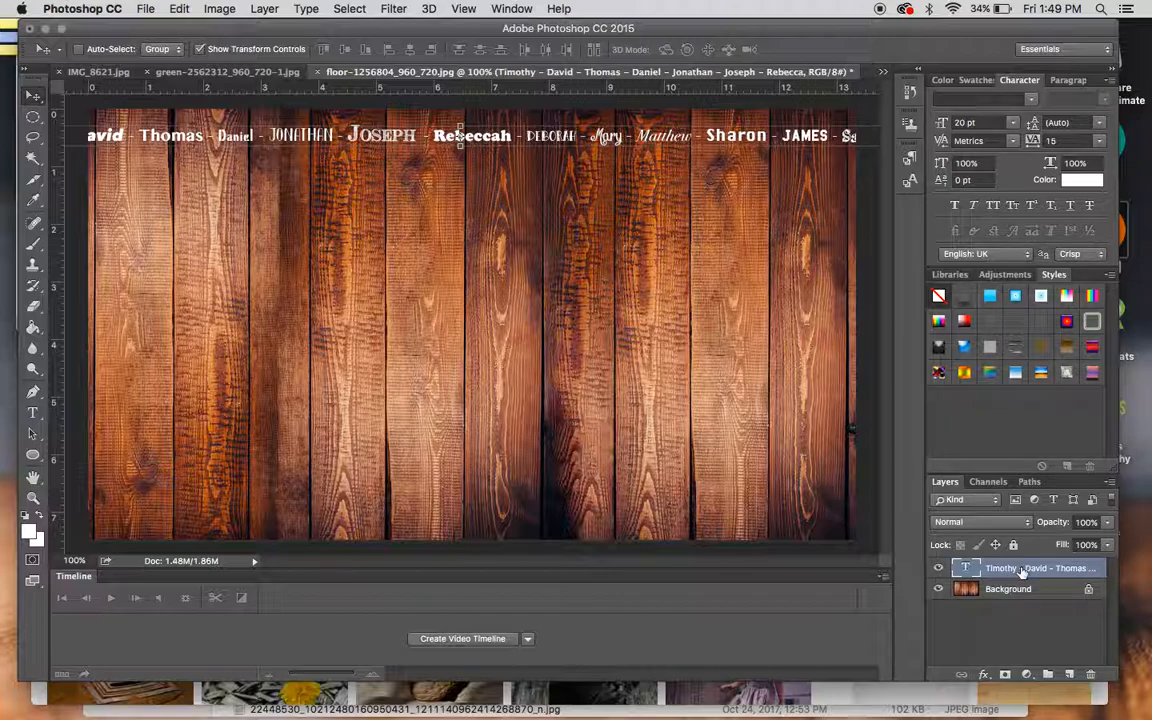
drag(1021, 570, 1073, 676)
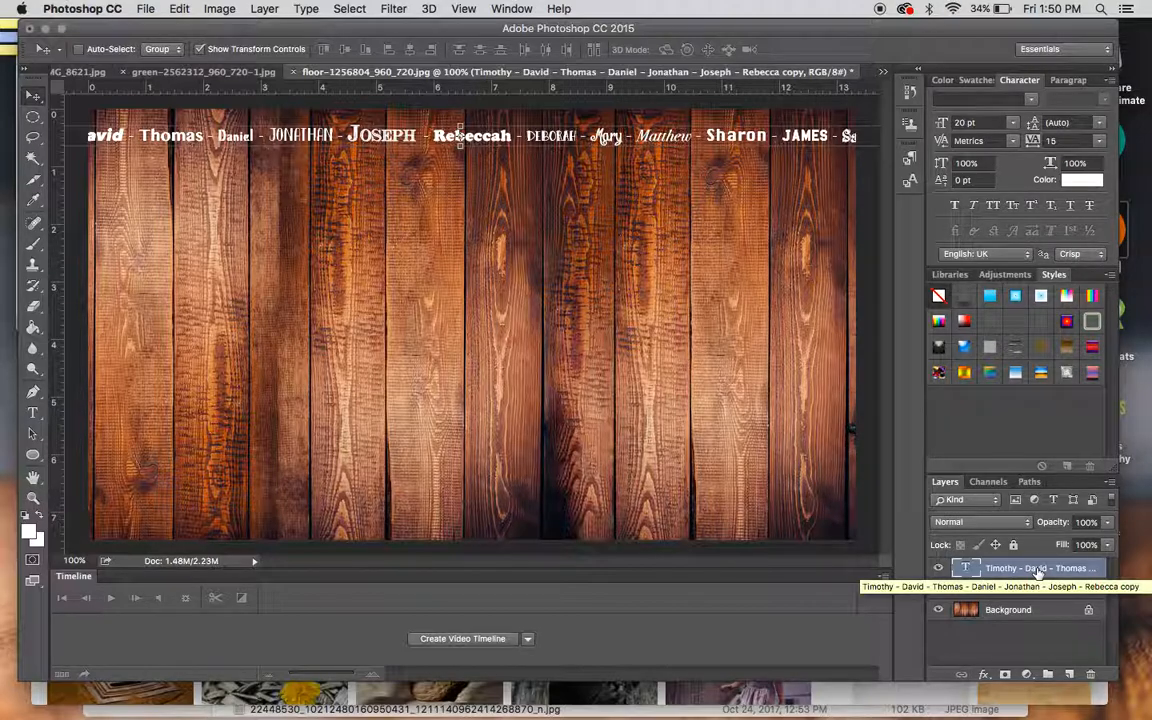
drag(1037, 572, 1071, 675)
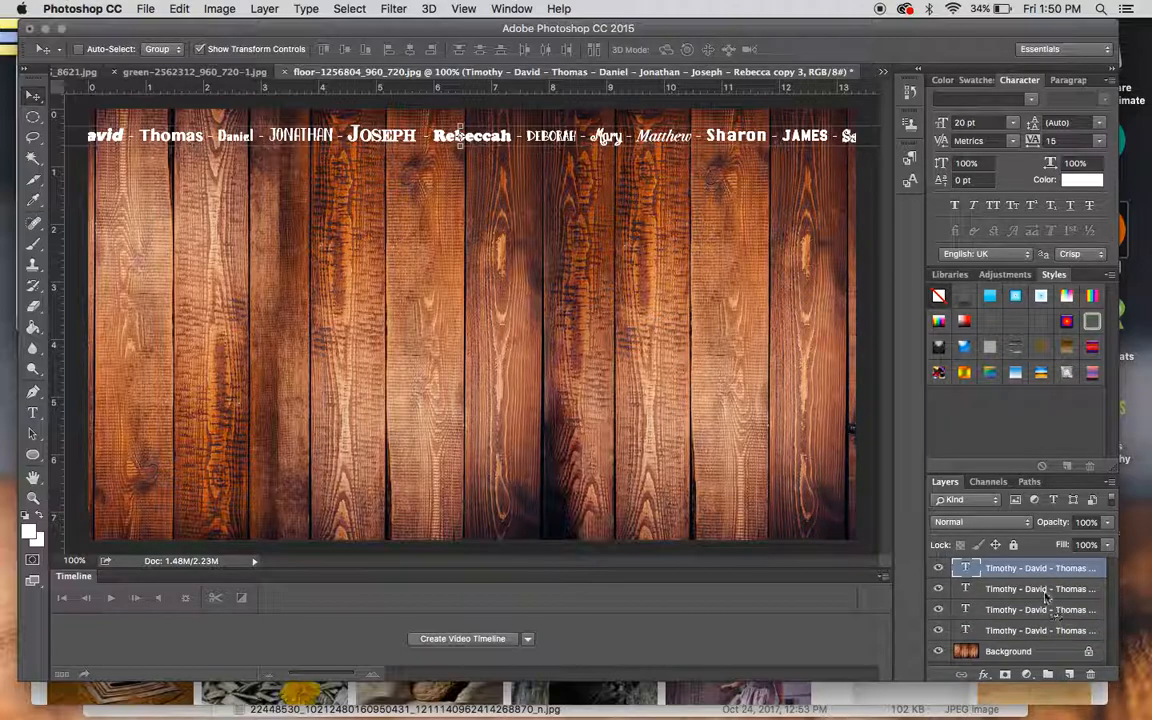
drag(1037, 572, 1068, 676)
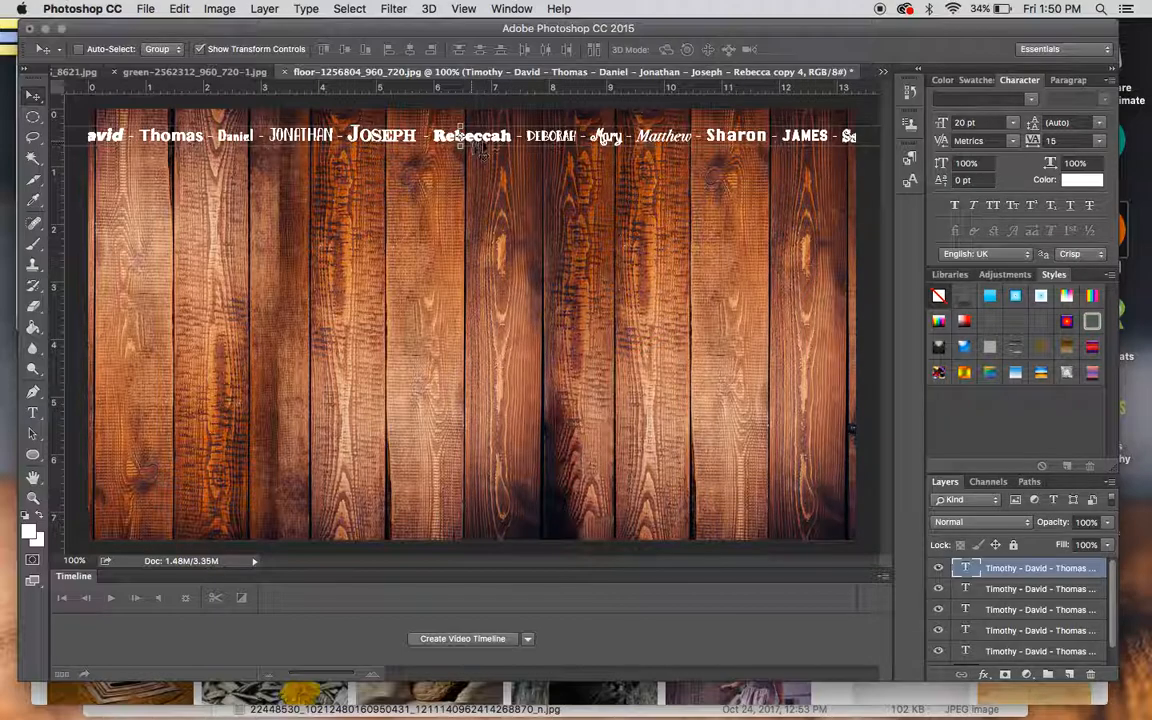
Step: Place two of the copies directly below the first row, offsetting the second row to the left and the third row to the right
drag(497, 146, 300, 164)
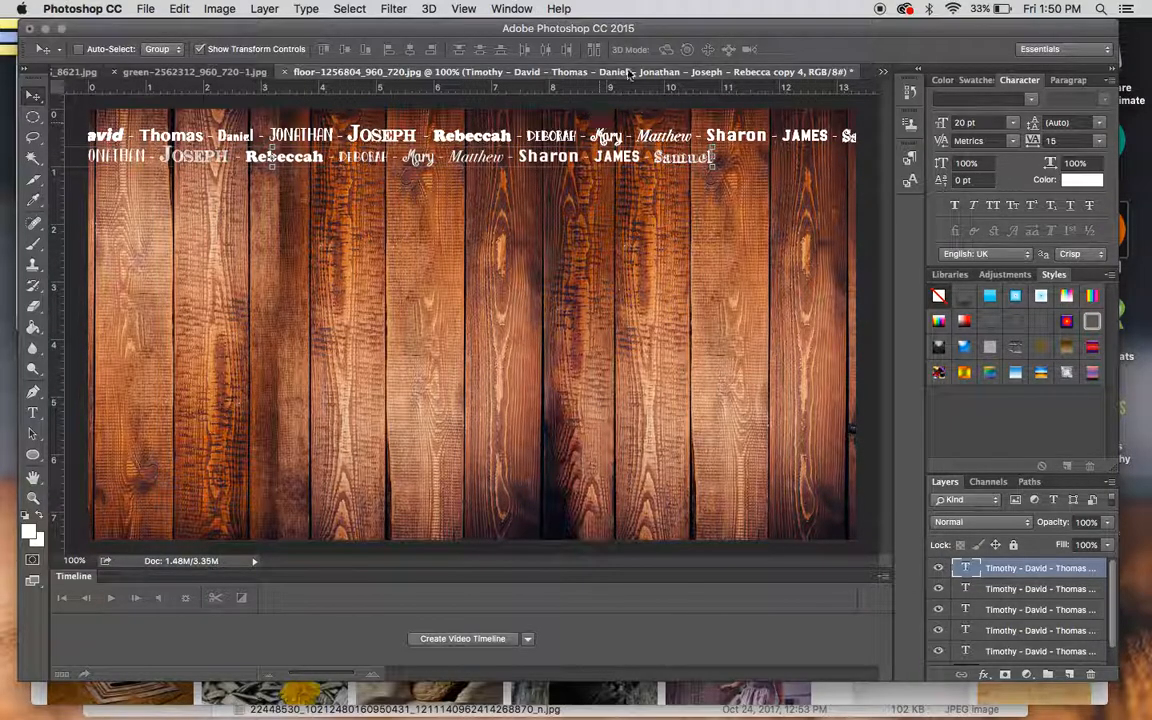
drag(769, 135, 788, 135)
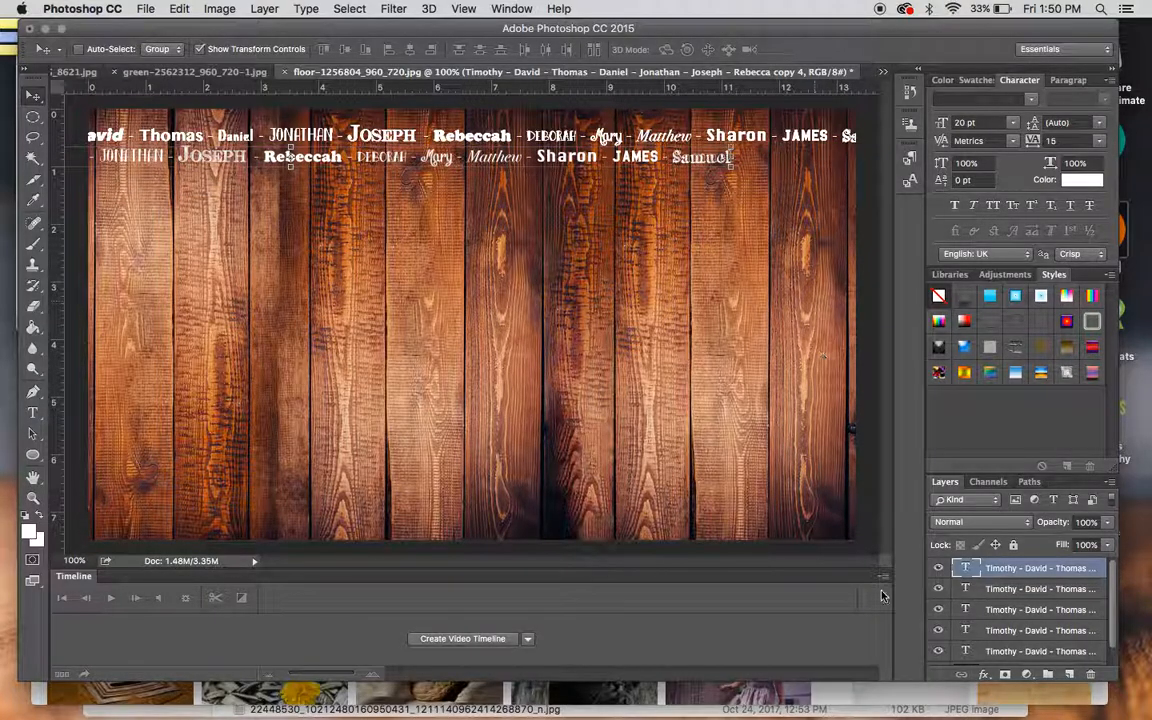
scroll(1002, 611, down, 1)
click(1023, 614)
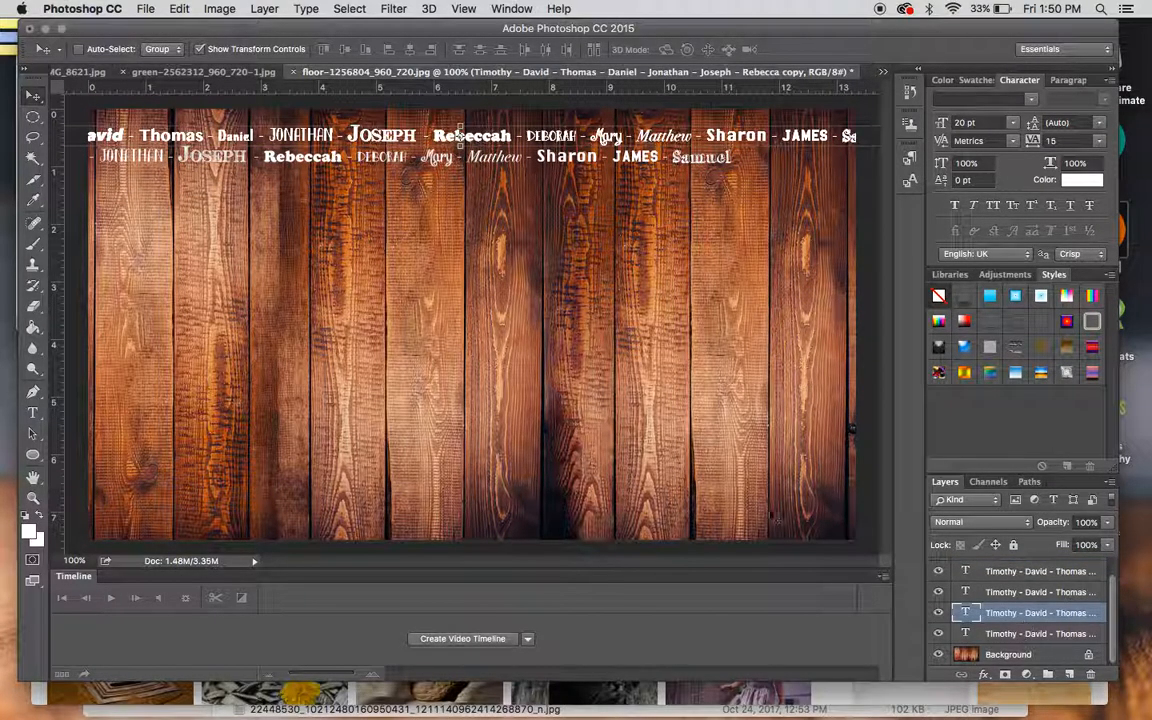
drag(460, 135, 738, 176)
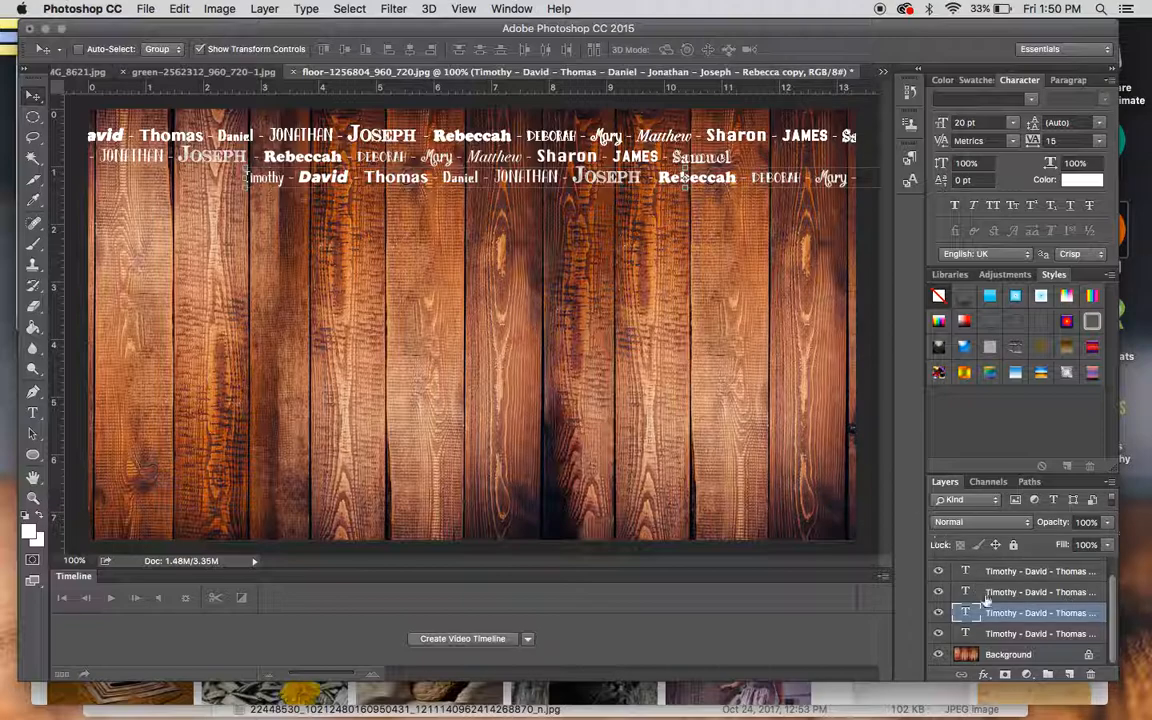
Step: Place the two remaining copies as the fourth and fifth rows, offsetting the fourth slightly right and the fifth to the left
click(1003, 595)
drag(520, 128, 605, 201)
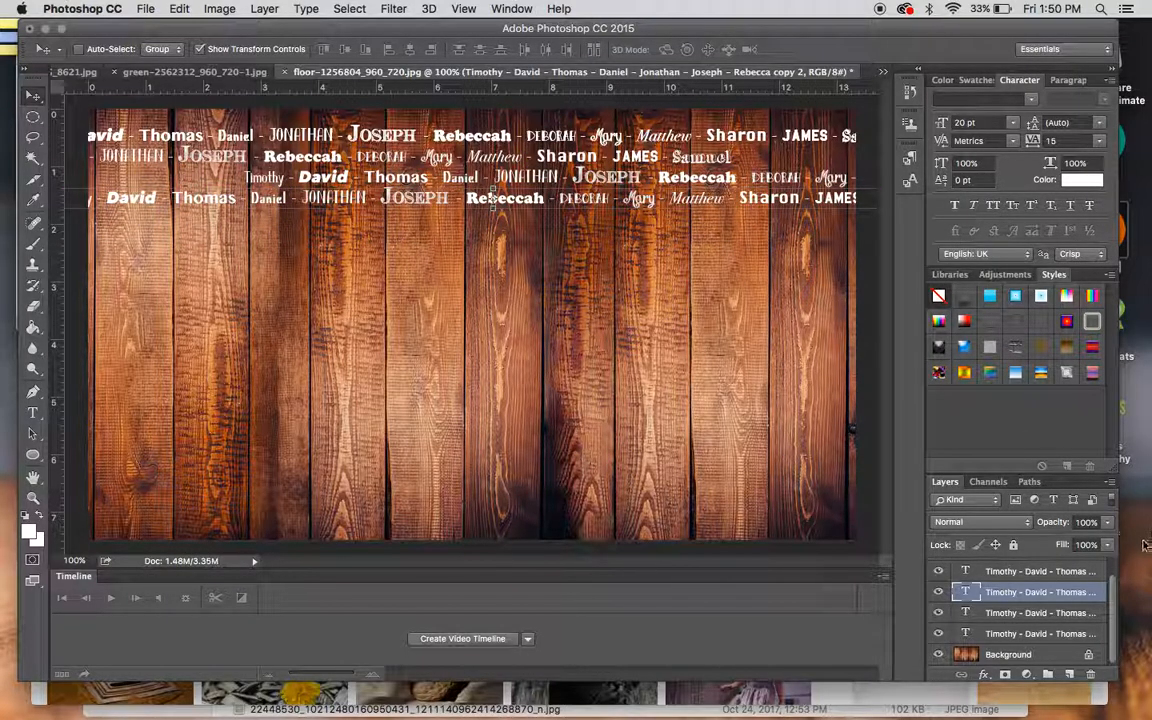
key(super+j)
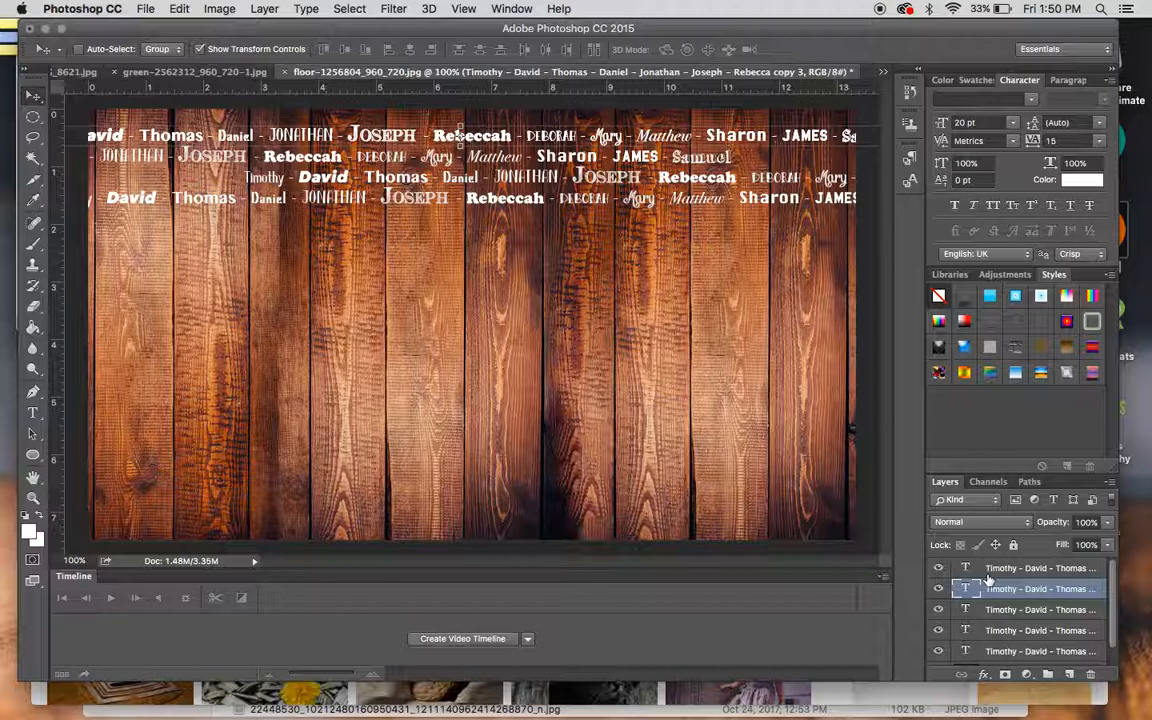
drag(521, 148, 435, 228)
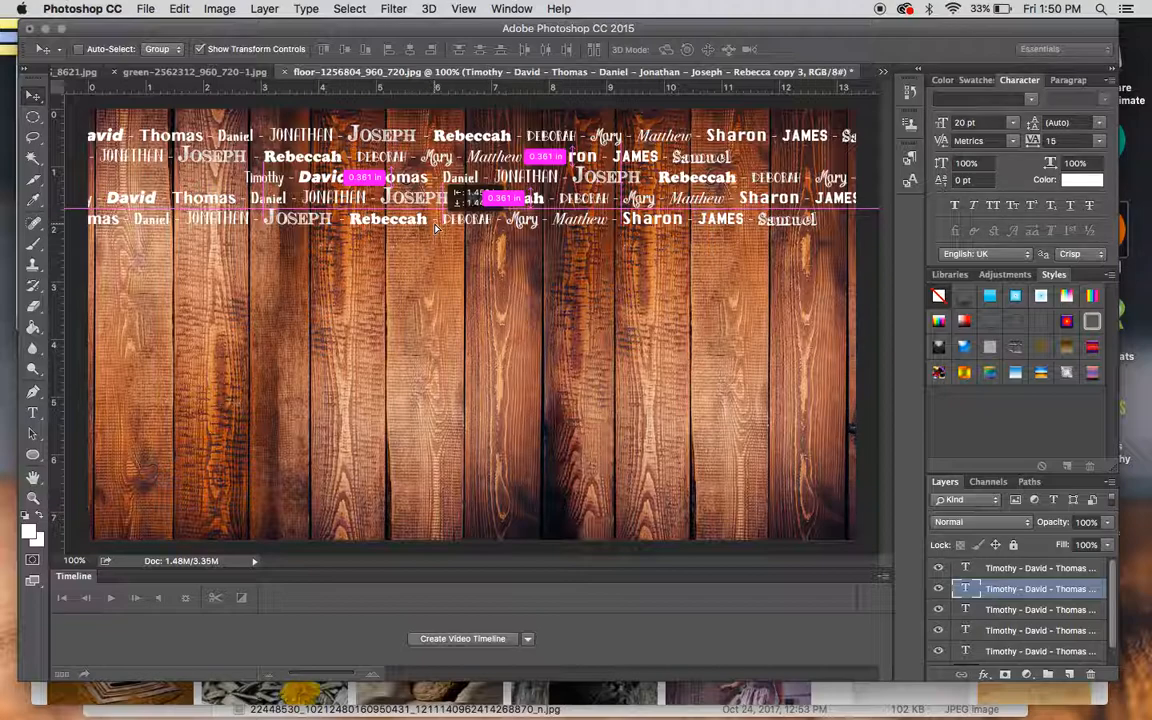
drag(435, 228, 403, 235)
Step: Duplicate the topmost text layer and place the copy as a sixth row, offset to the right beneath the fifth
click(1021, 570)
drag(1031, 569, 1069, 674)
drag(447, 224, 860, 311)
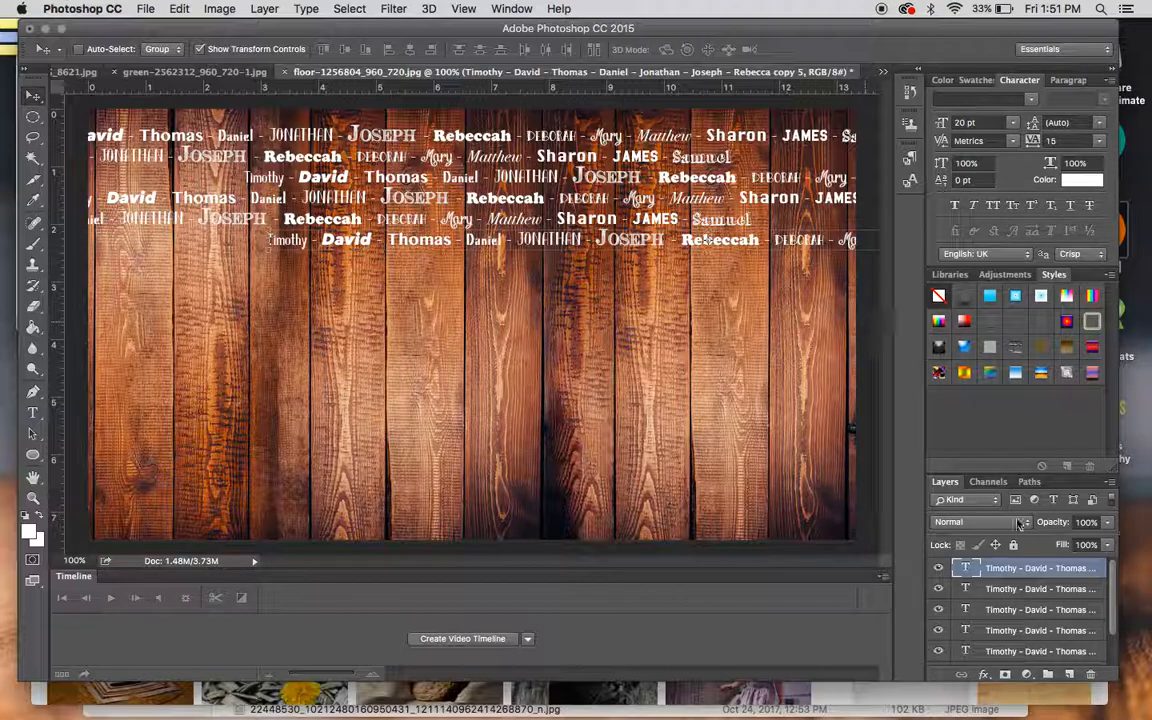
Step: Duplicate the sixth row into a seventh row starting near the image's left edge, and shift the sixth row slightly left
drag(1037, 569, 1069, 674)
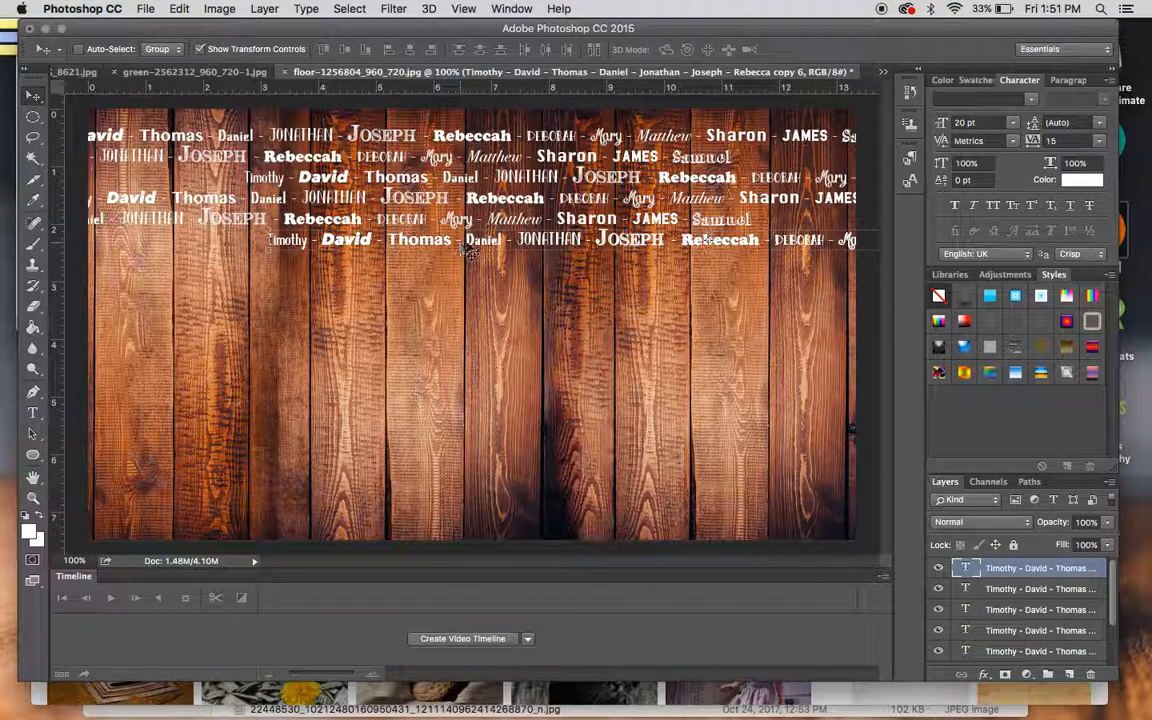
drag(455, 244, 313, 270)
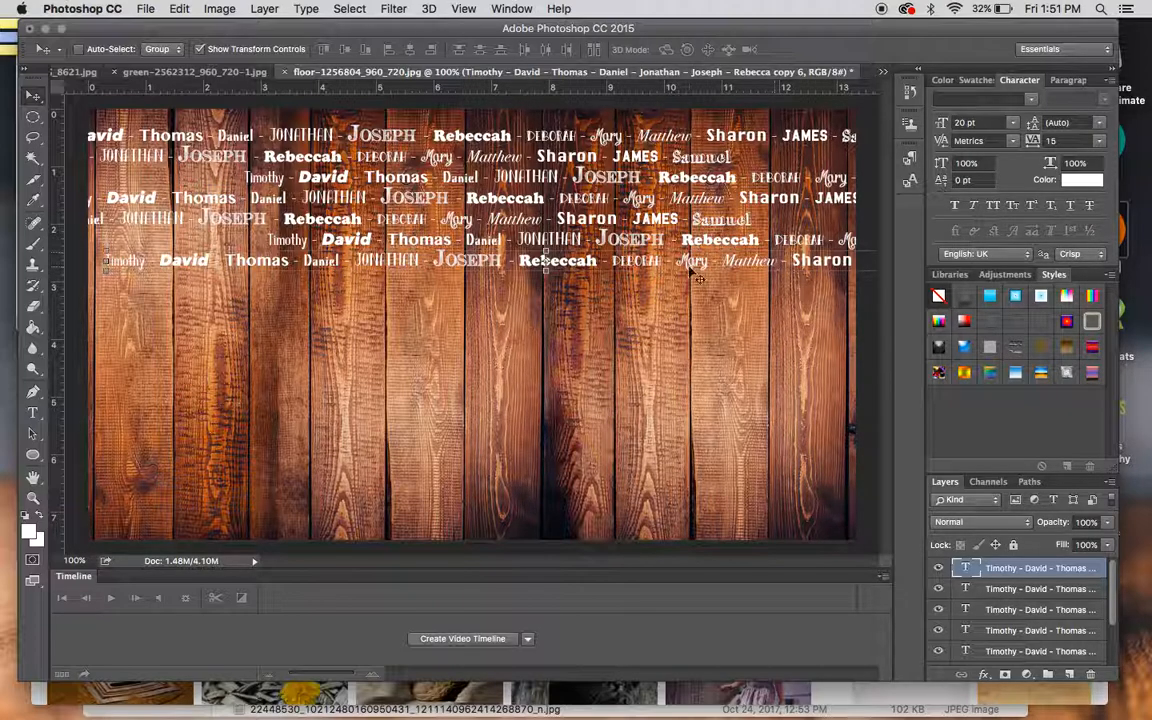
click(1020, 590)
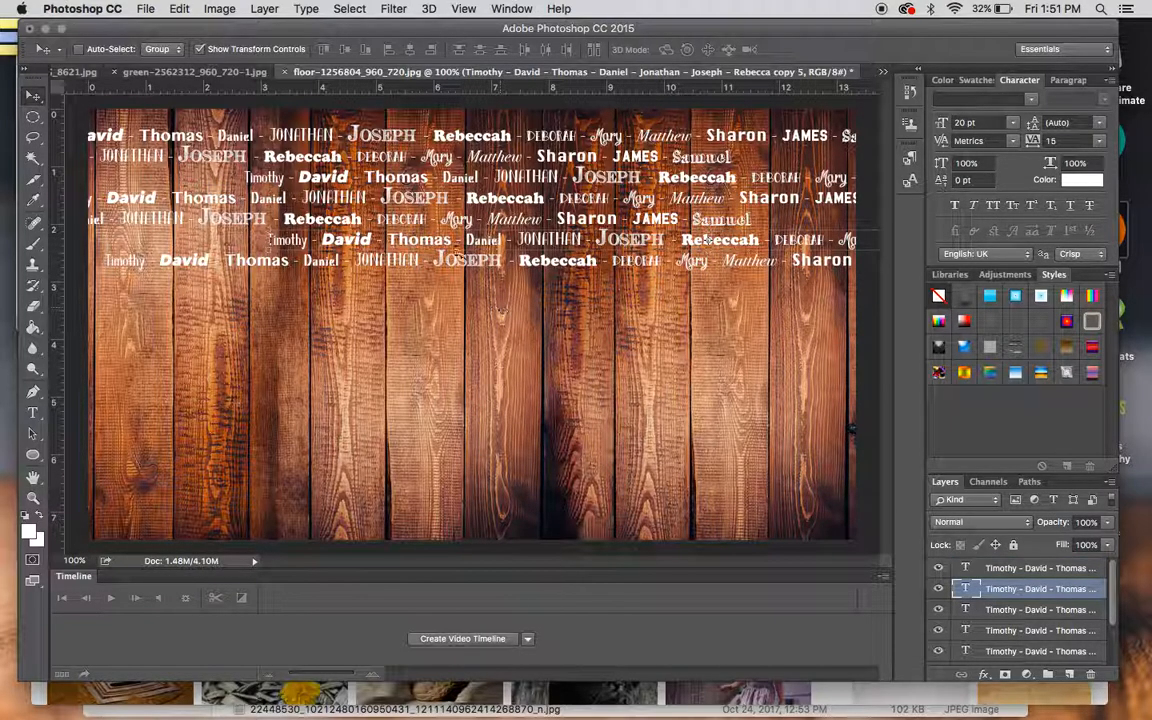
drag(455, 243, 397, 242)
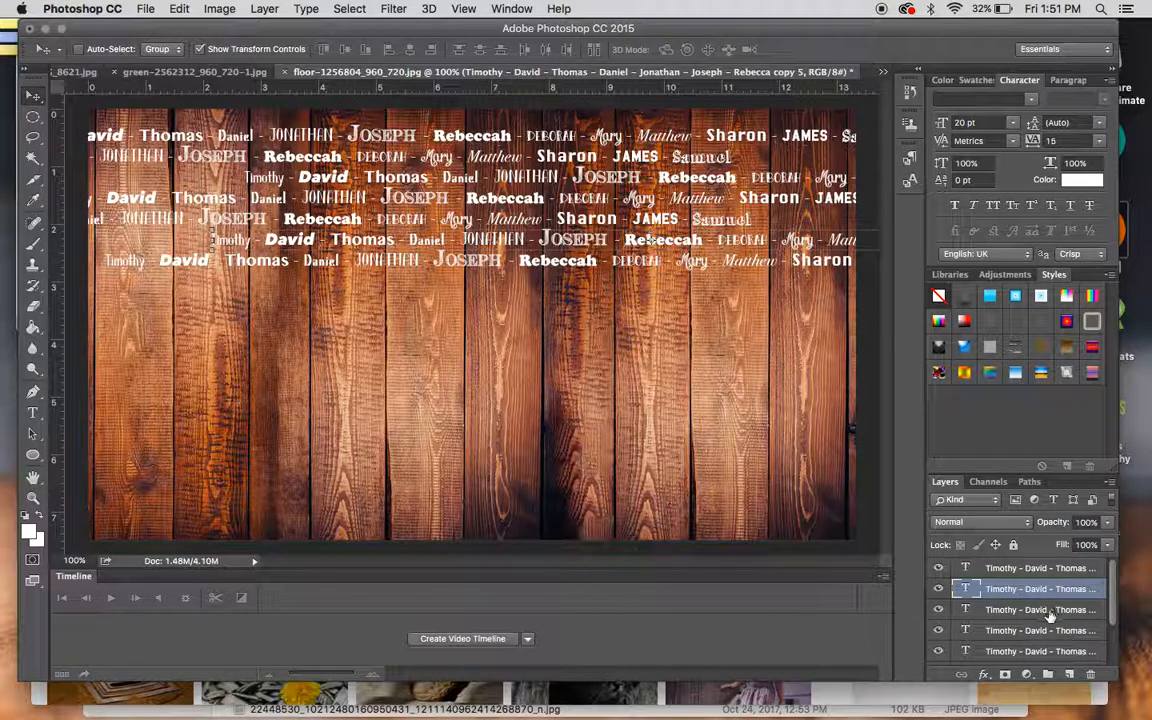
Step: Duplicate the seventh row's text layer and place the copy beneath it as an eighth row, offset to the left
click(1035, 569)
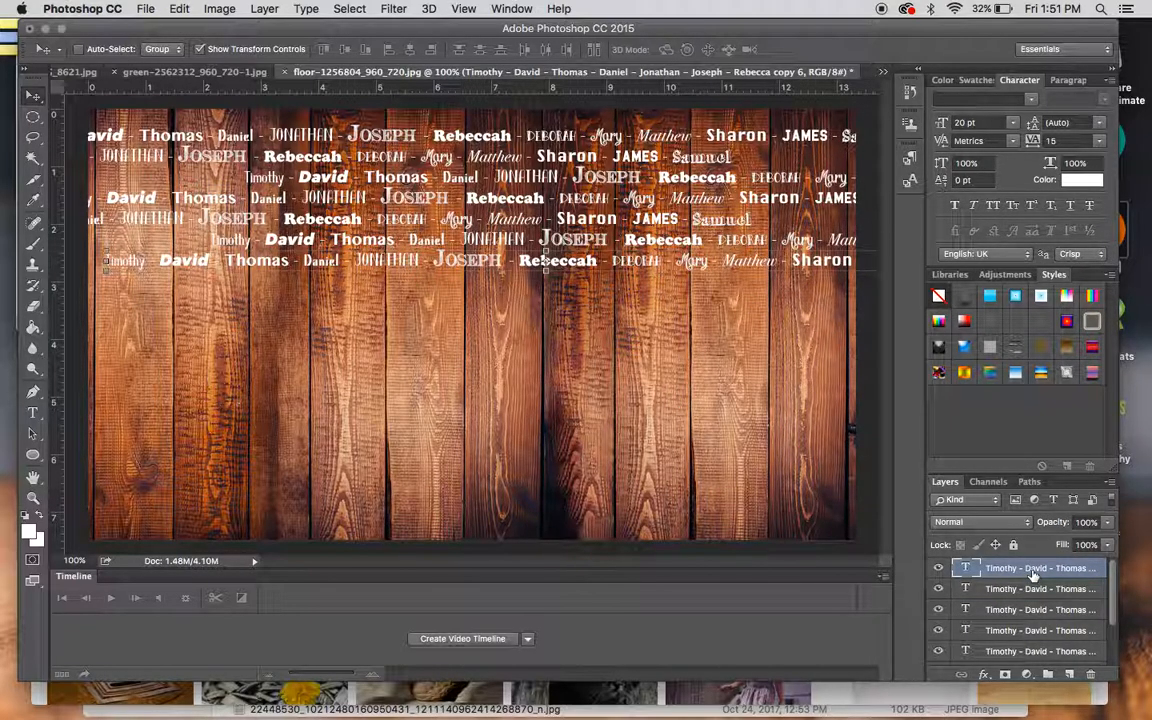
key(super+j)
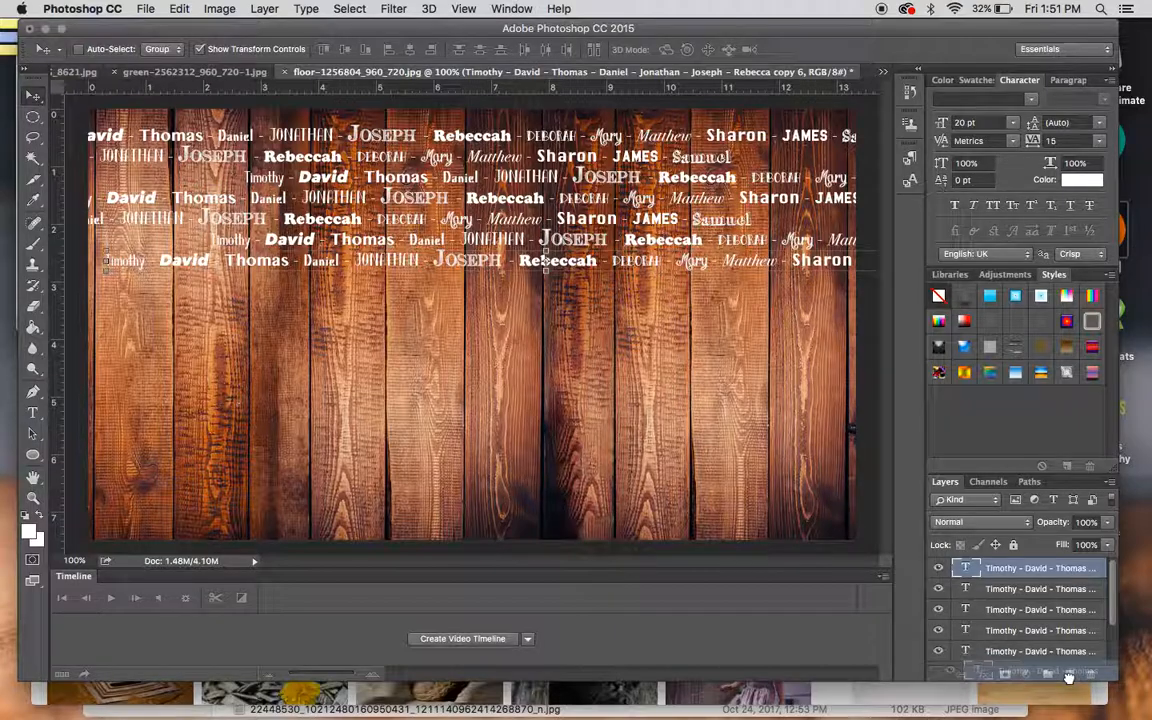
drag(483, 262, 289, 287)
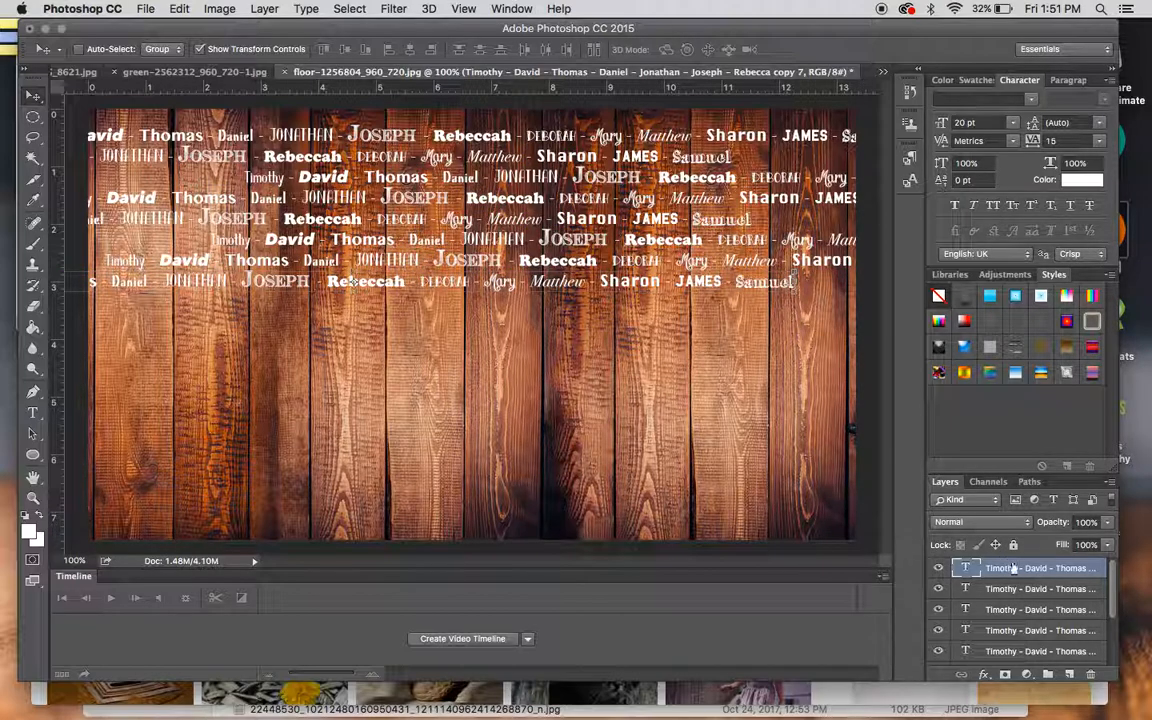
Step: Duplicate the topmost text layer twice, placing a ninth row offset to the right and a tenth row to the left beneath it
drag(1014, 569, 1069, 674)
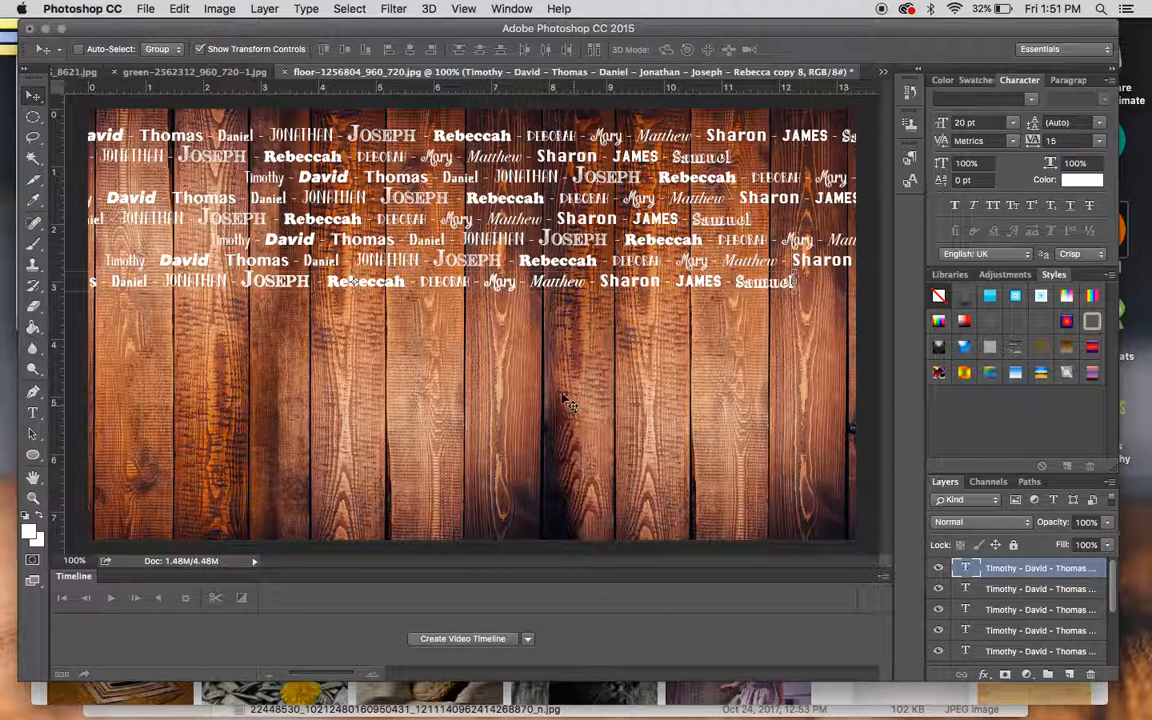
drag(535, 315, 820, 313)
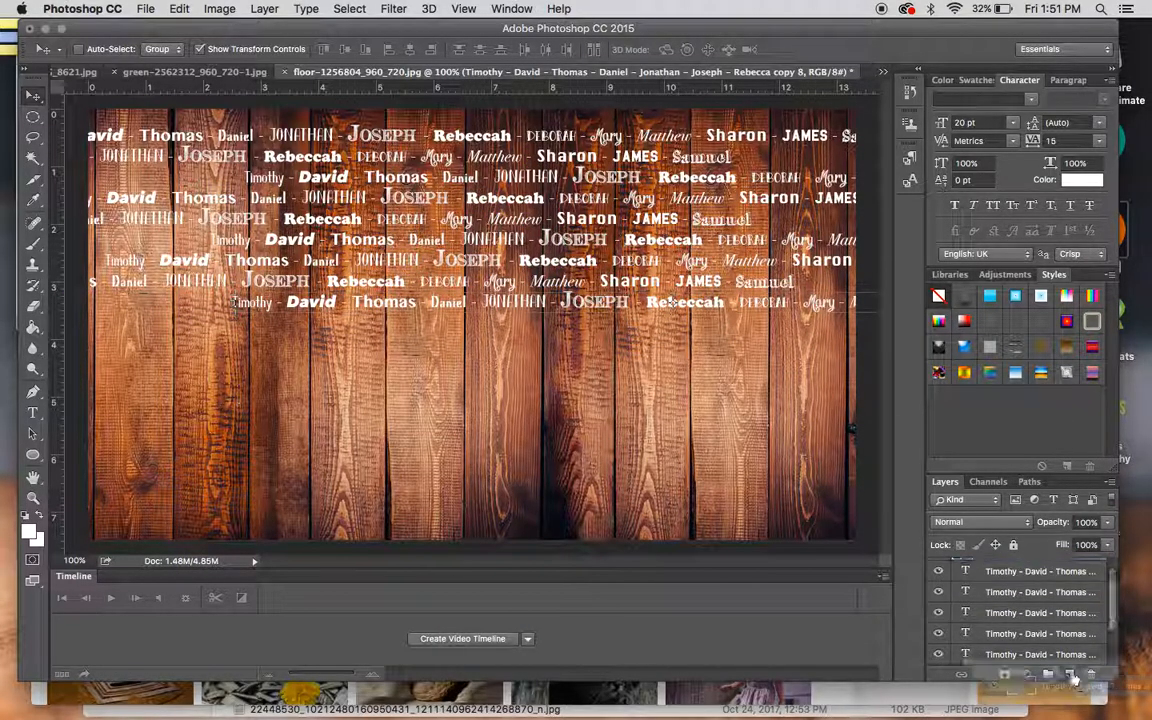
drag(507, 303, 298, 324)
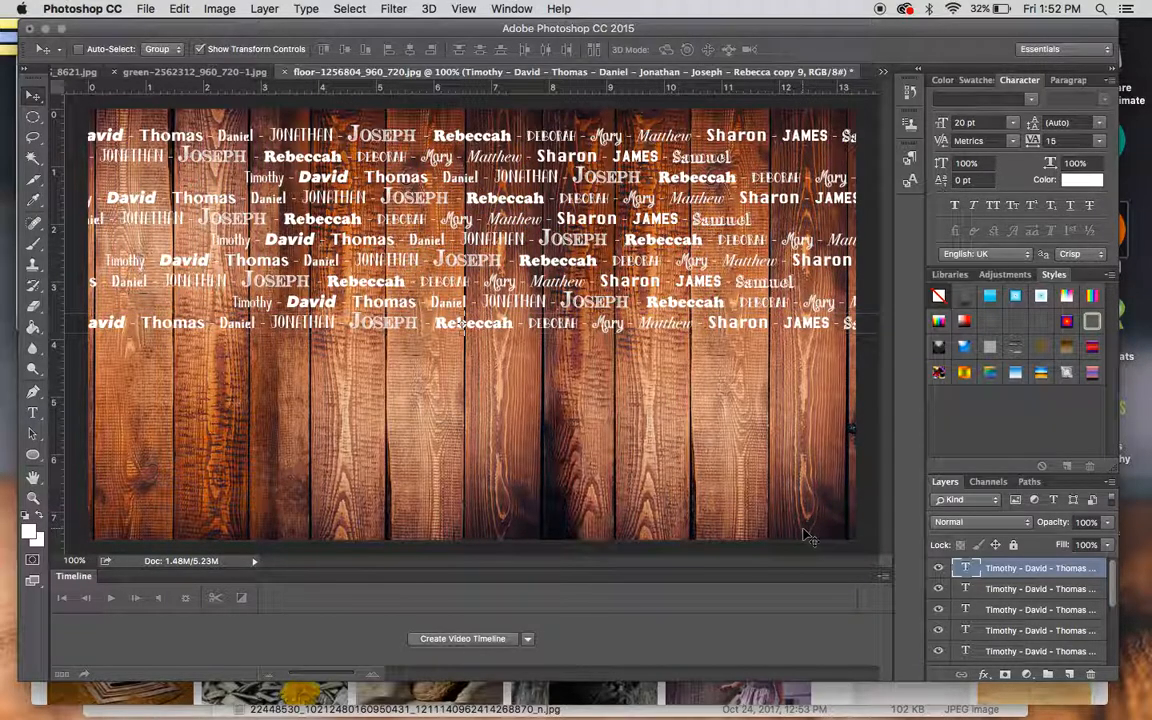
Step: Duplicate the tenth row into an eleventh row offset slightly right and a twelfth row offset to the left
drag(1036, 568, 1073, 674)
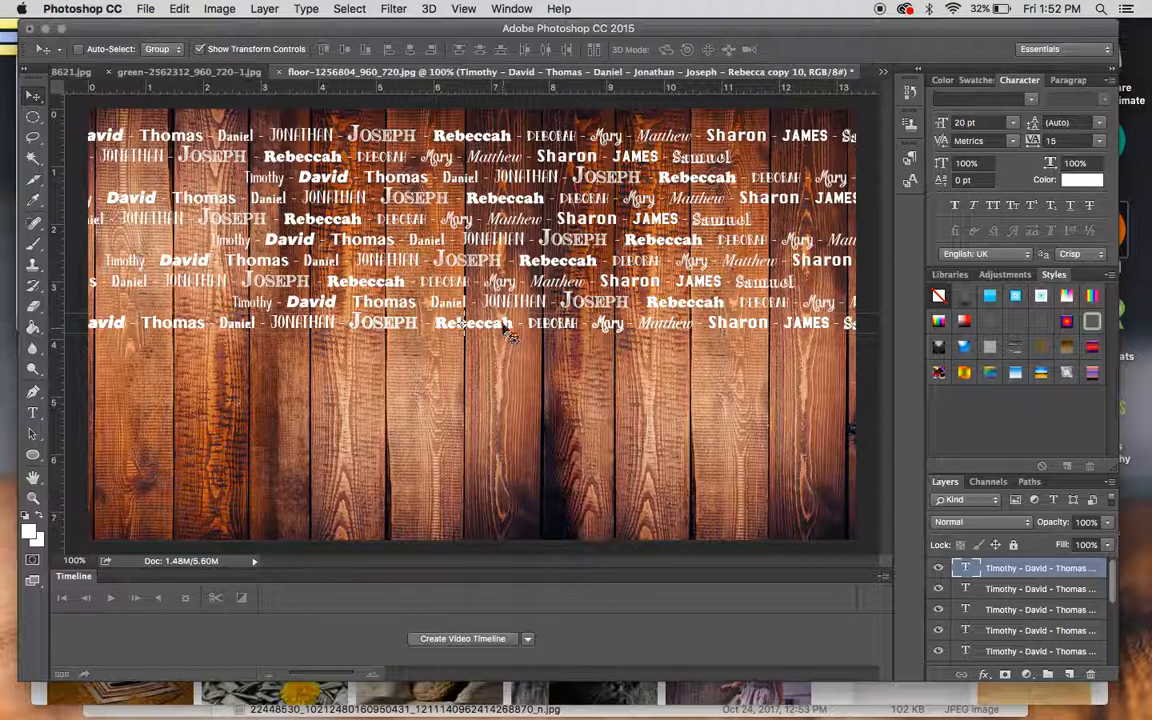
drag(505, 330, 534, 350)
drag(1018, 571, 1069, 674)
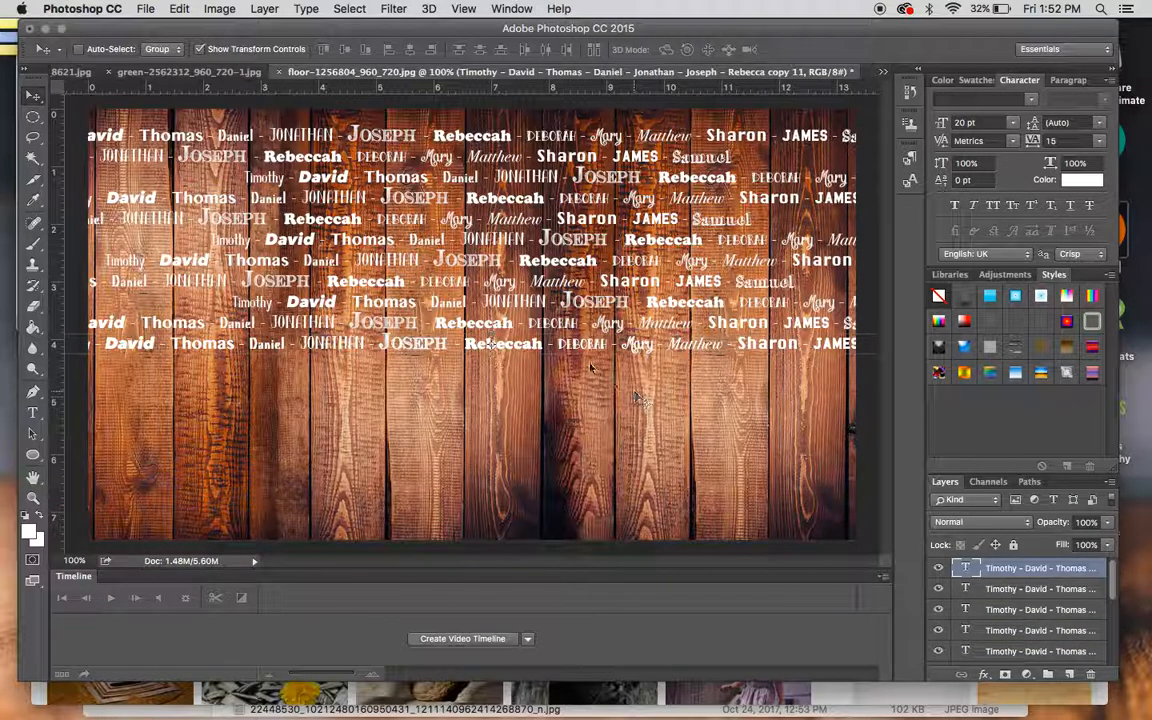
drag(593, 371, 428, 374)
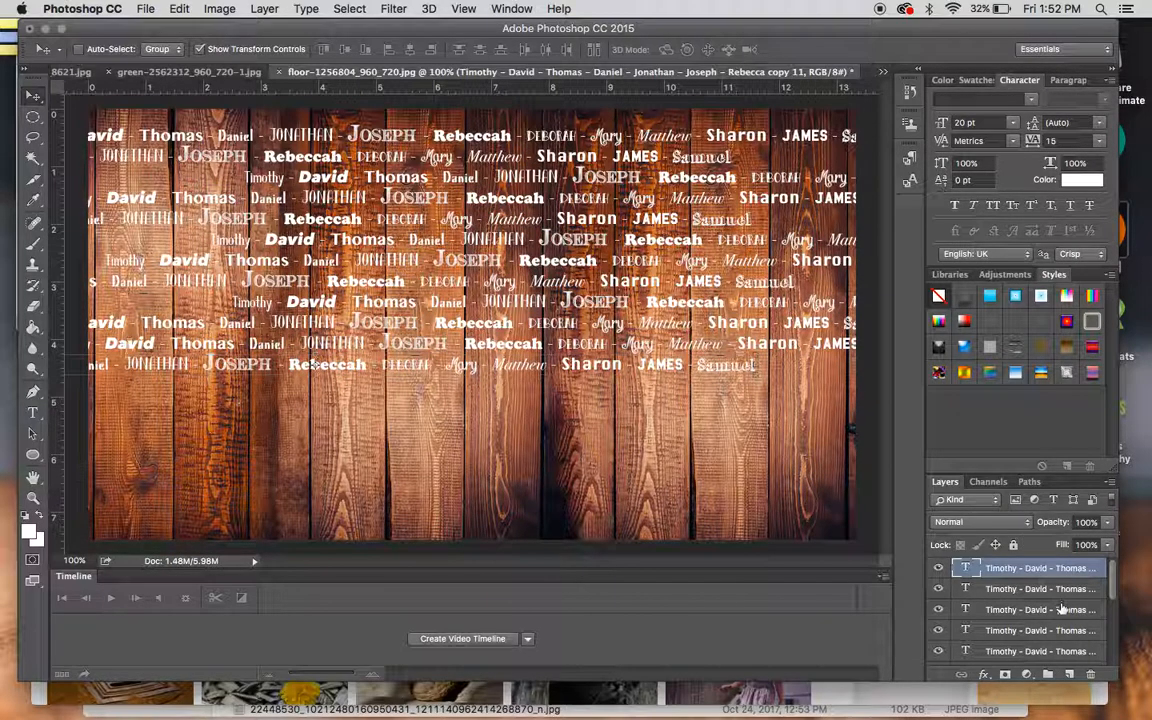
Step: Duplicate the twelfth row into a thirteenth row offset to the right and a fourteenth row starting near the image's left edge
drag(1030, 563, 1067, 672)
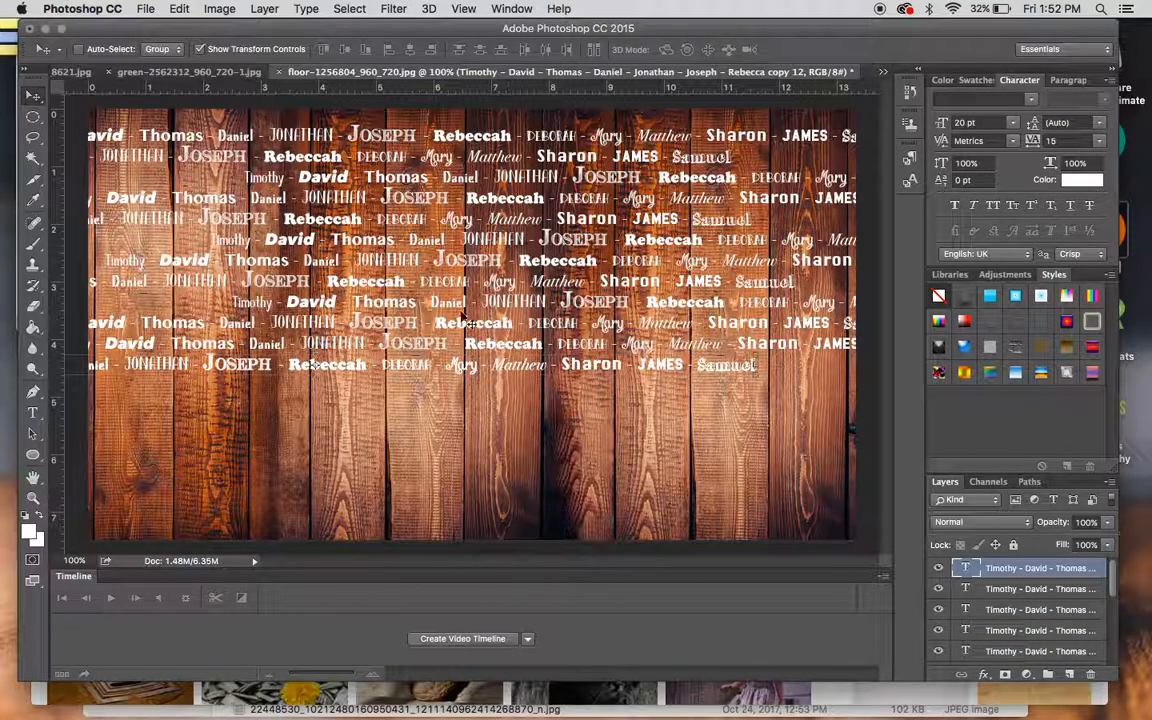
drag(515, 366, 758, 386)
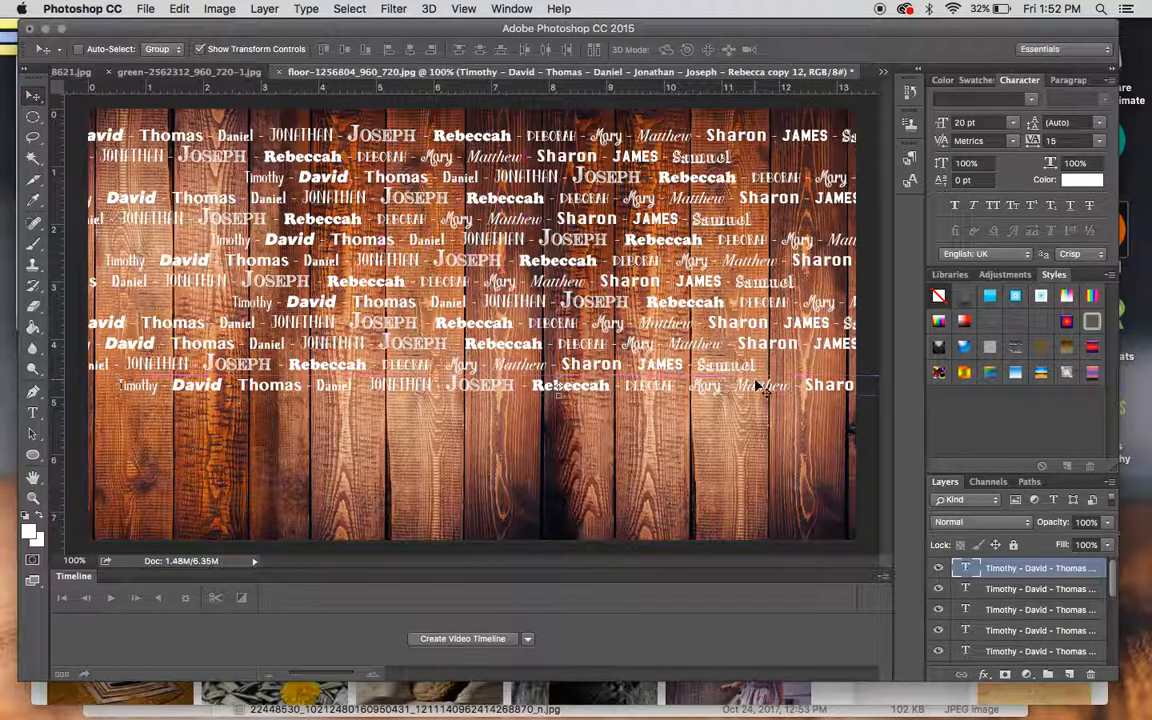
drag(1020, 572, 1069, 675)
drag(470, 355, 482, 408)
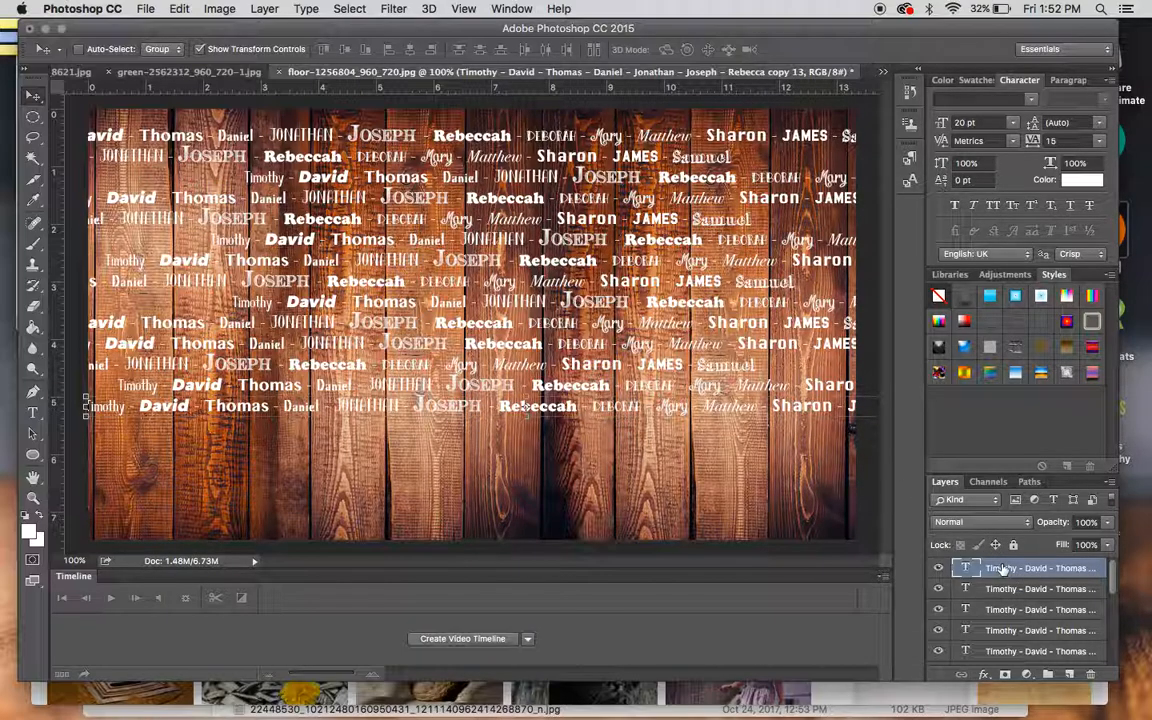
Step: Duplicate the fourteenth row into a fifteenth row offset to the left and a sixteenth row offset to the right
drag(1030, 572, 1071, 677)
drag(510, 403, 355, 428)
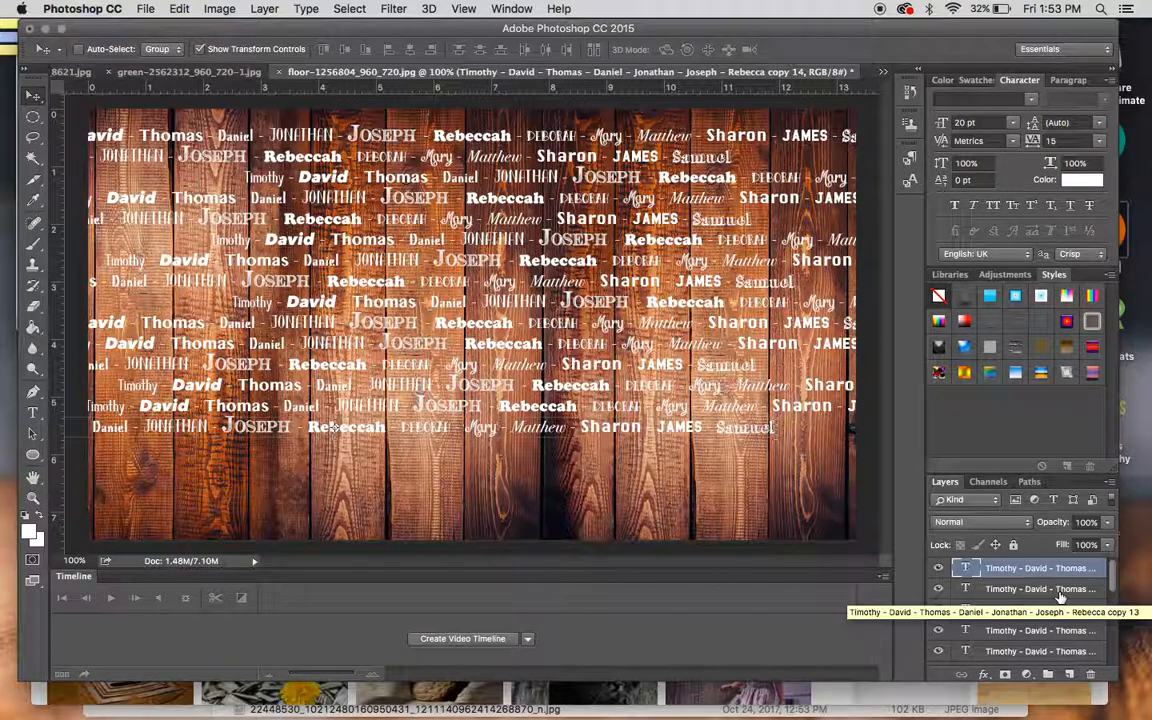
scroll(1060, 600, down, 3)
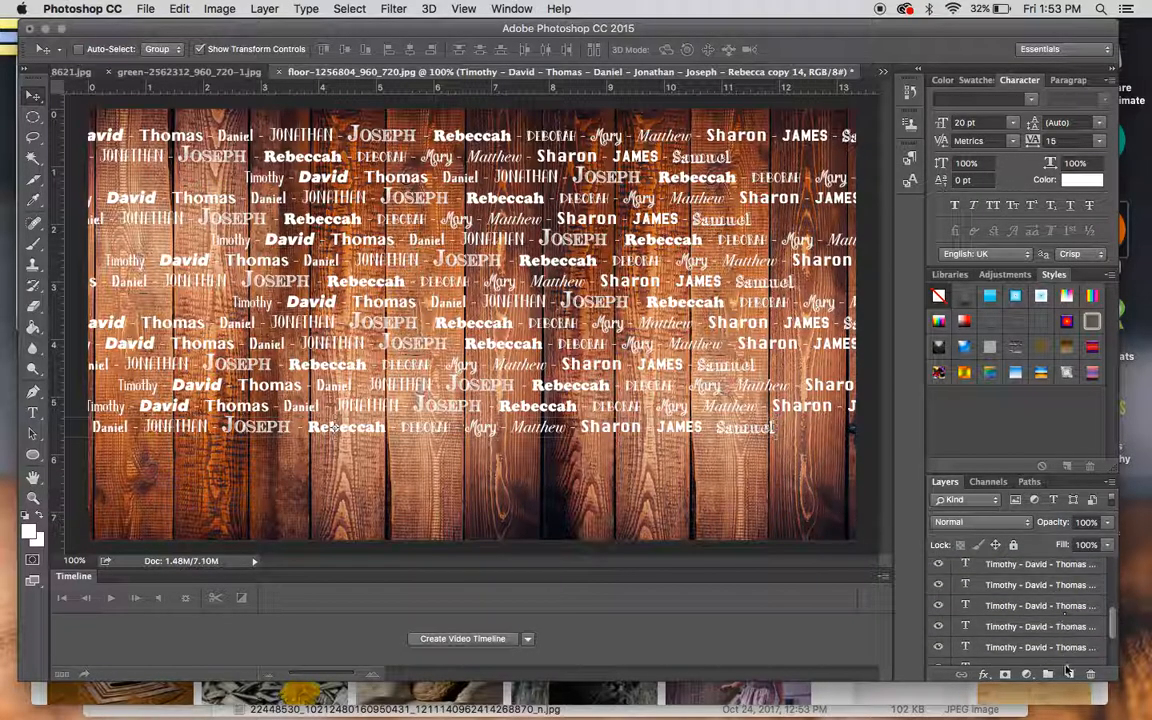
scroll(1050, 590, up, 3)
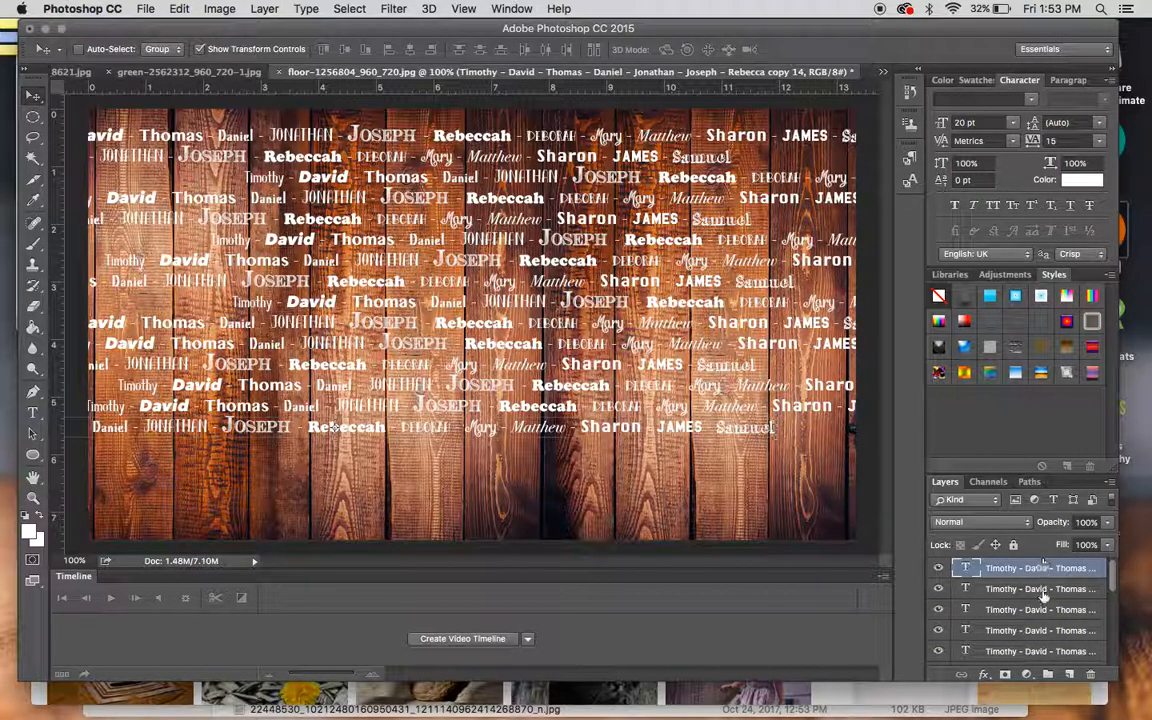
drag(1035, 568, 1068, 678)
drag(520, 428, 664, 451)
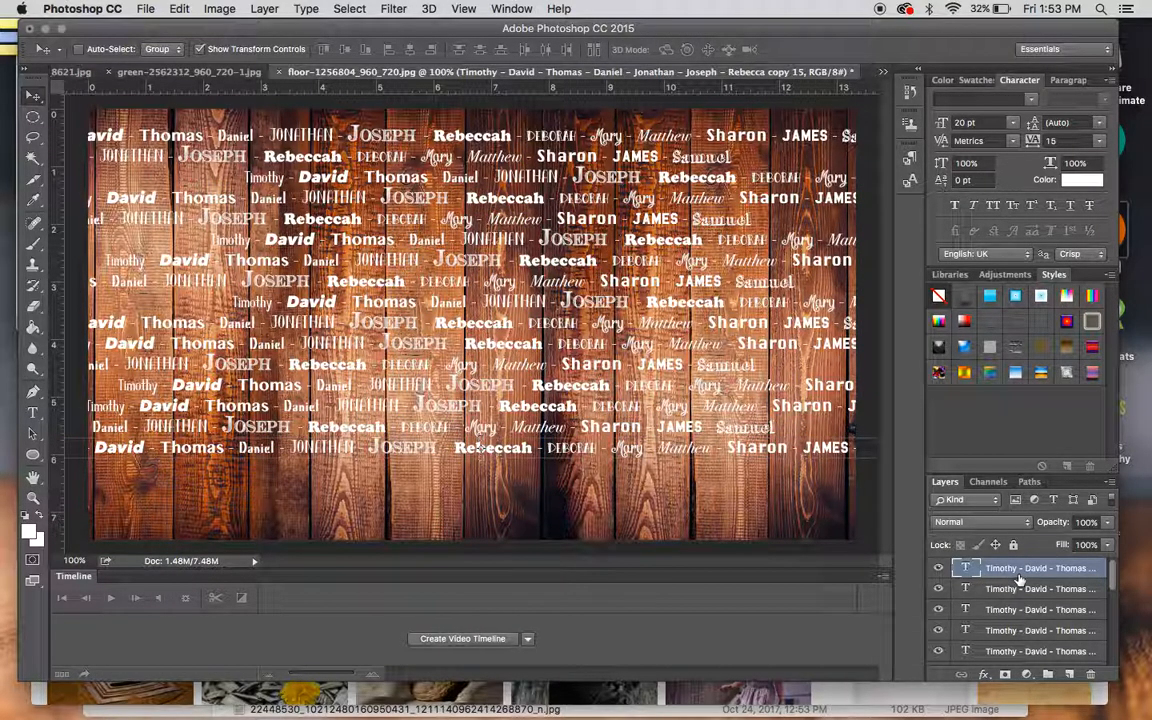
Step: Duplicate the sixteenth row's text layer and place the copy beneath it as a seventeenth row, offset well to the right
drag(1025, 570, 1068, 673)
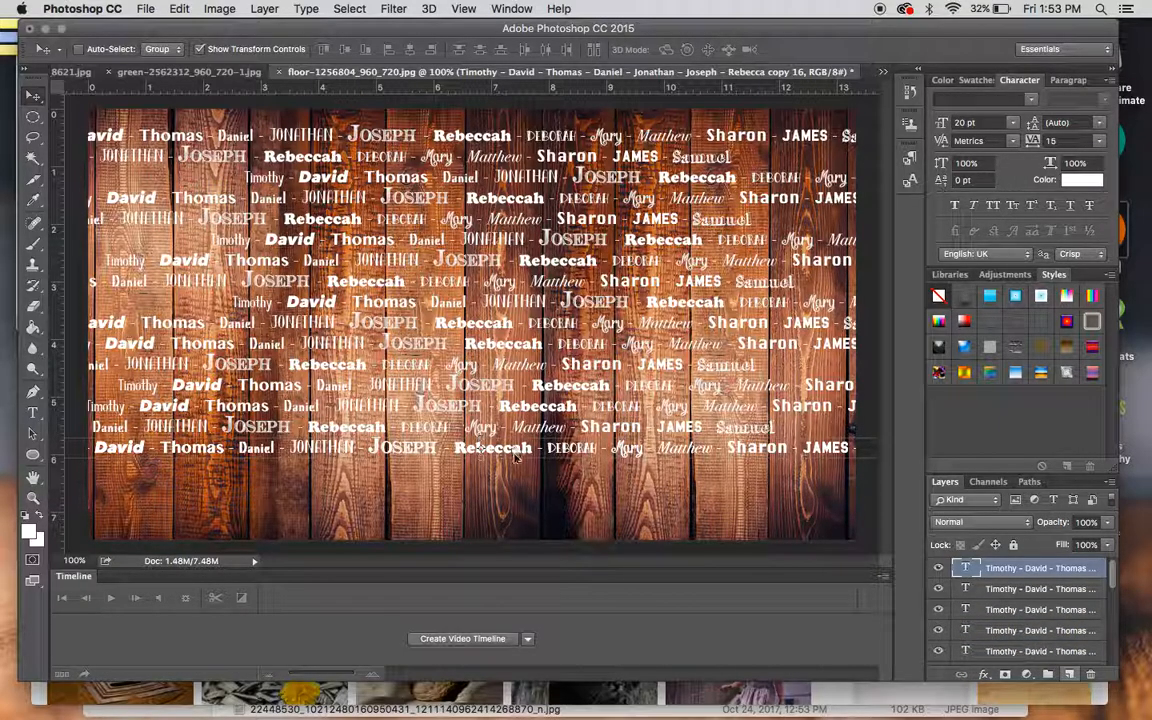
drag(527, 452, 563, 473)
drag(643, 476, 705, 482)
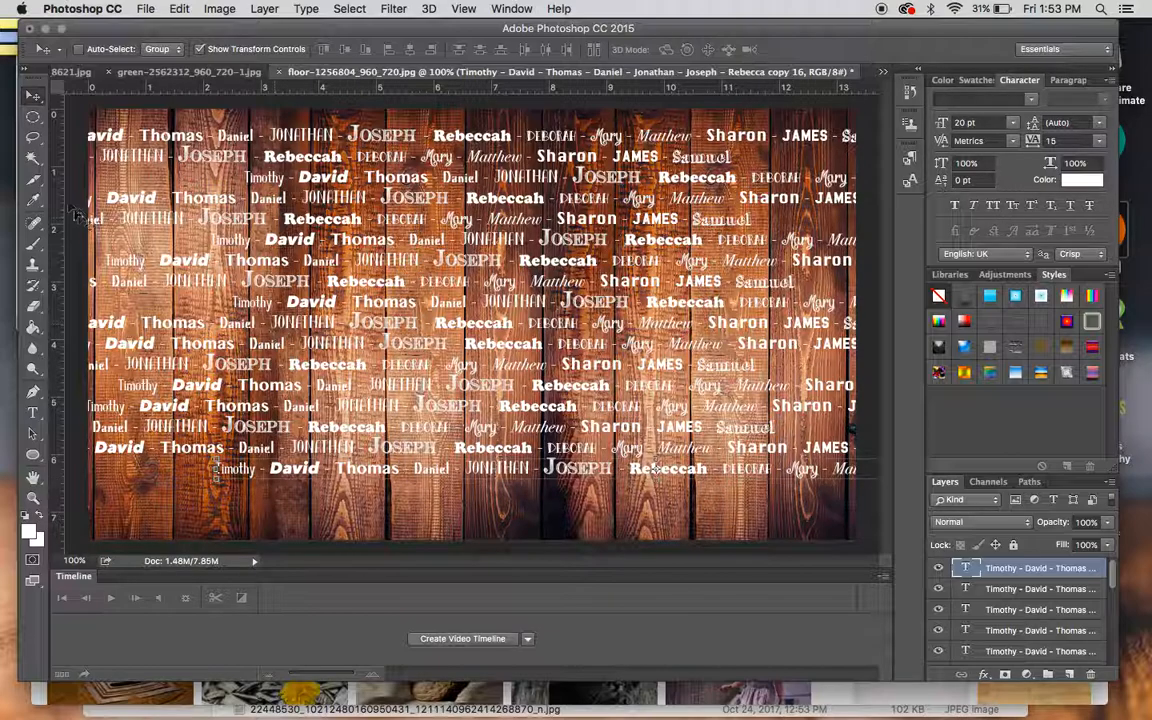
click(33, 116)
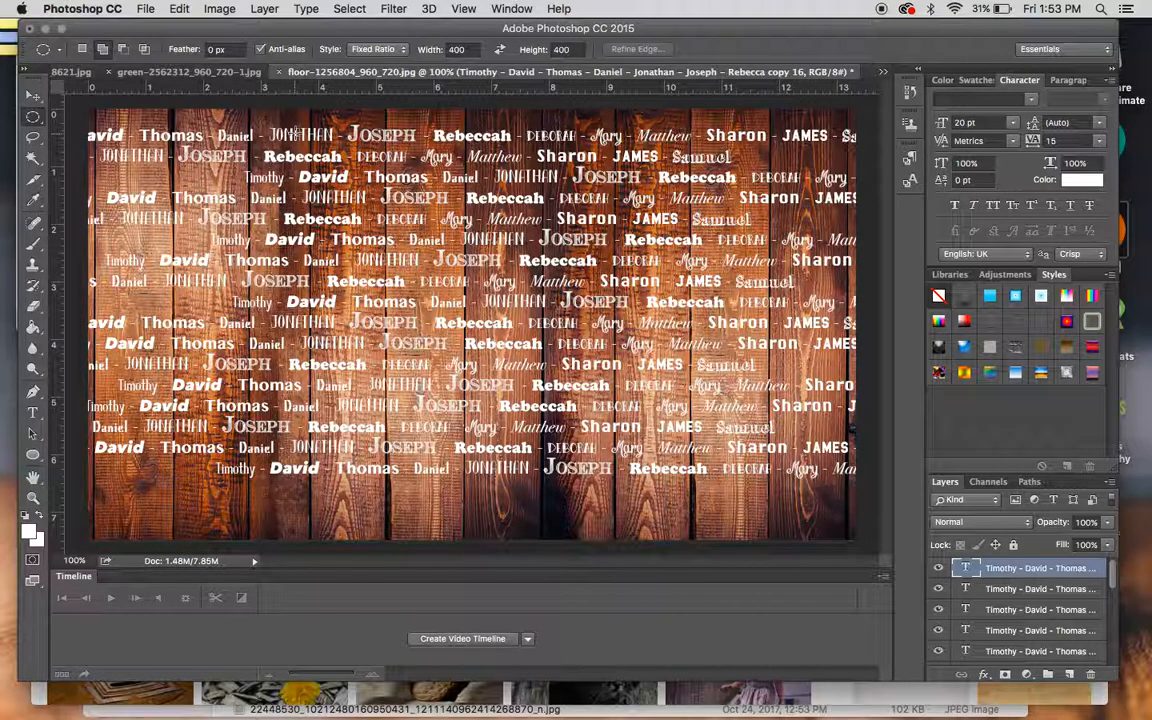
drag(312, 130, 879, 477)
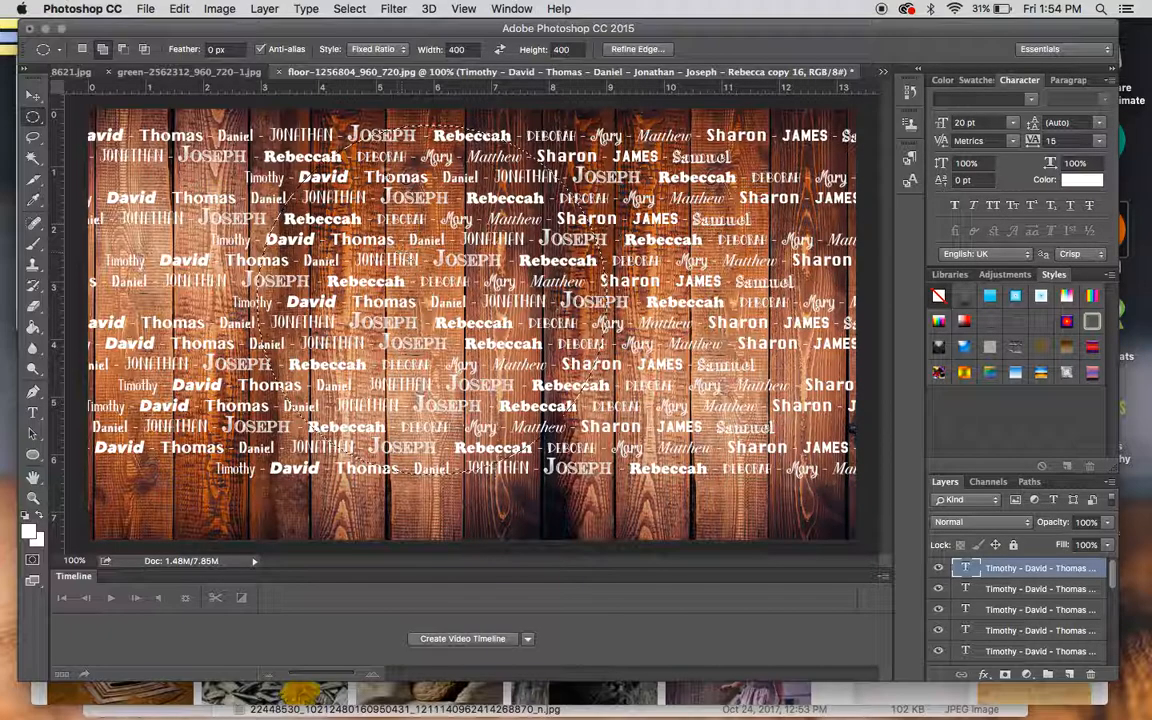
click(345, 9)
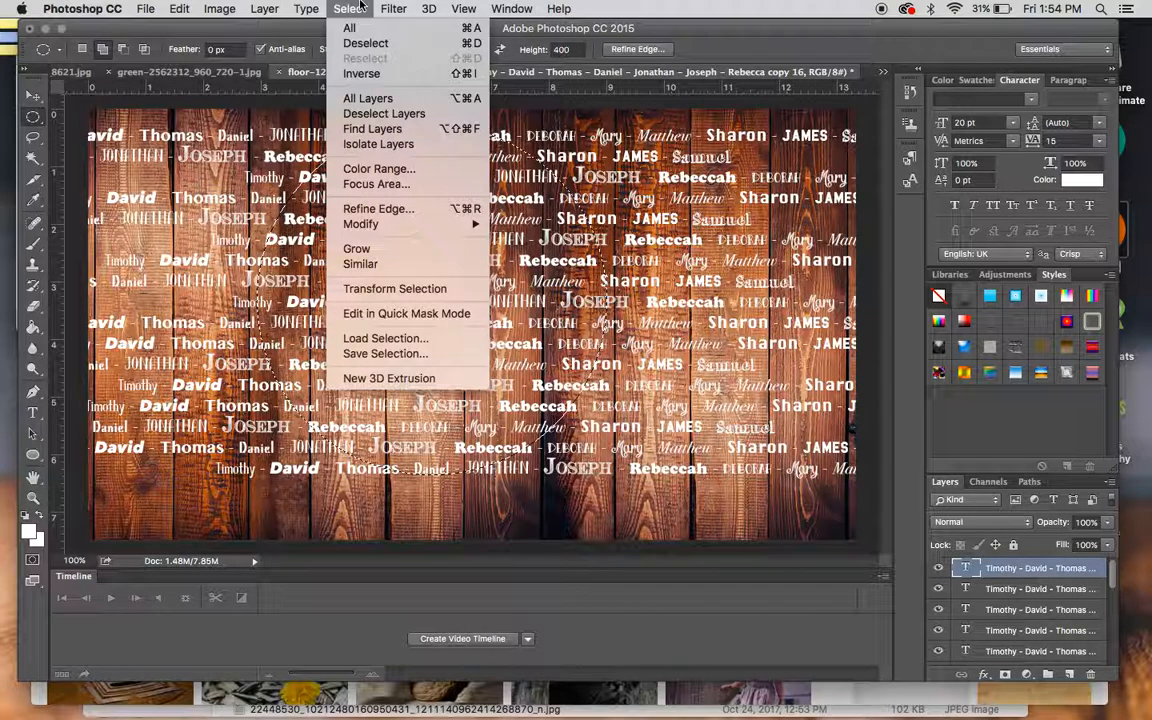
click(362, 80)
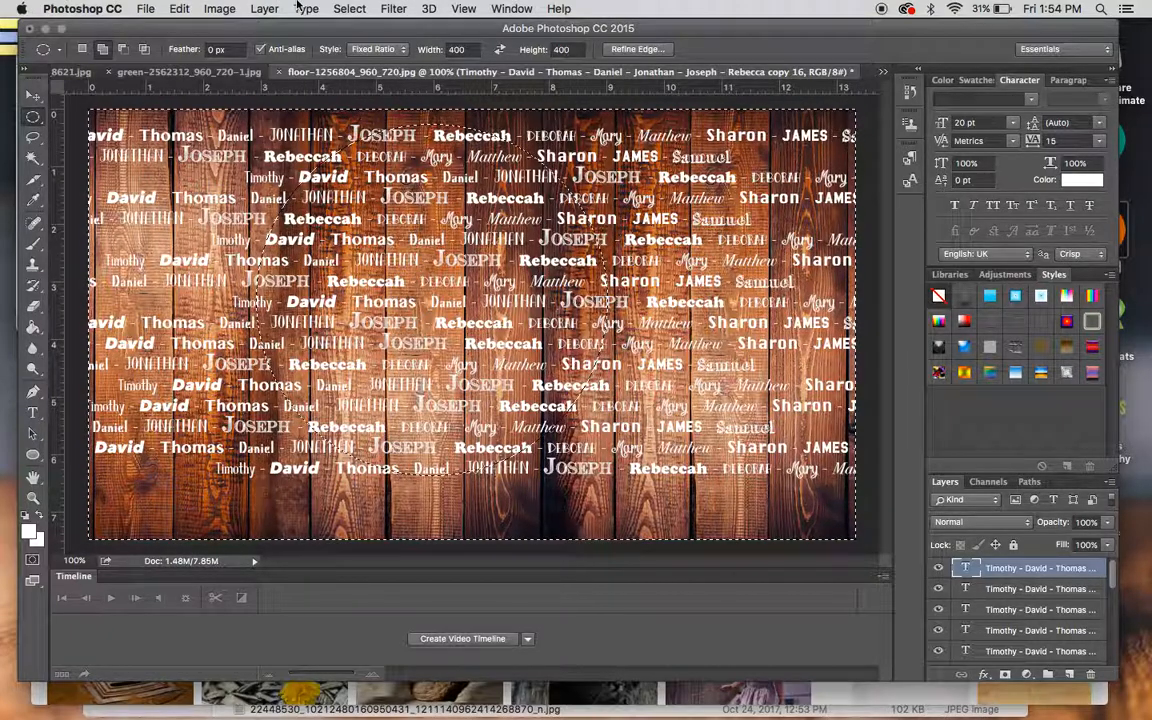
click(219, 9)
mouse_move(145, 8)
mouse_move(350, 9)
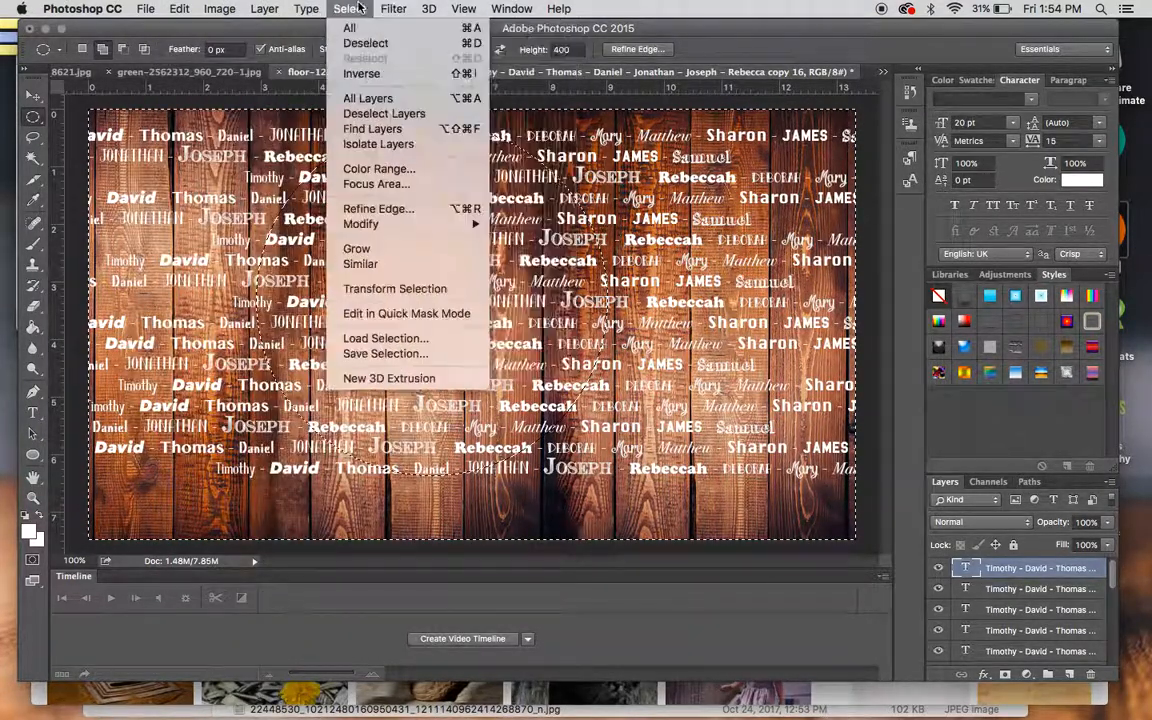
click(363, 46)
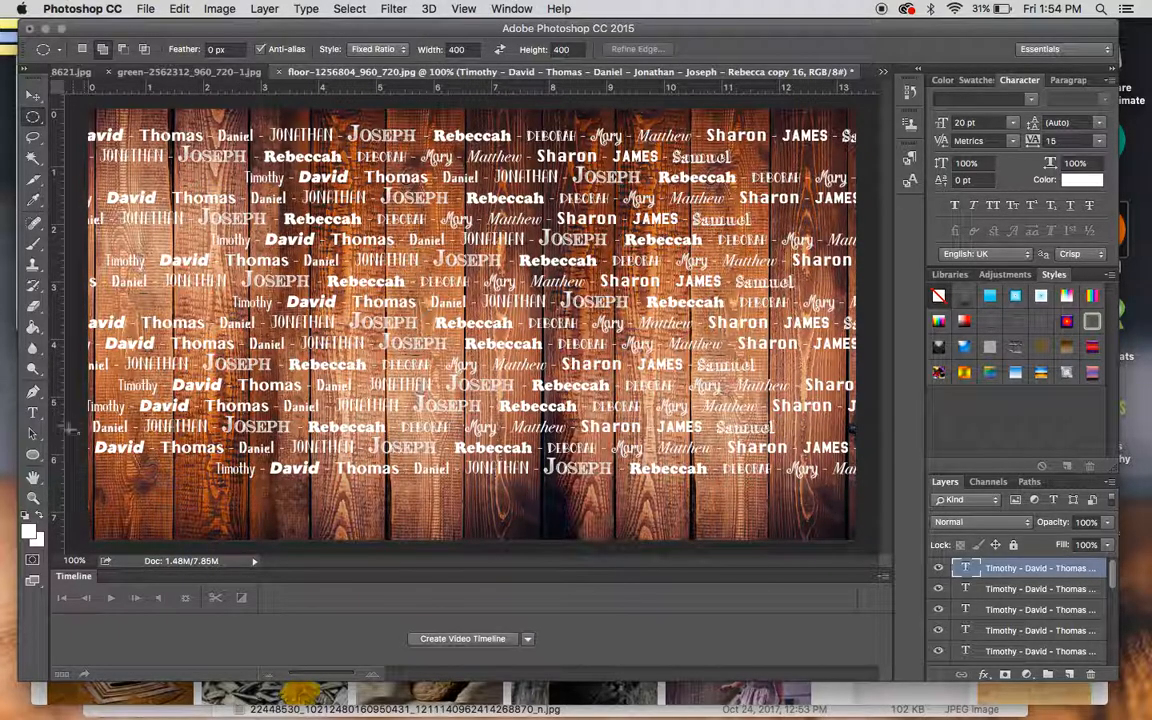
Step: Draw a white circle with the Ellipse tool in Shape mode, about 439 px across, over the middle of the name rows
click(33, 455)
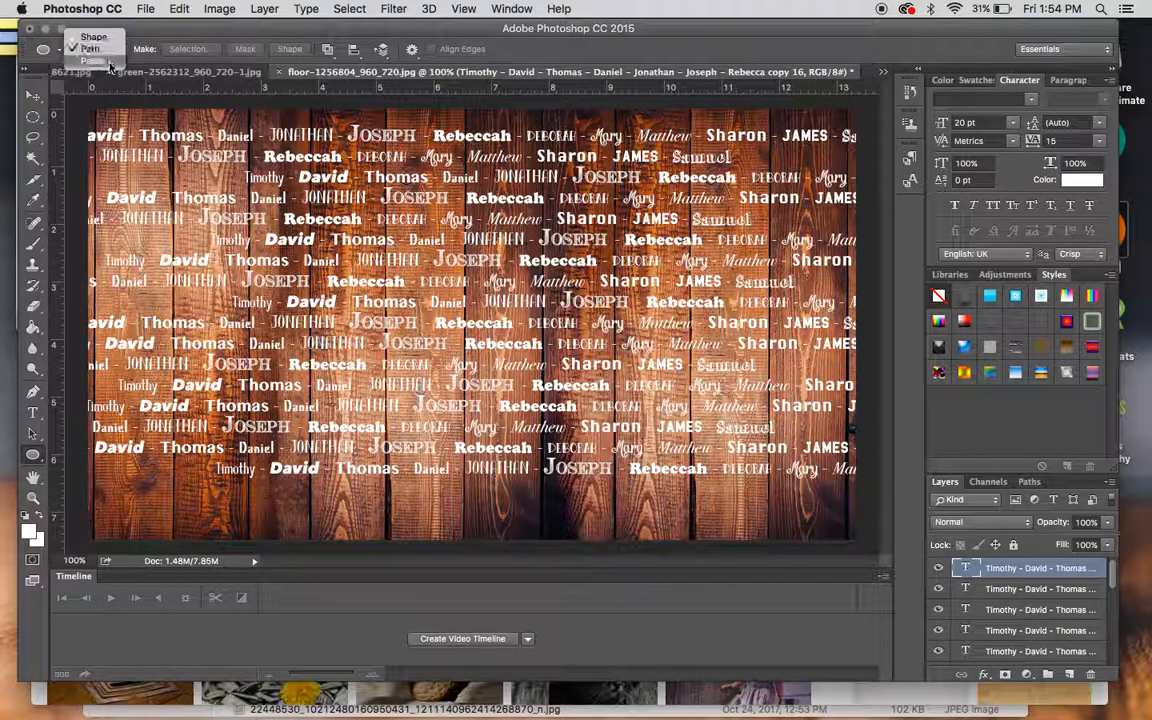
click(108, 44)
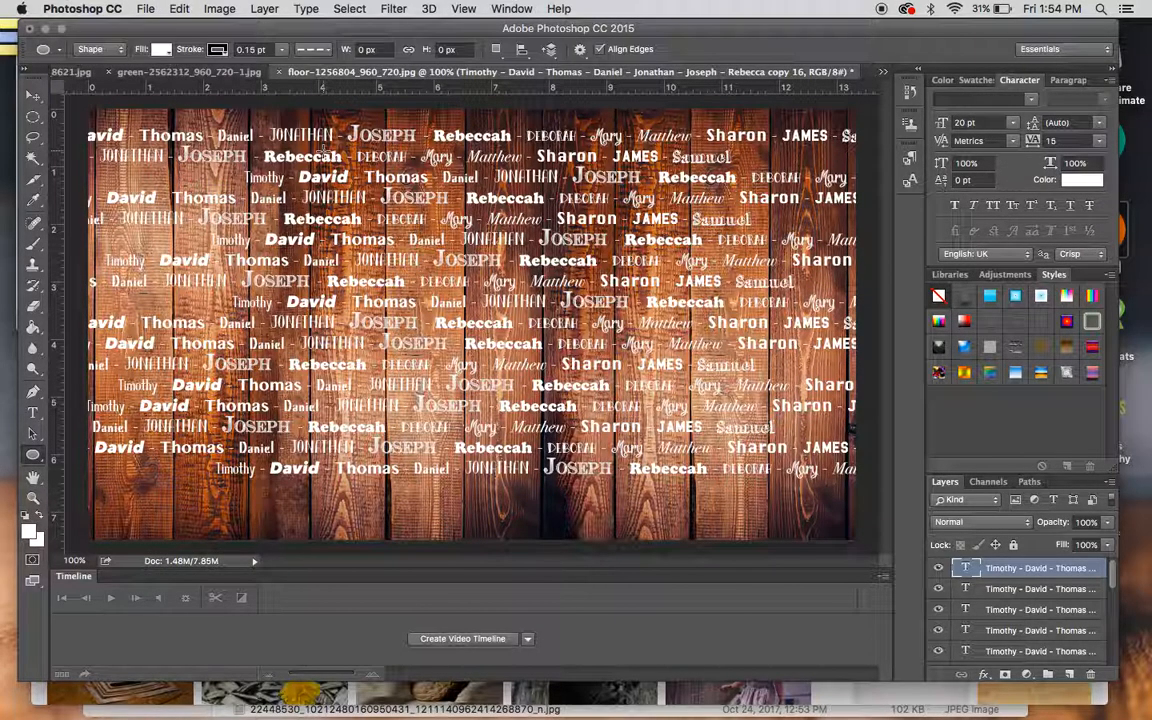
drag(331, 128, 680, 478)
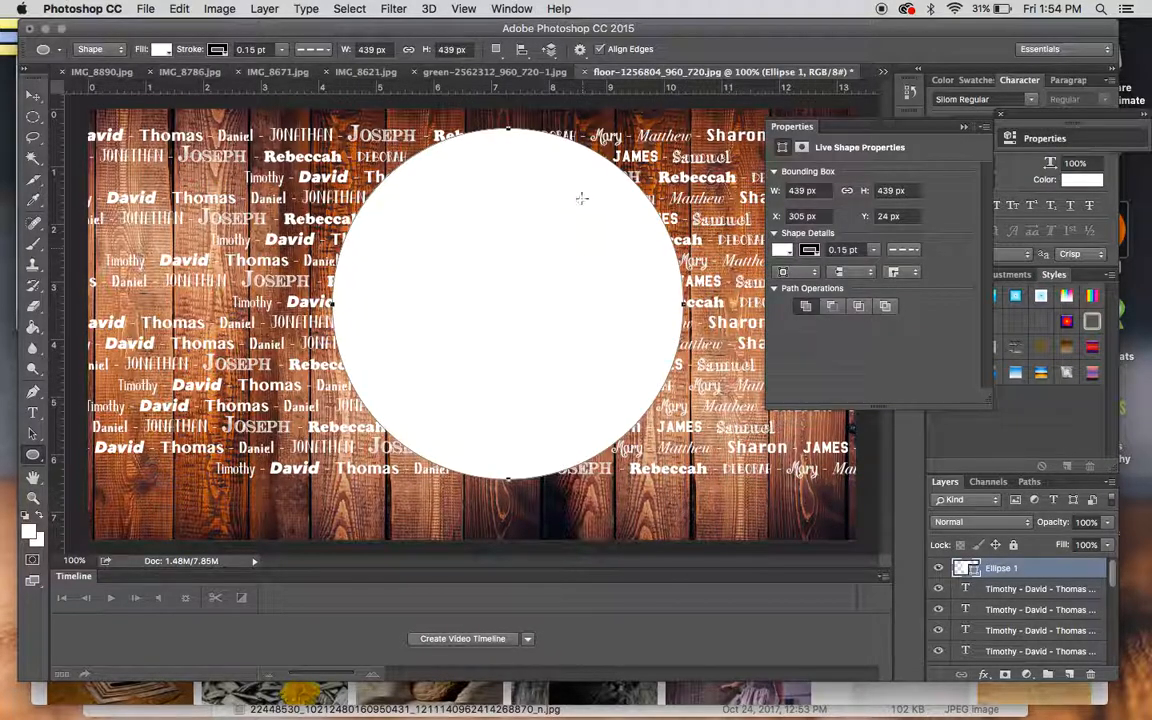
click(811, 250)
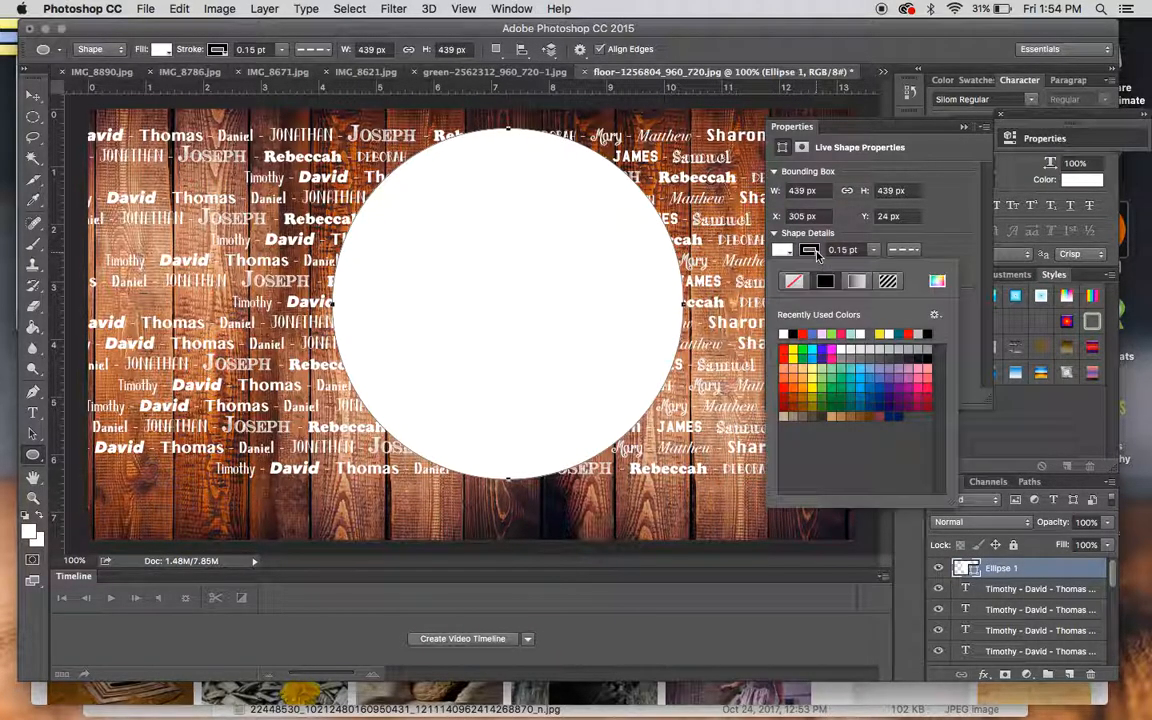
click(812, 251)
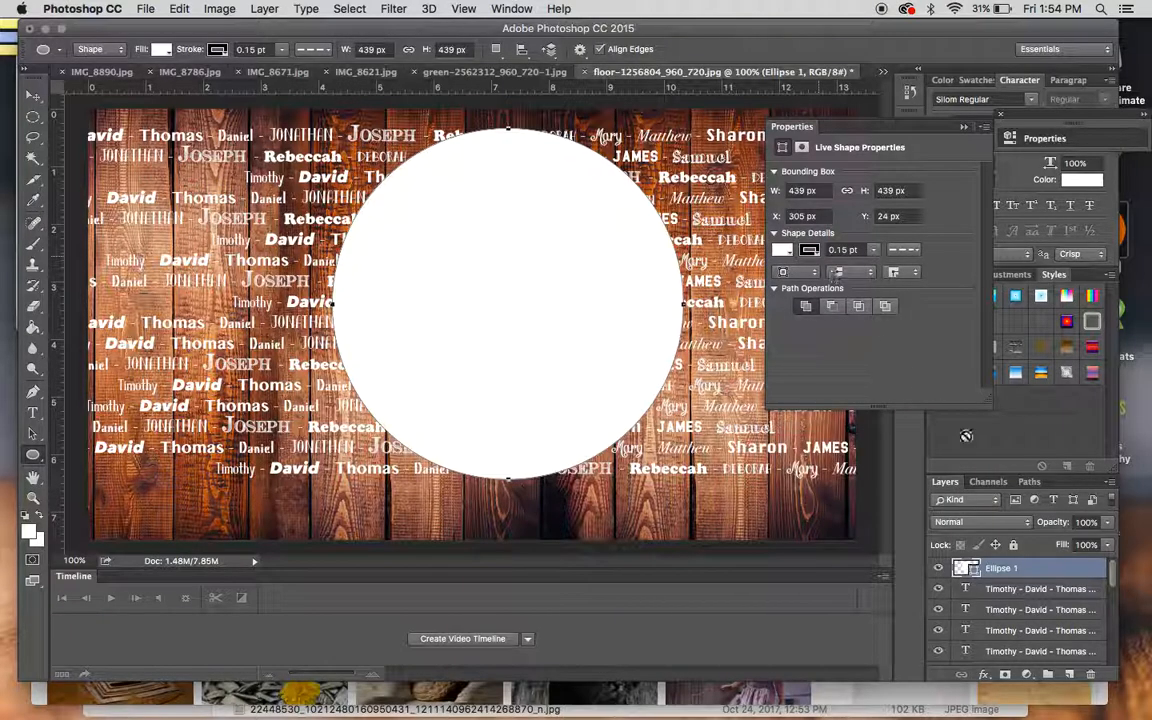
Step: Lower the circle layer's opacity to 26% and collapse the shape properties
click(1108, 523)
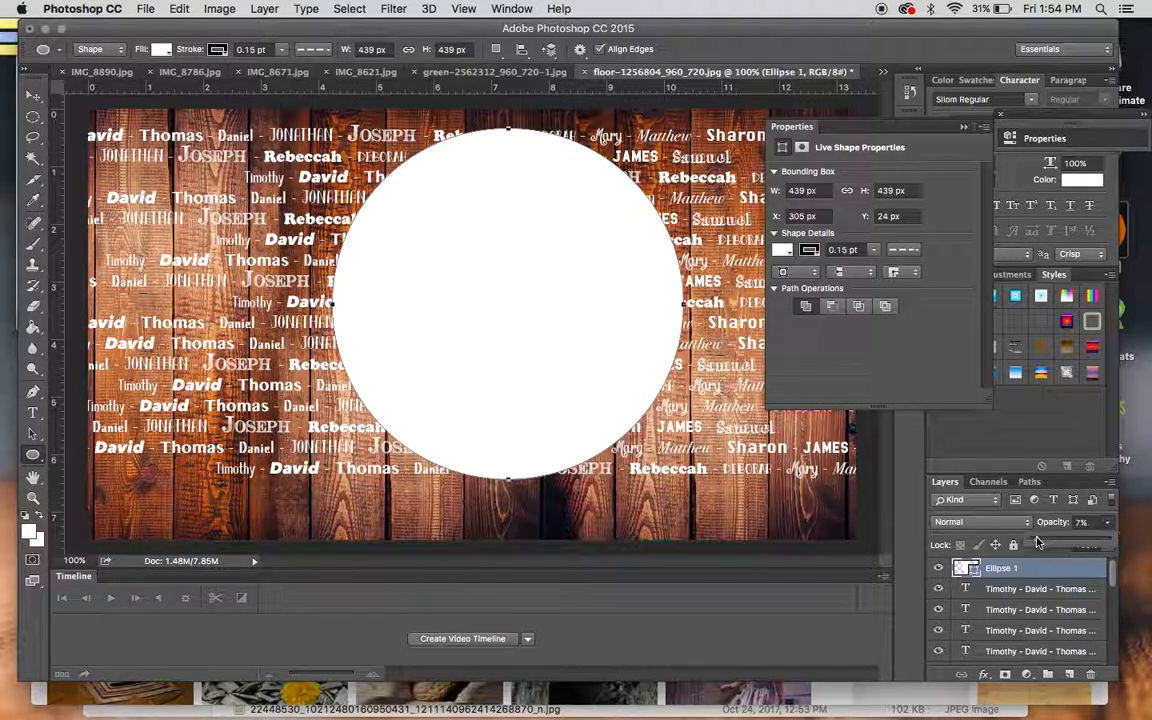
drag(1038, 542, 1054, 542)
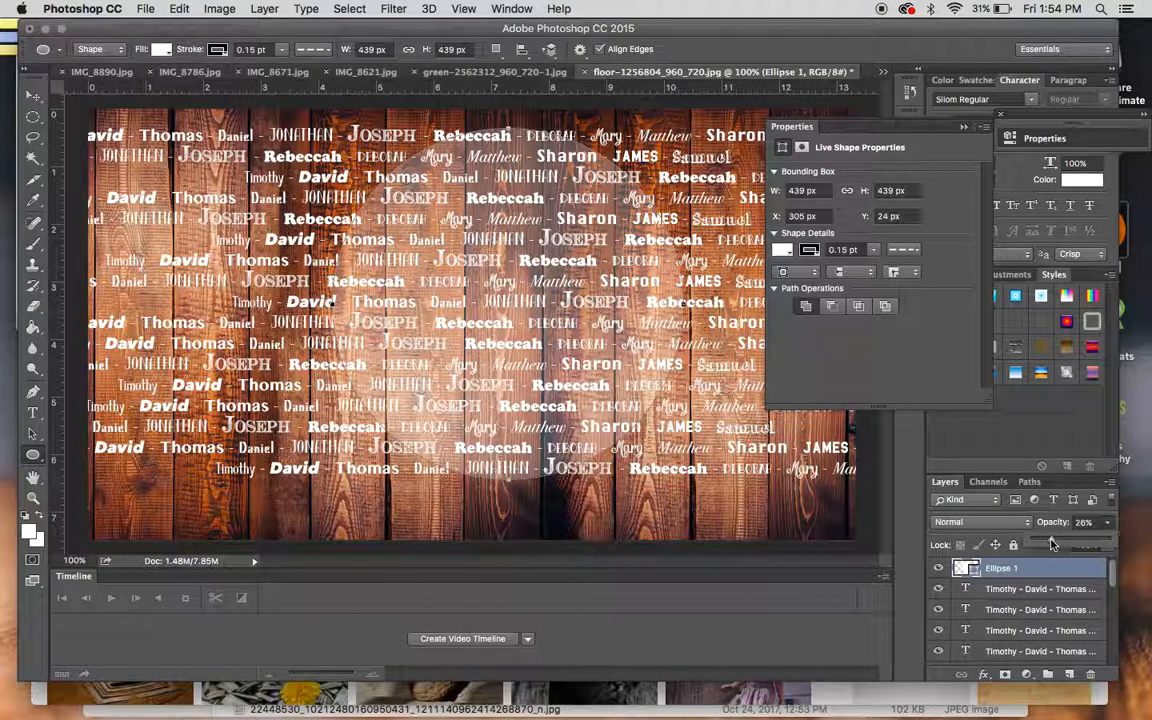
click(963, 127)
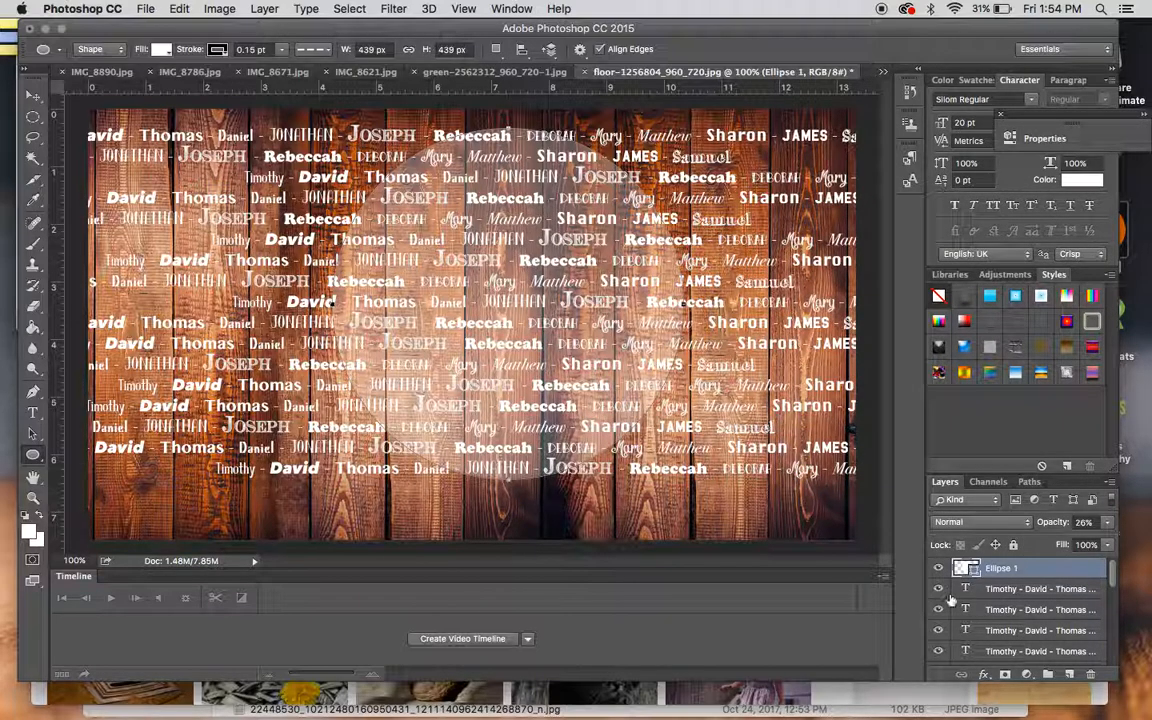
Step: Select the eleventh row's text layer and move it right so the row starts at the circle's left edge
click(1052, 612)
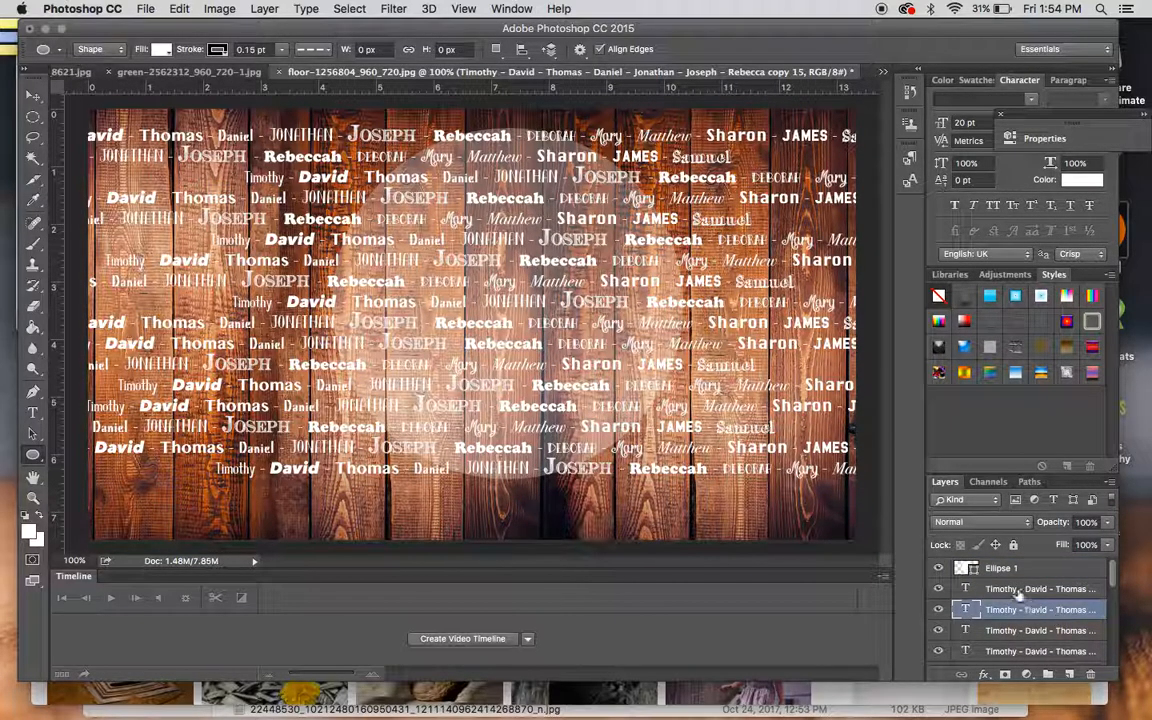
click(34, 97)
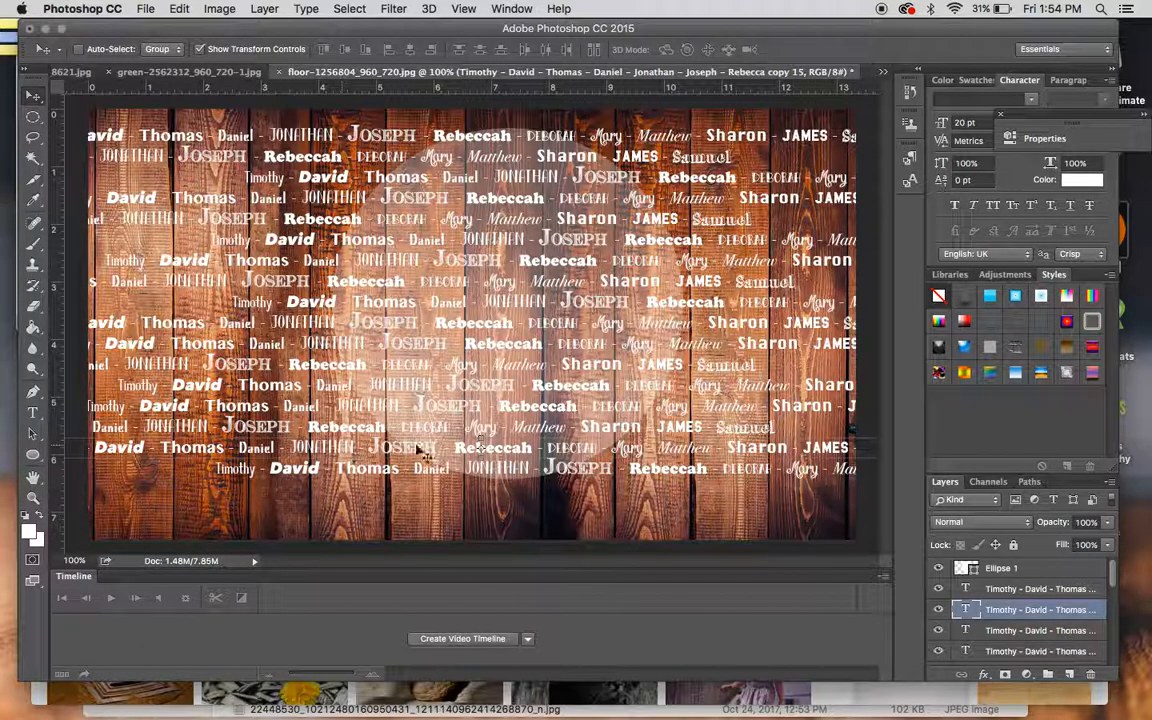
scroll(945, 603, down, 3)
click(1023, 622)
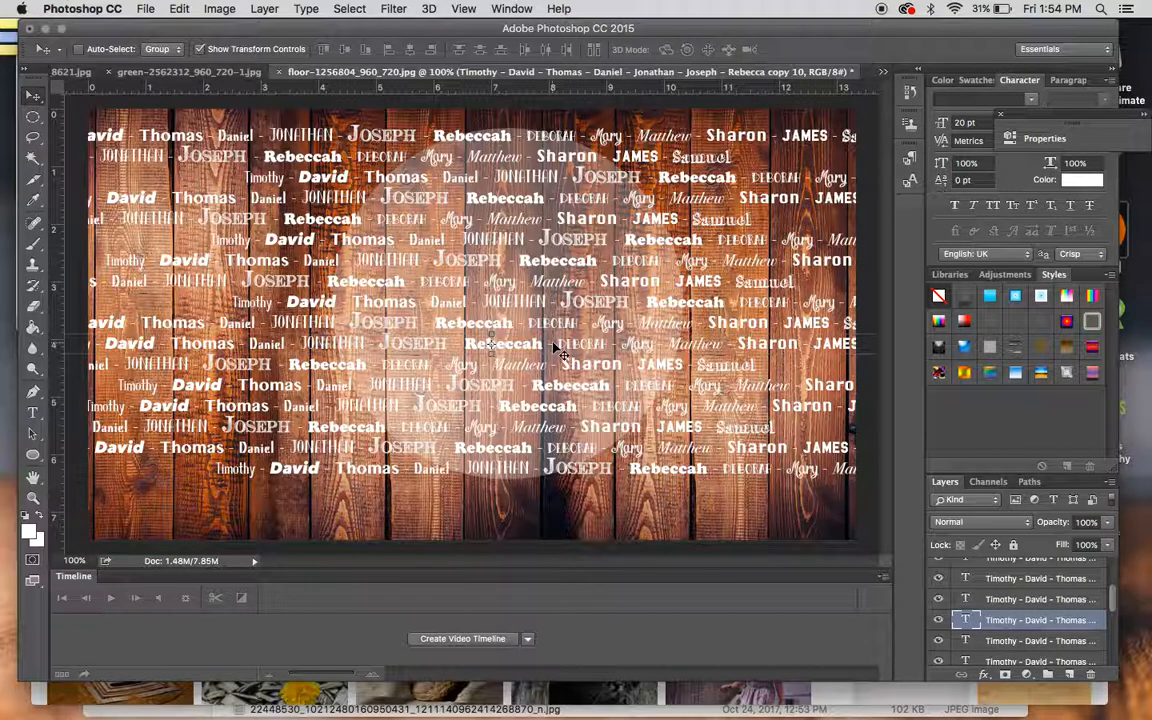
drag(594, 344, 843, 344)
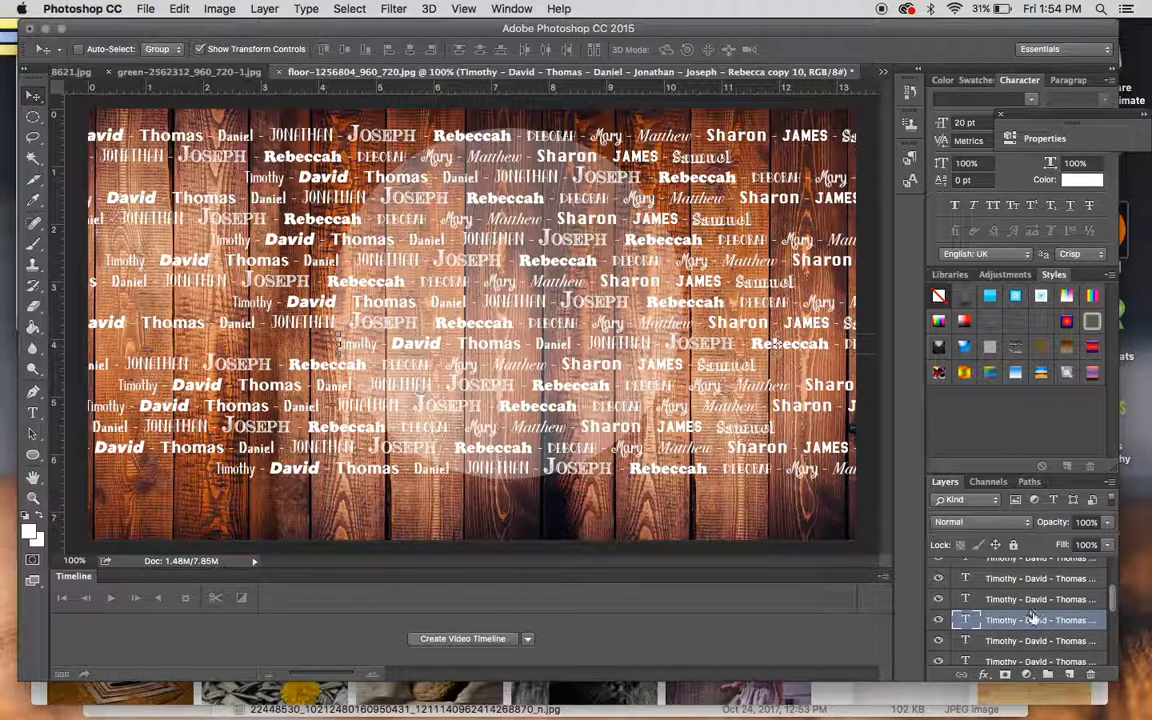
Step: Move the fifth name row left so it ends at the circle's right edge, and the third row right to start at its left edge
click(1030, 578)
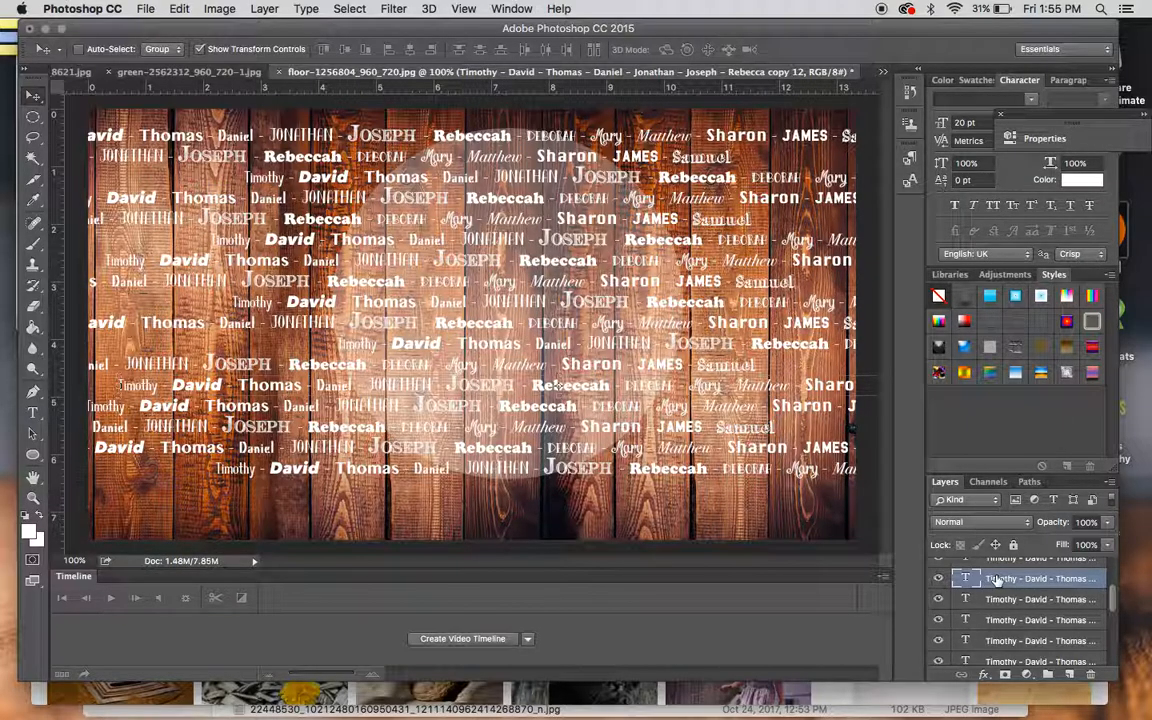
scroll(1020, 612, up, 3)
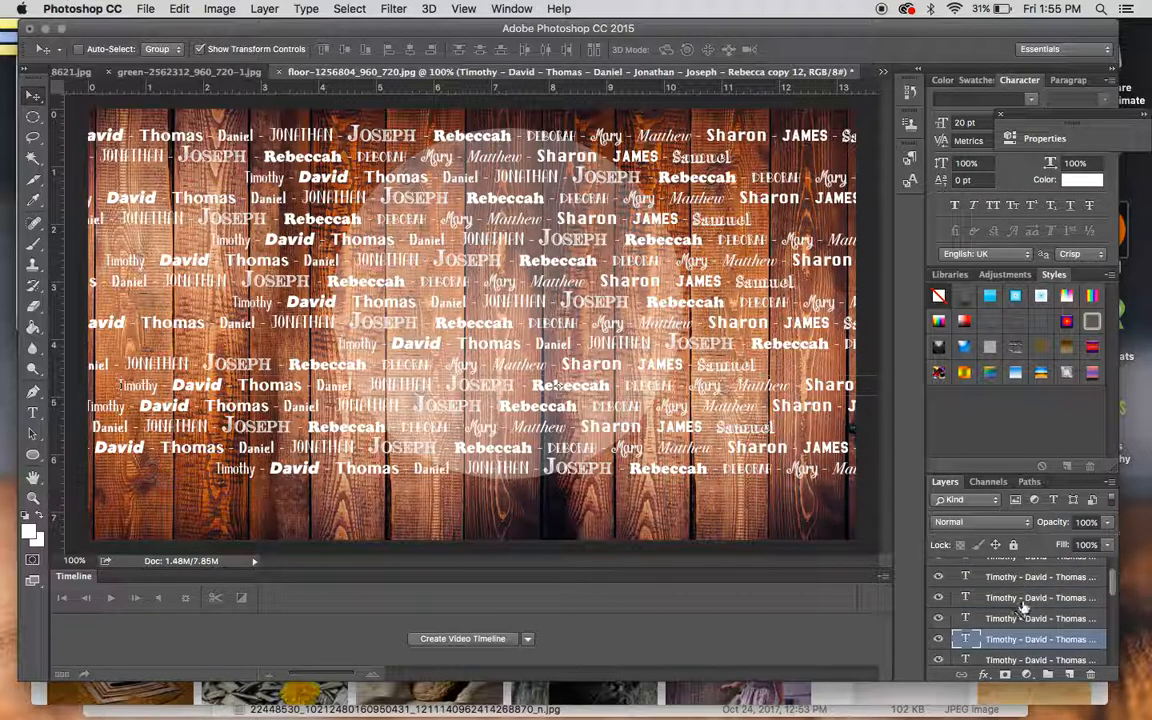
click(1021, 603)
scroll(1020, 580, down, 3)
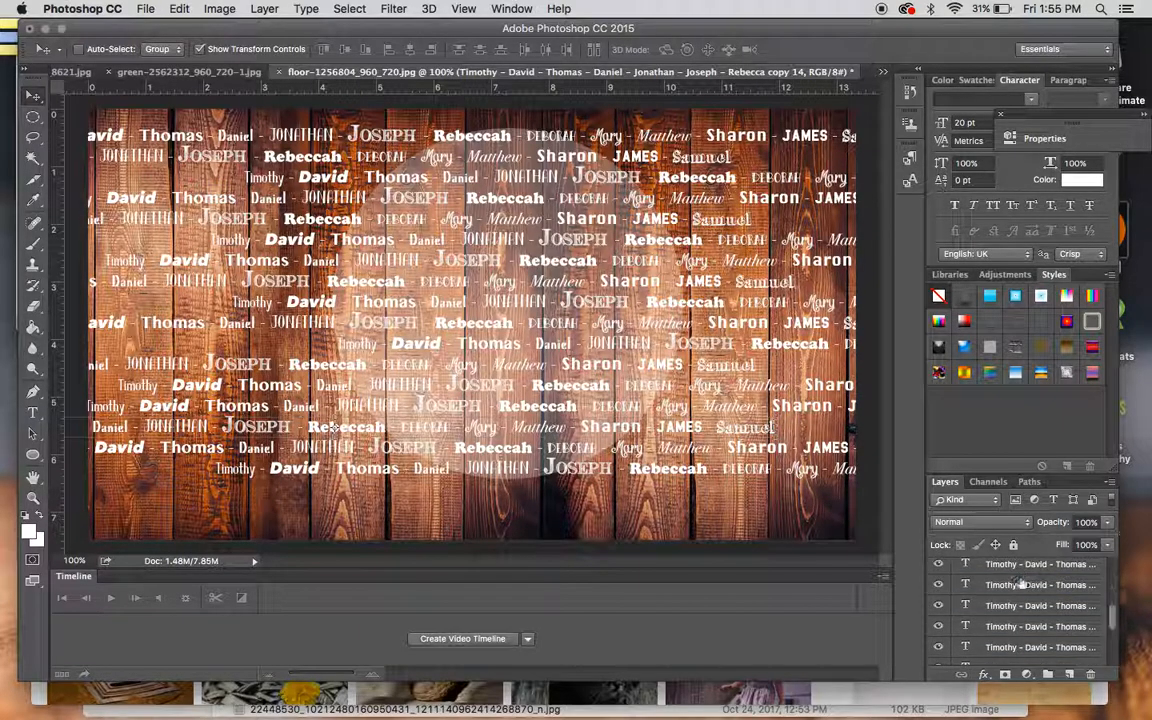
click(1017, 575)
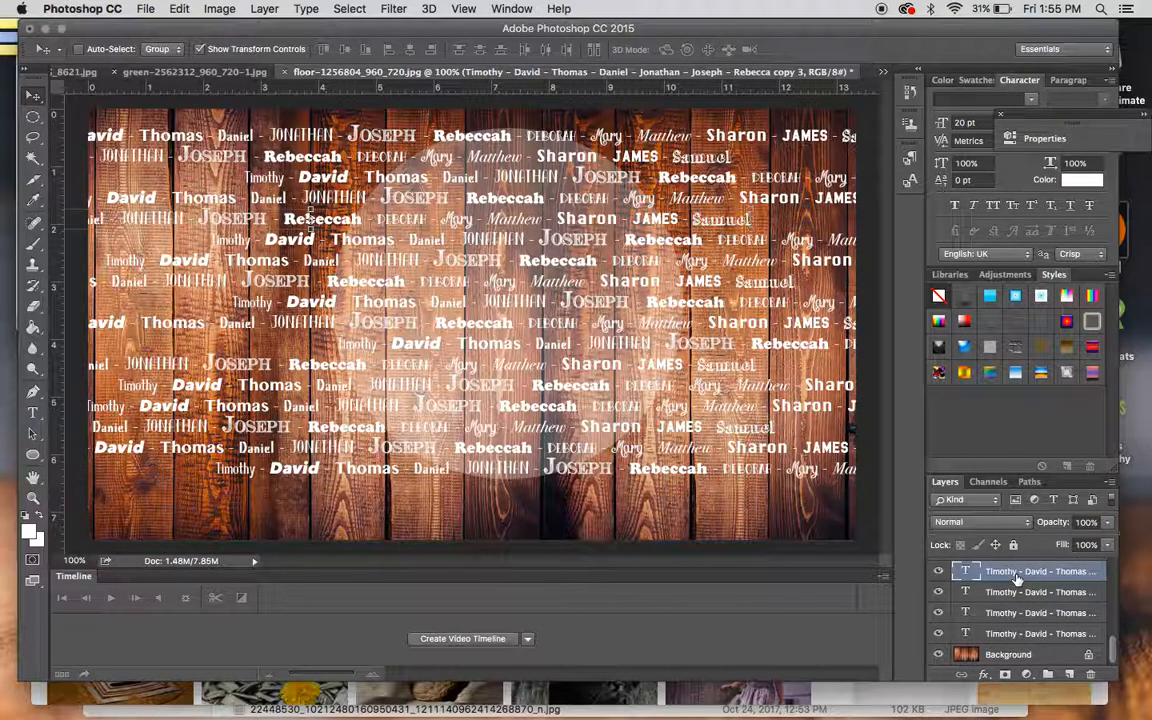
drag(507, 233, 403, 225)
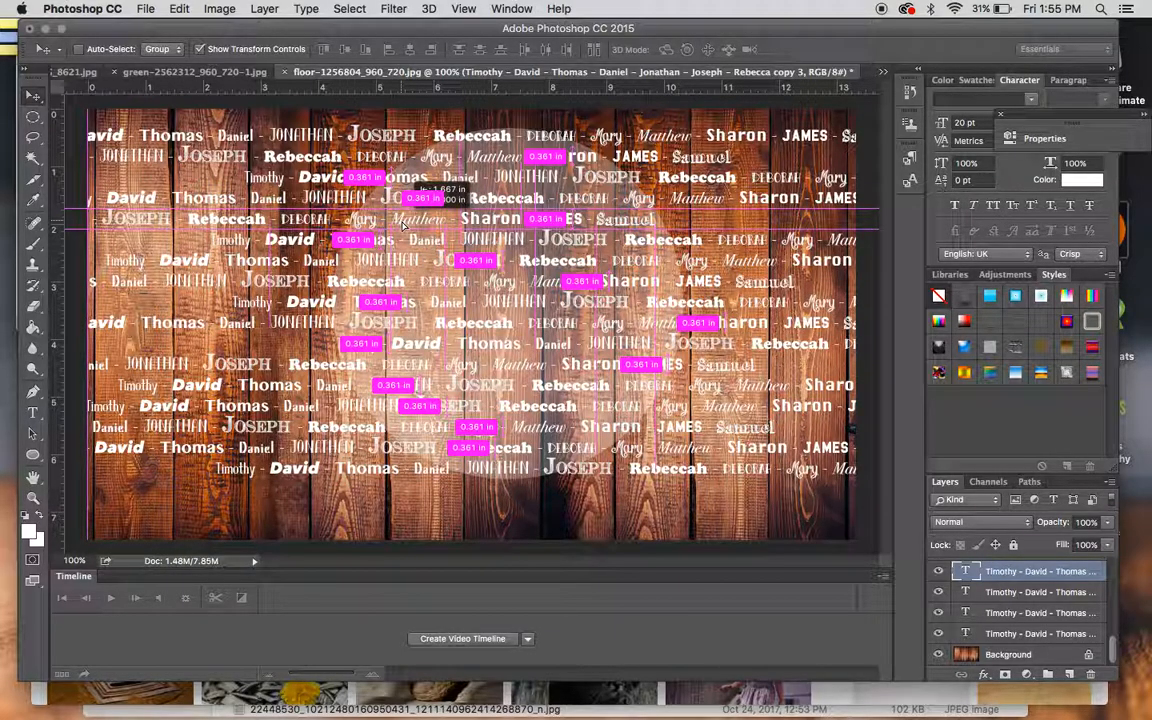
drag(403, 225, 404, 225)
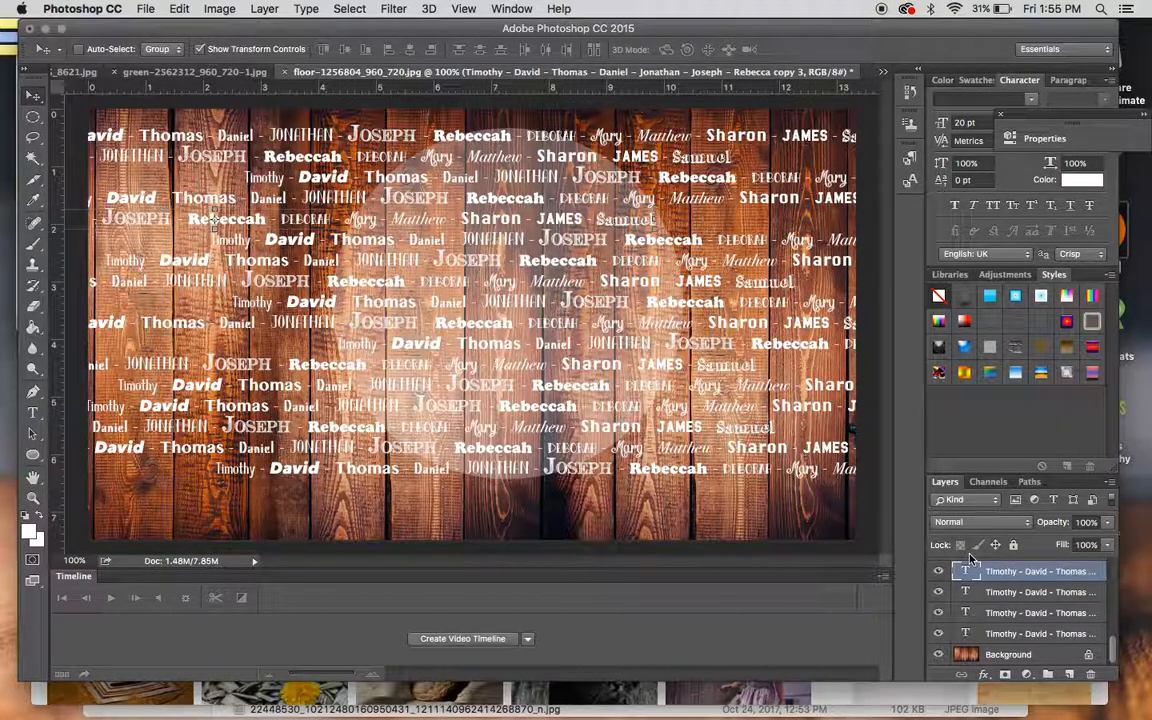
click(1016, 612)
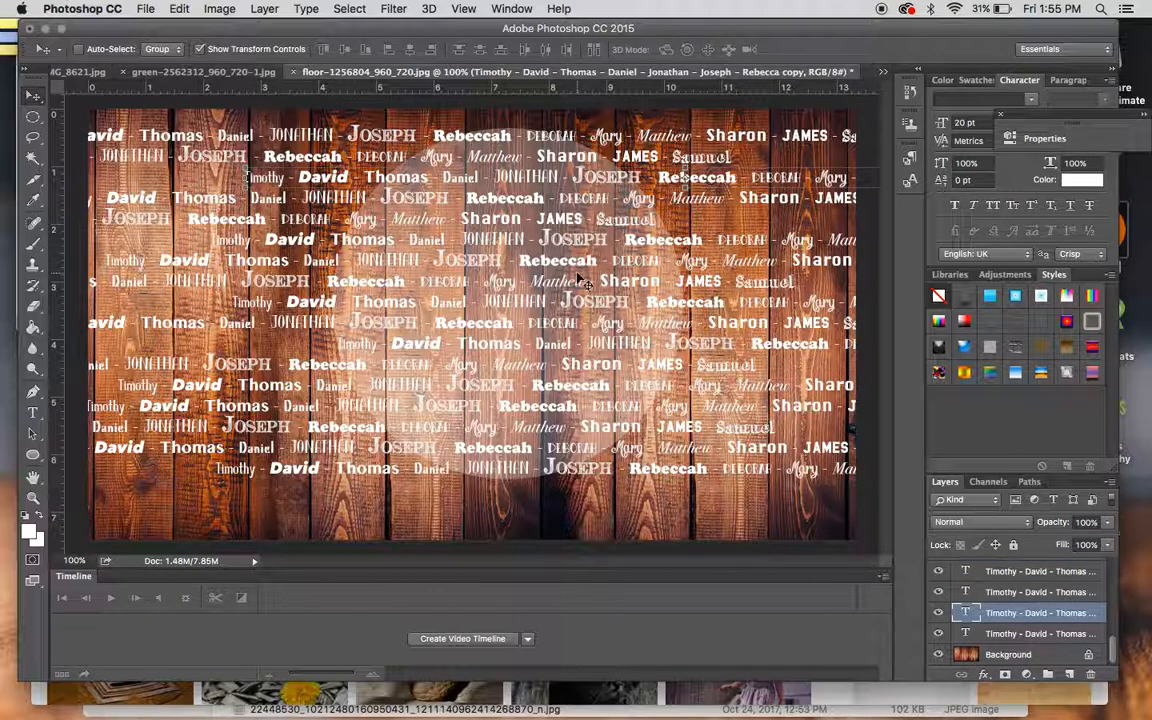
drag(578, 178, 727, 180)
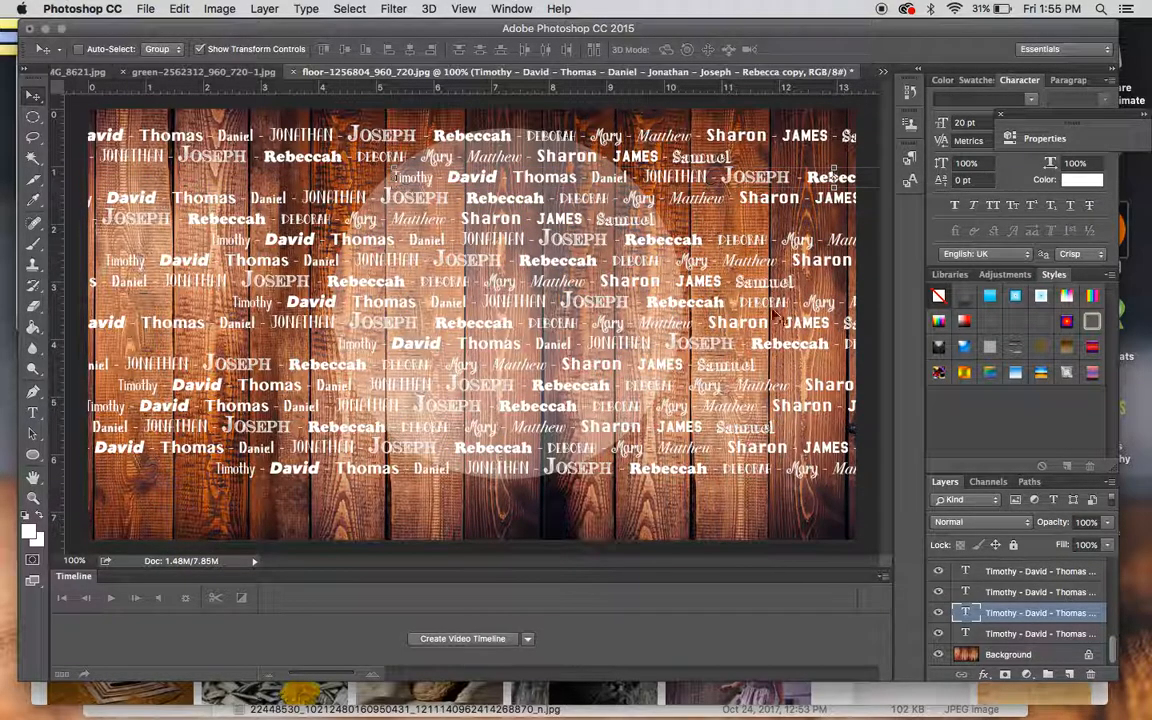
Step: Move the thirteenth name row right to start at the circle's left edge, and the fourteenth row left to end at its right edge
click(1022, 570)
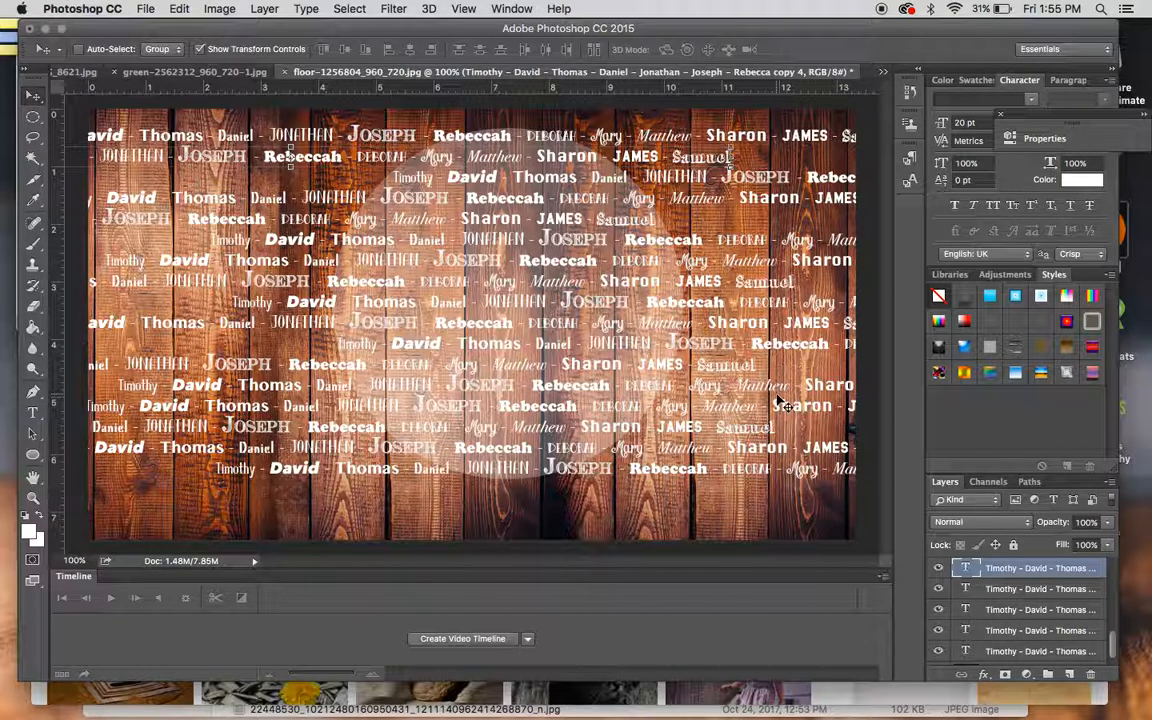
click(1003, 598)
scroll(1004, 598, up, 10)
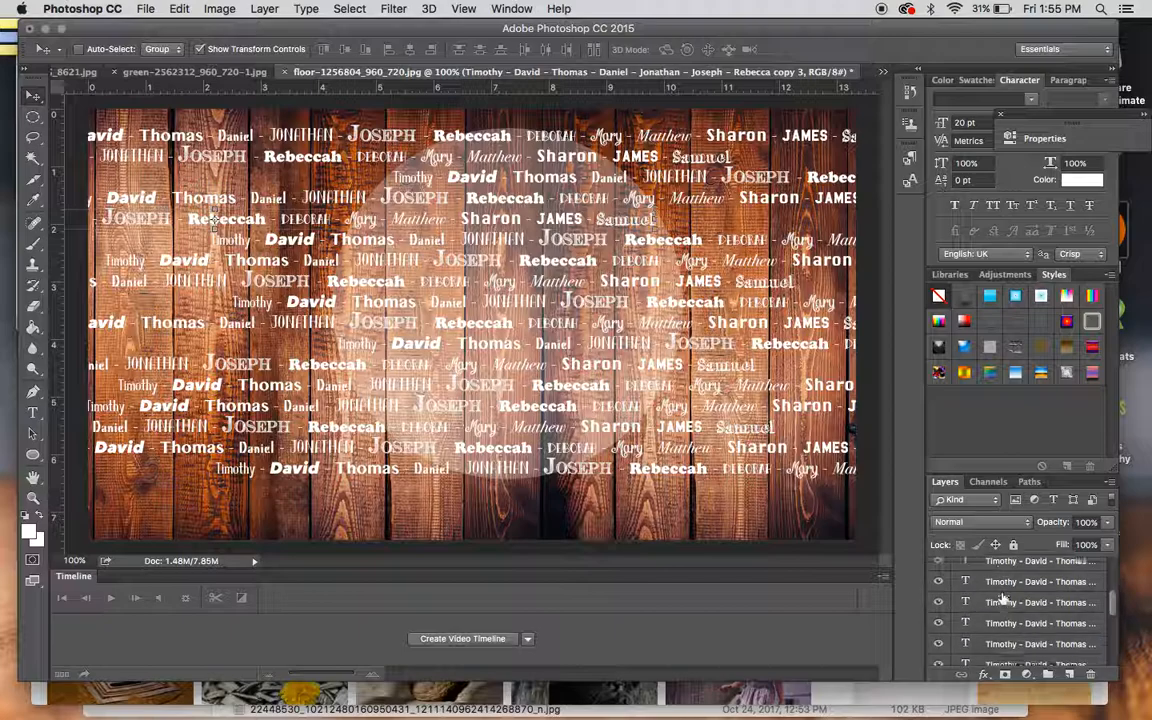
click(1007, 596)
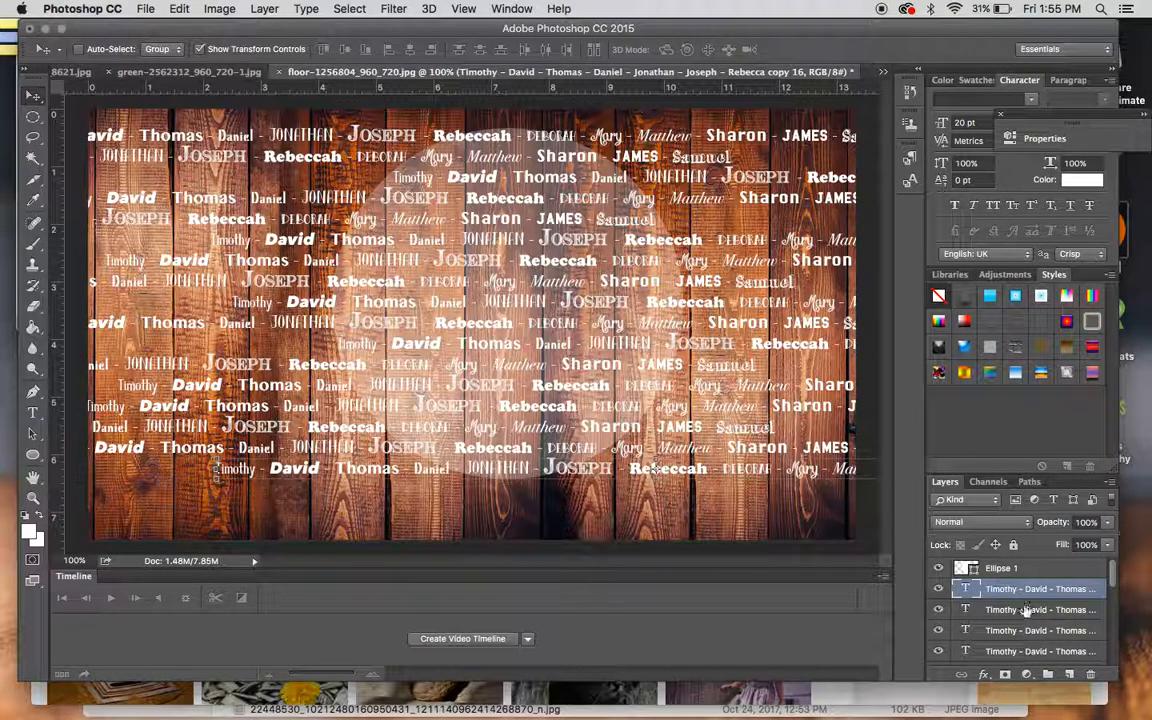
click(1022, 630)
scroll(1022, 630, down, 2)
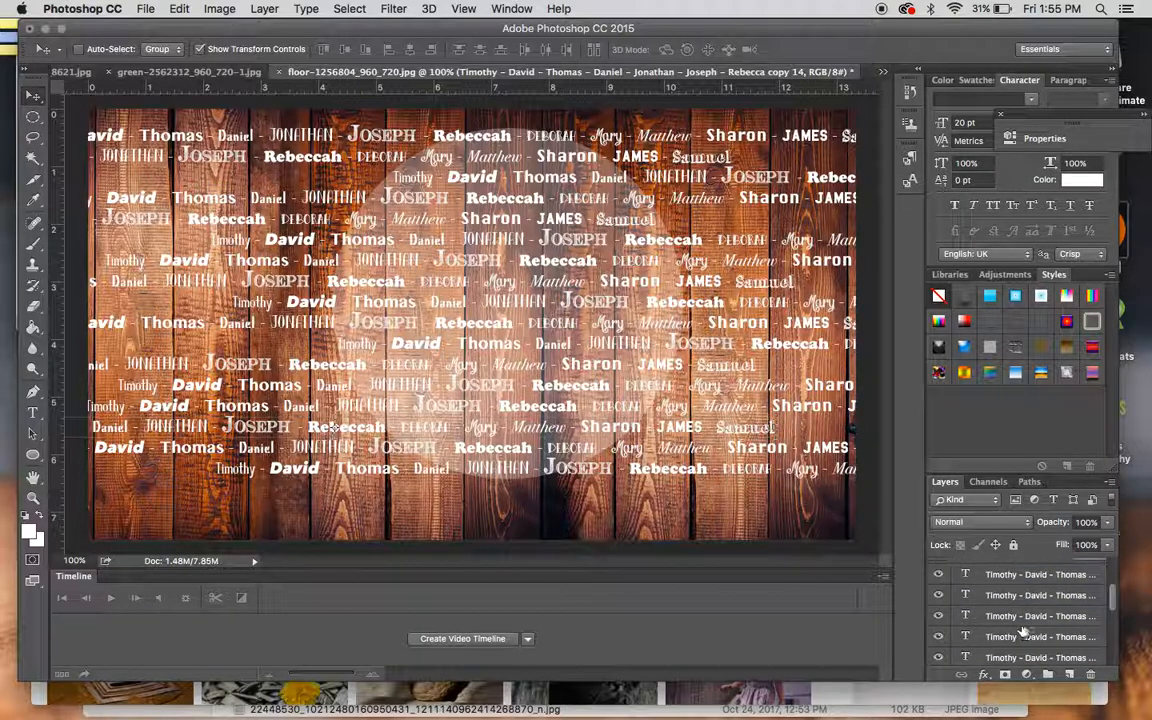
scroll(1031, 591, up, 1)
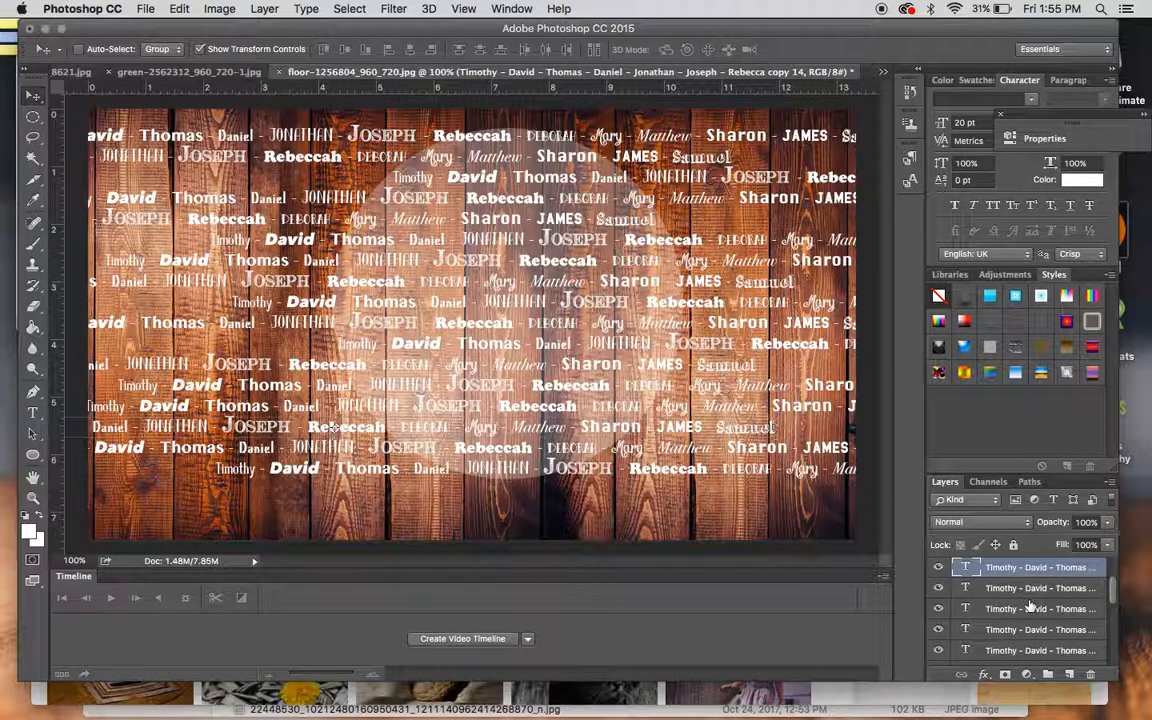
click(1031, 609)
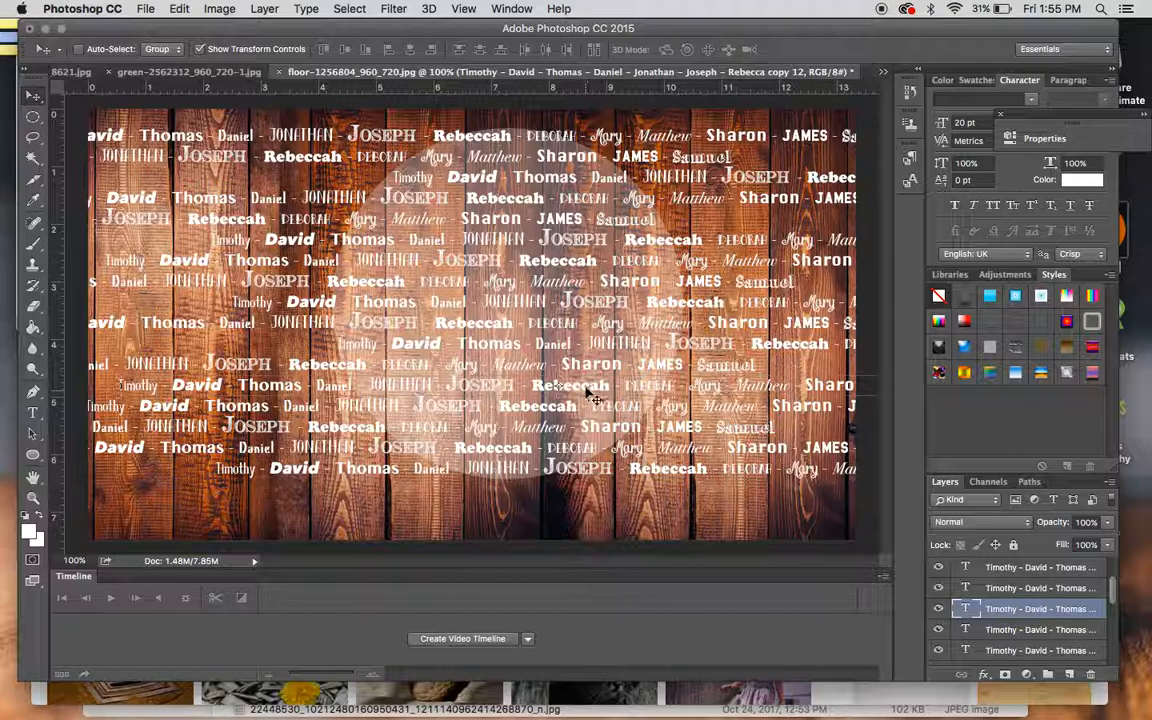
drag(591, 391, 792, 394)
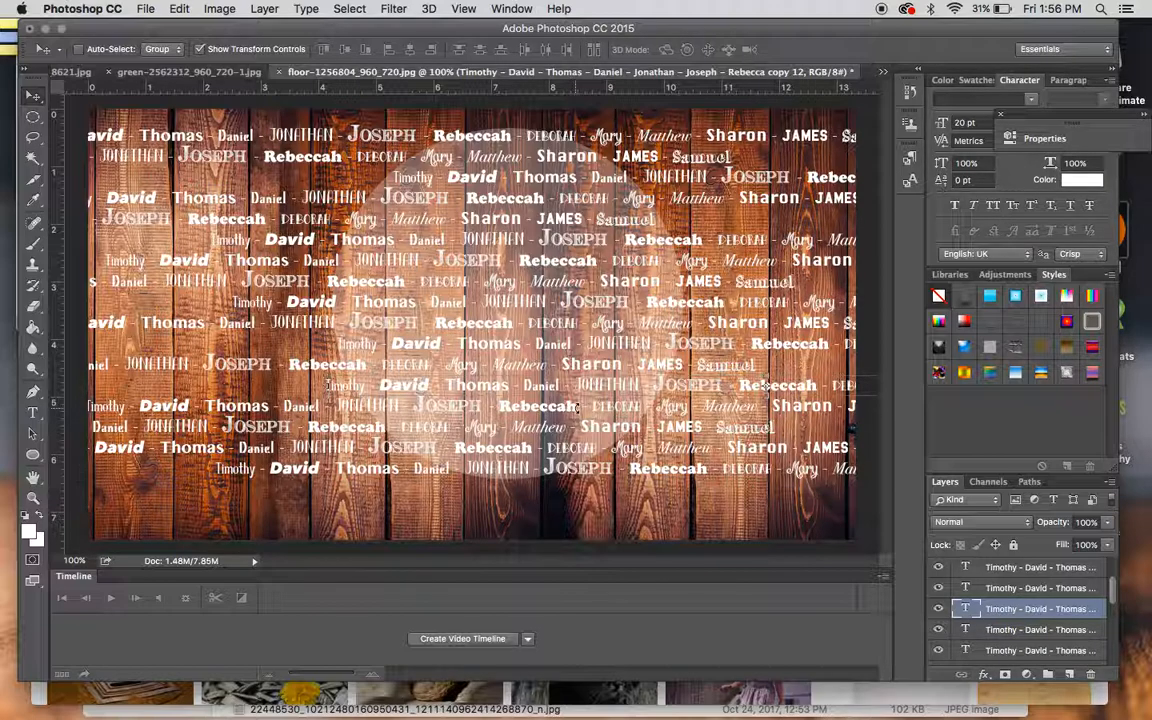
click(1015, 589)
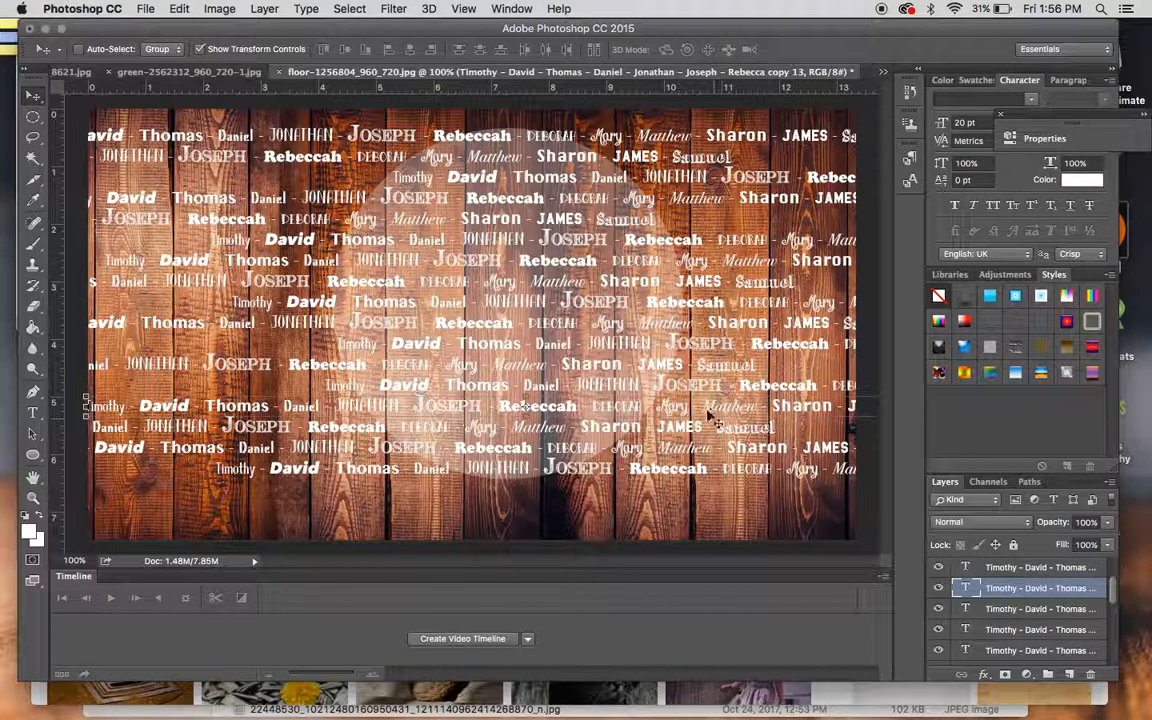
drag(709, 413, 441, 416)
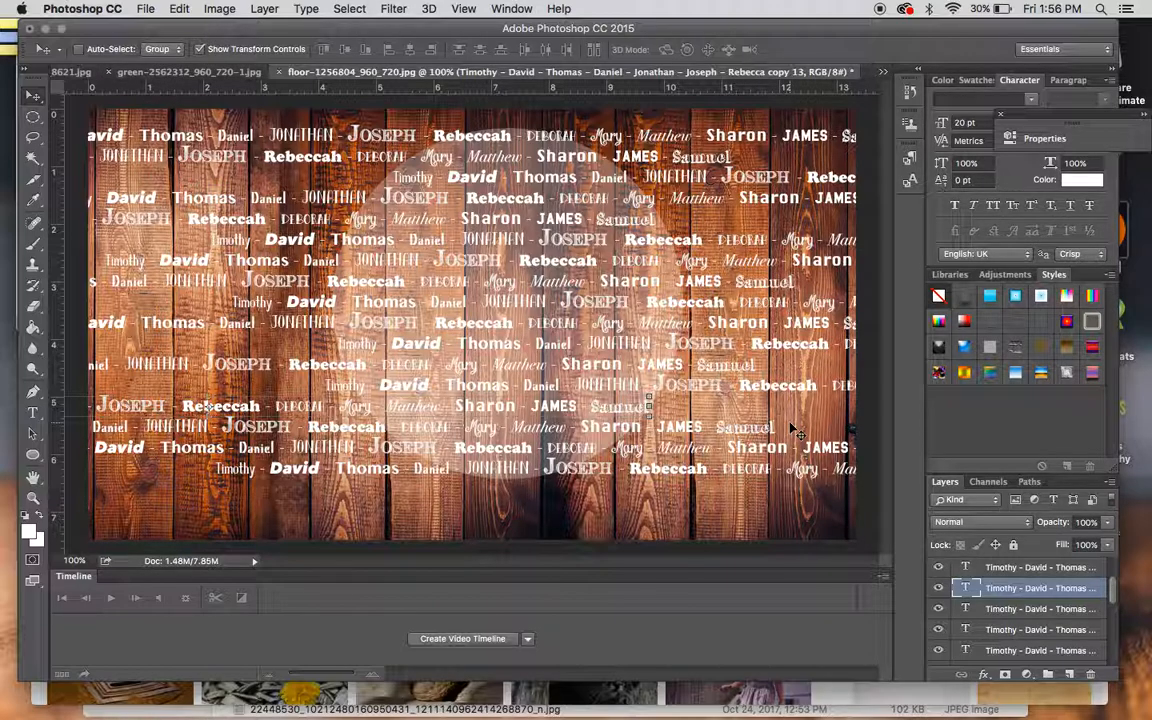
Step: Draw a fixed-ratio circular marquee selection matching the white circle, and hide the Ellipse 1 layer
click(33, 116)
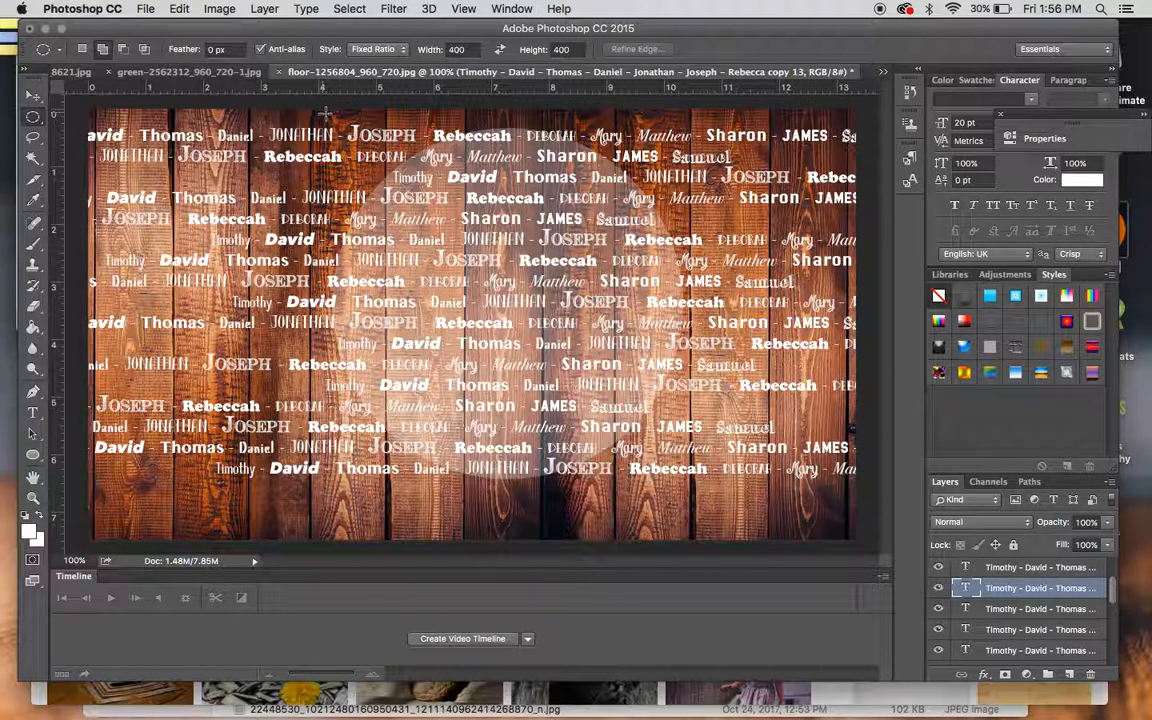
drag(325, 112, 770, 467)
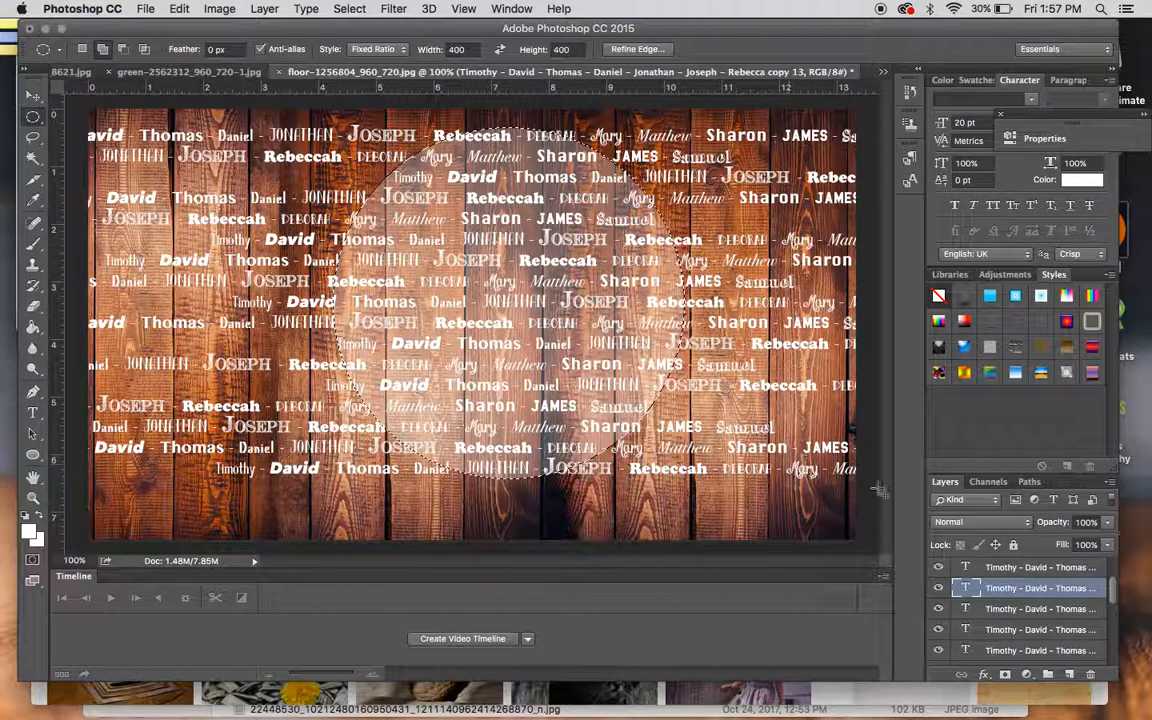
click(1061, 572)
scroll(1061, 572, up, 3)
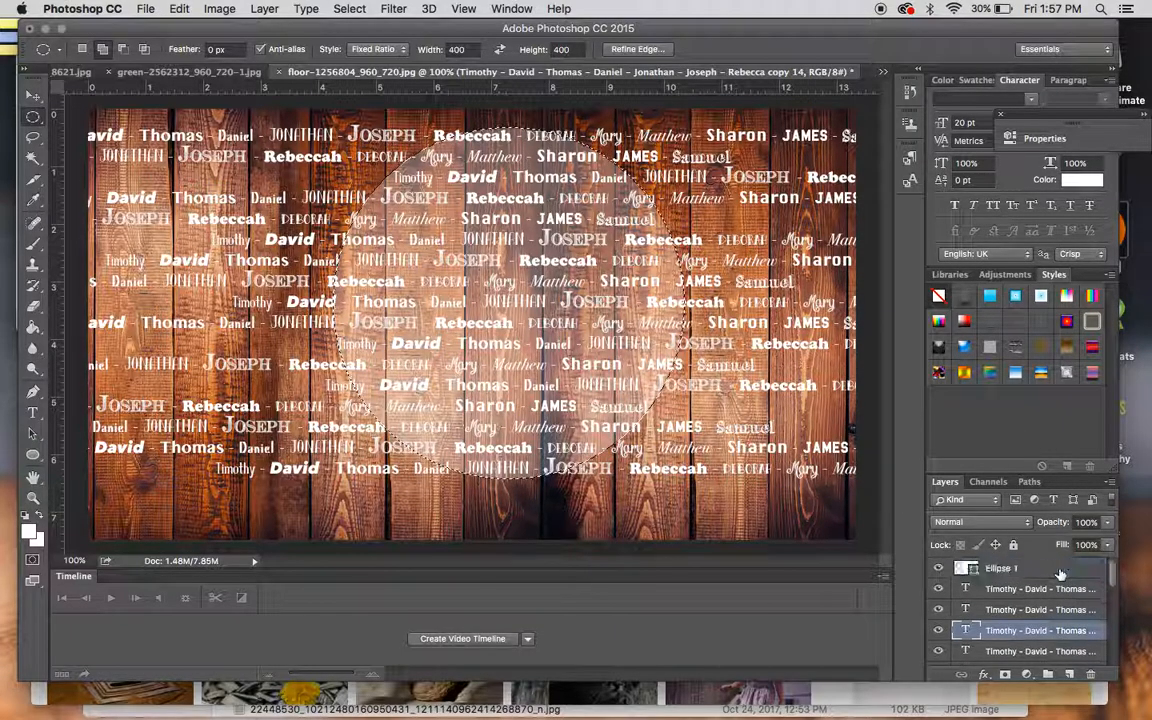
click(942, 568)
Step: Invert the circular selection and fill the Background layer outside the circle with white at 100% opacity
click(349, 9)
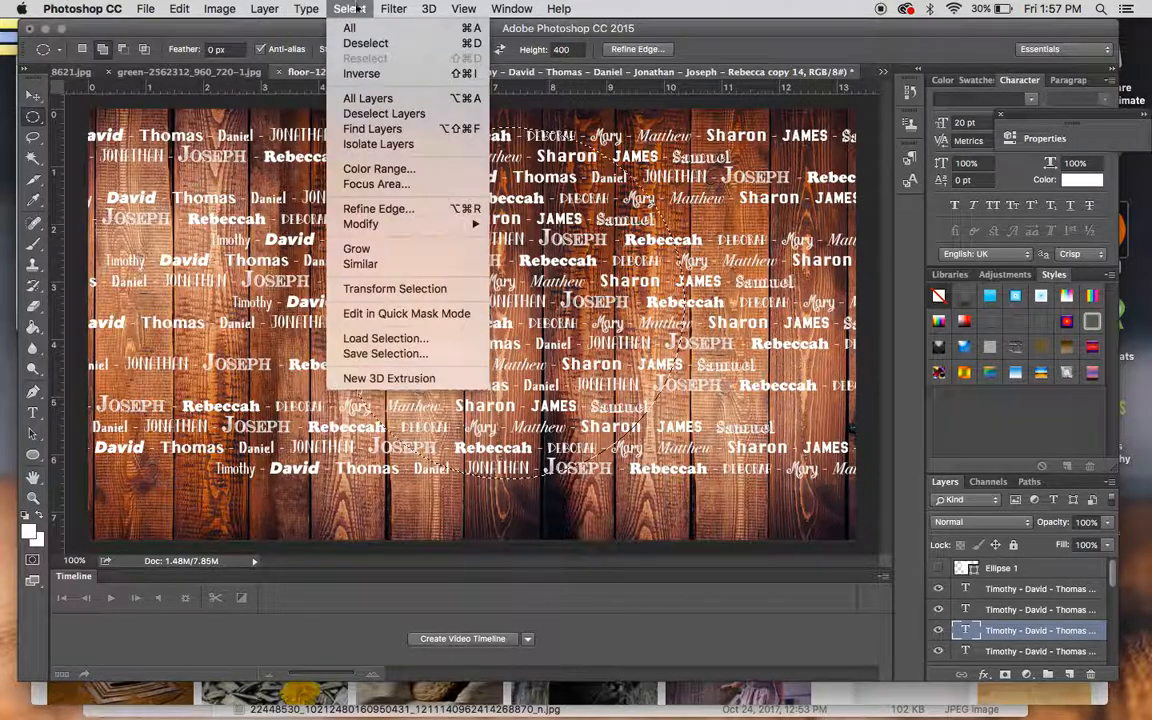
click(360, 76)
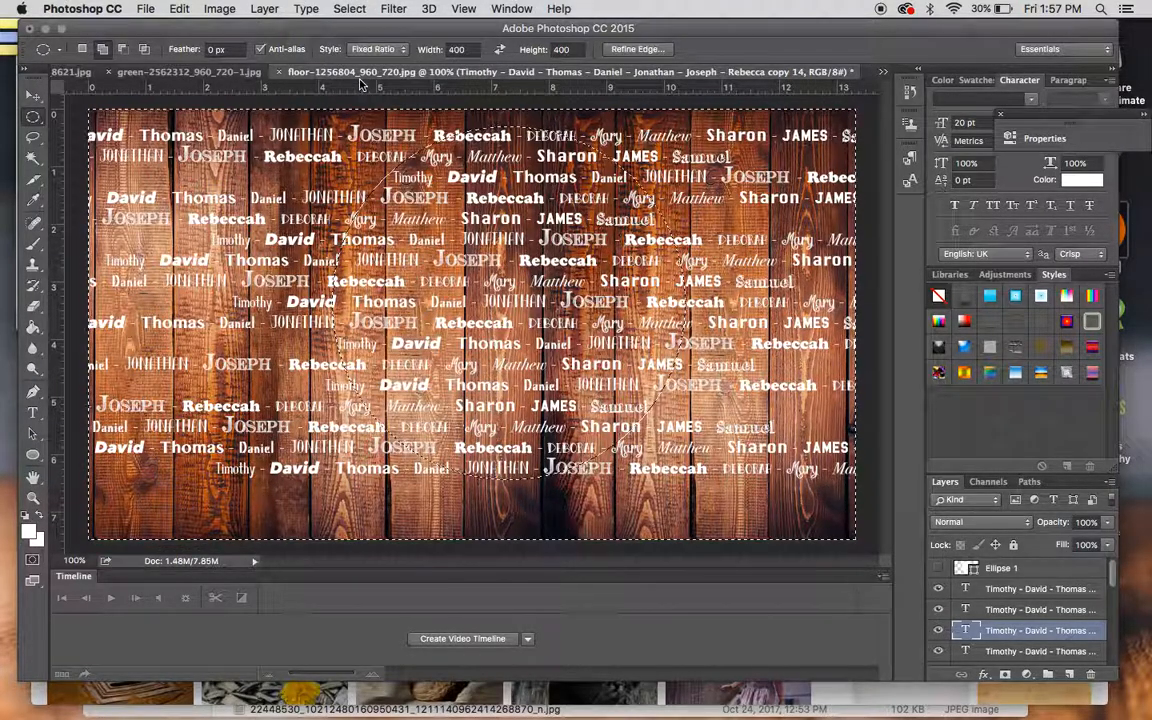
key(BackSpace)
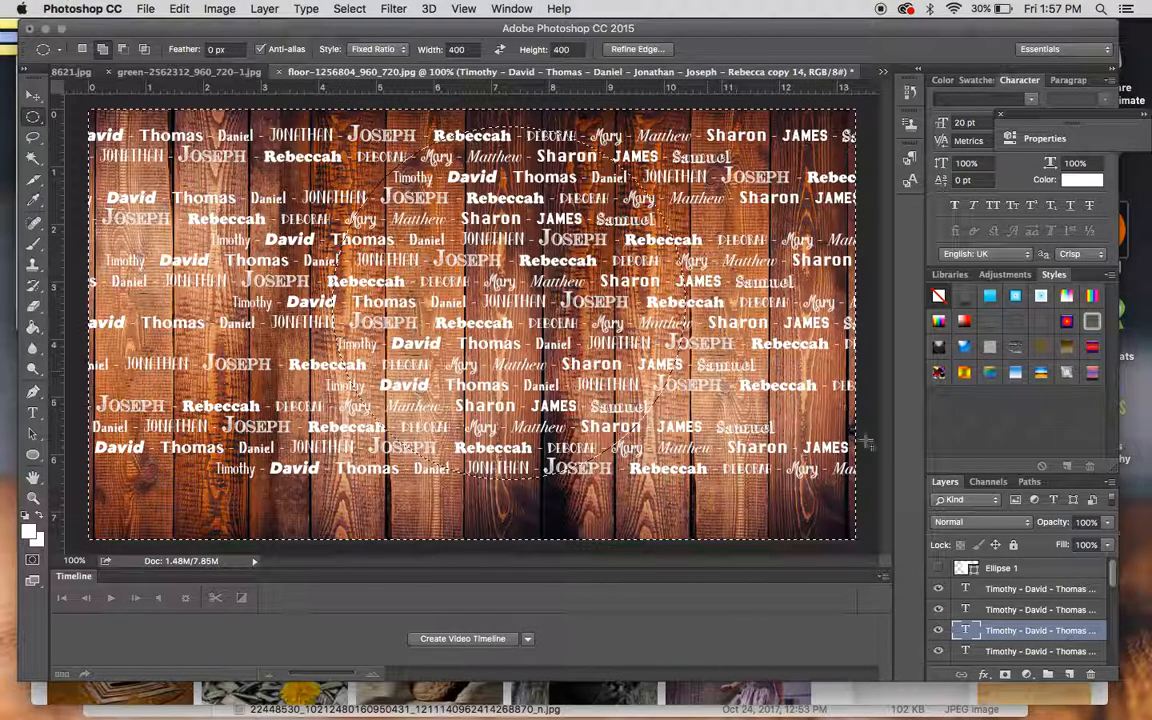
scroll(941, 597, down, 2)
click(1015, 655)
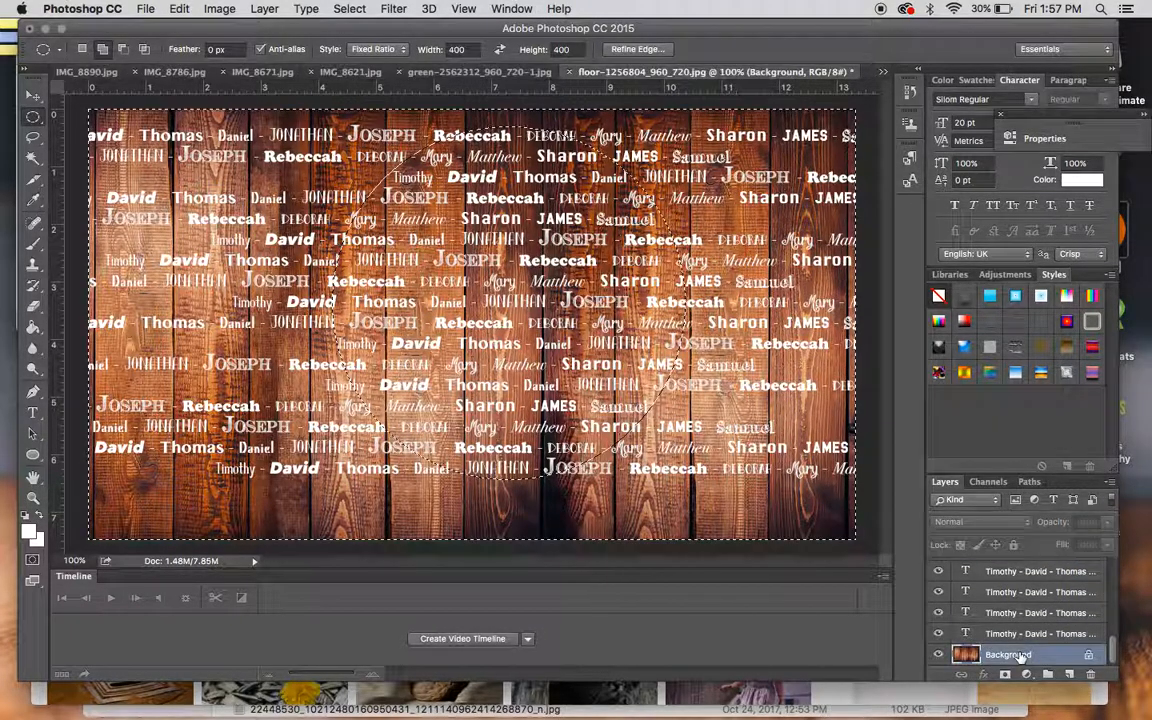
key(BackSpace)
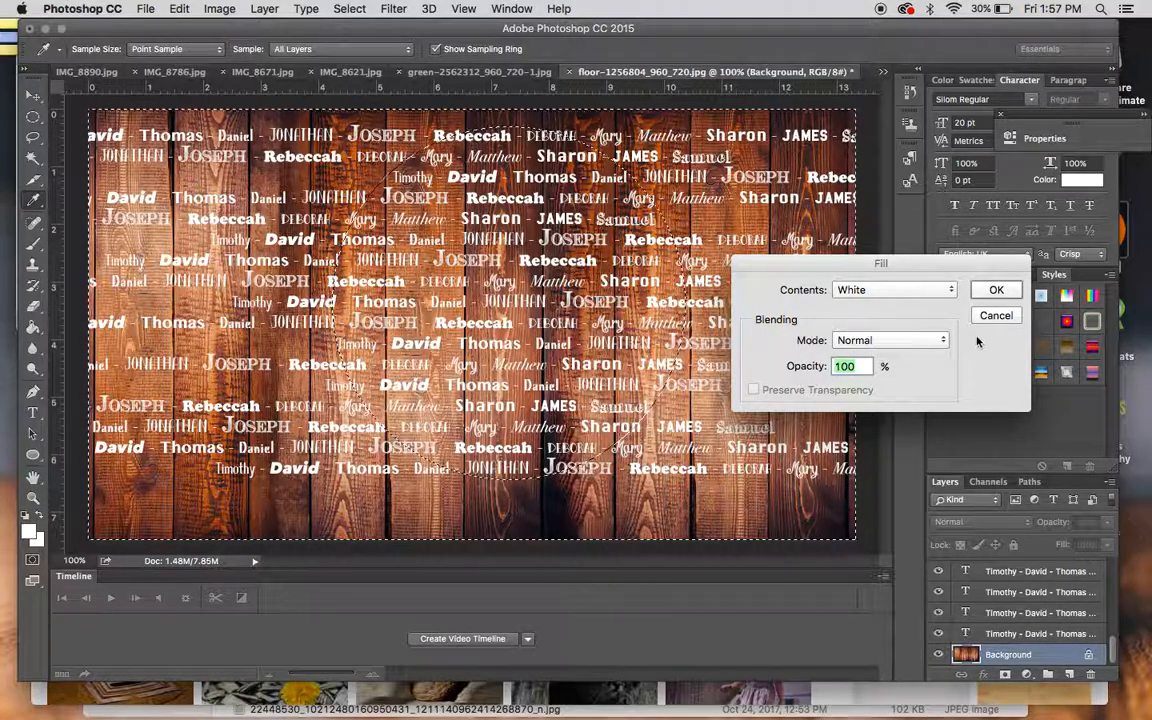
click(997, 289)
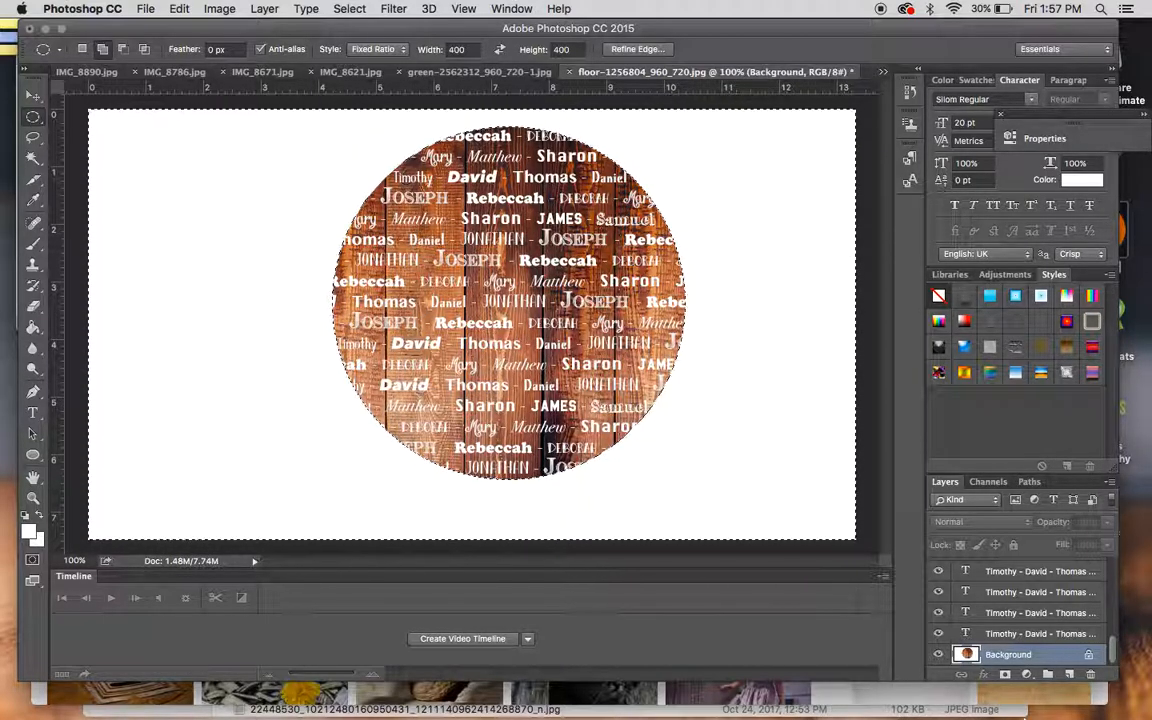
Step: Select all the name text layers, from the first row to the last, and put them into one layer group
click(1048, 633)
scroll(1048, 637, up, 1)
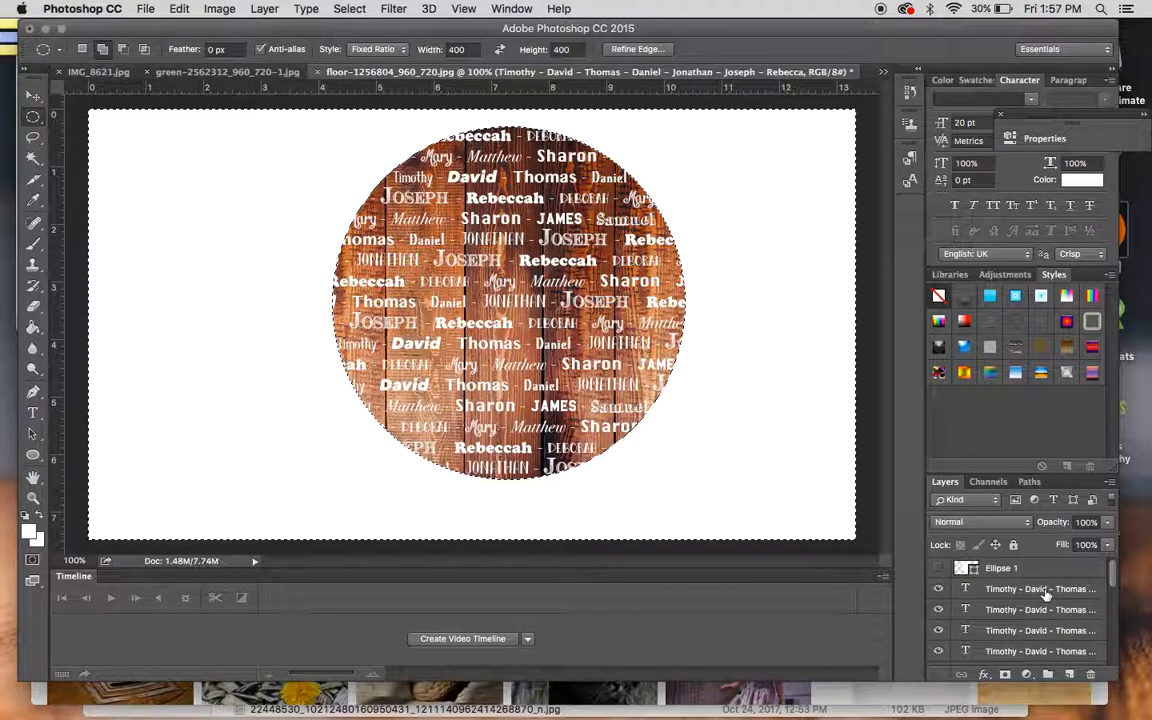
shift+click(1047, 591)
right_click(1046, 594)
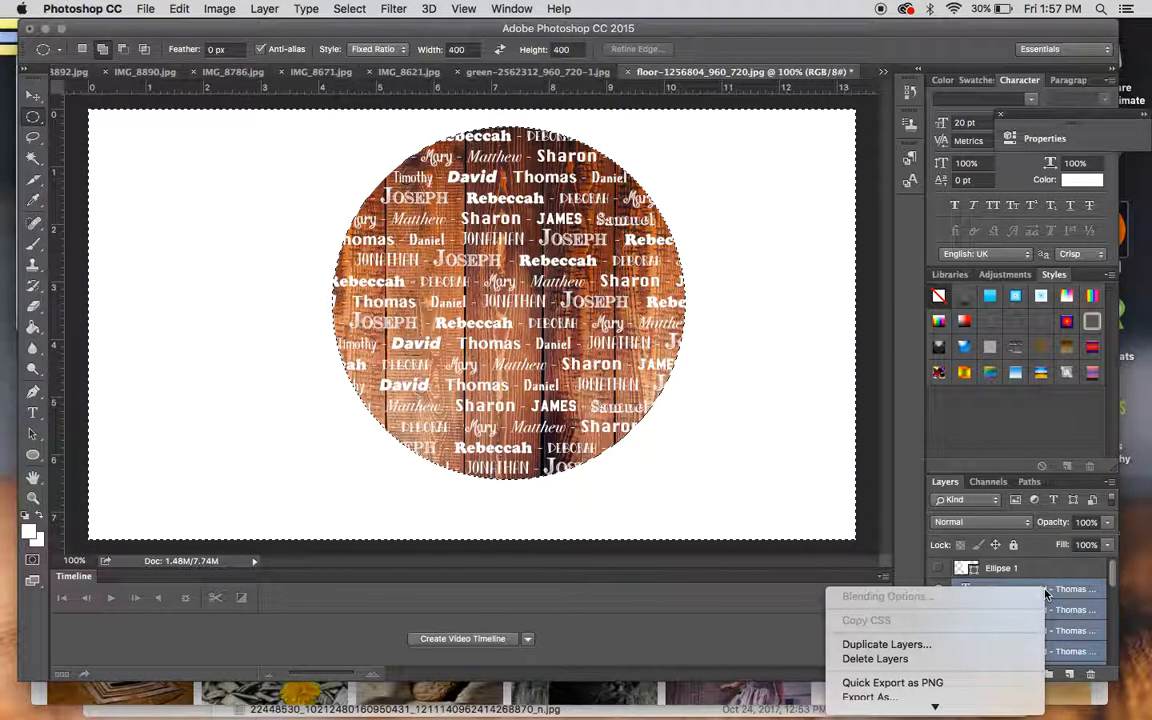
scroll(953, 651, down, 10)
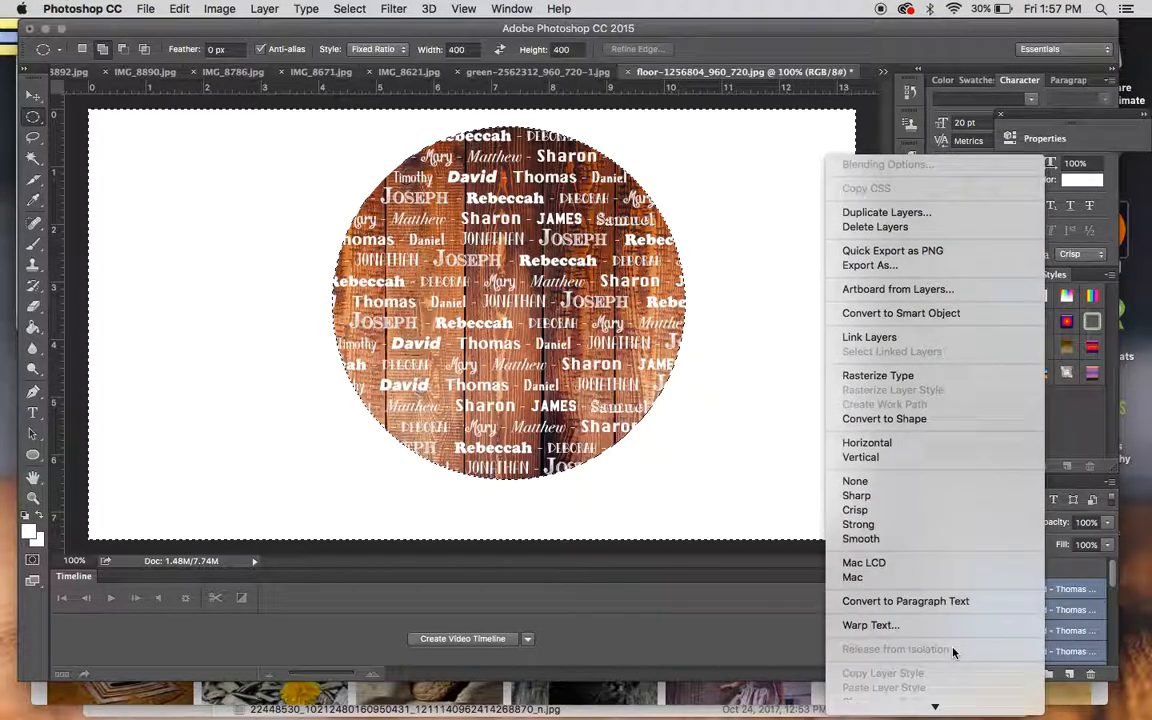
scroll(953, 651, down, 5)
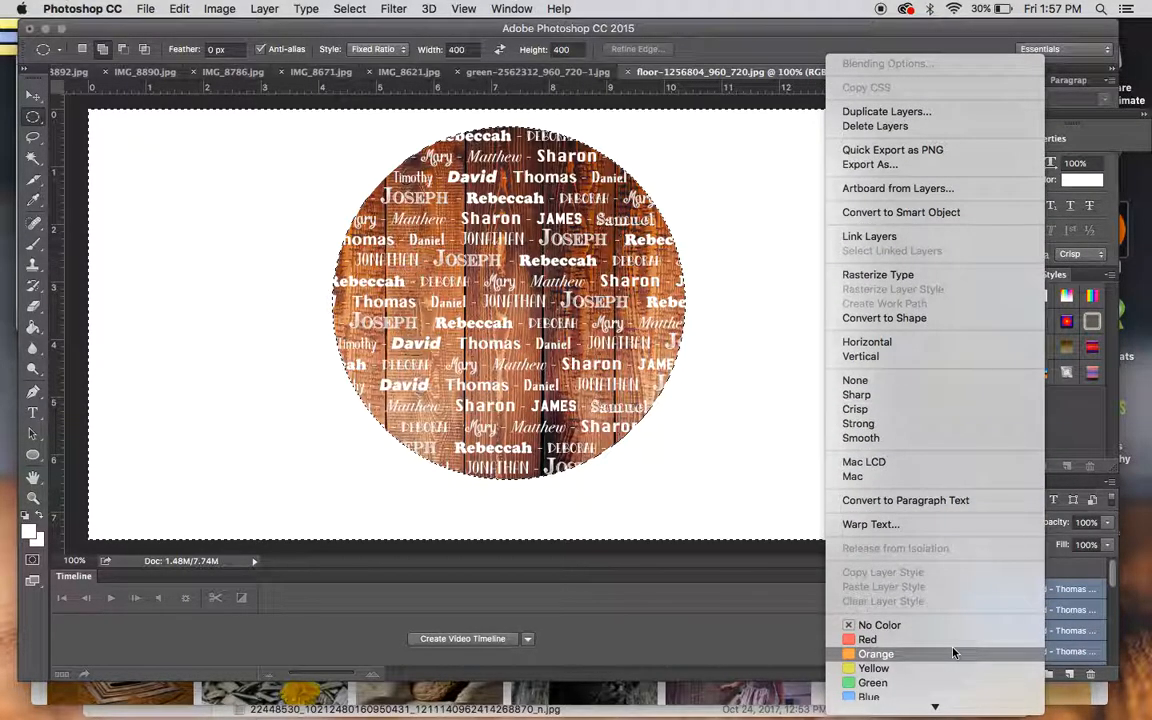
scroll(953, 651, down, 2)
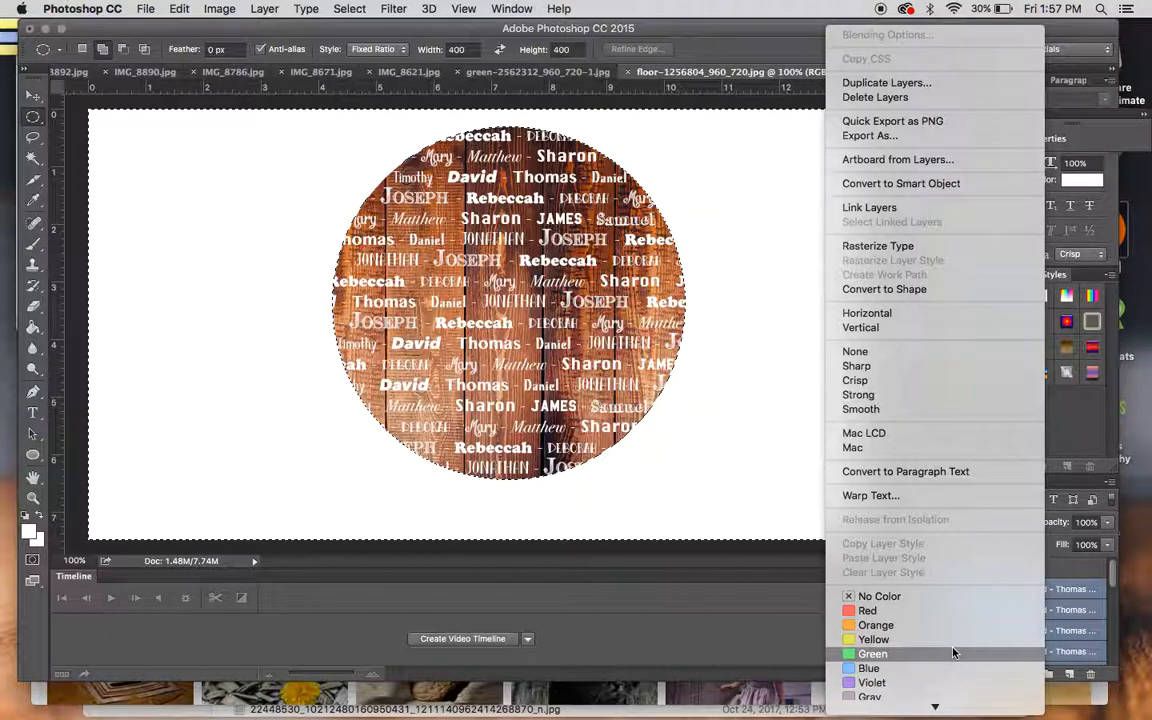
scroll(953, 653, down, 2)
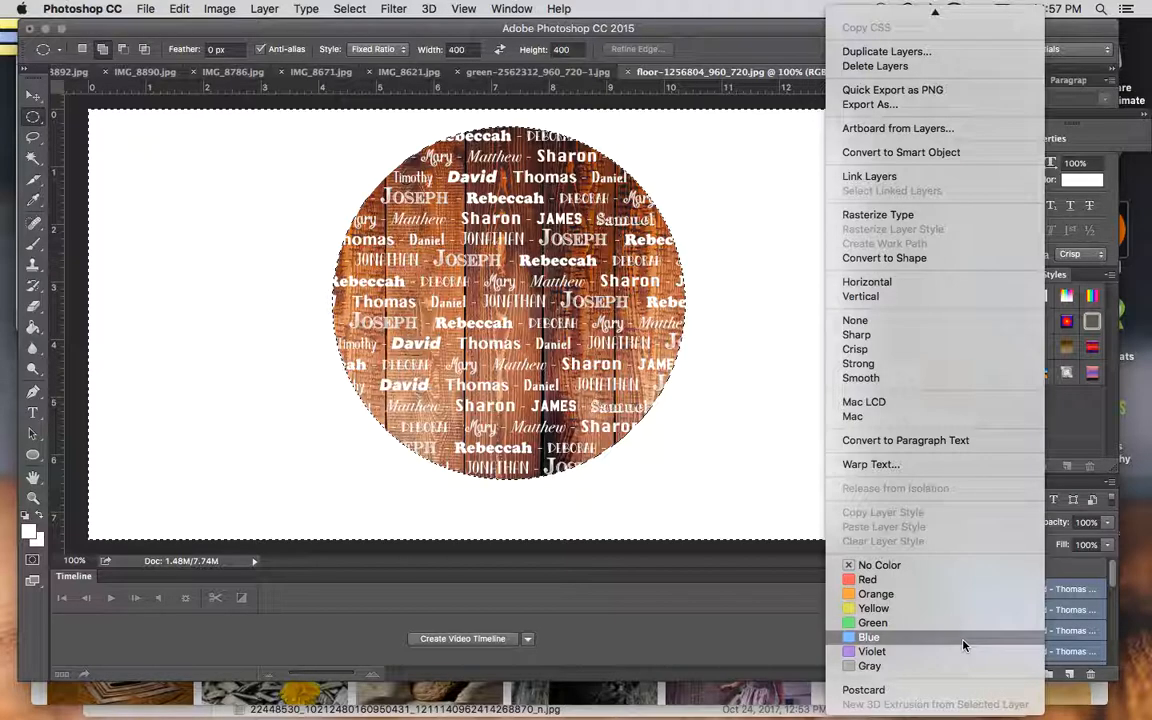
click(1051, 678)
click(1049, 675)
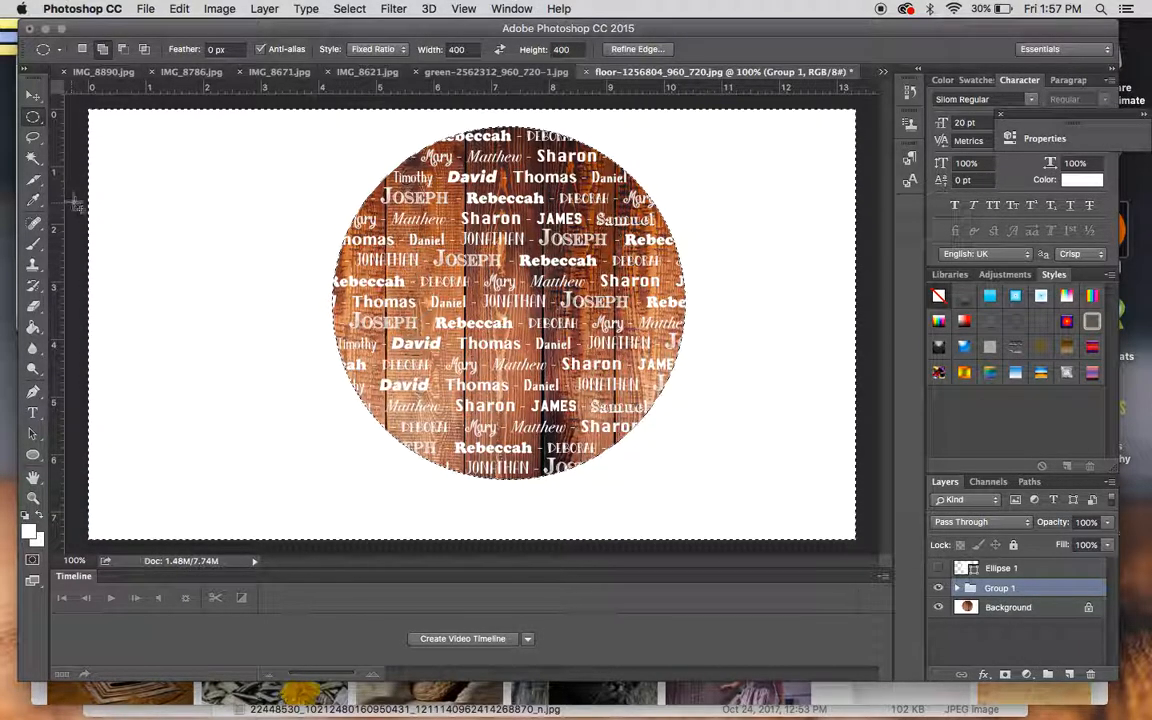
Step: Trim the canvas on all four sides to the circle, based on the top left pixel color
click(33, 95)
click(220, 9)
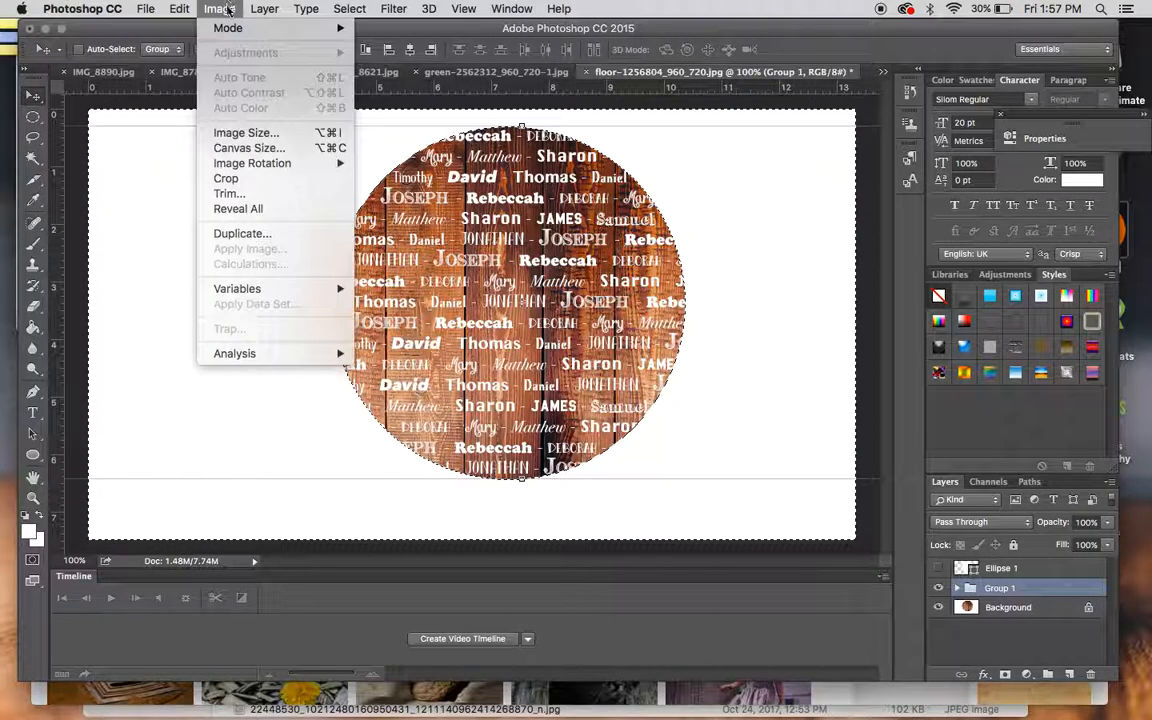
click(249, 193)
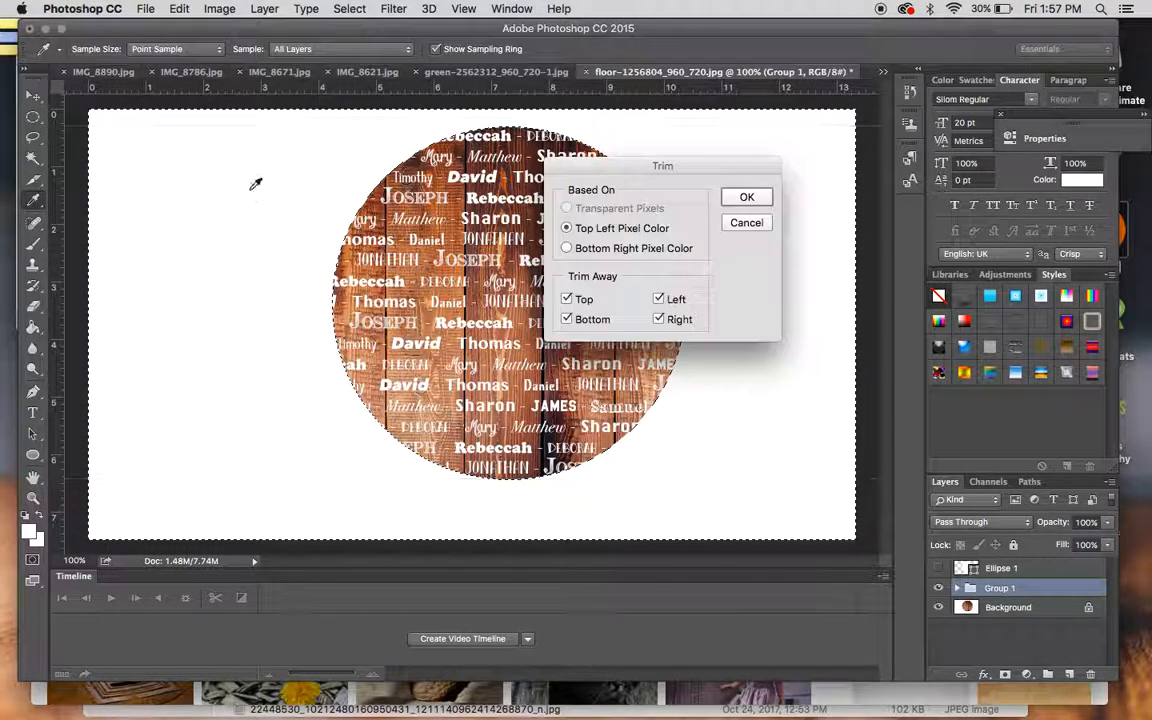
click(745, 199)
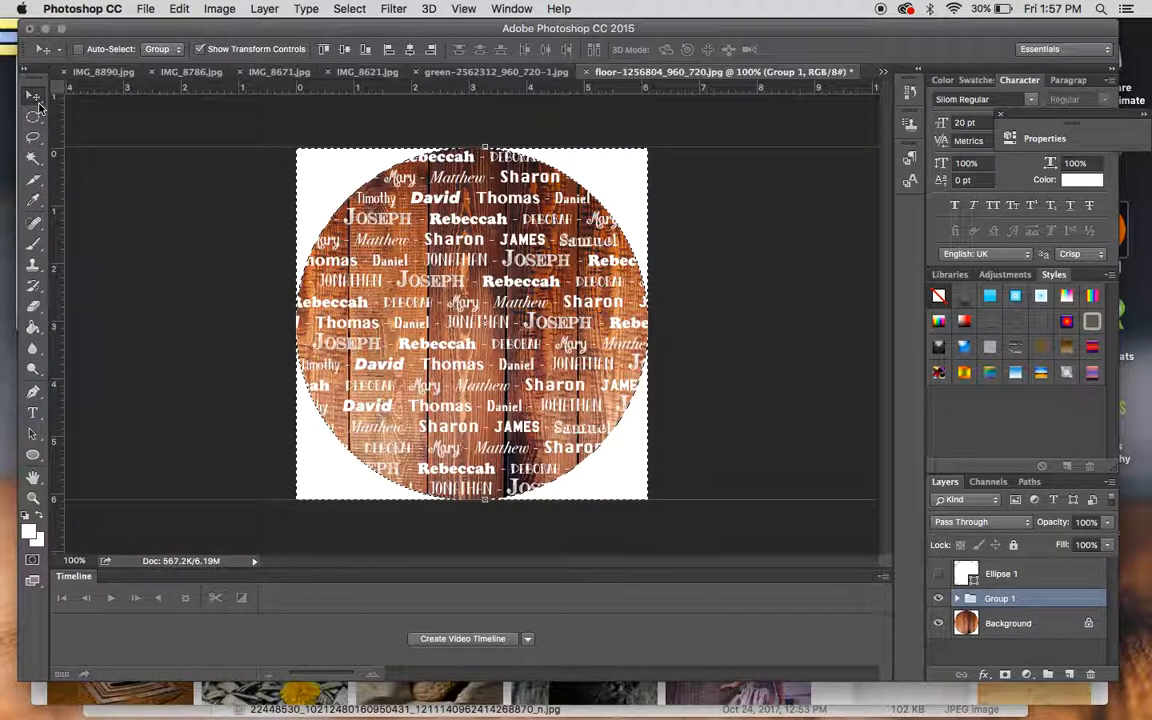
Step: Add a new empty layer above Group 1 and delete the hidden Ellipse 1 layer
click(1069, 674)
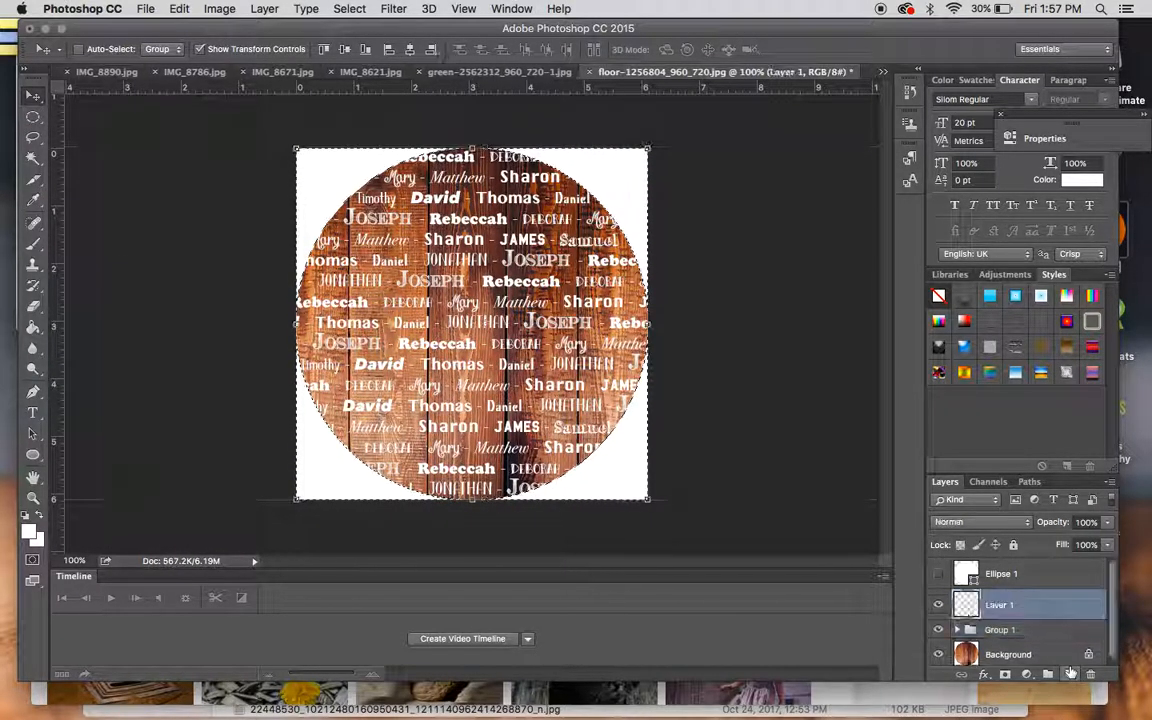
double_click(1001, 574)
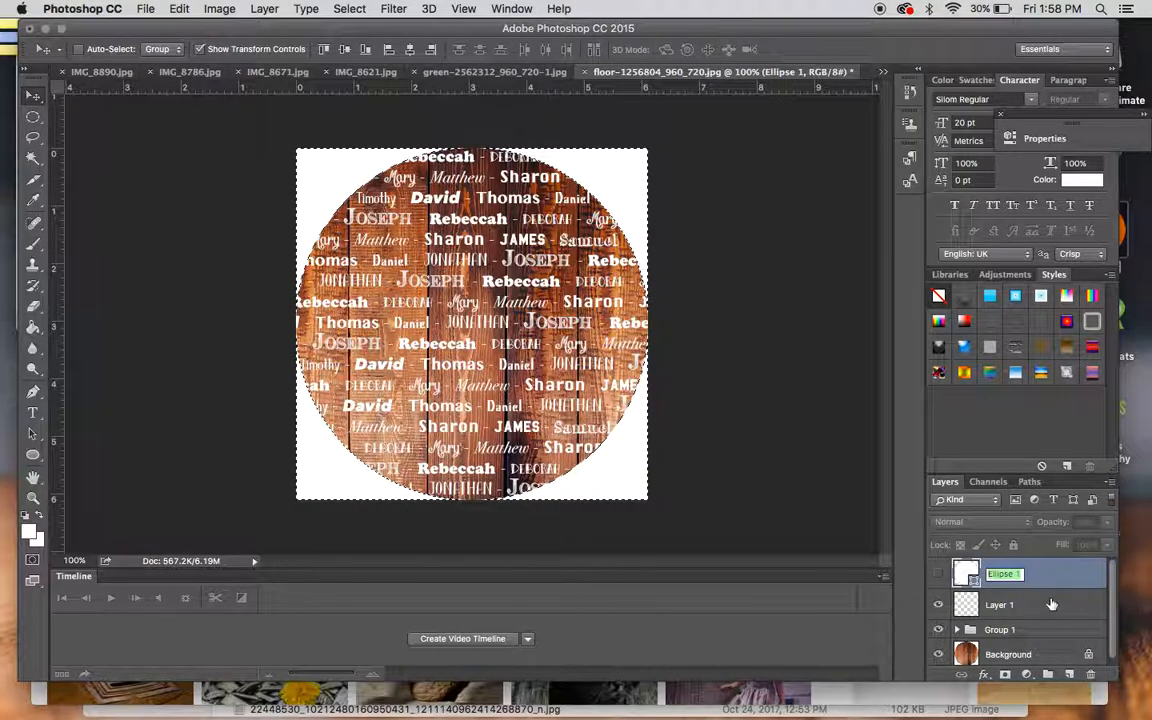
double_click(1051, 576)
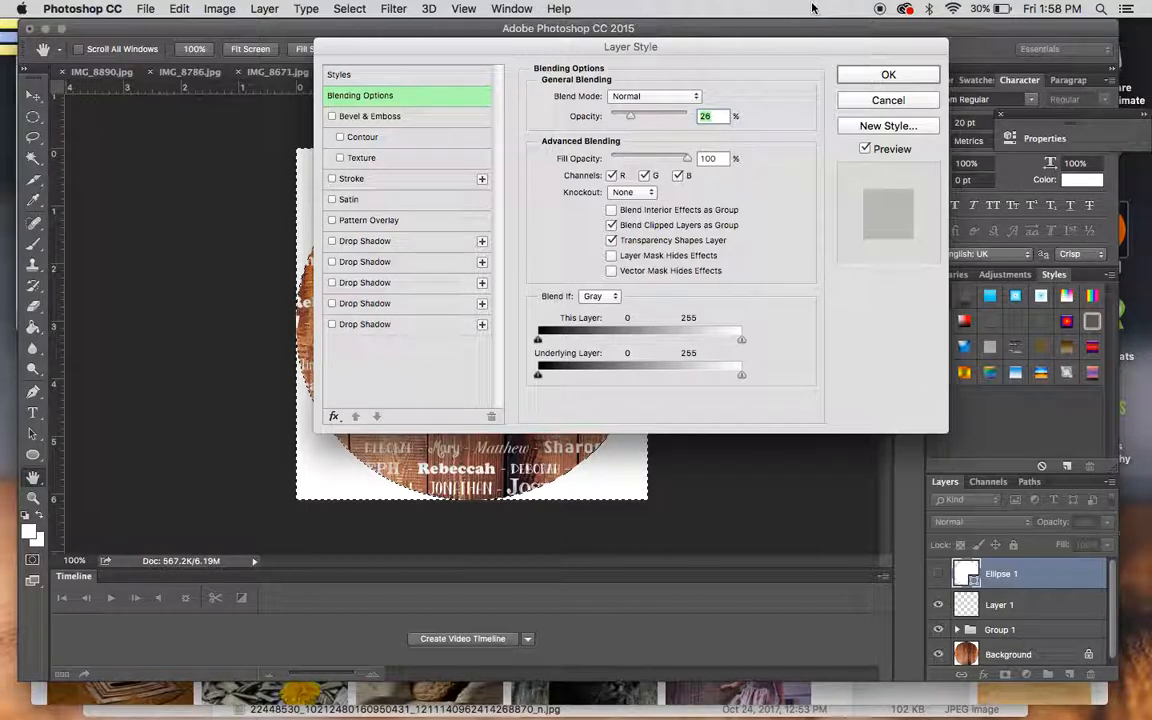
click(878, 101)
drag(1040, 574, 1090, 673)
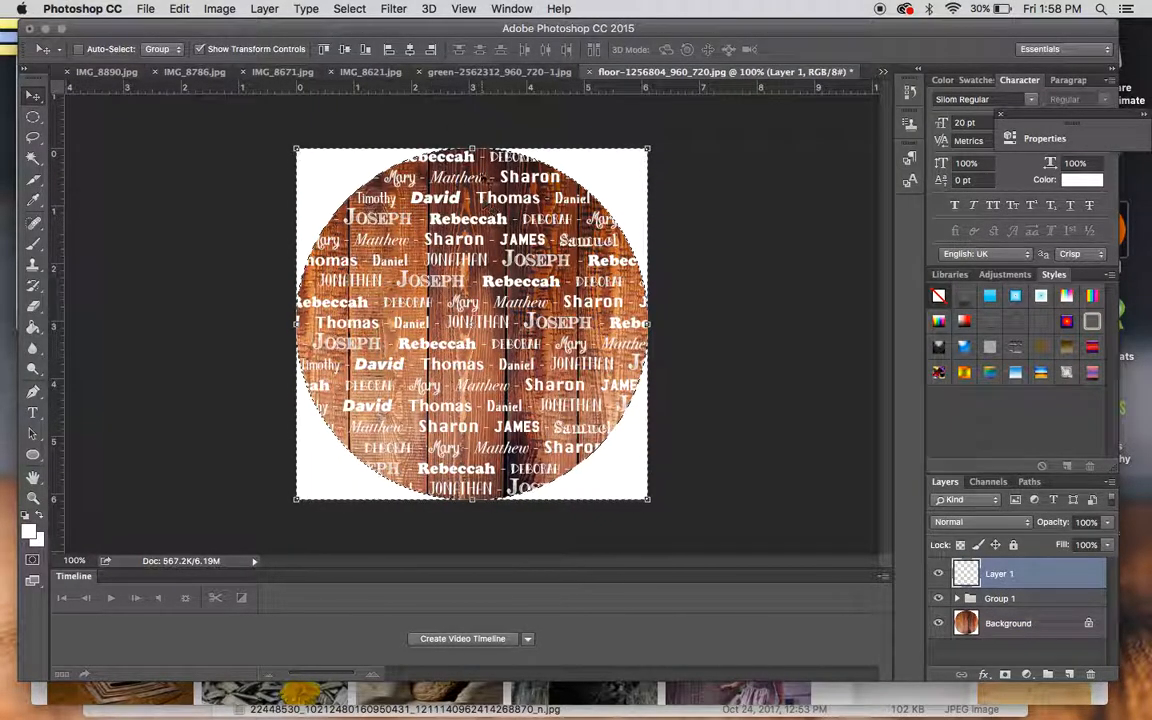
Step: Deselect the active selection around the circle
click(33, 412)
click(349, 8)
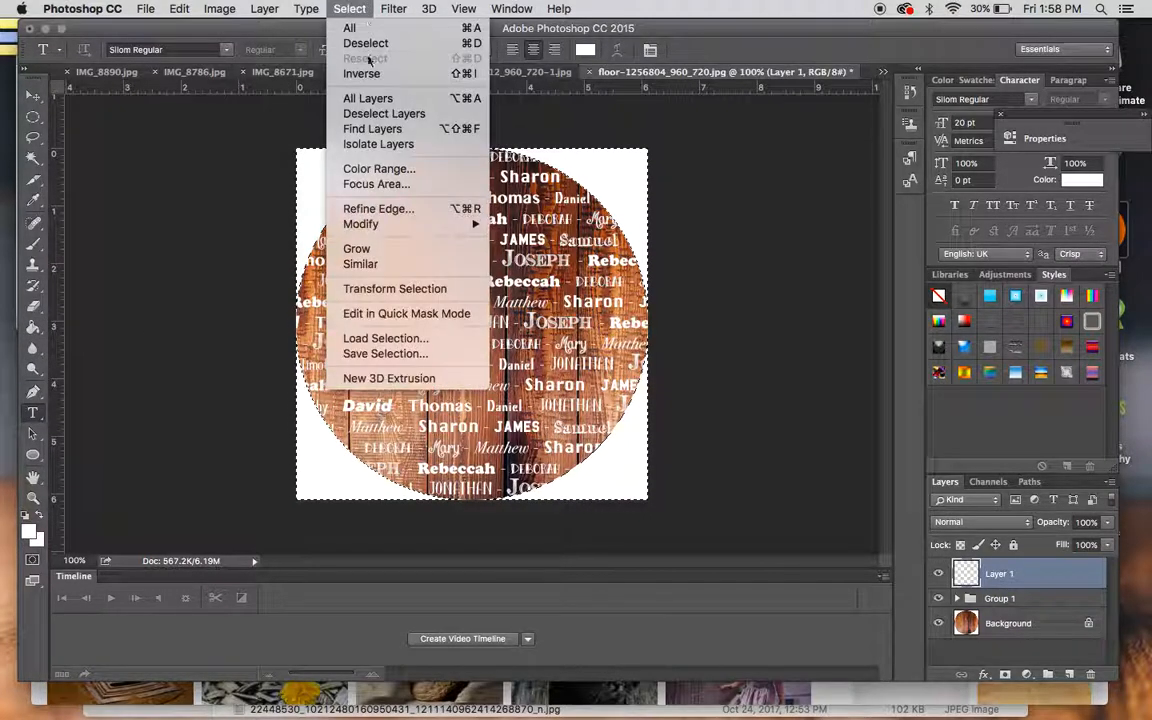
click(370, 43)
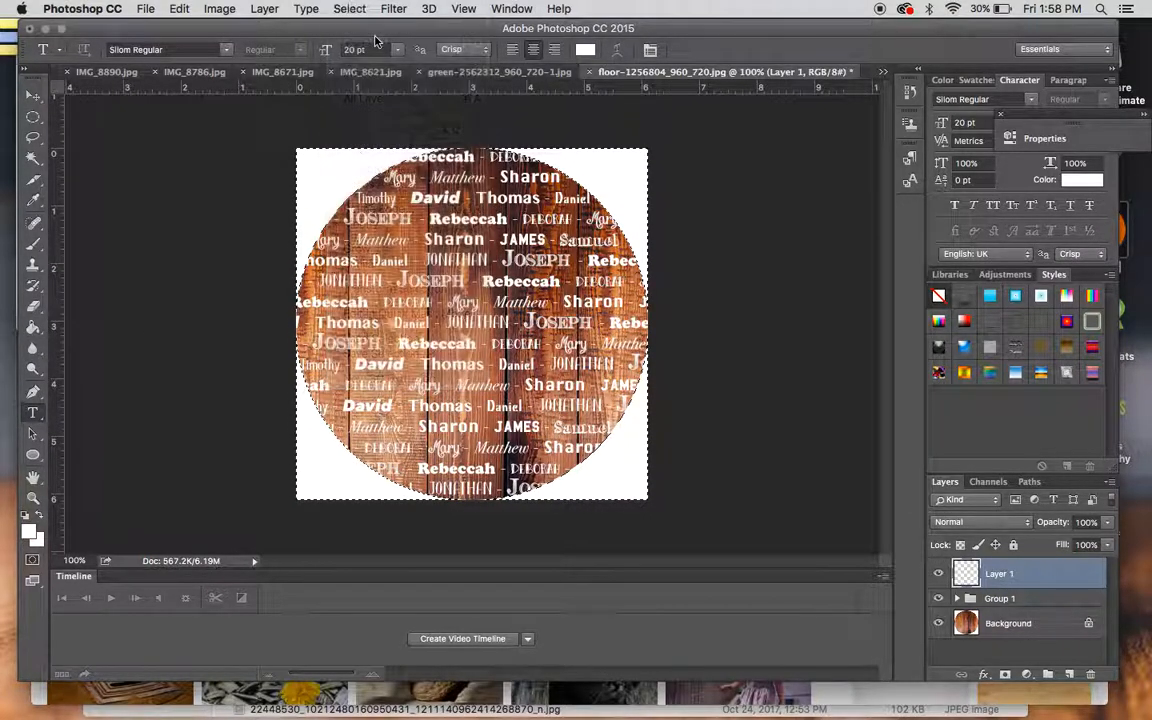
click(403, 280)
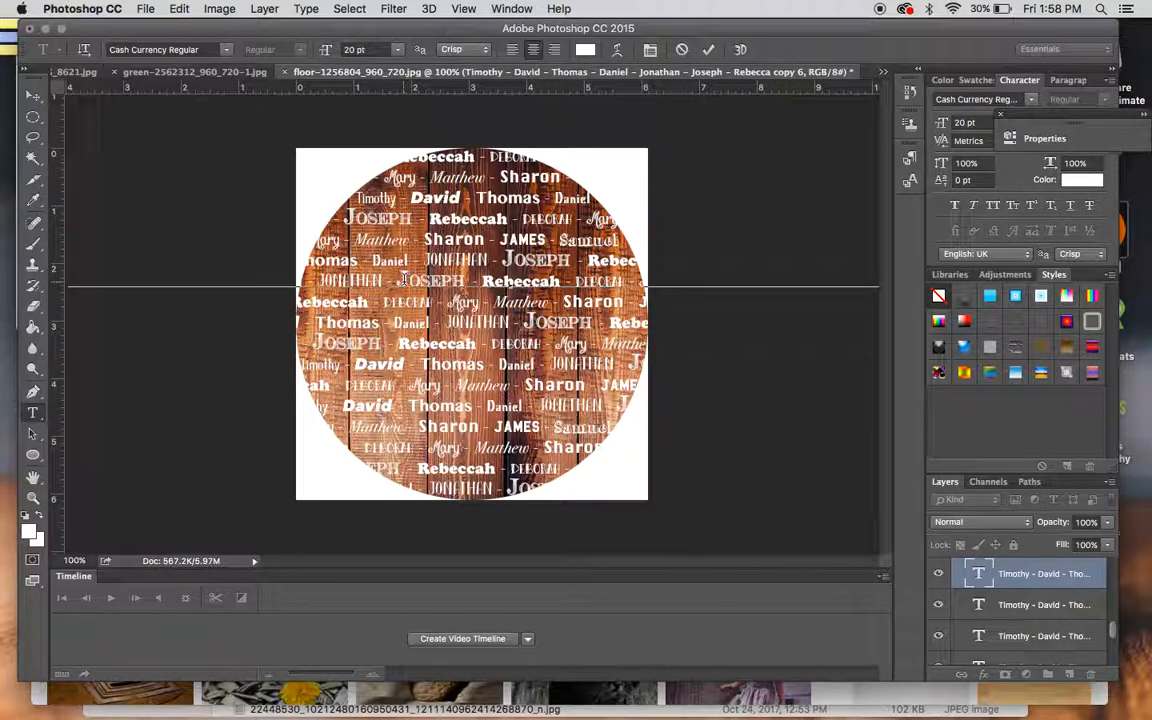
click(33, 95)
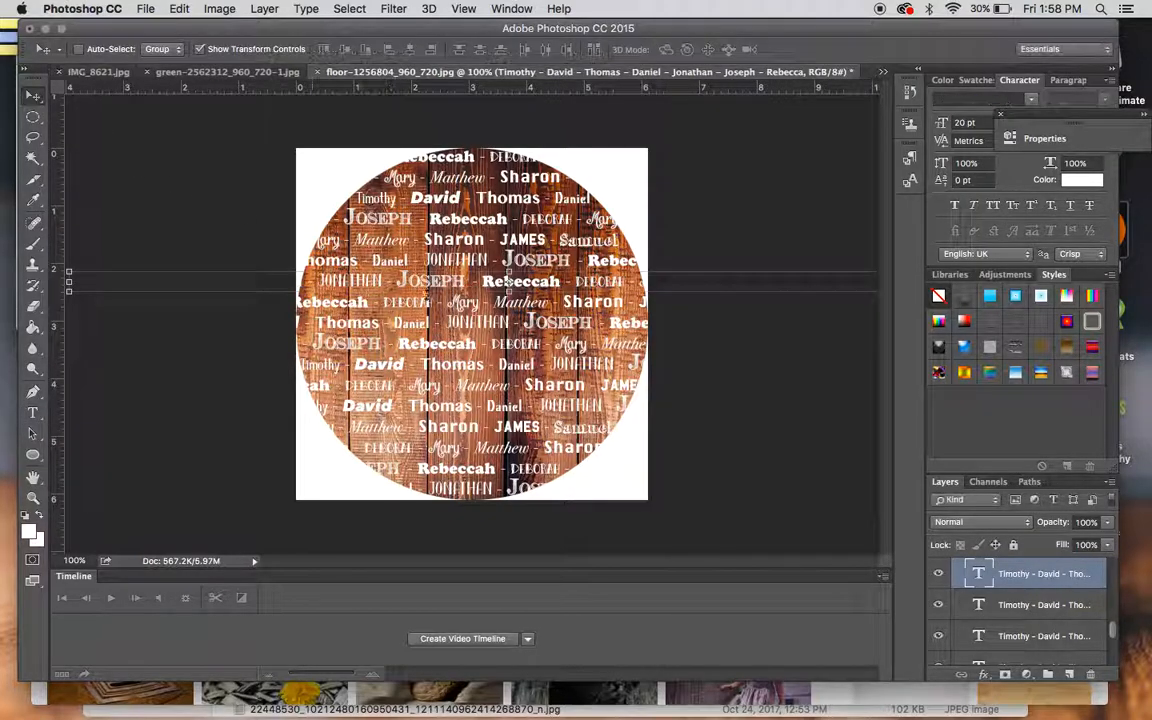
Step: Add a new layer and write "Greatest" above the canvas in white 20 pt Cash Currency Regular
click(1068, 675)
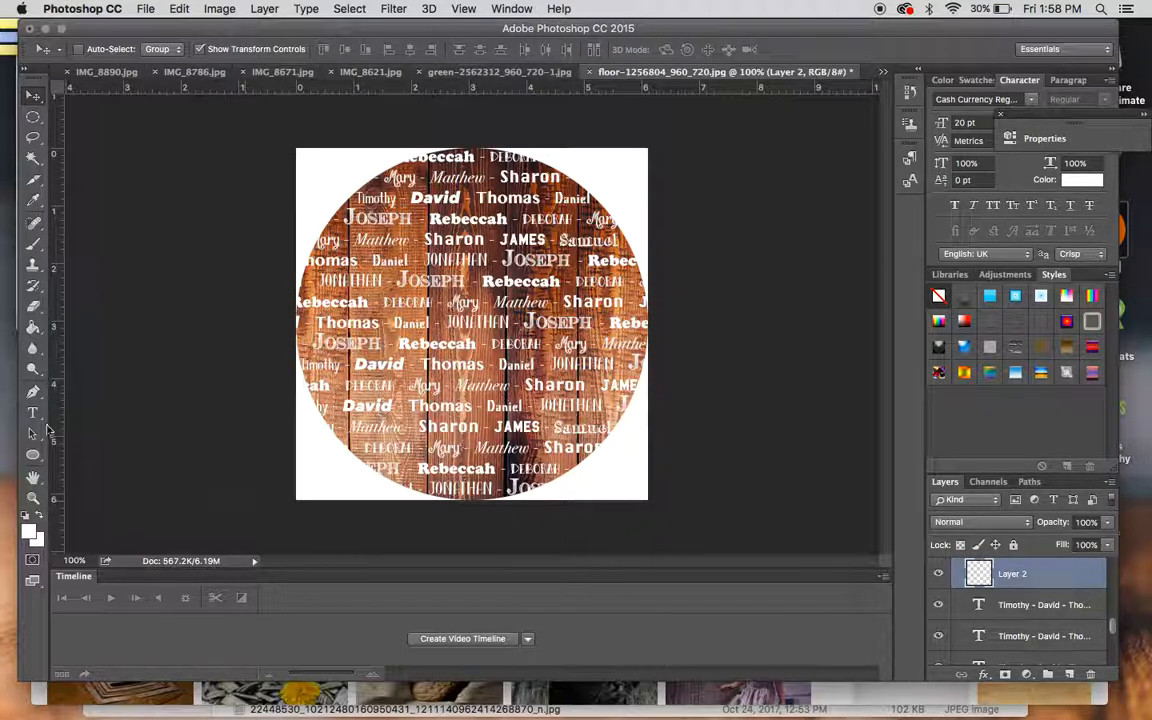
click(33, 412)
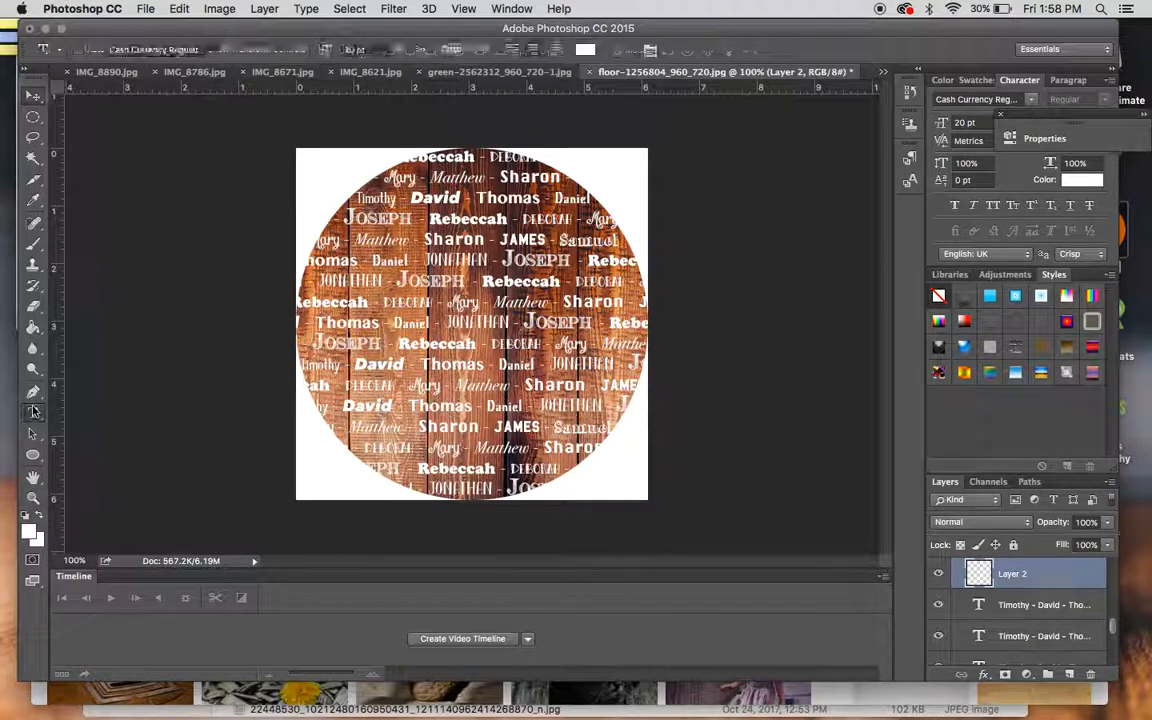
click(334, 118)
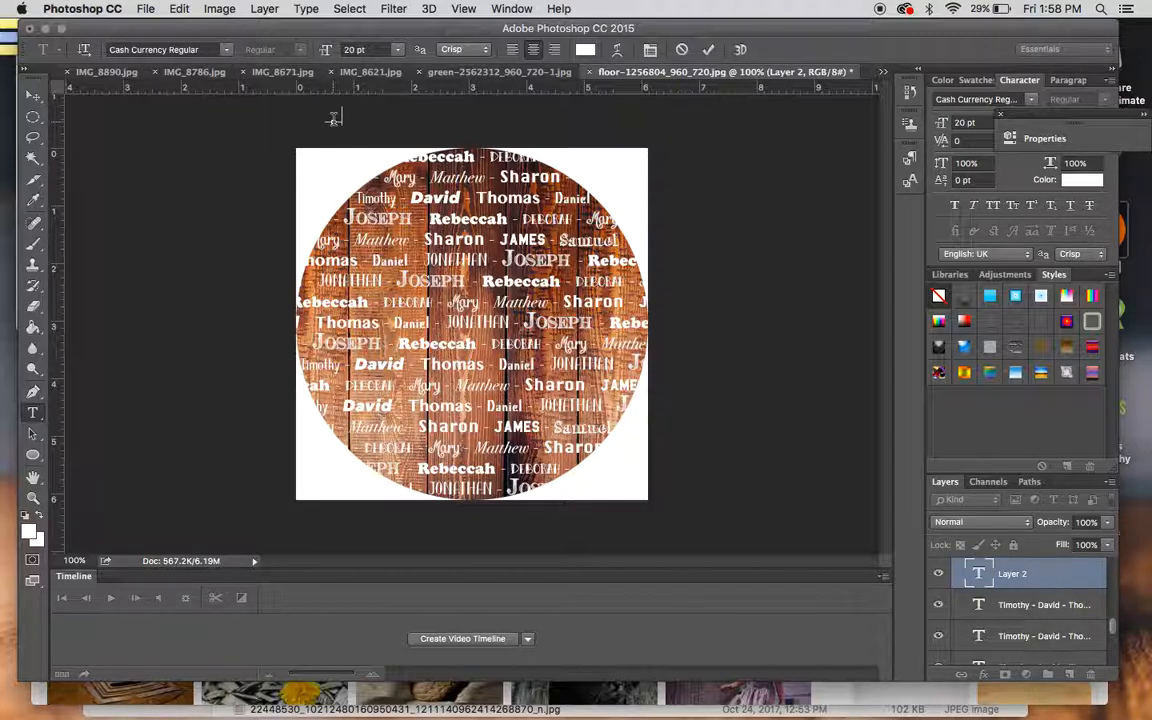
text(mily)
click(33, 95)
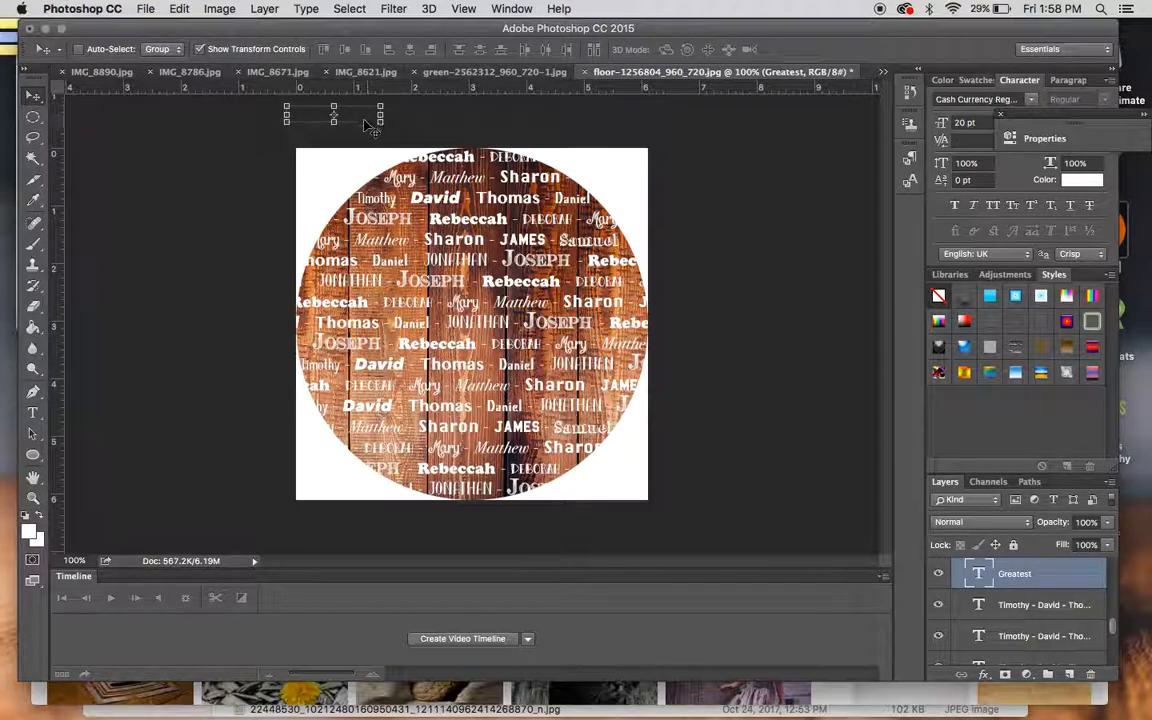
Step: Move the "Greatest" text onto the upper half of the circle and stretch it to about 226% width and 578% height
drag(357, 117, 490, 243)
key(ctrl+t)
drag(513, 240, 502, 271)
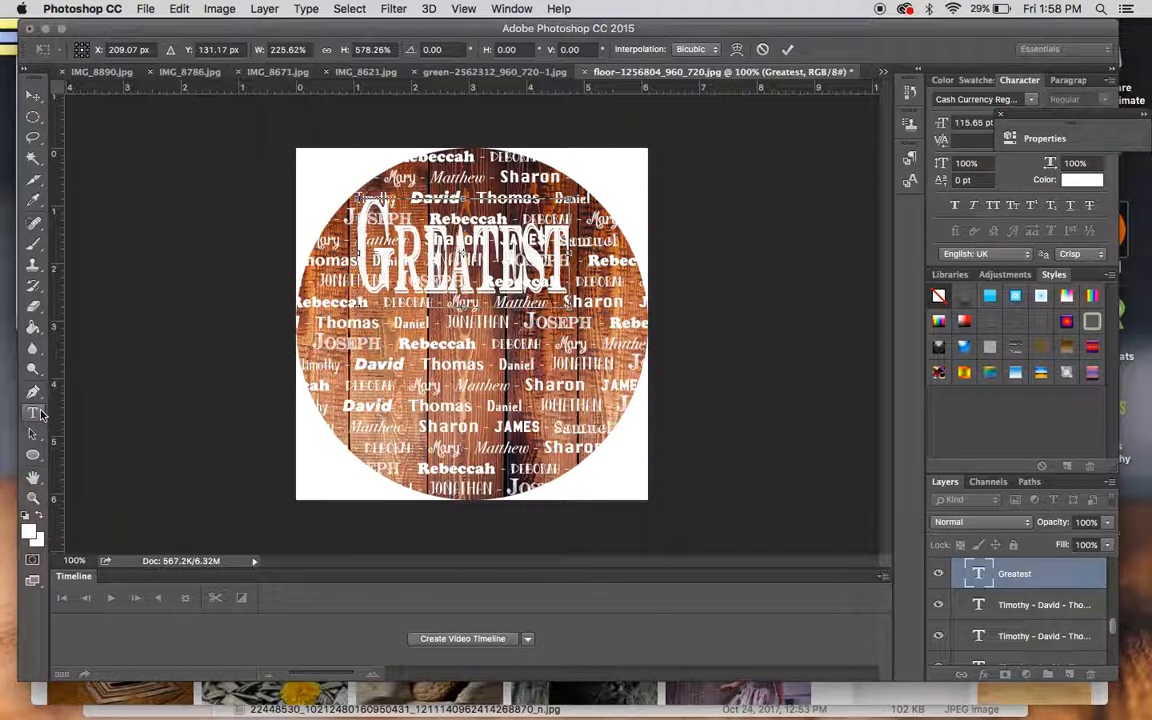
click(33, 412)
click(710, 261)
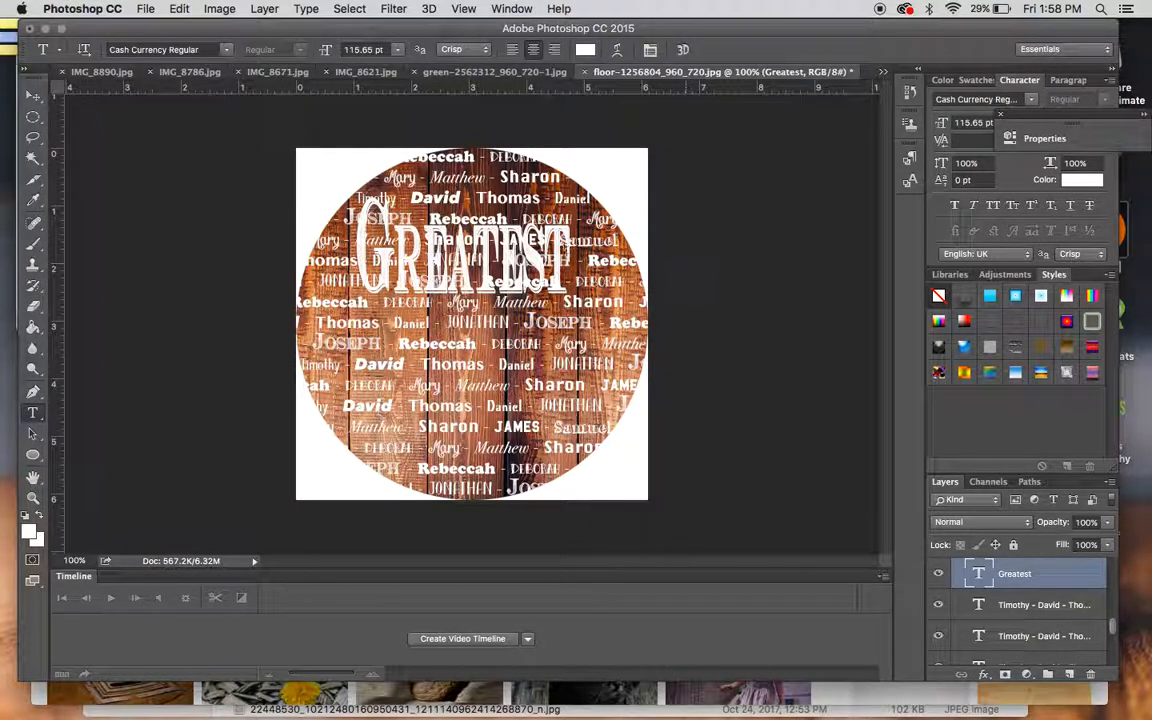
Step: Add the words "Mom" and "Ever" on separate new lines below "Greatest" in the same text layer
click(568, 262)
key(Return)
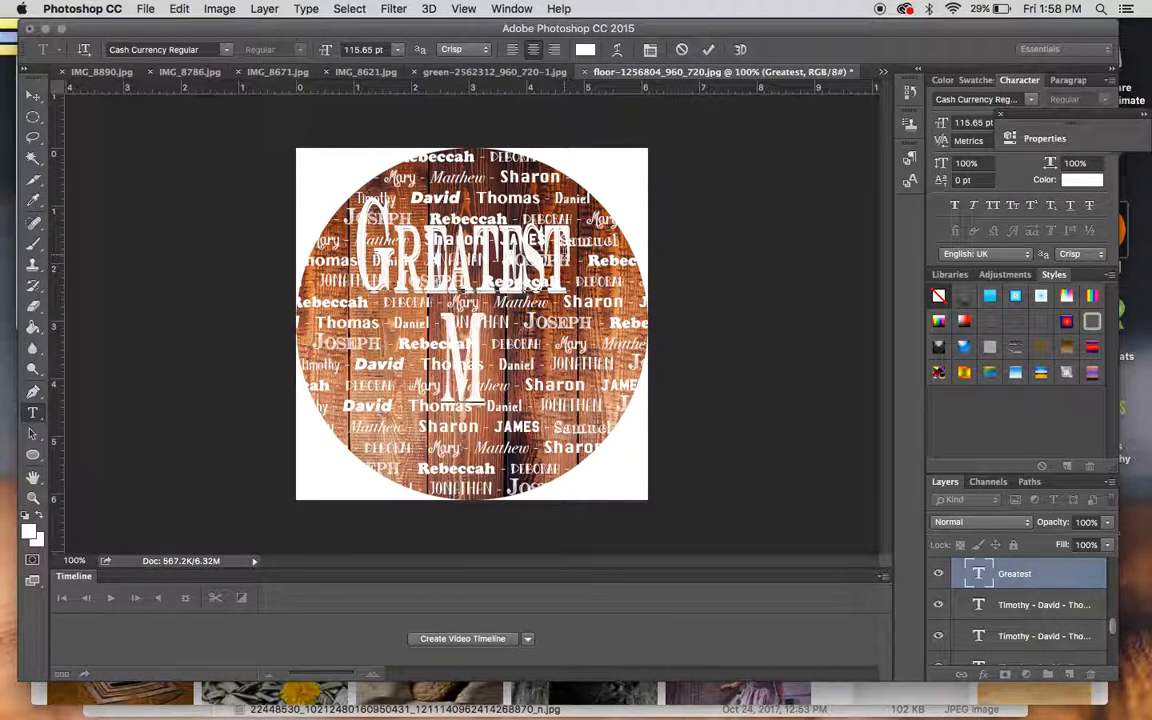
text(Mom)
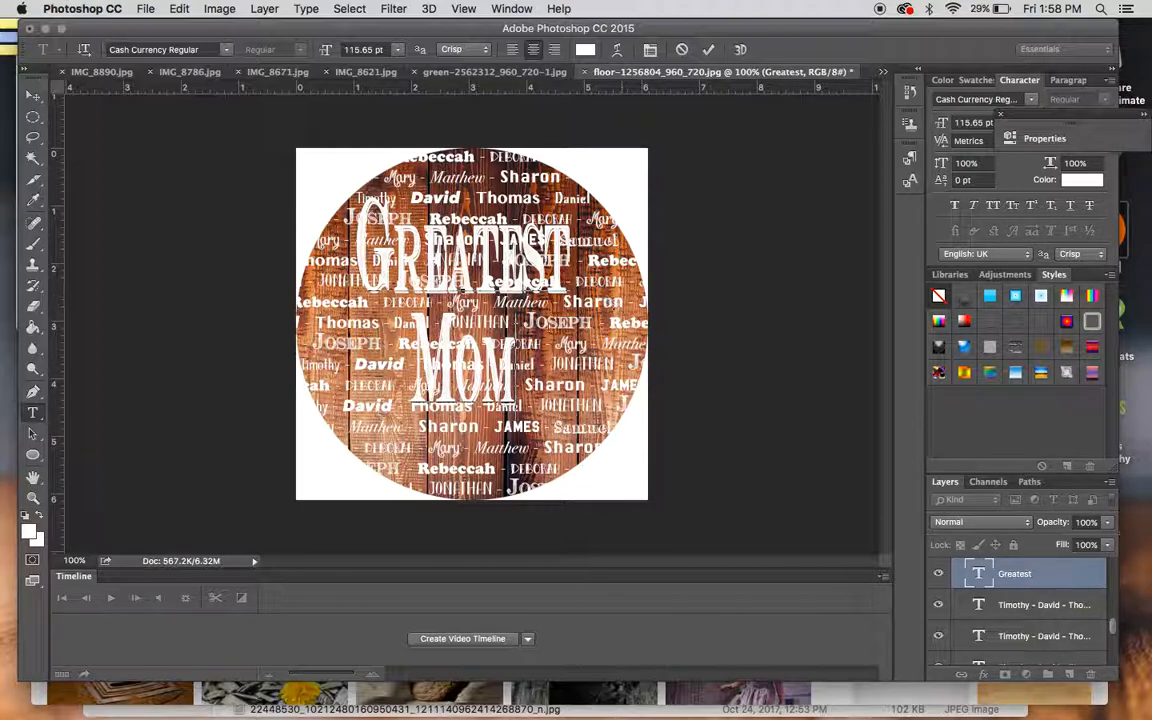
key(Return)
text(Ever)
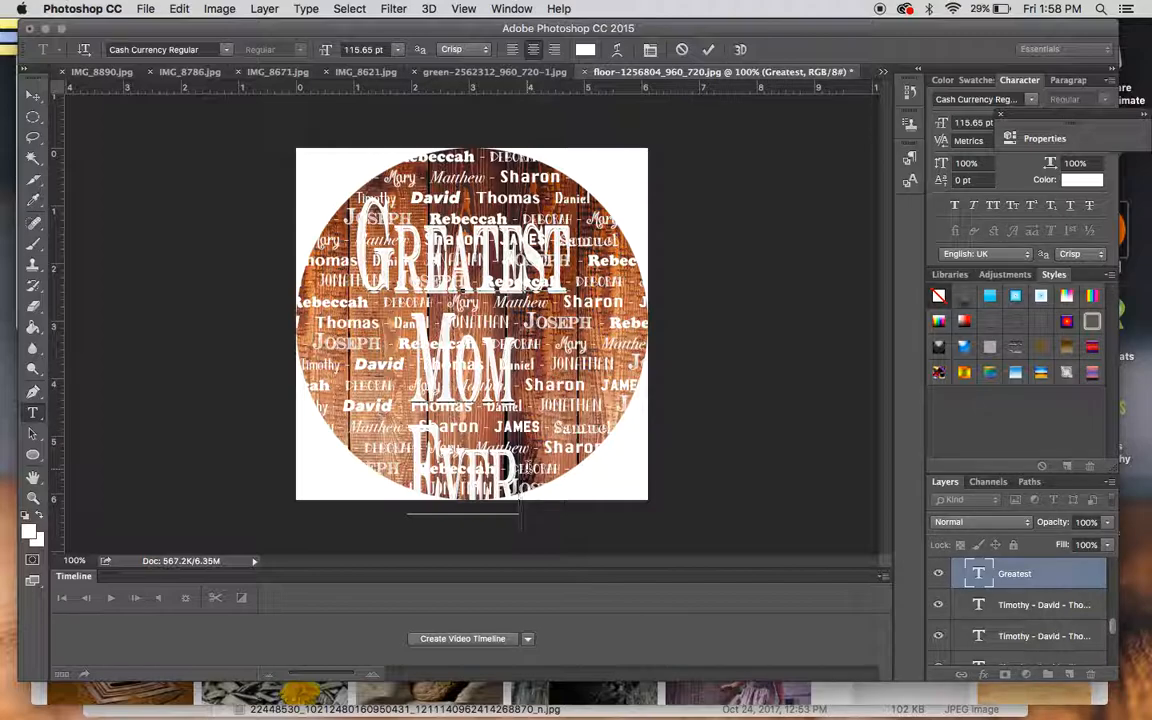
Step: Select the whole "Greatest Mom Ever" text and set its color to black, 000000
drag(519, 512, 296, 193)
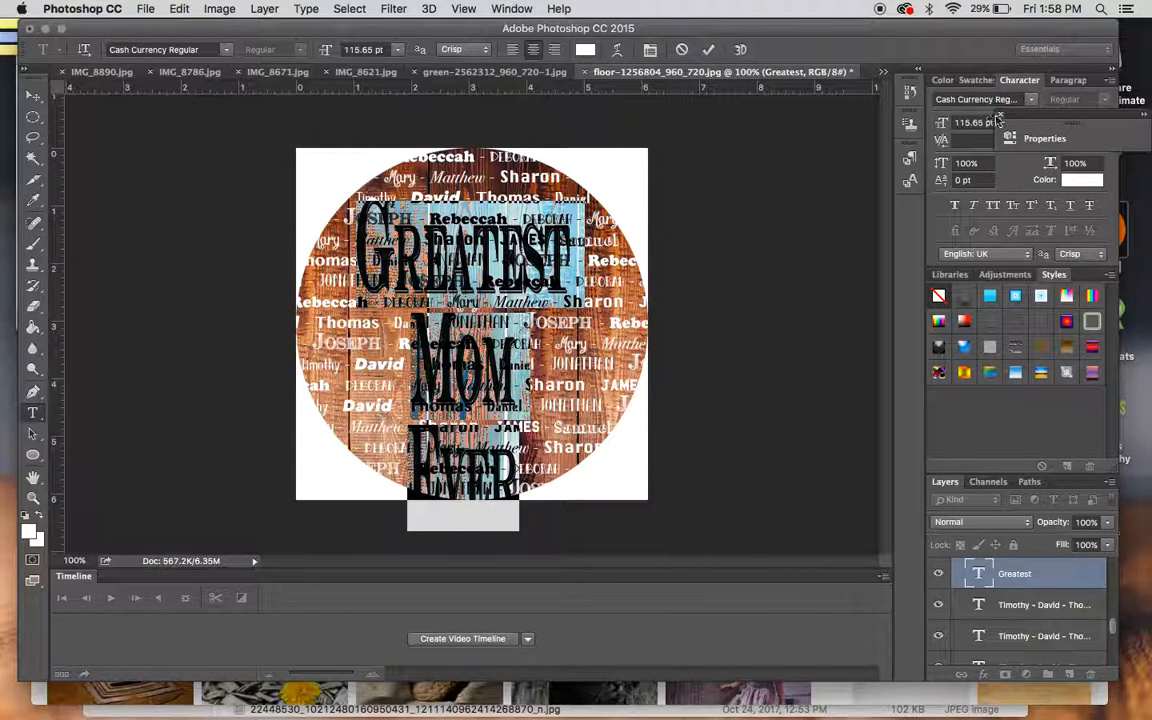
click(1084, 180)
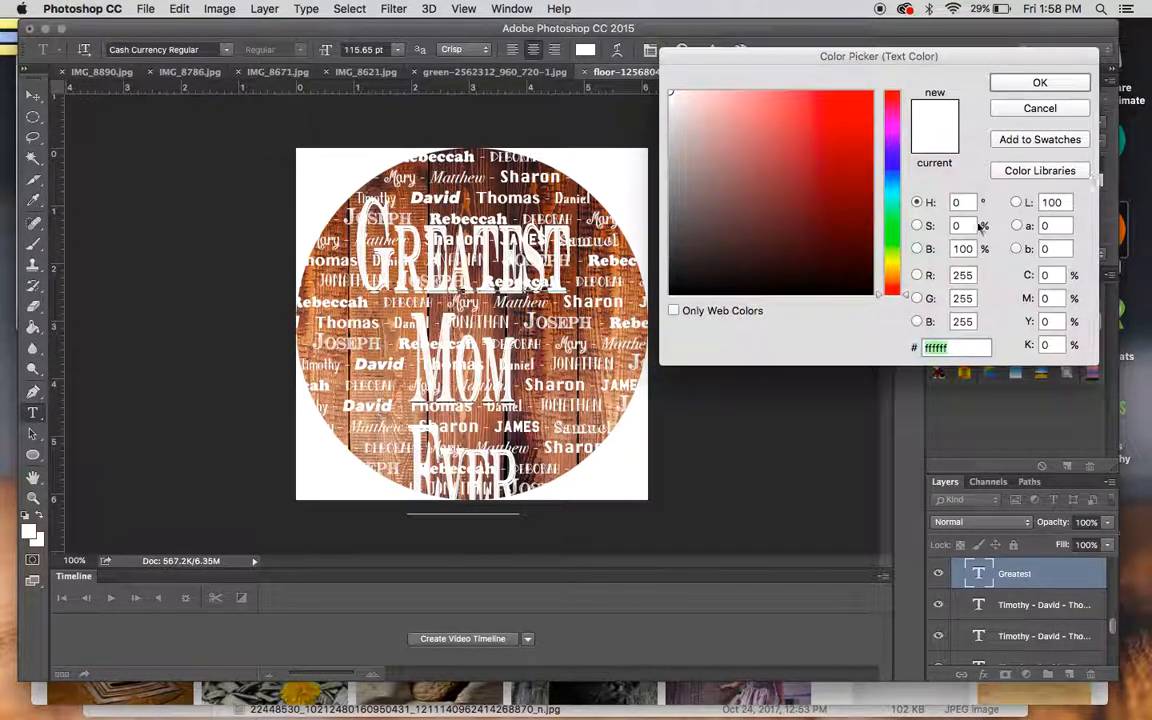
text(000000)
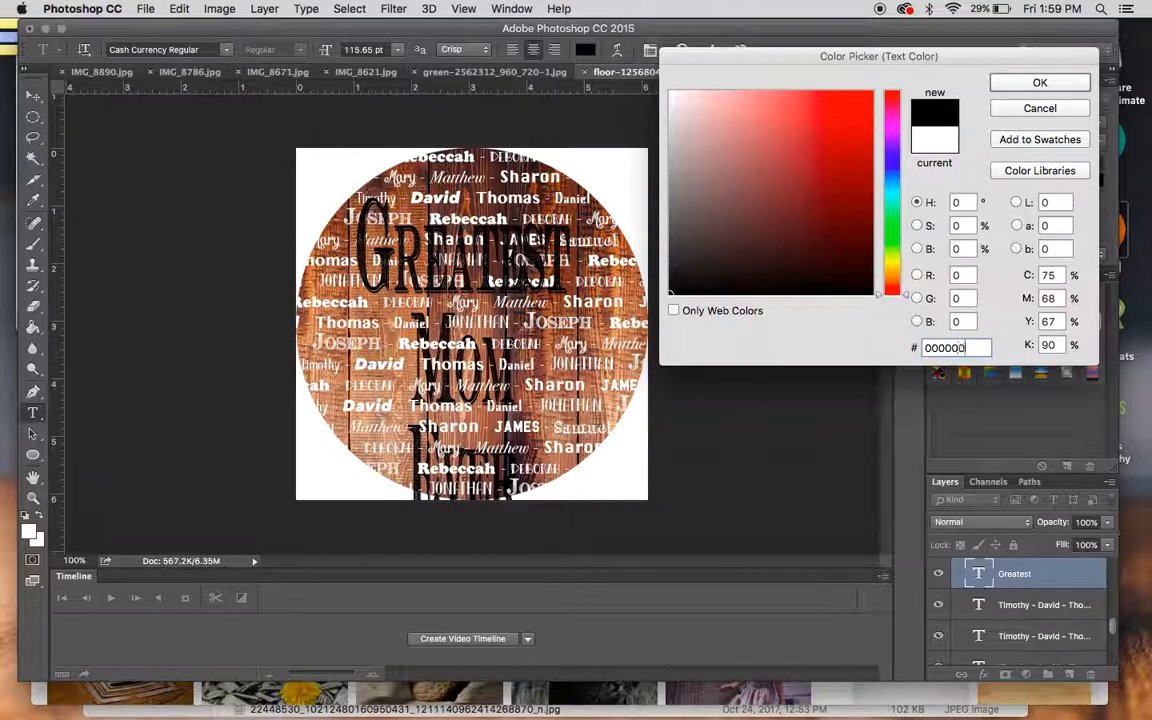
key(Return)
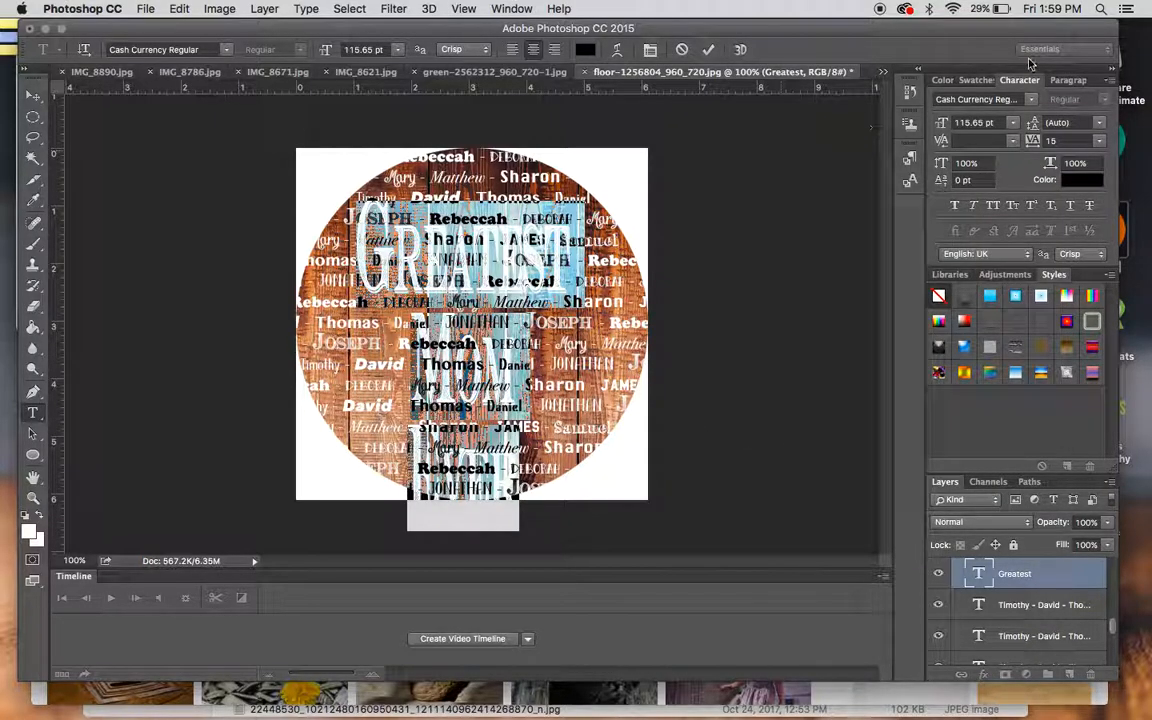
Step: Try the College Bold font on the selected "Greatest Mom Ever" text
click(1031, 99)
scroll(960, 470, down, 3)
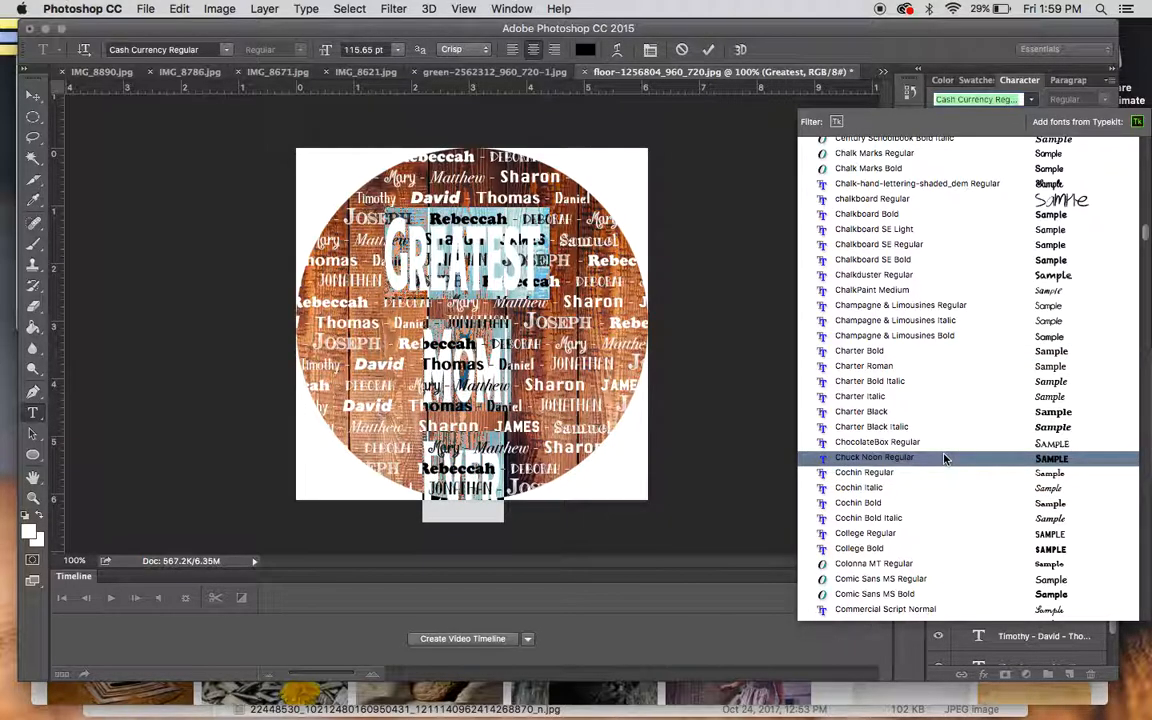
click(950, 549)
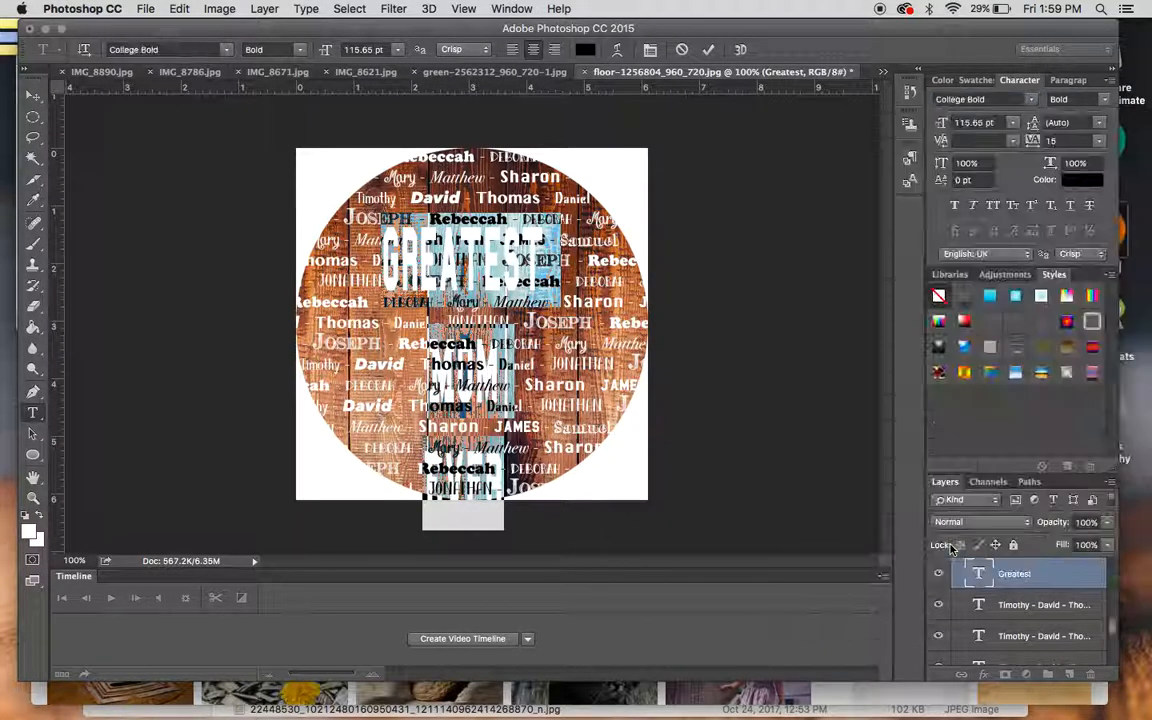
Step: Set the font of the "Greatest Mom Ever" text to Gill Sans UltraBold
click(1034, 103)
scroll(1020, 390, down, 5)
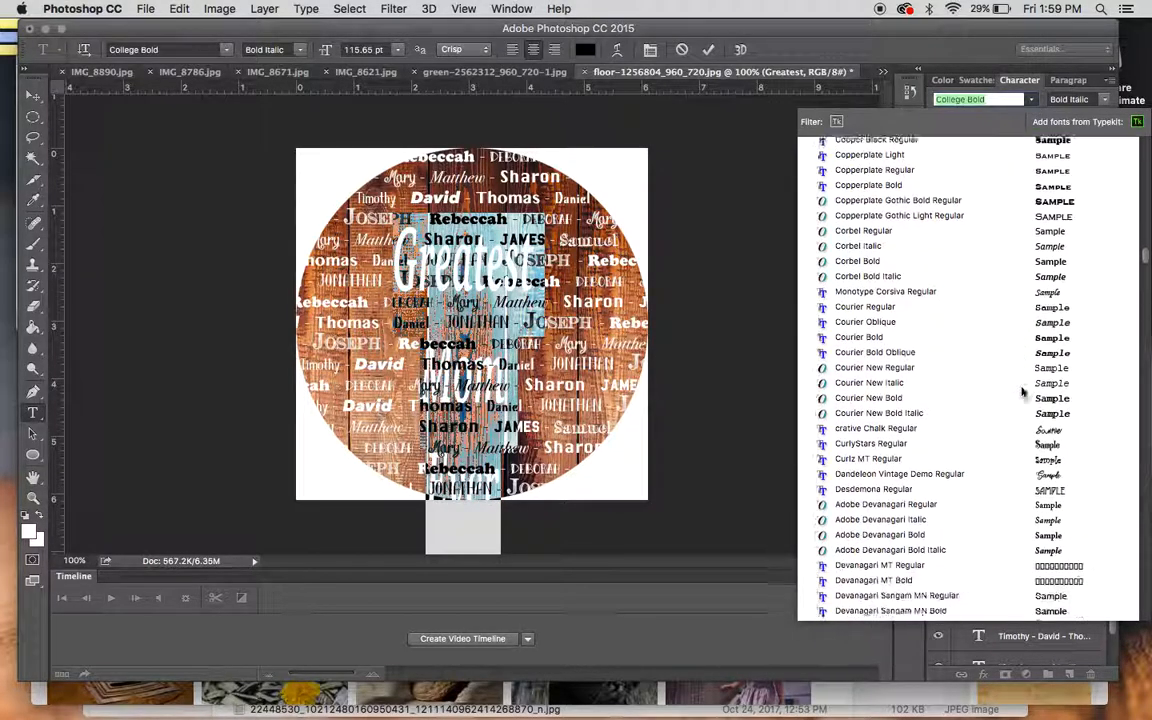
scroll(1020, 390, down, 5)
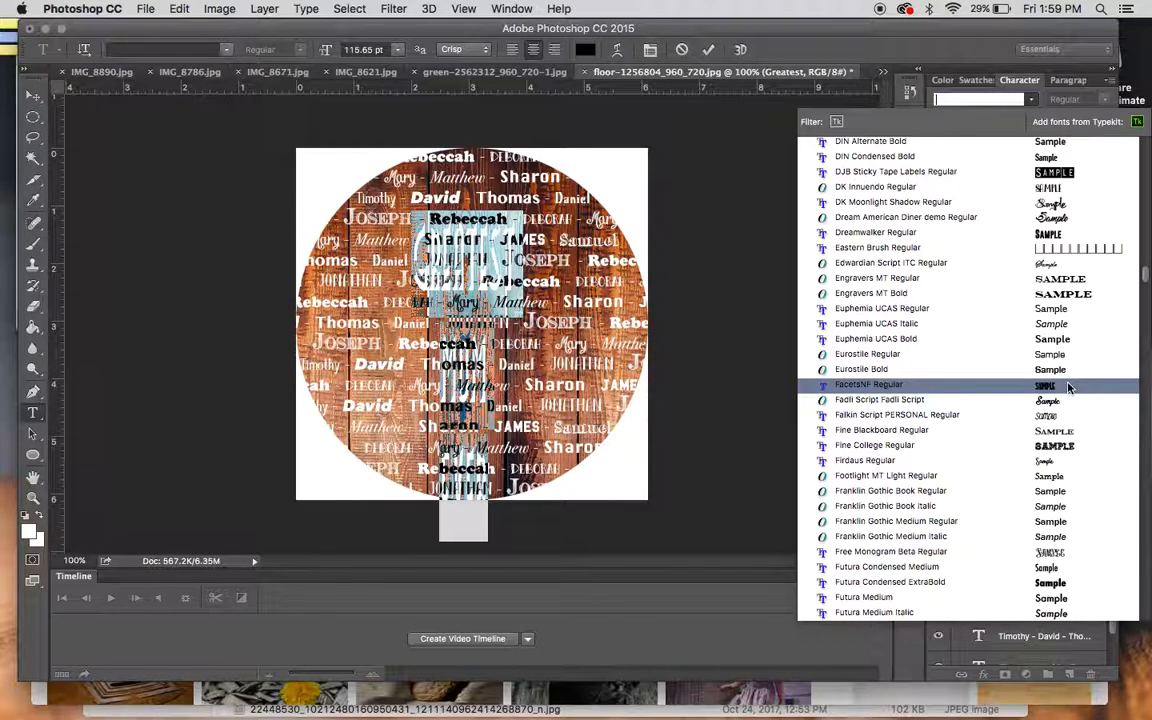
scroll(1067, 430, down, 5)
scroll(1067, 450, down, 2)
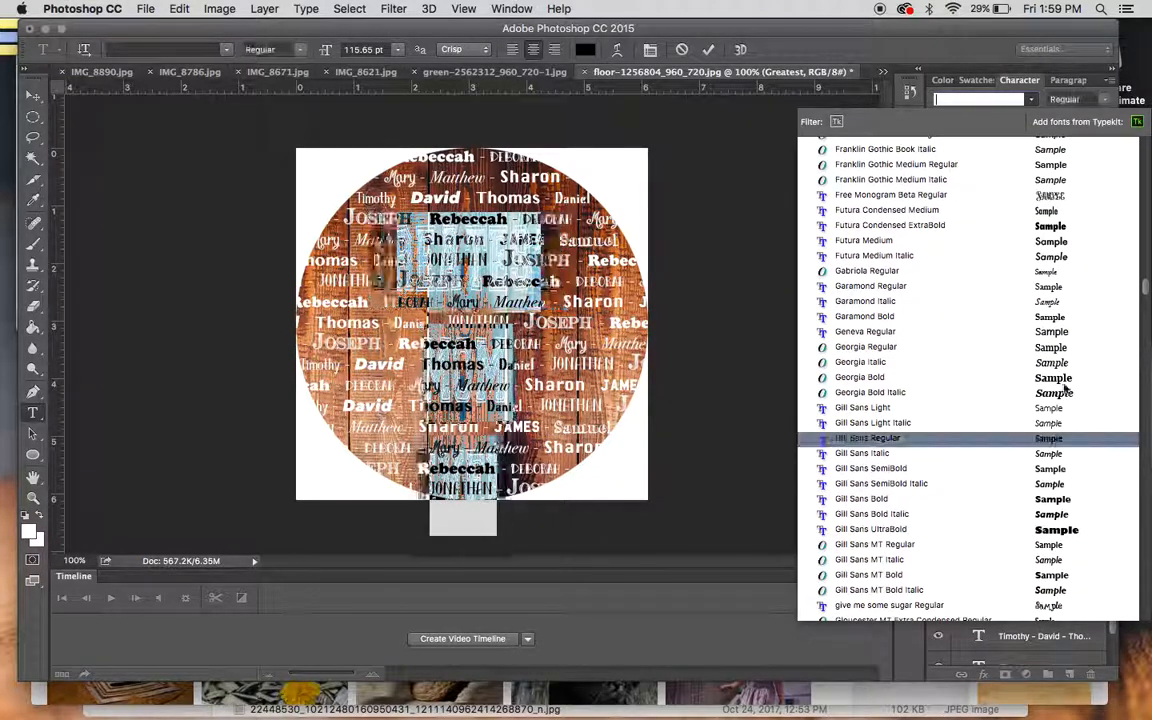
click(1049, 529)
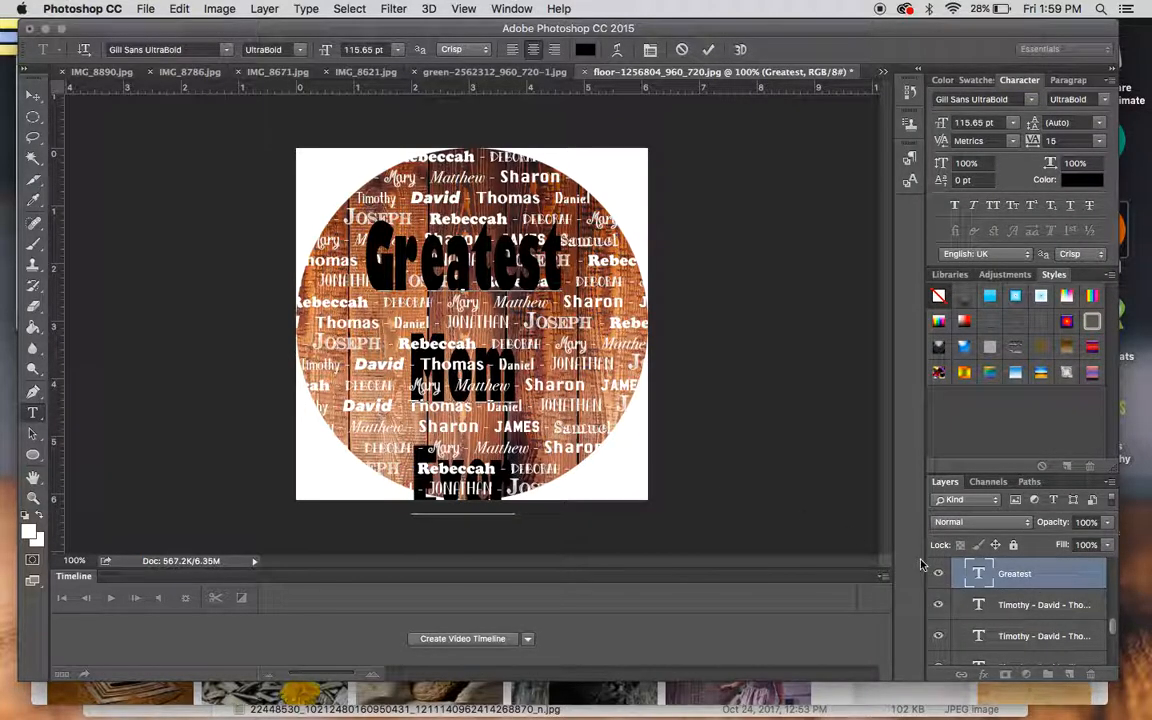
Step: Move the "Greatest Mom Ever" text layer out of Group 1 to the top of the layer stack, above Layer 1
scroll(1098, 598, up, 5)
scroll(1098, 598, down, 3)
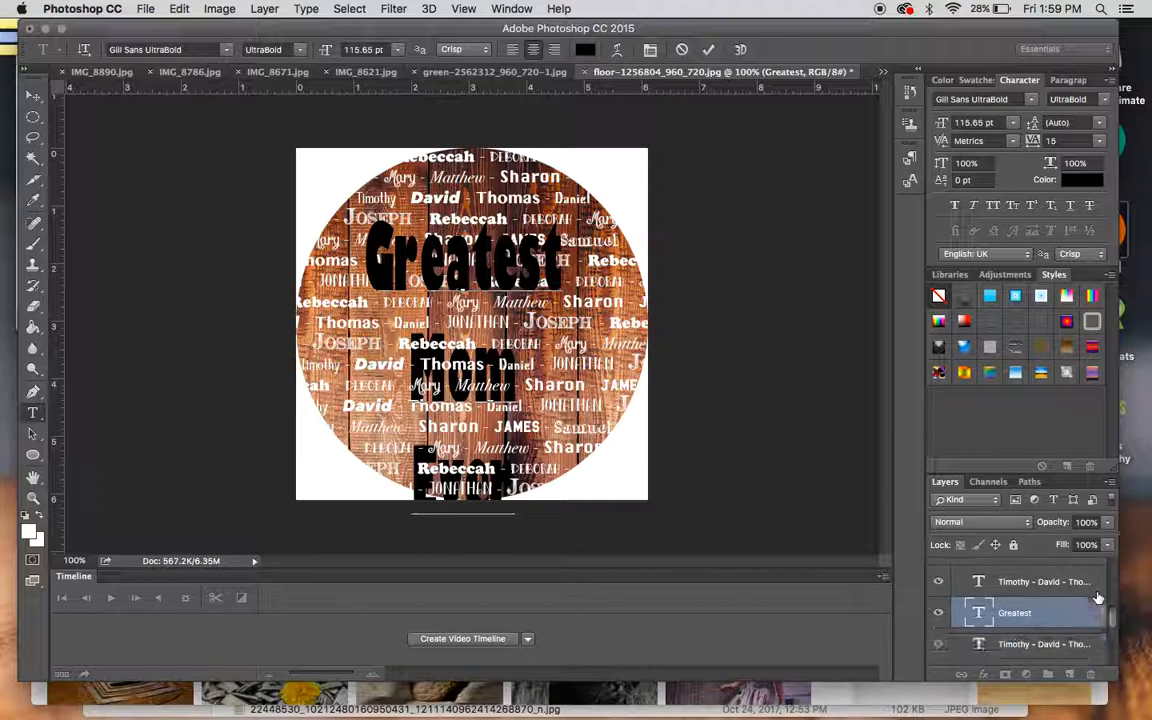
click(1036, 618)
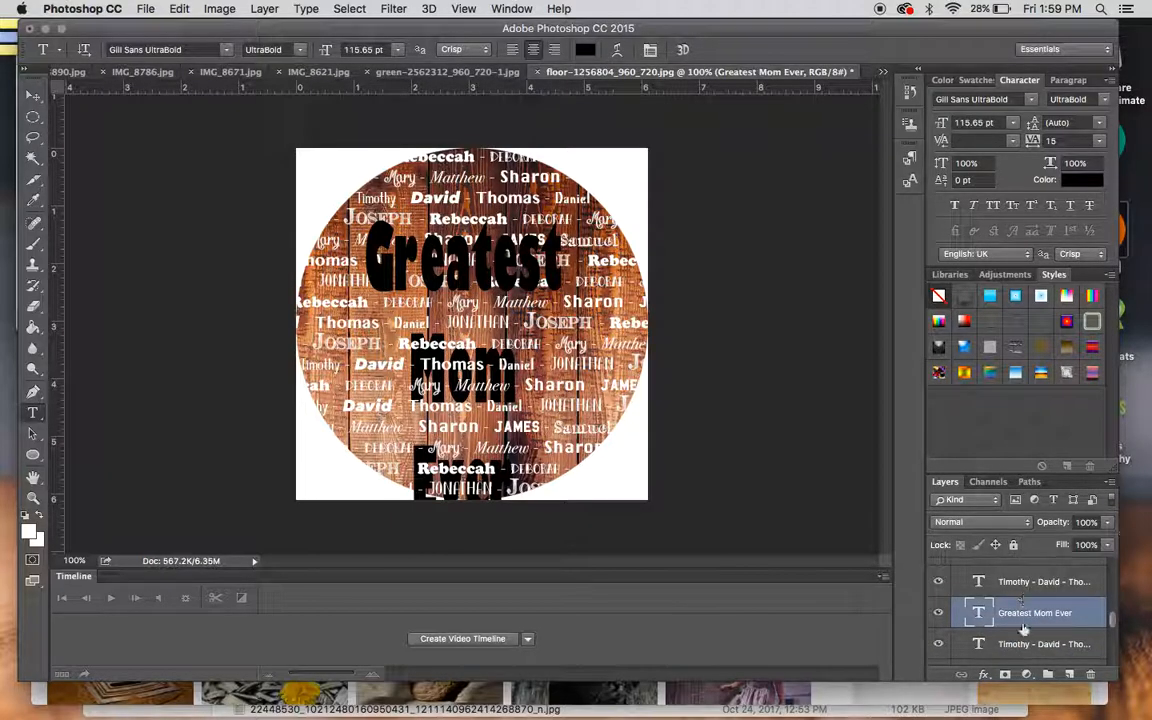
drag(1024, 617, 1022, 572)
Step: Select all of the "Greatest Mom Ever" text and set its leading to 72 pt
click(513, 484)
key(super+a)
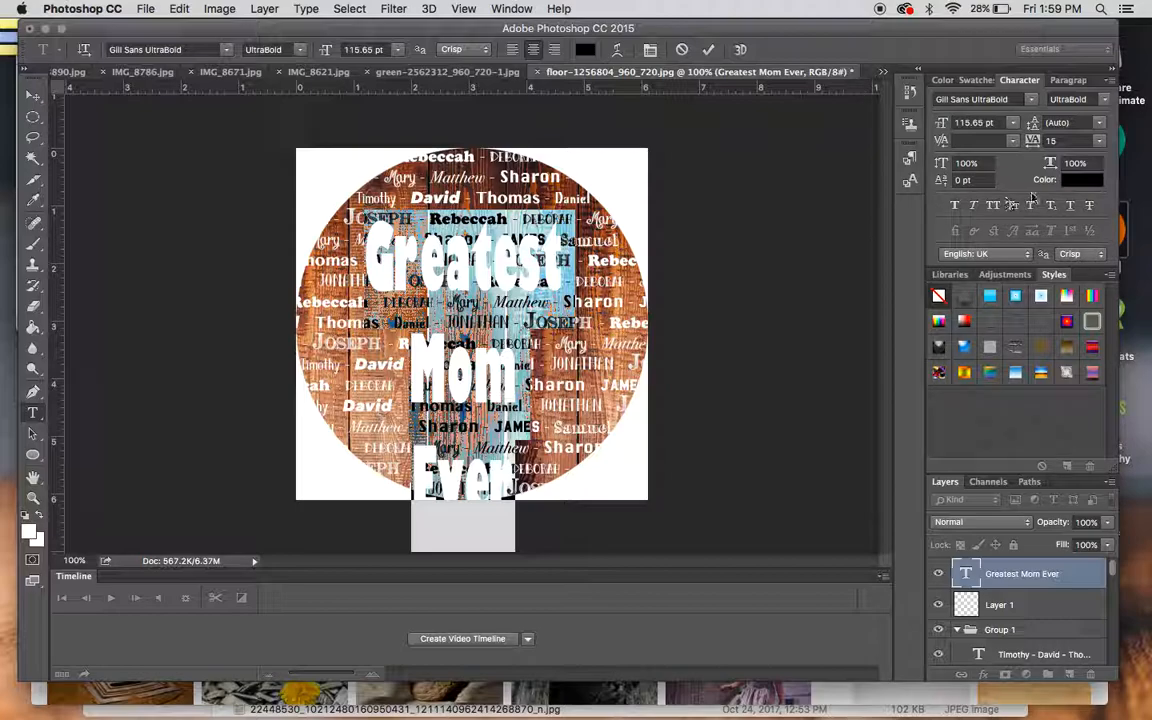
click(1099, 127)
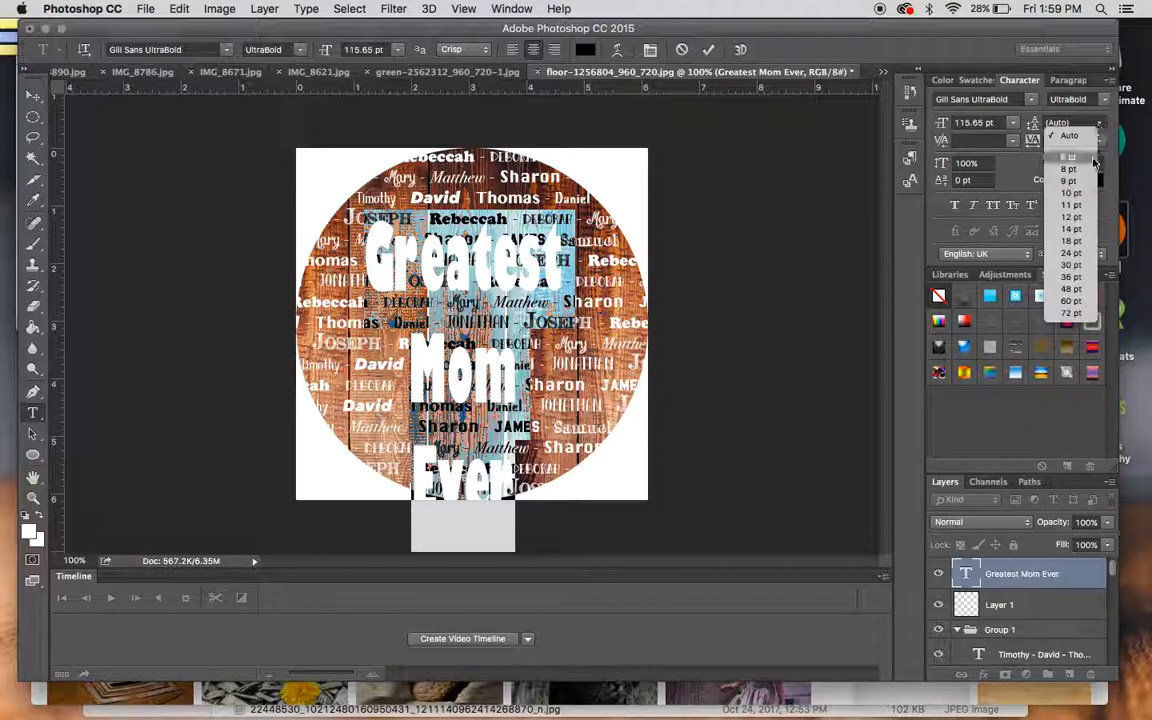
click(1086, 317)
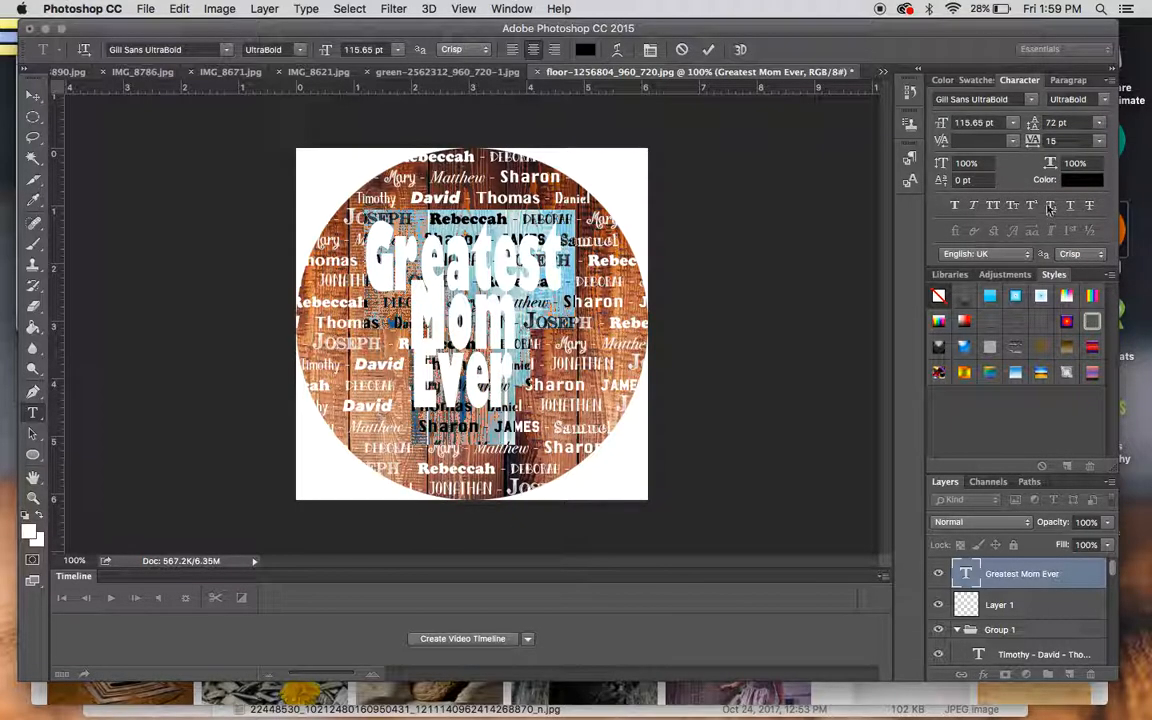
Step: Set the leading of the selected "Greatest Mom Ever" text to 80 pt
click(1067, 122)
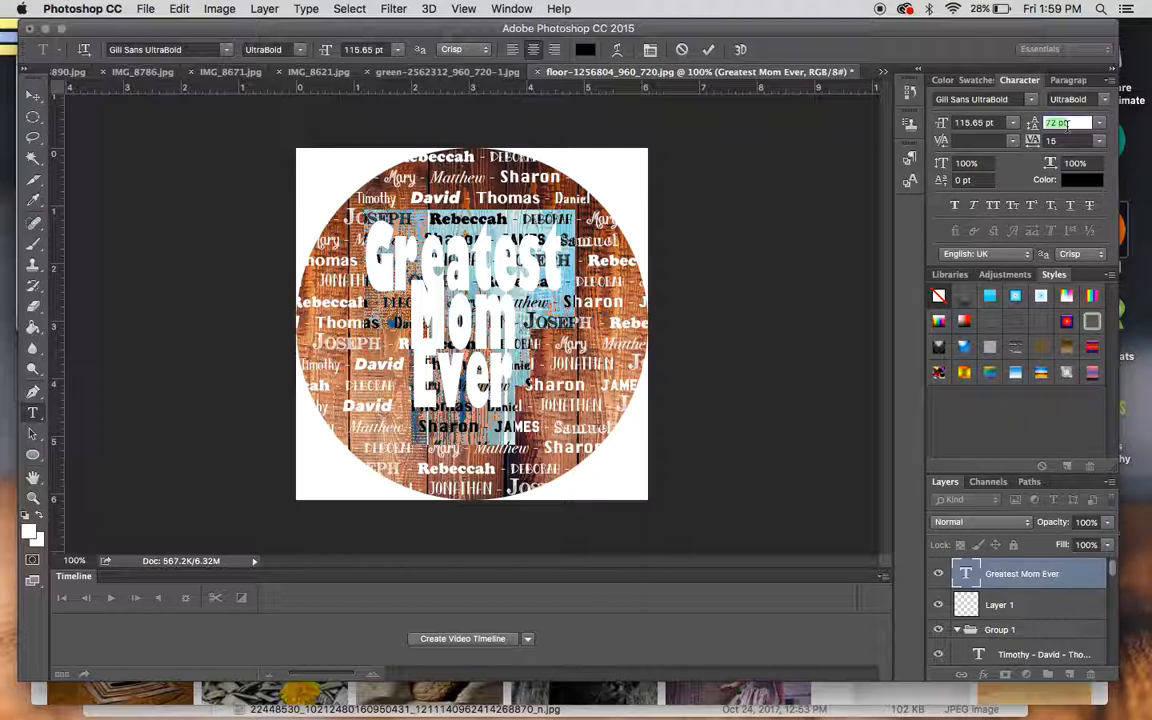
text(80)
key(Return)
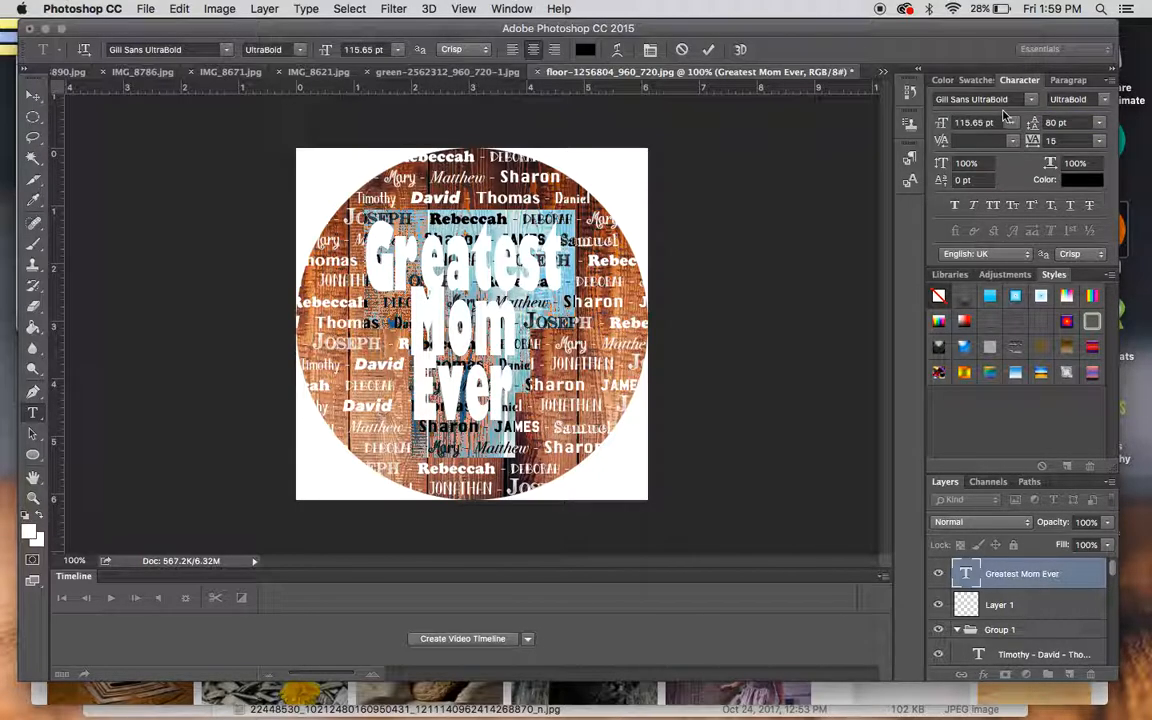
Step: Preview further fonts on the "Greatest Mom Ever" text and set it to Phosphate Solid
click(1003, 100)
click(1030, 100)
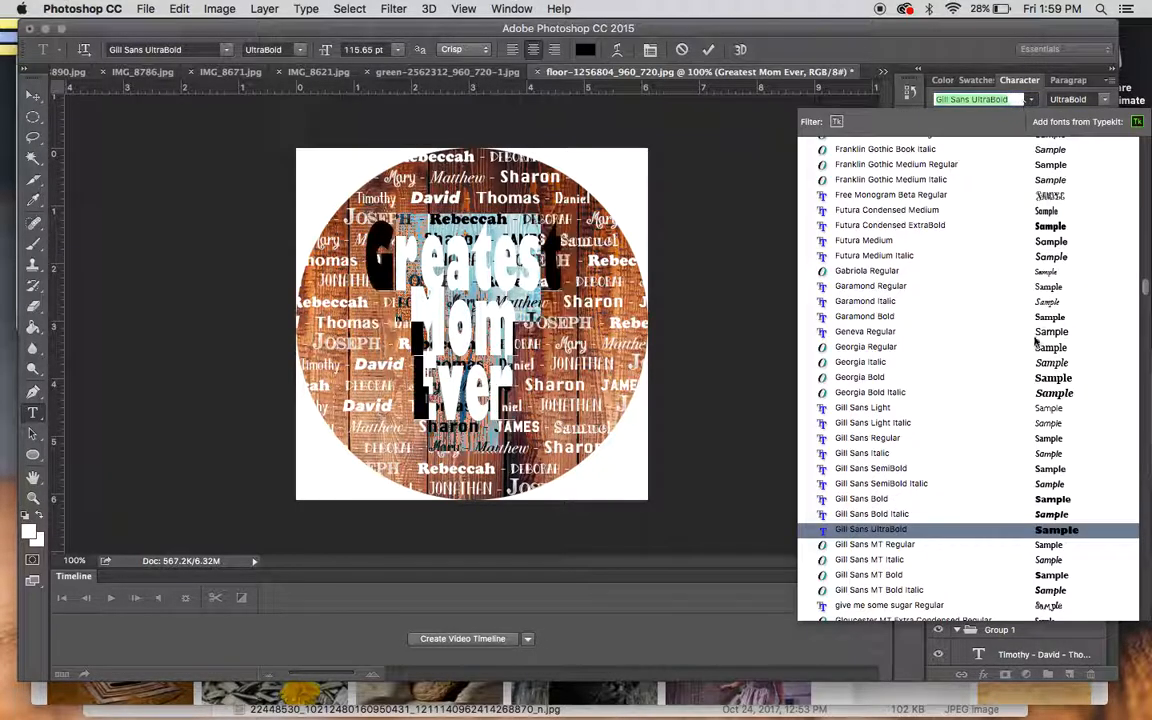
scroll(1035, 360, down, 10)
scroll(1033, 415, down, 5)
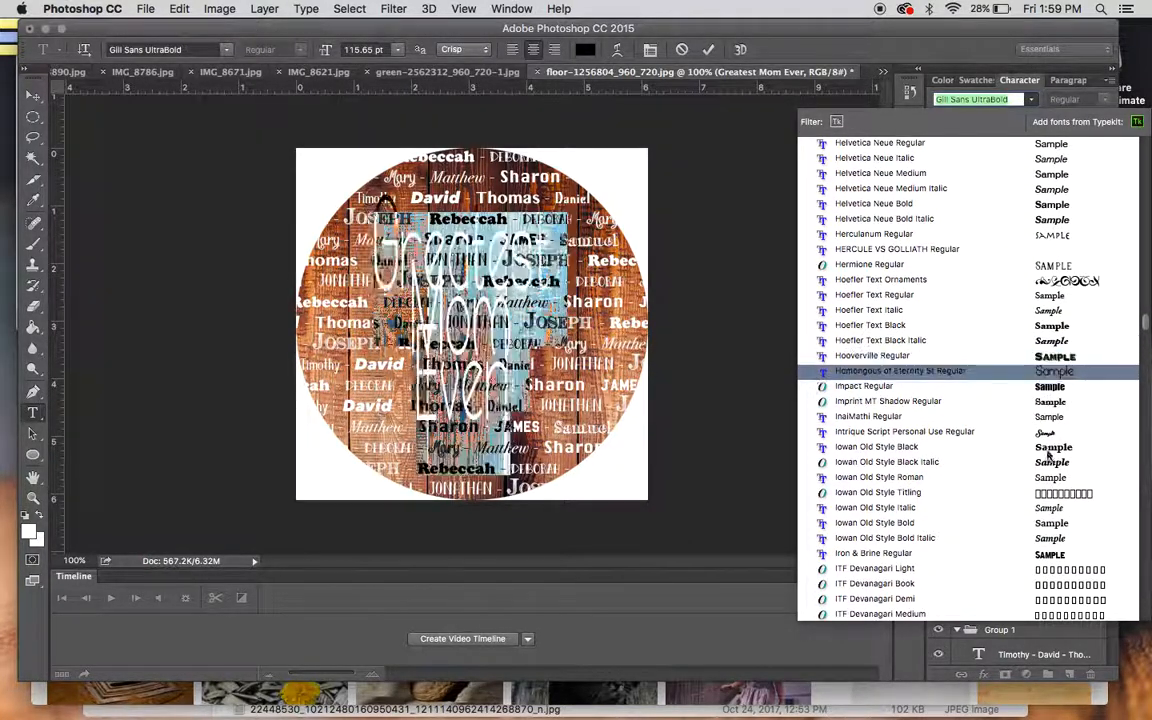
scroll(1052, 450, down, 1)
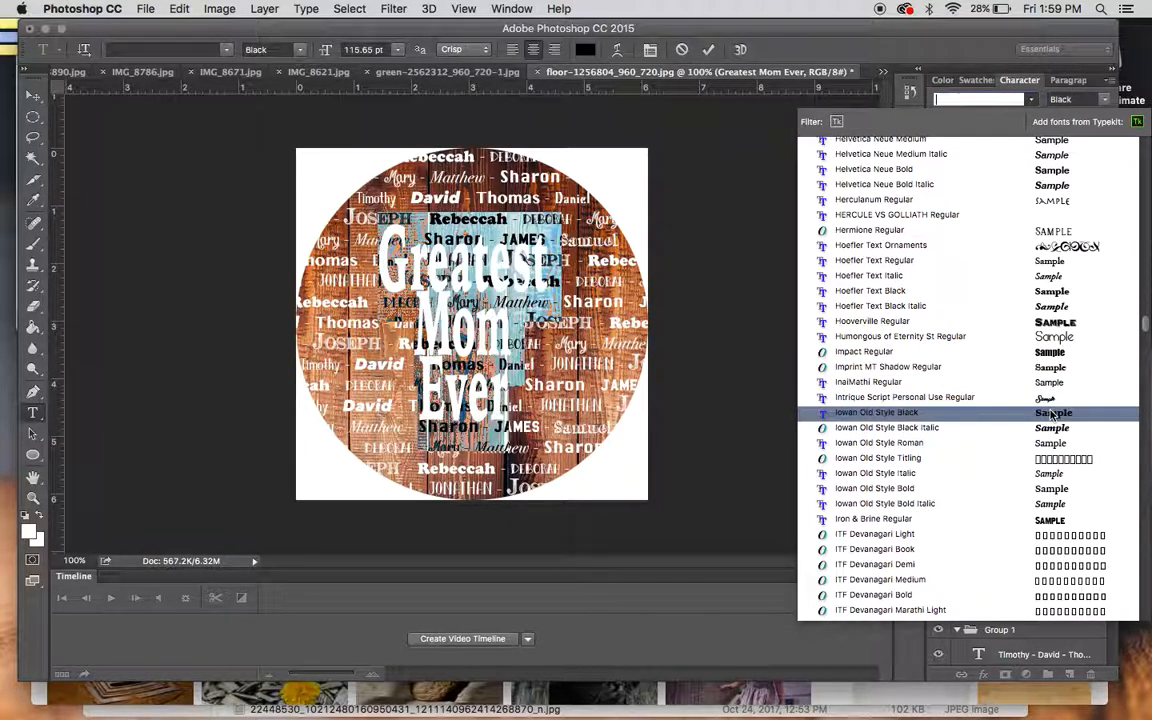
scroll(1050, 413, down, 6)
scroll(1050, 413, down, 15)
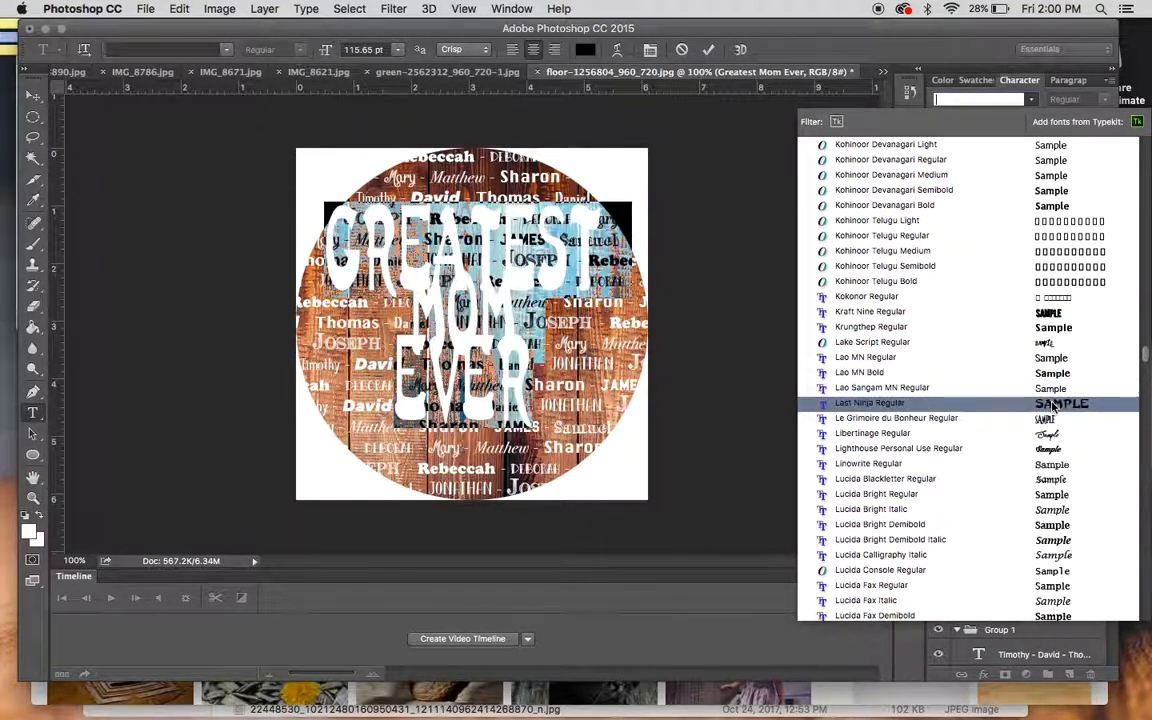
scroll(1052, 420, down, 13)
scroll(1052, 405, down, 9)
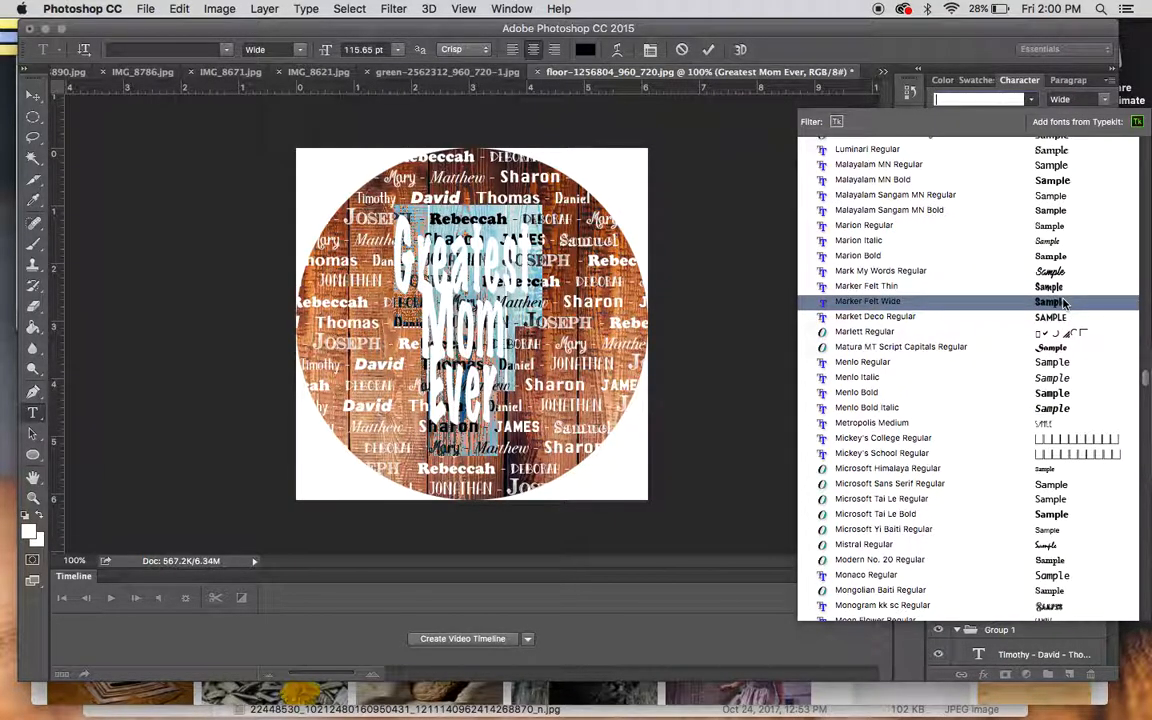
scroll(1065, 302, down, 8)
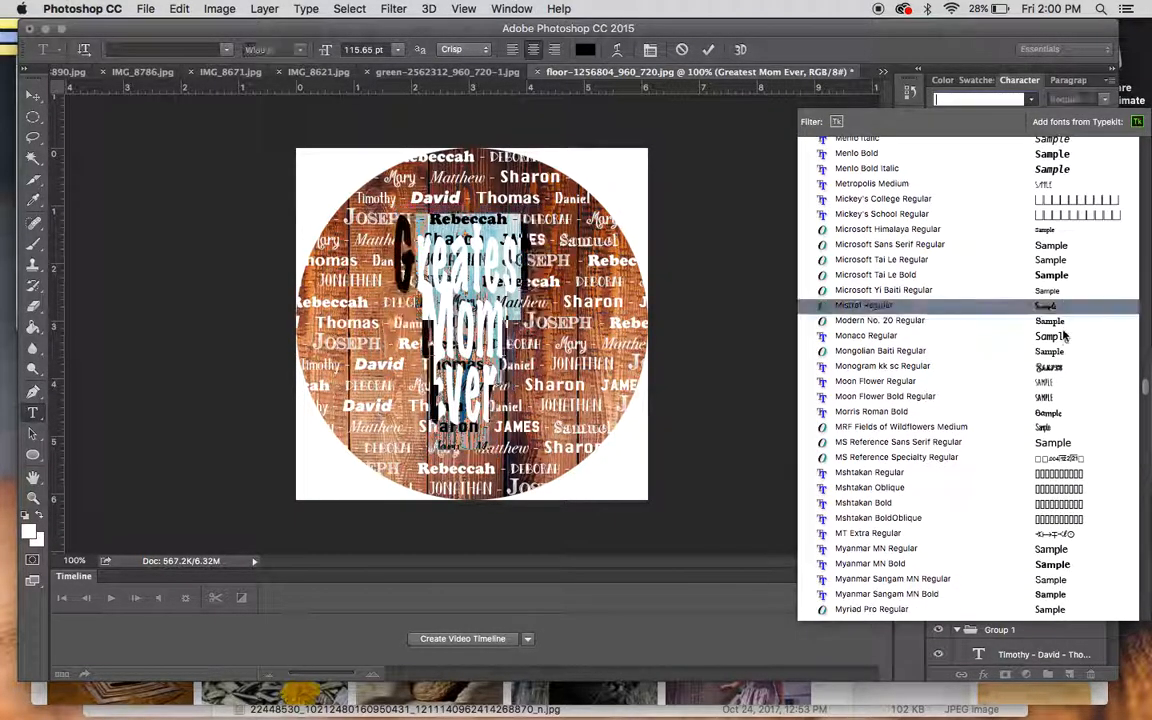
scroll(1062, 350, down, 10)
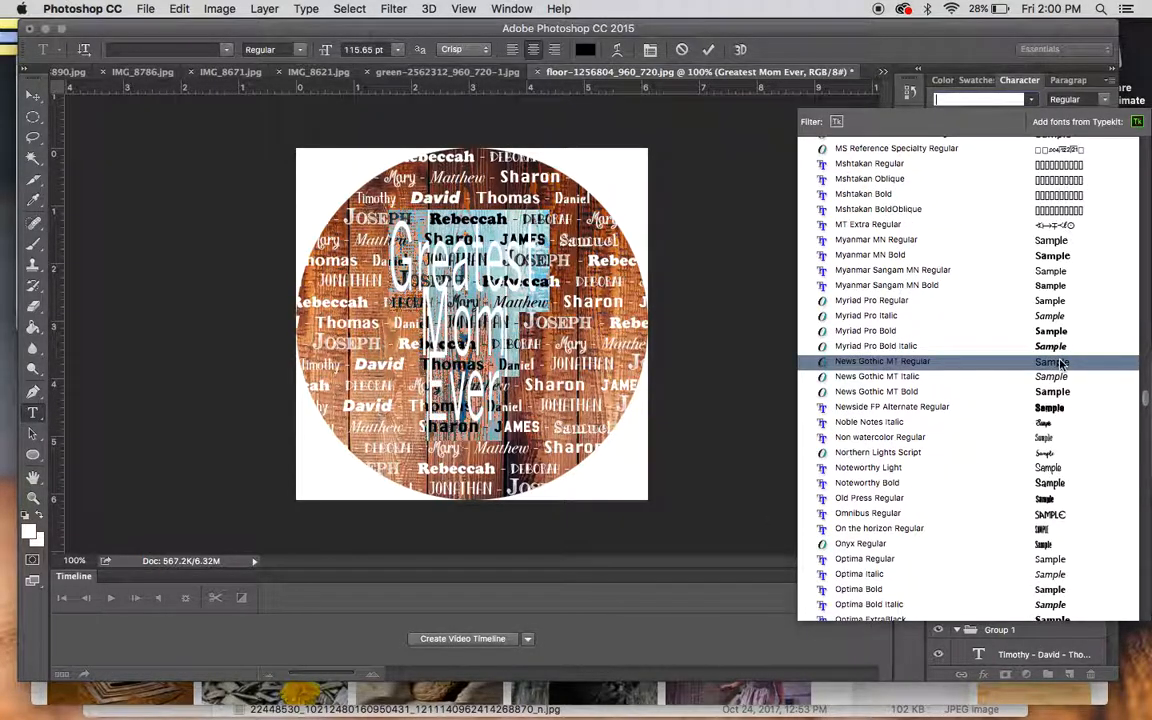
scroll(1062, 363, down, 1)
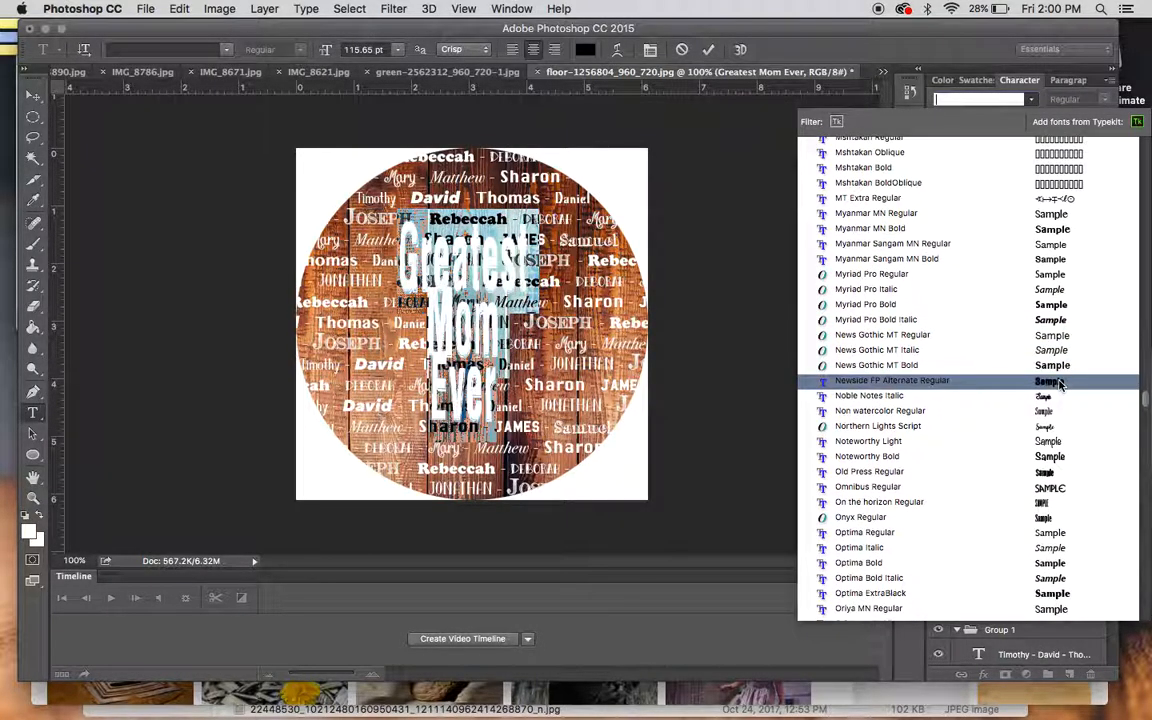
scroll(1062, 386, down, 20)
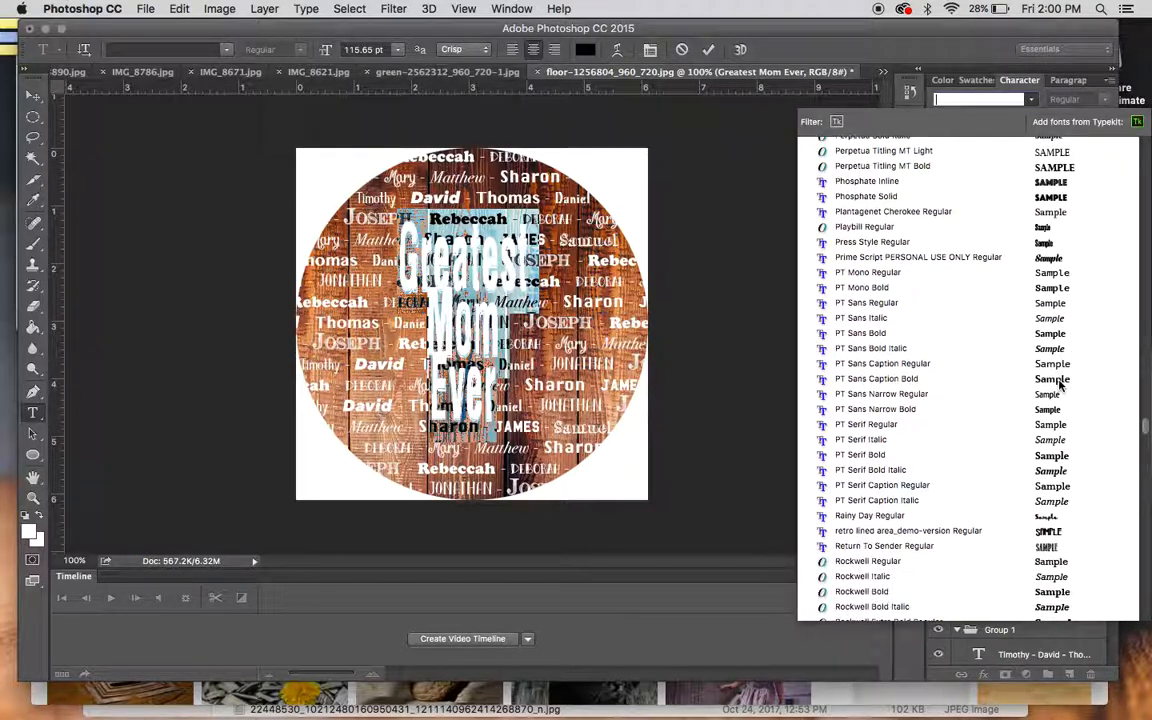
scroll(1058, 285, up, 3)
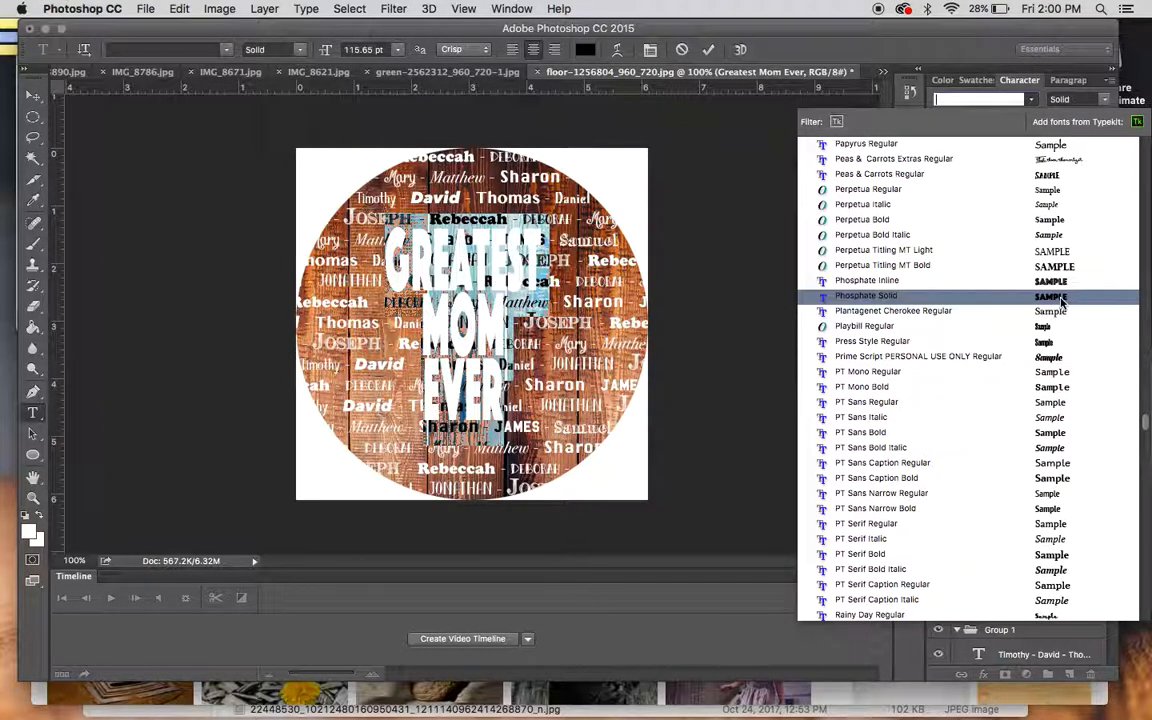
click(1062, 298)
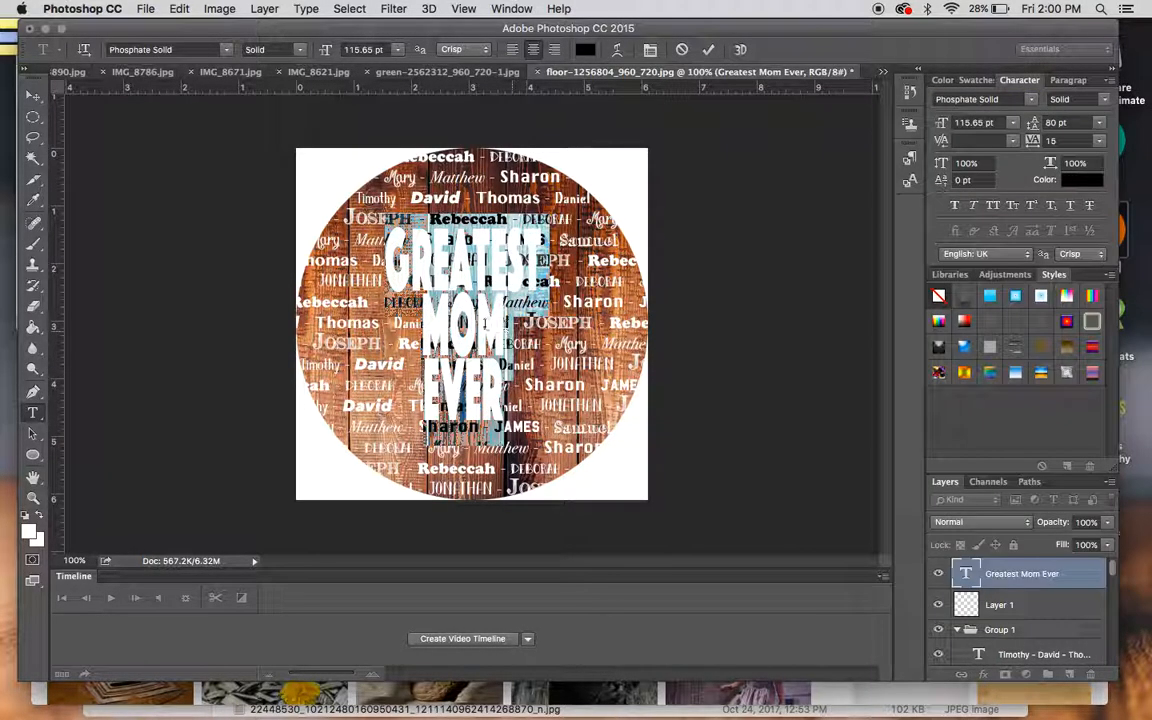
Step: Remove the line break before "Ever" so that it shares a line with "Mom"
click(473, 318)
drag(514, 403, 224, 204)
click(555, 248)
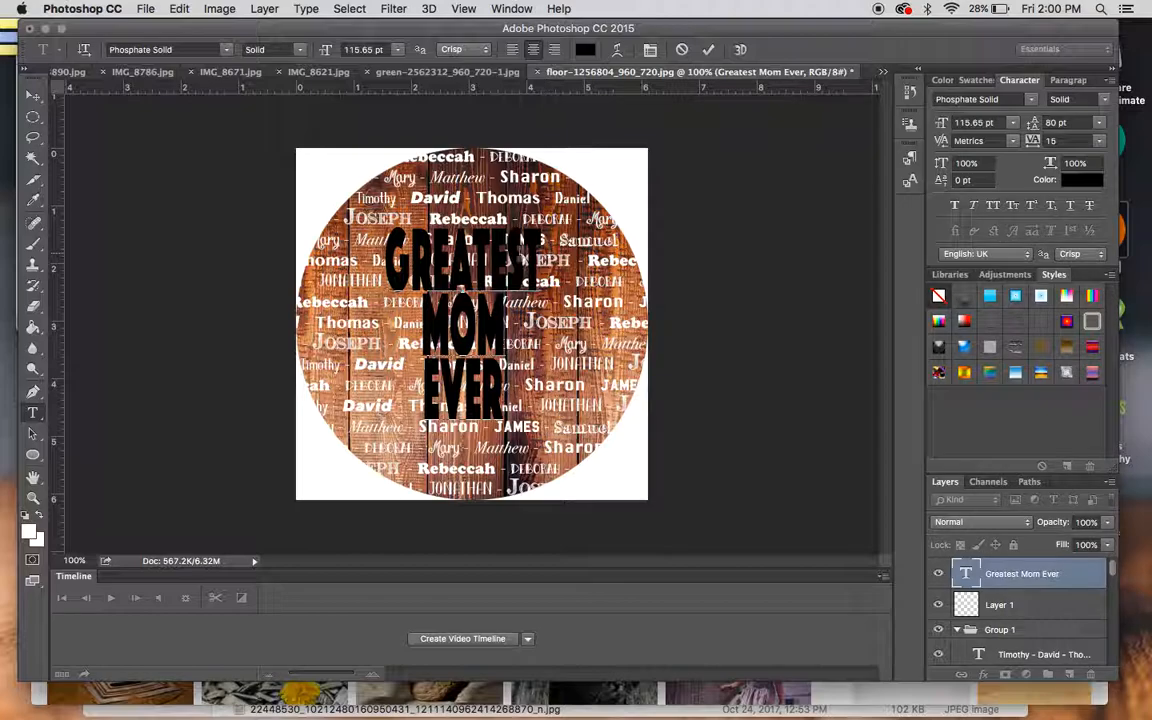
click(414, 401)
key(BackSpace)
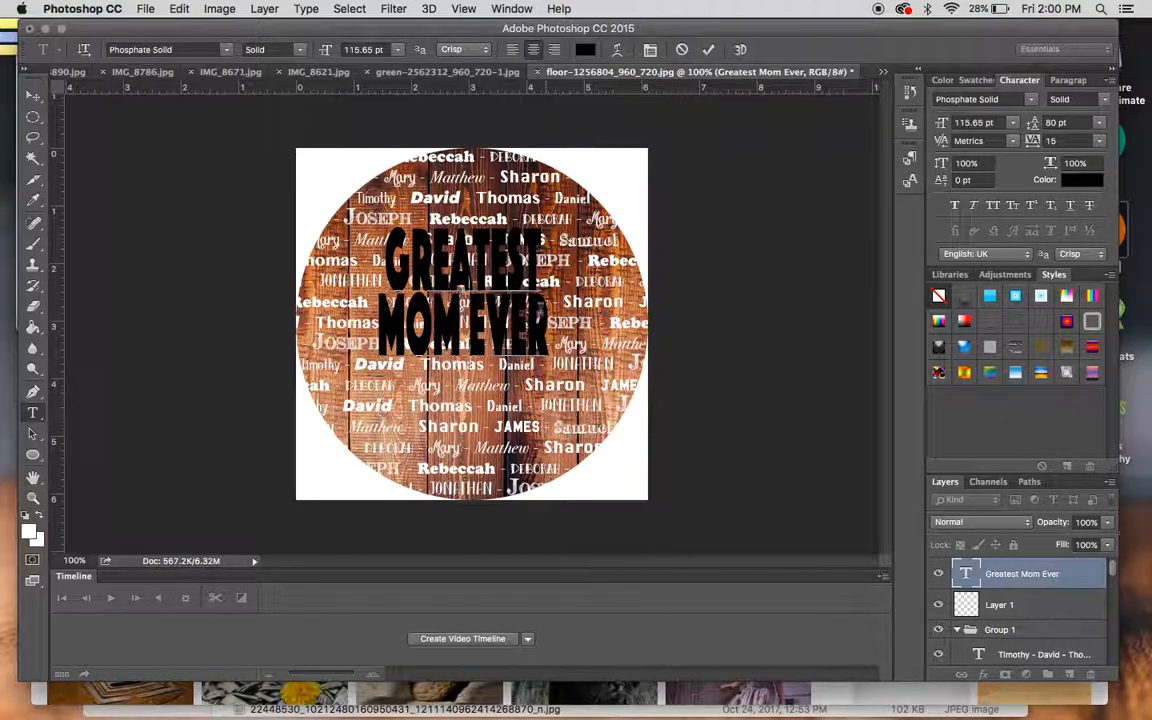
Step: Replace the whole text with "Mother", "Grandmother" and "Great-Grandmother" on three separate lines
drag(551, 322, 370, 218)
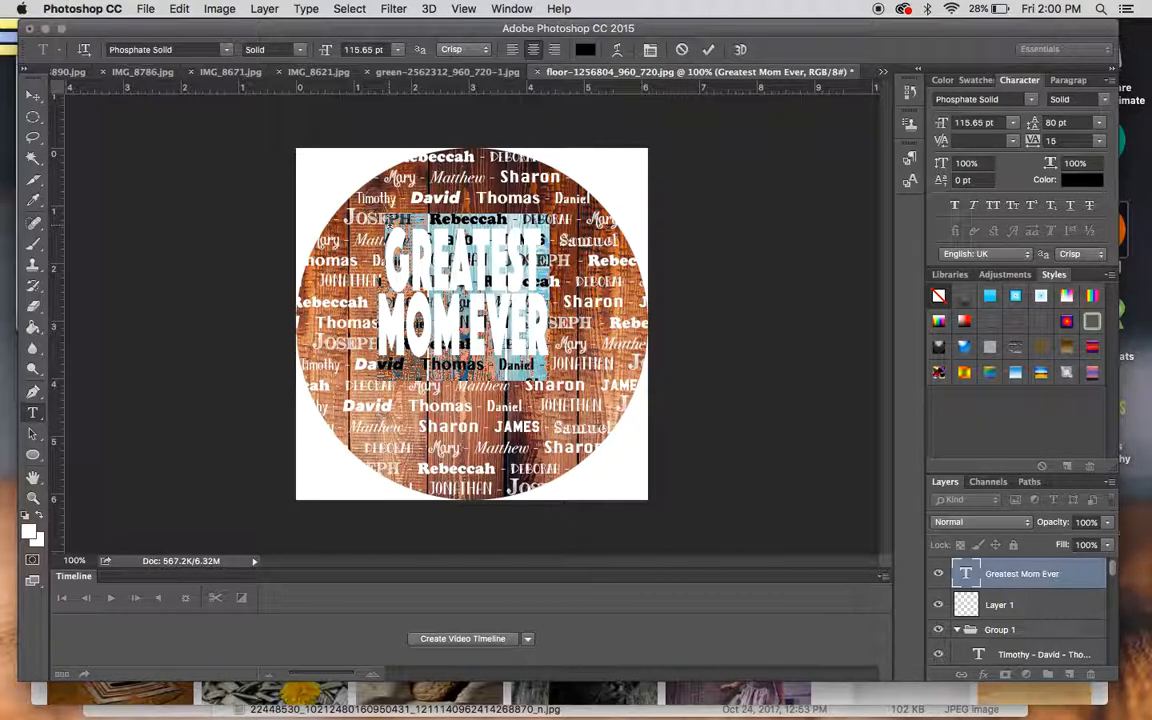
text(MOM)
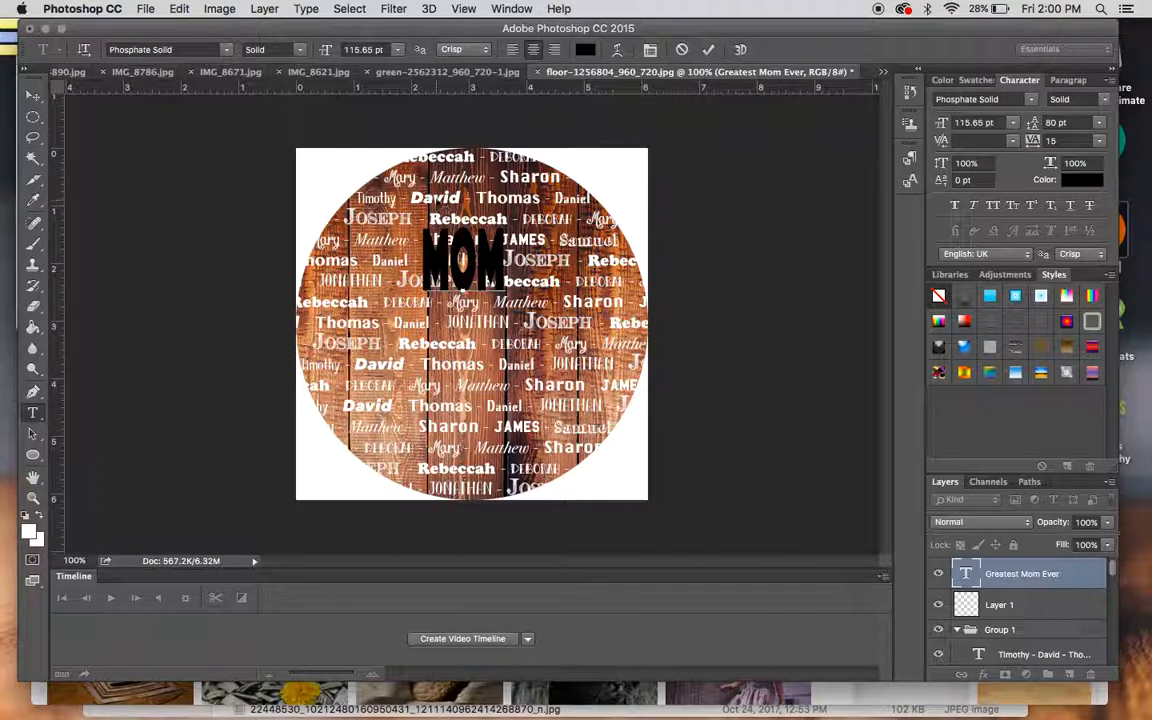
key(super+a)
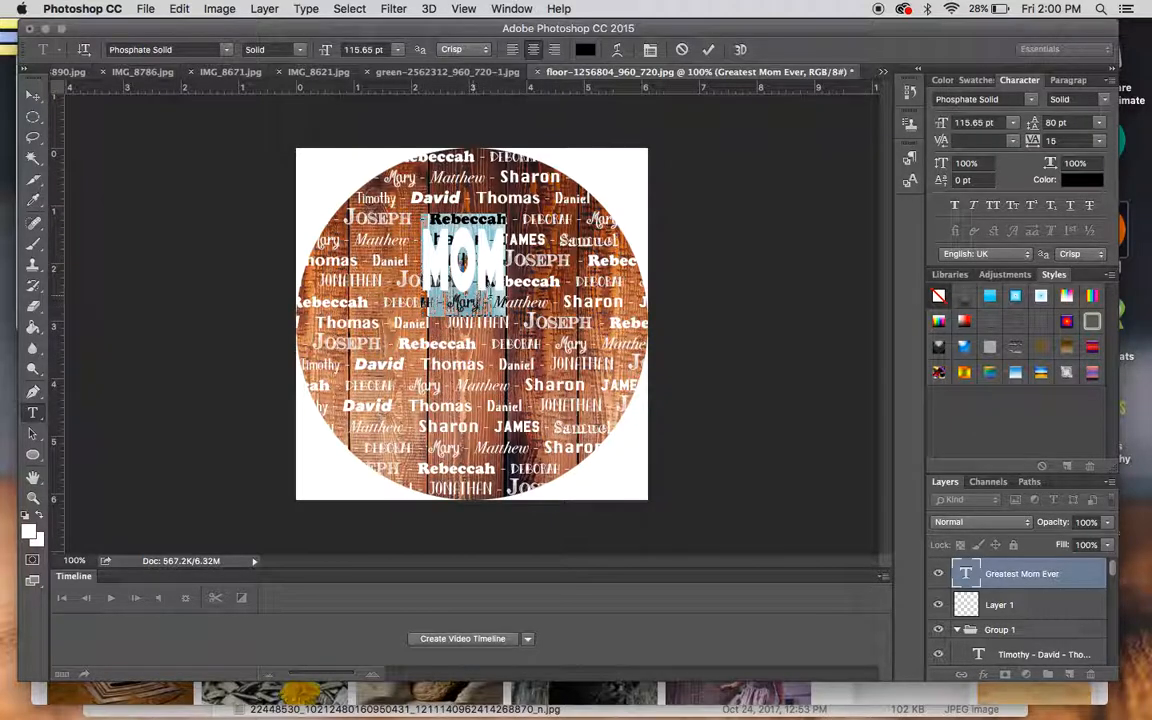
click(507, 284)
key(BackSpace)
text(THER)
key(Return)
text(GRANDMOTH)
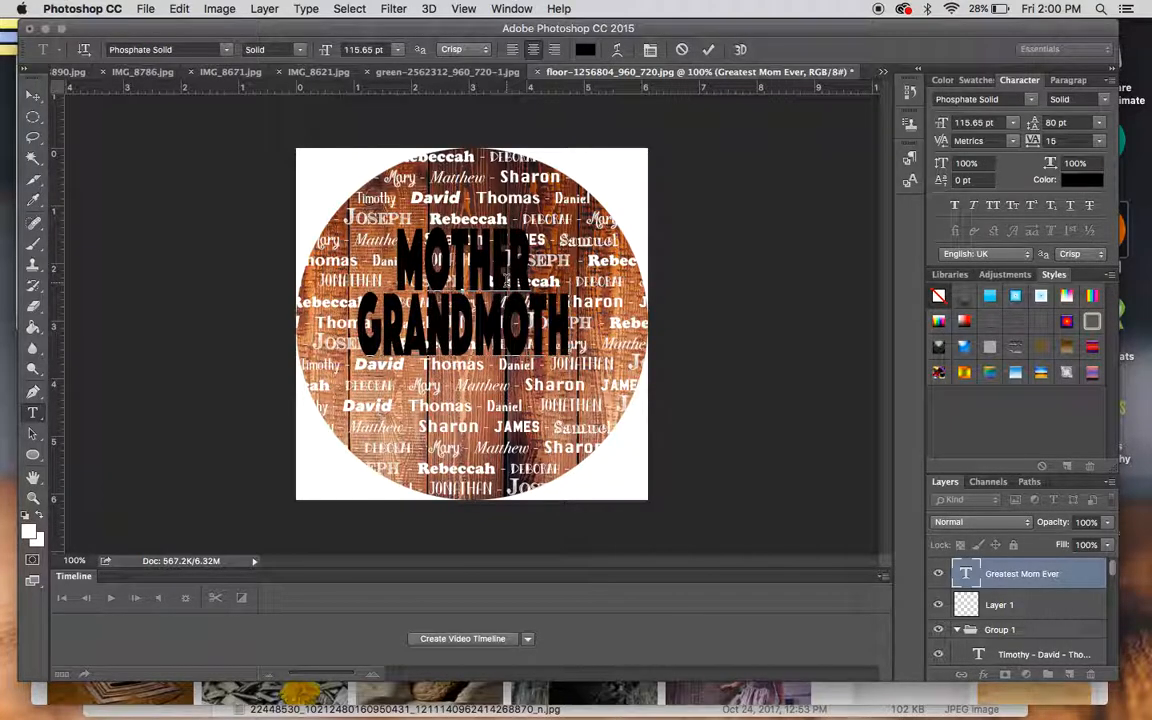
text(ER)
key(Return)
text(GREAT-GRANDMOTHER)
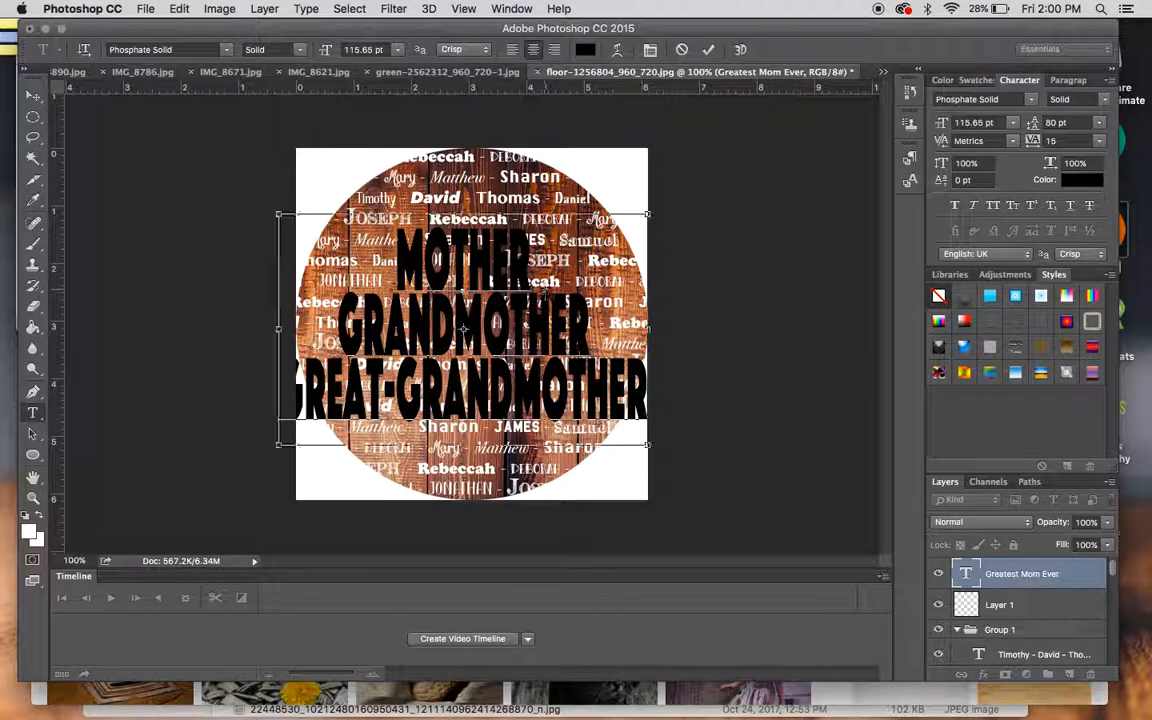
Step: Set the font size of all three lines to 80 pt and move the text block slightly up and right
key(super+a)
click(963, 123)
text(80)
key(Return)
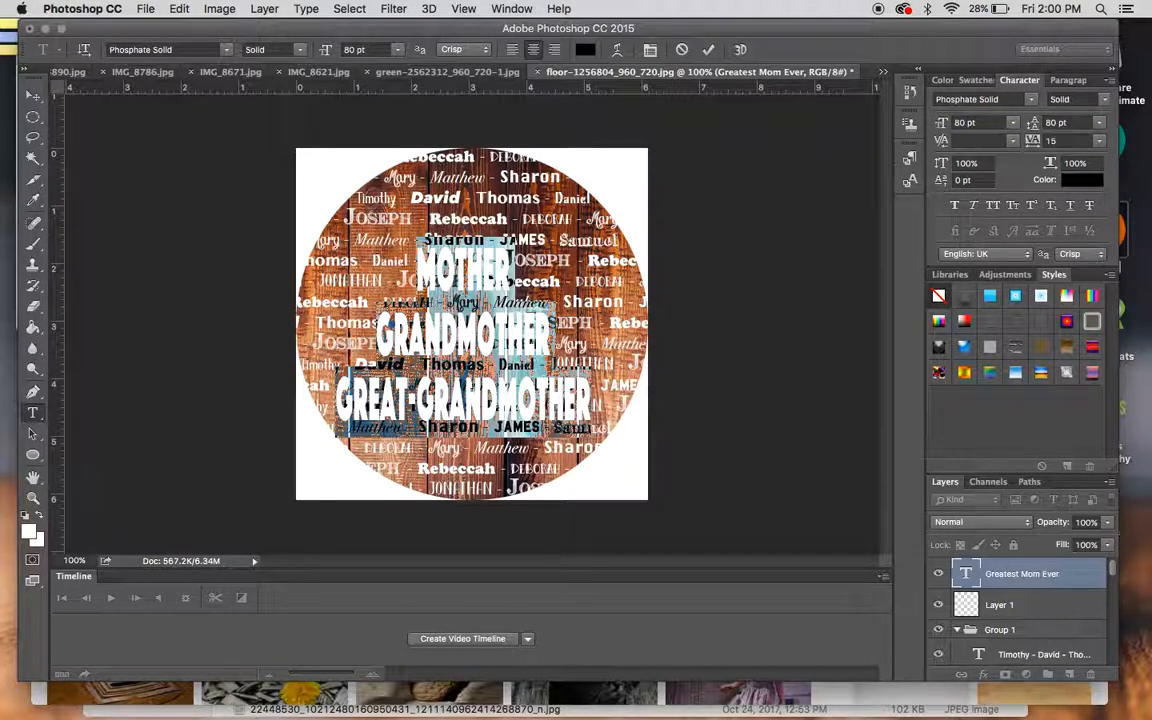
click(444, 406)
mouse_move(456, 214)
mouse_down()
mouse_move(460, 190)
mouse_move(469, 200)
mouse_up()
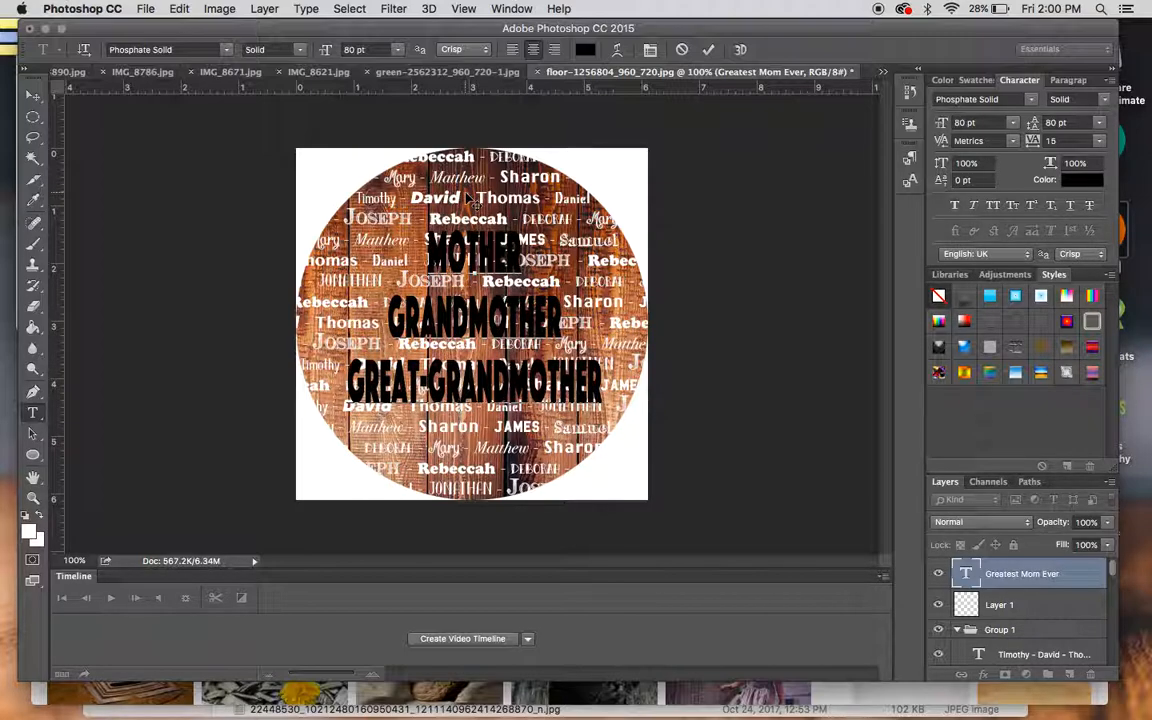
Step: Warp the three-line text with a slight horizontal Bulge and centre it in the circle
click(617, 49)
click(907, 170)
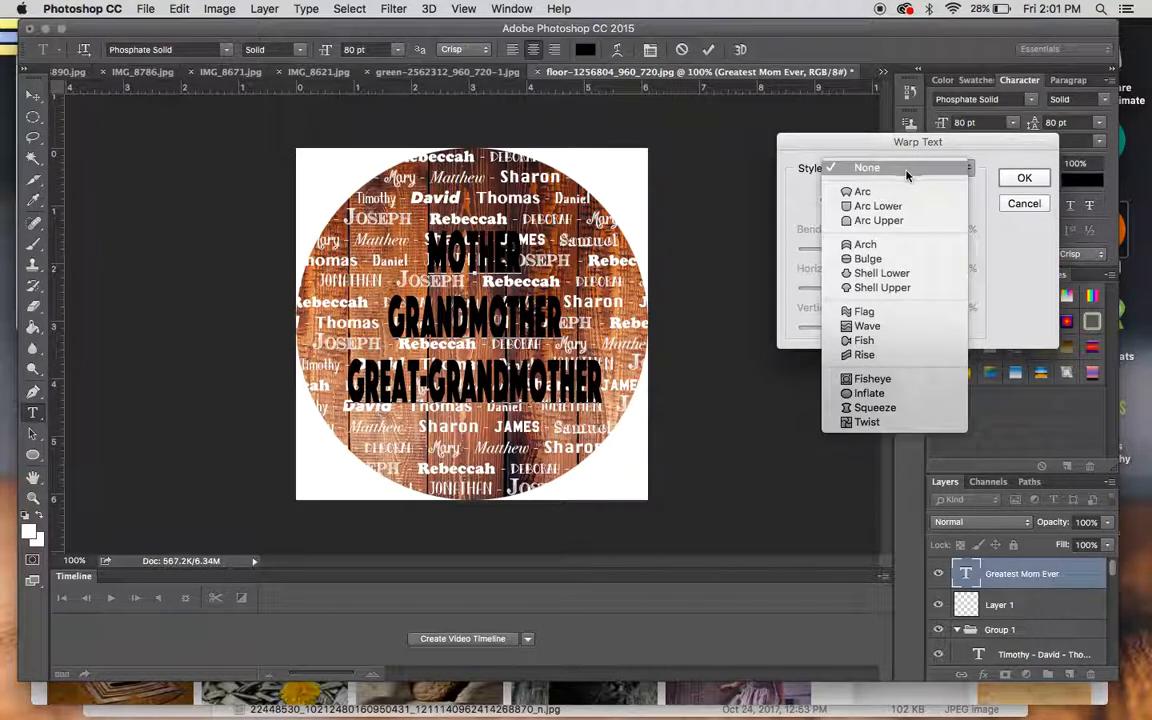
click(884, 258)
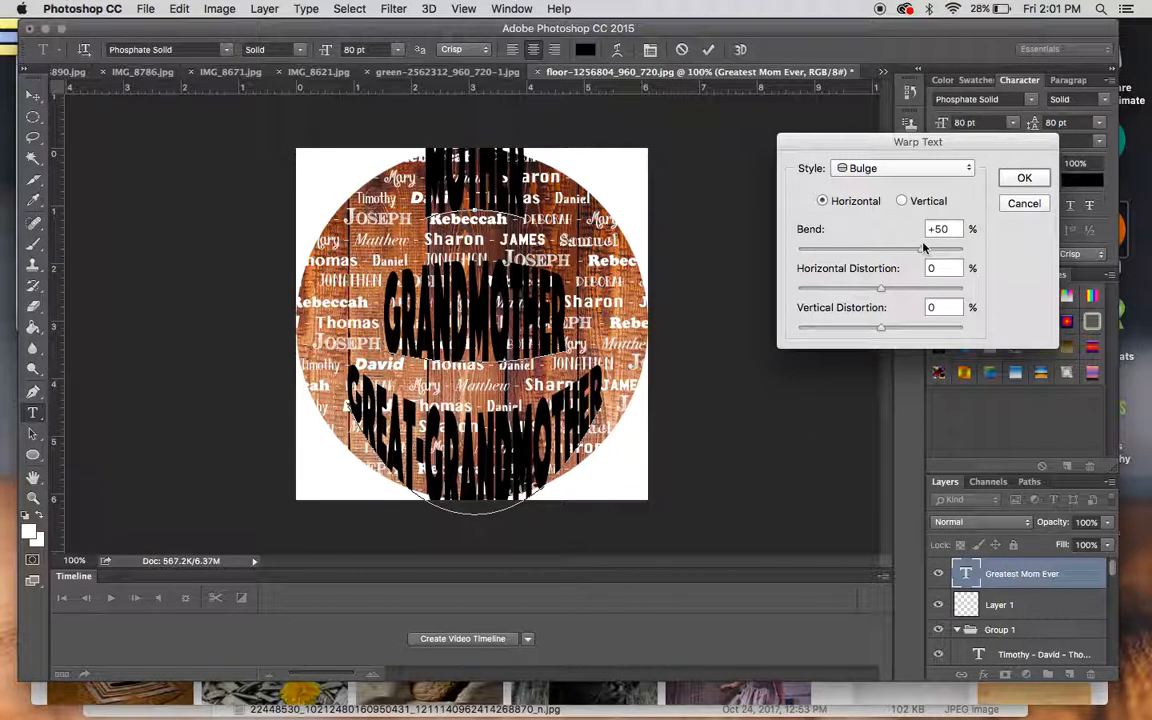
drag(903, 251, 895, 252)
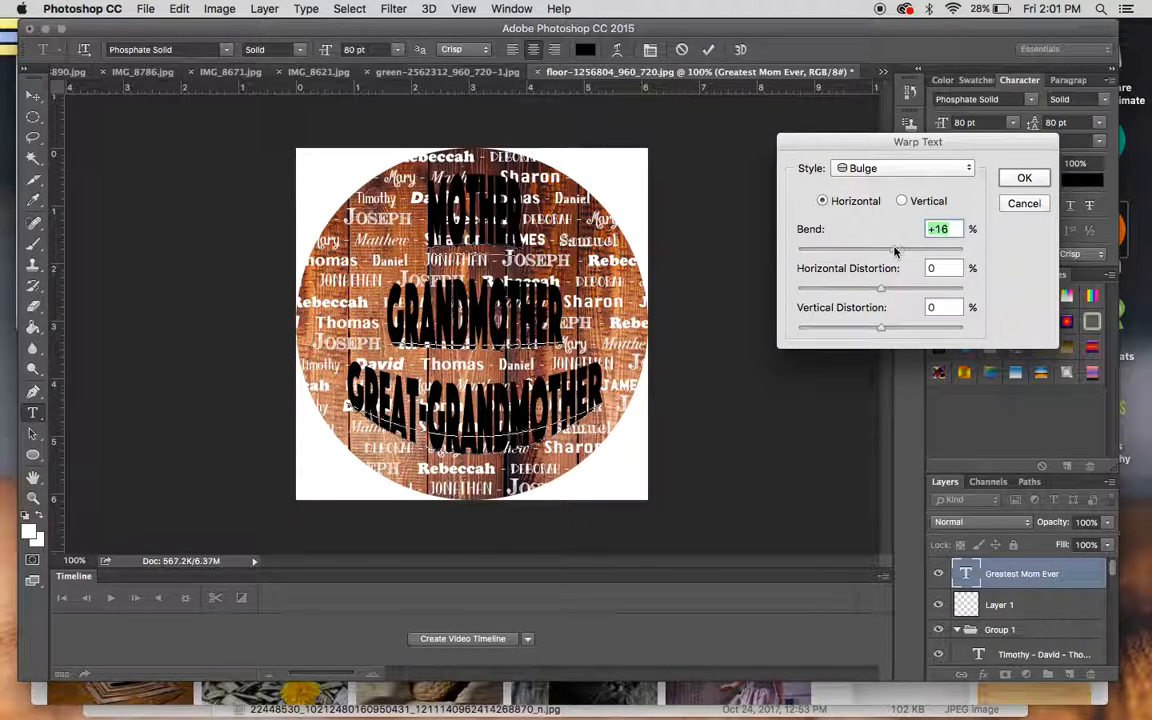
click(1014, 185)
click(33, 96)
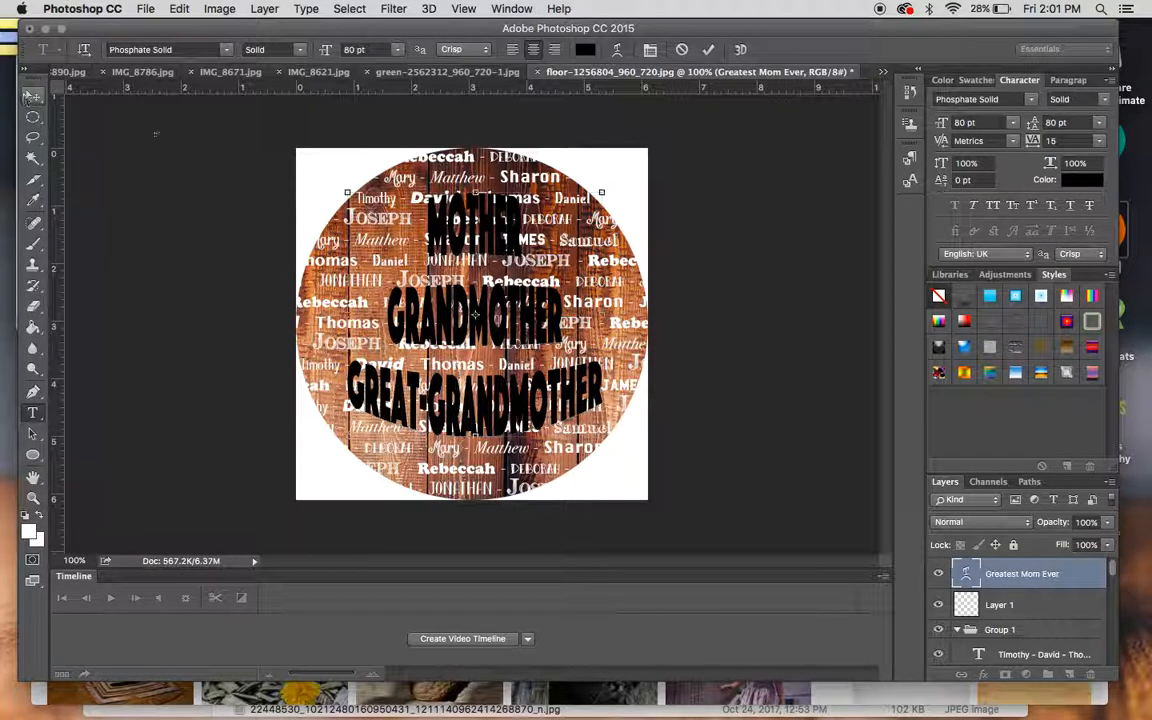
drag(525, 317, 515, 318)
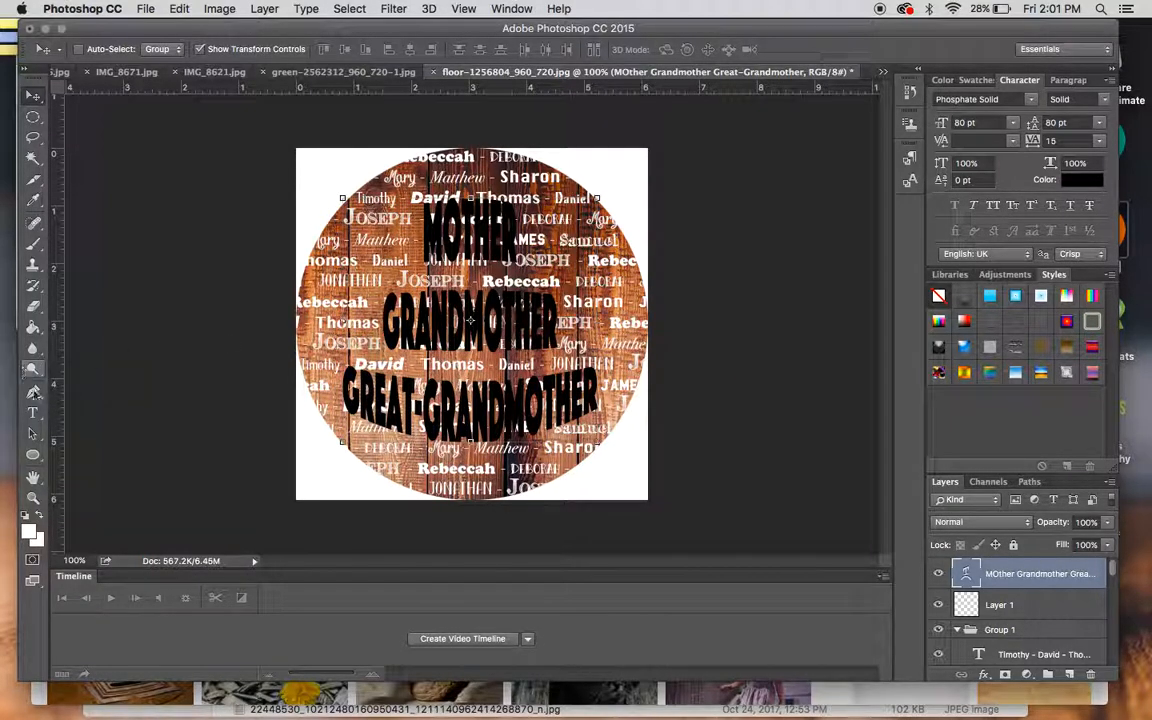
Step: Select all of the warped text and change its color to blue 4861a1
click(33, 412)
click(468, 363)
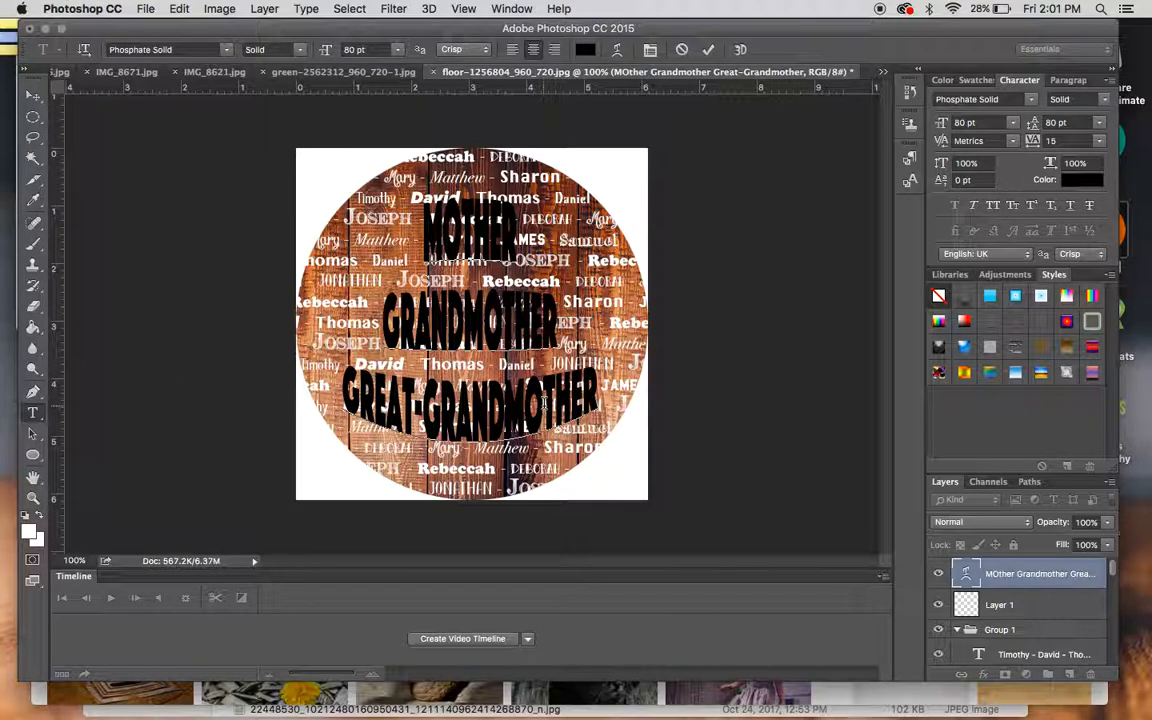
key(super+a)
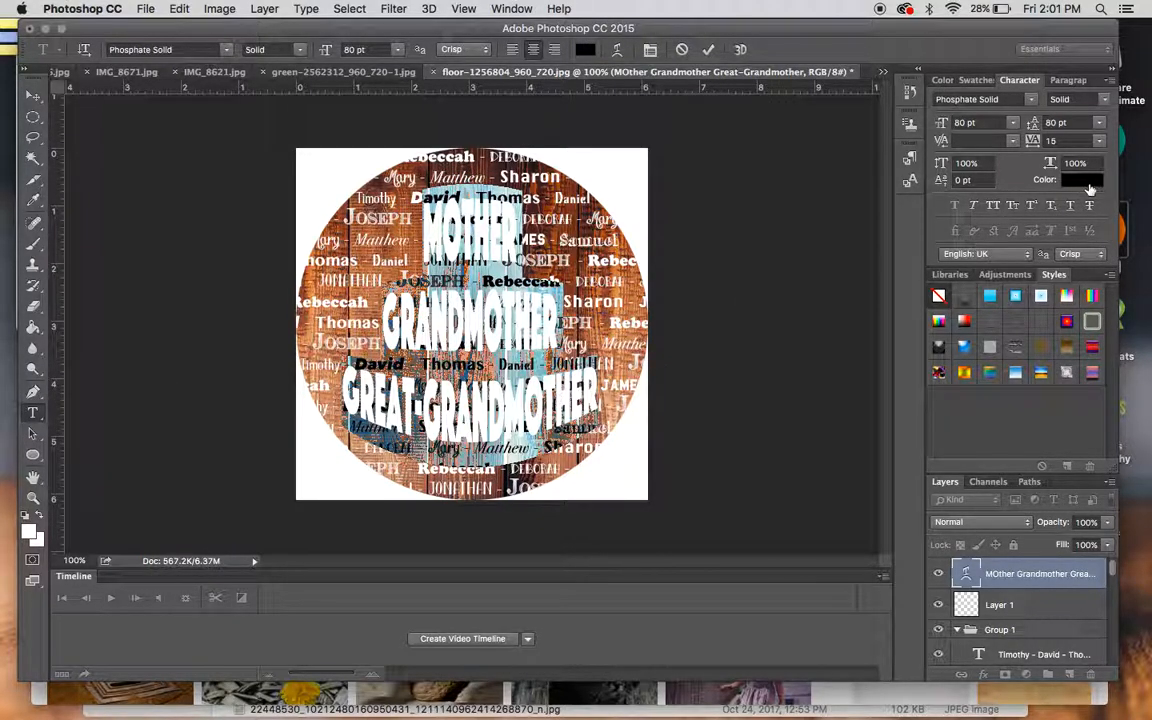
click(1084, 181)
drag(886, 188, 886, 168)
click(848, 175)
mouse_move(850, 235)
mouse_down()
mouse_move(792, 246)
mouse_move(761, 216)
mouse_up()
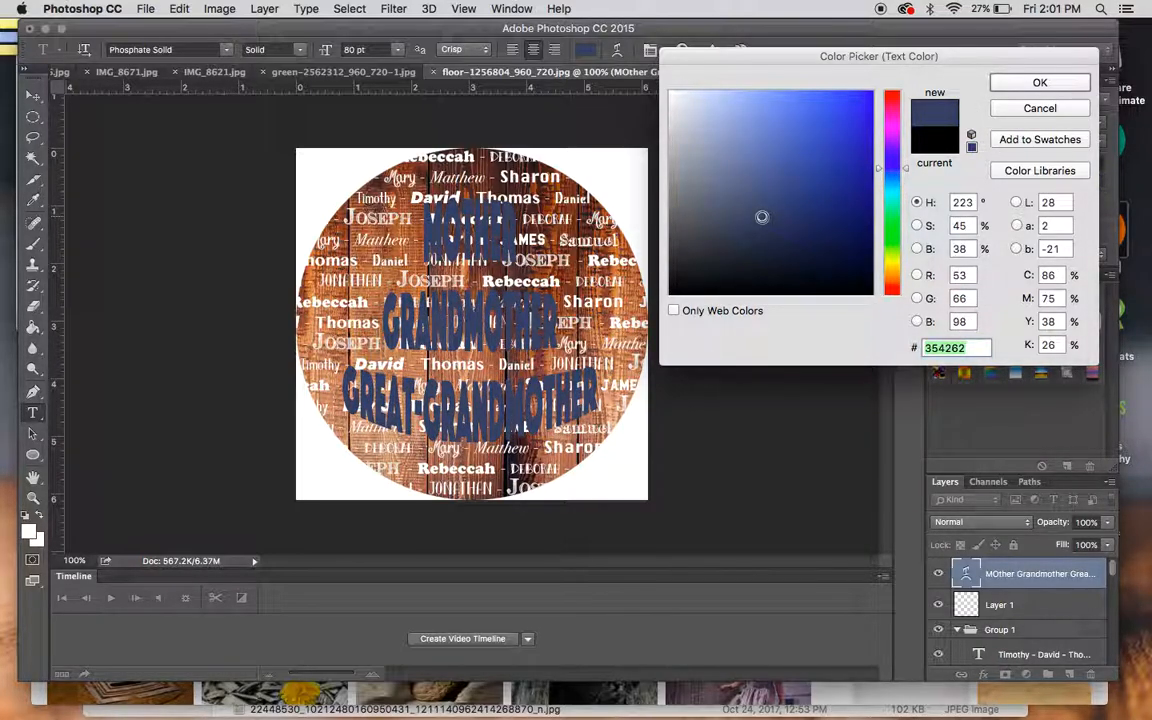
click(782, 166)
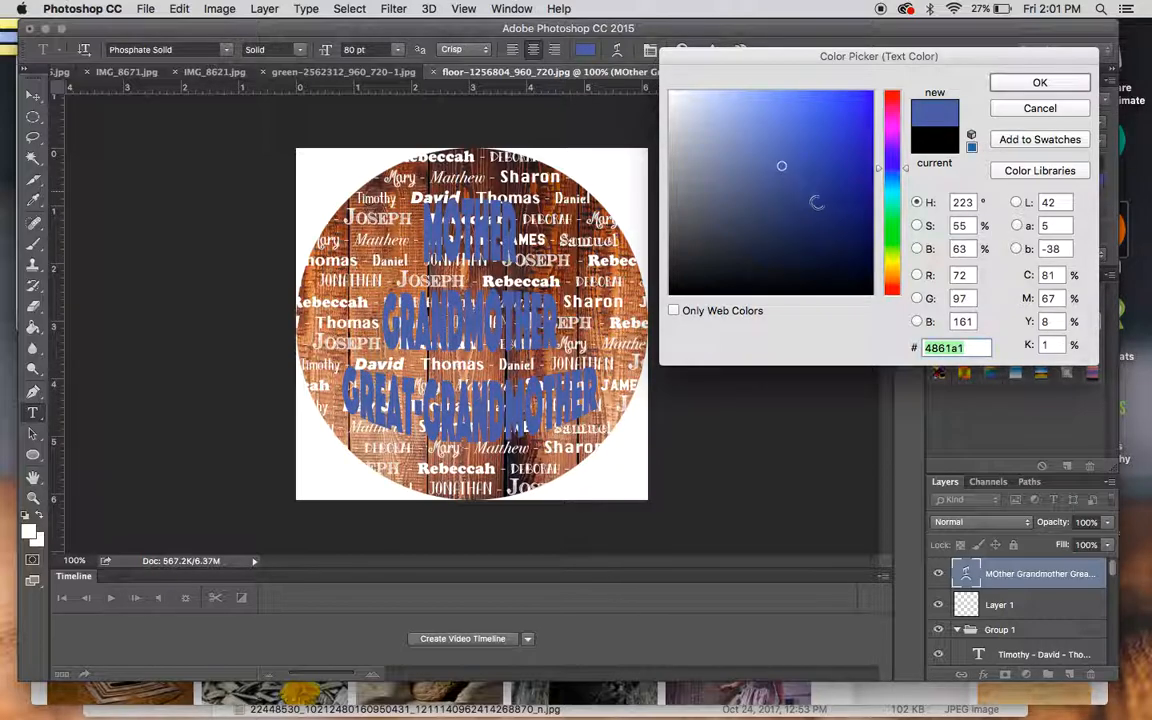
click(1024, 87)
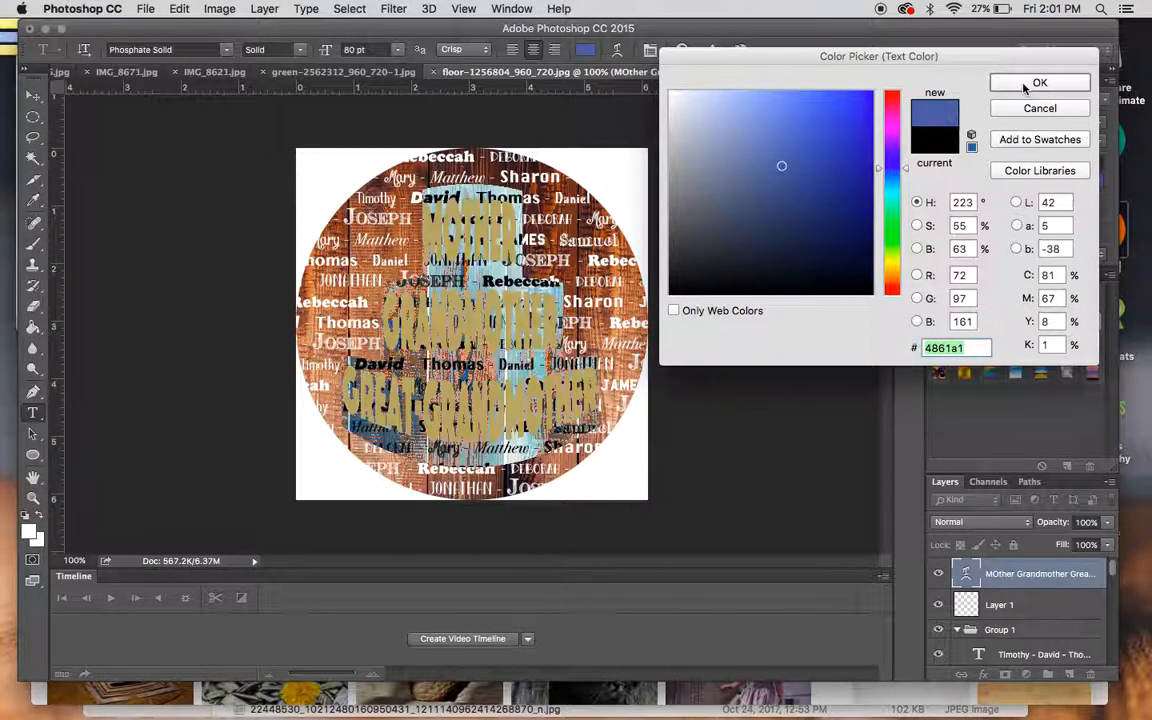
Step: Lower the opacity of Group 1, which holds the background names, to 71%
click(1024, 630)
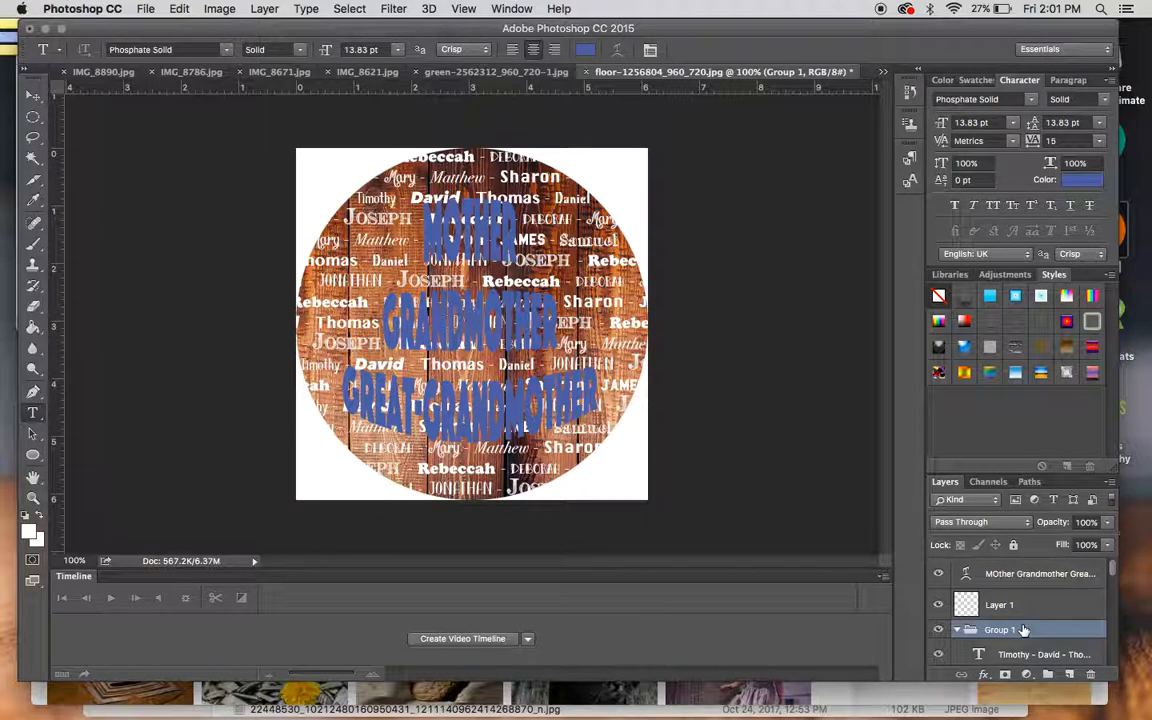
click(1108, 522)
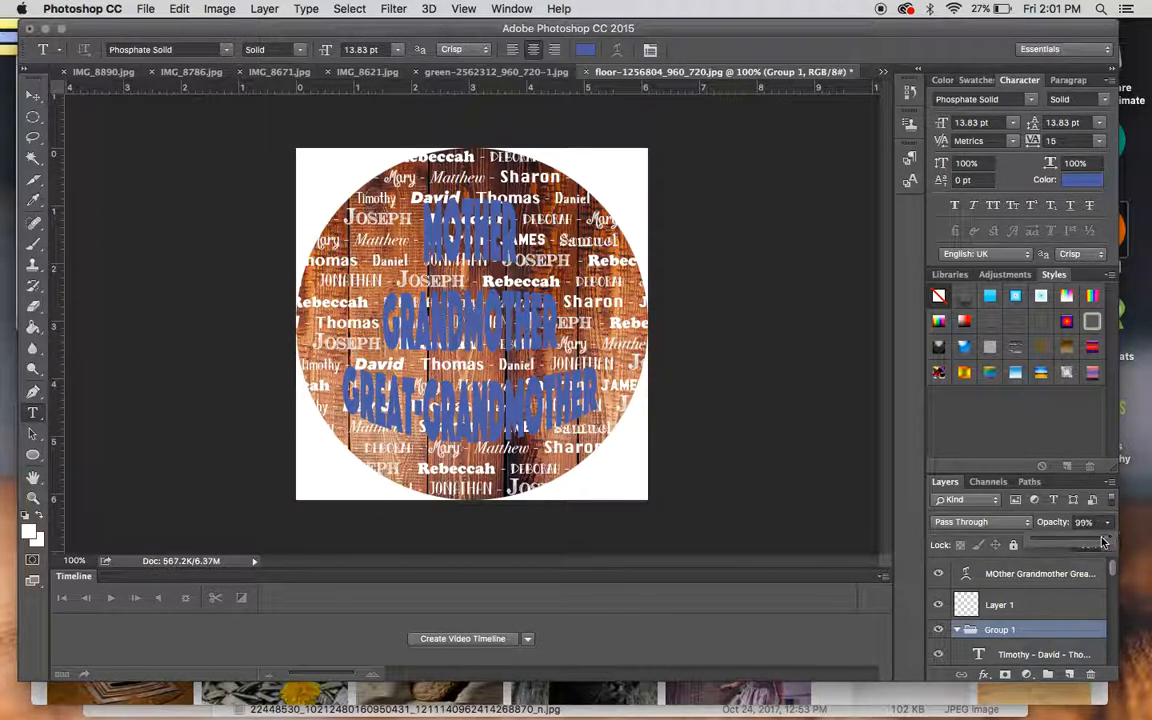
drag(1090, 543, 1088, 545)
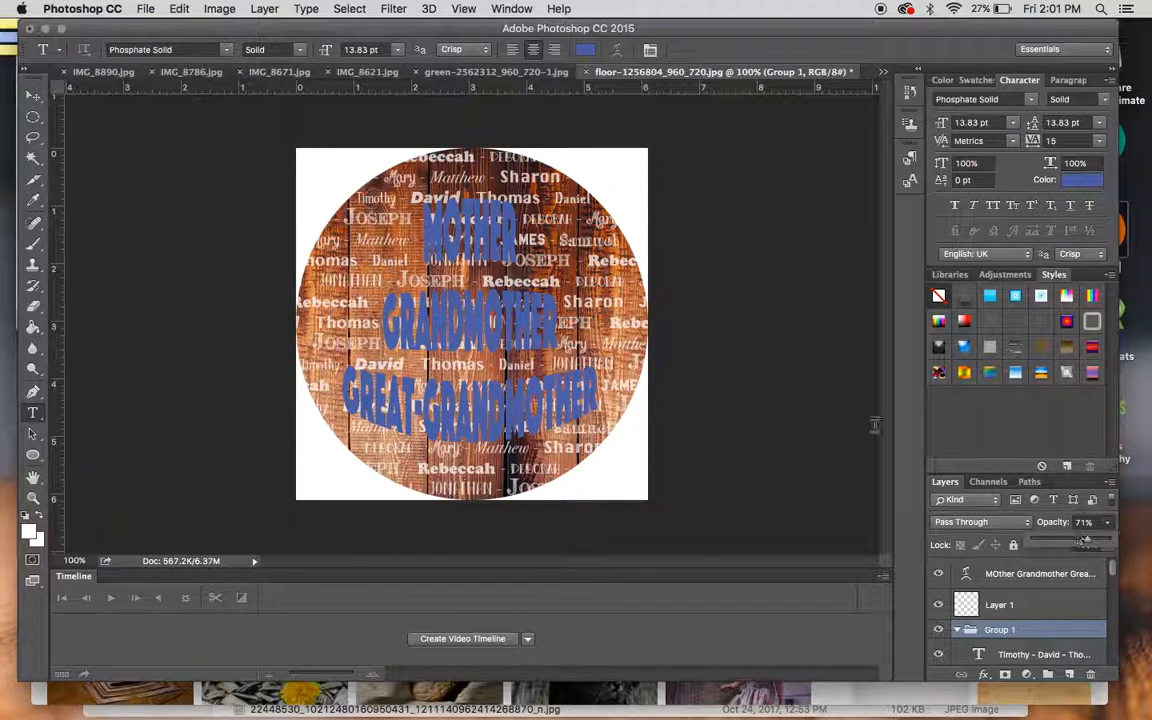
Step: Try blue, navy, purple and green colors on the whole warped three-line text, including 1a46b4, 051d5b, 5039a6, 3c9636 and 363f96
click(1027, 574)
click(495, 384)
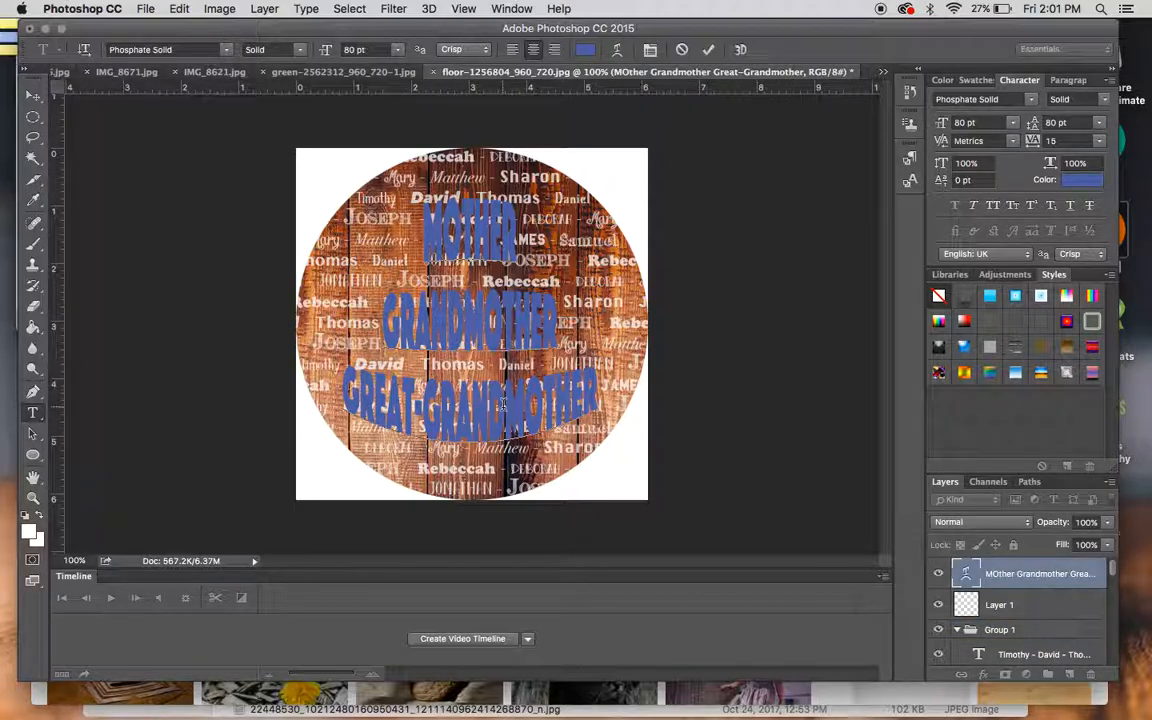
key(super+a)
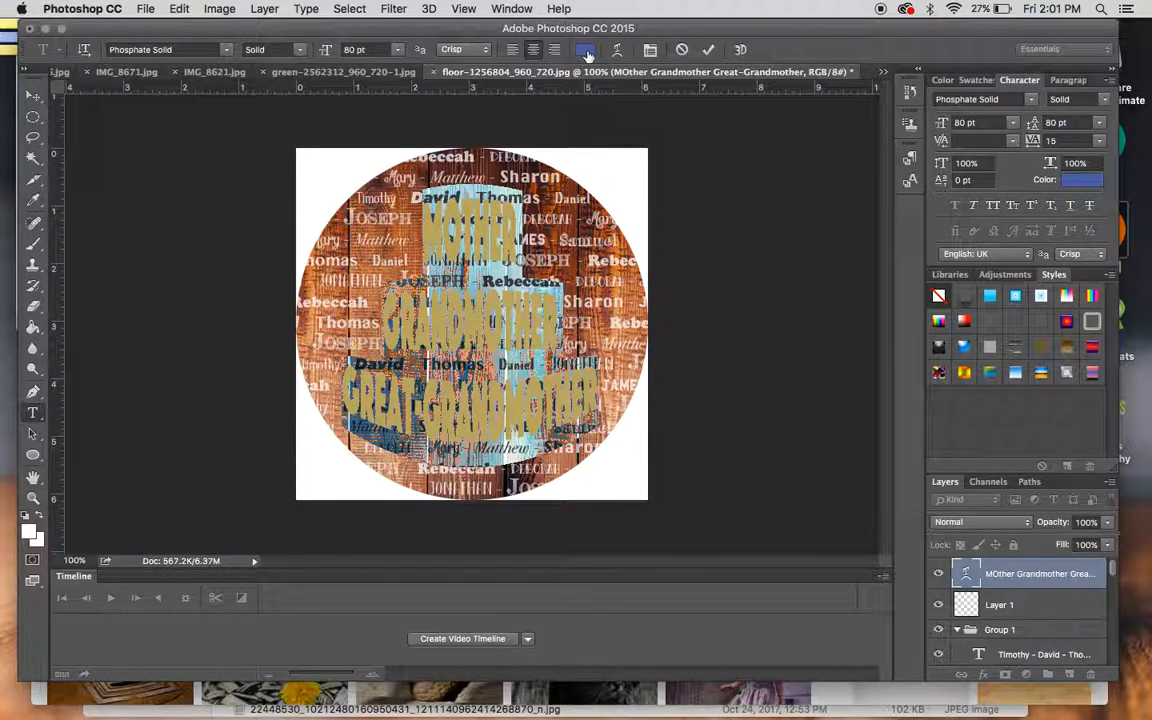
click(585, 49)
click(834, 184)
click(843, 152)
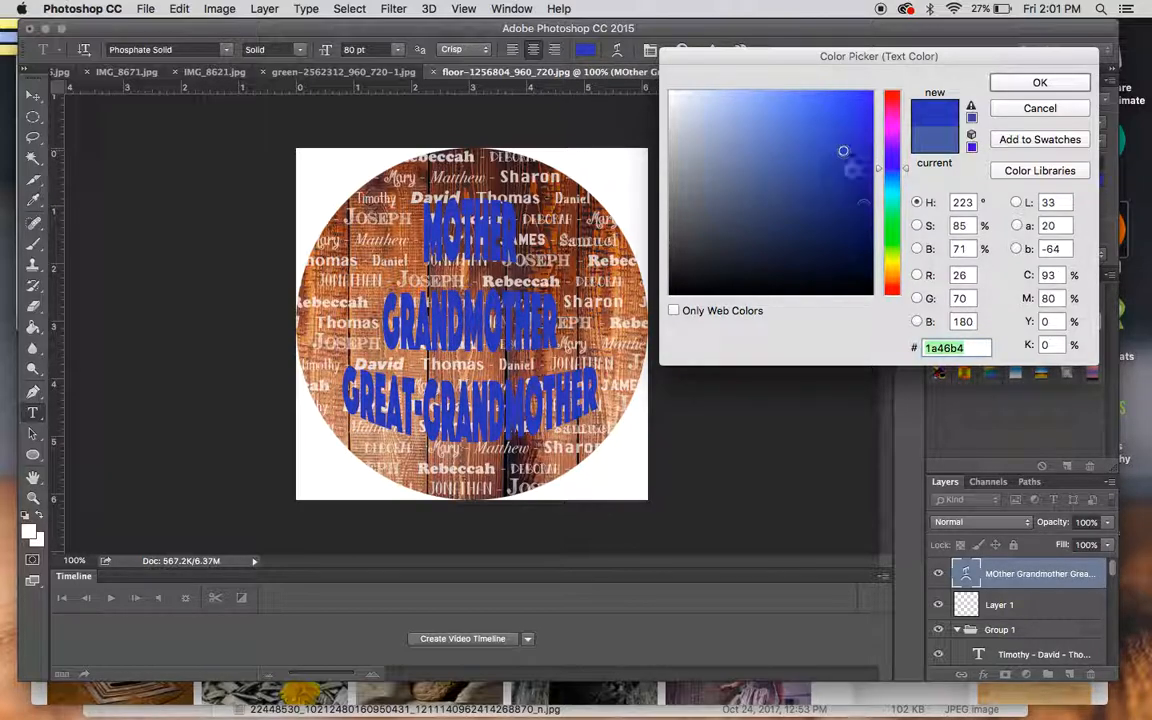
click(863, 222)
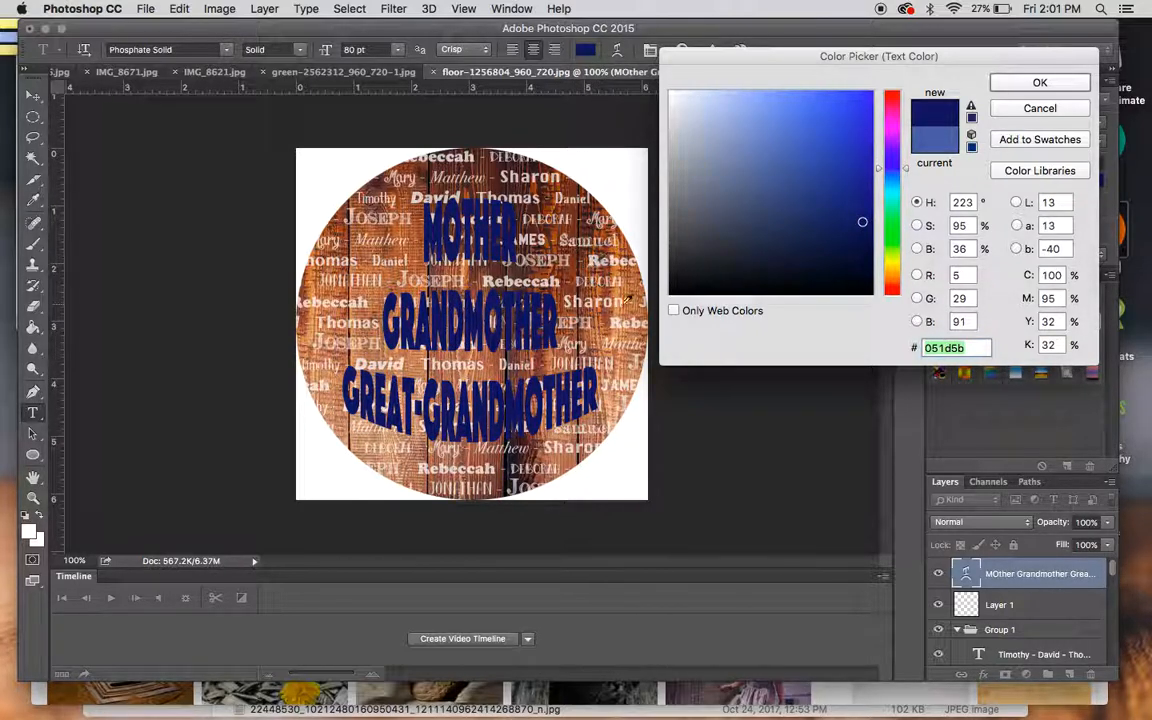
click(811, 217)
click(804, 162)
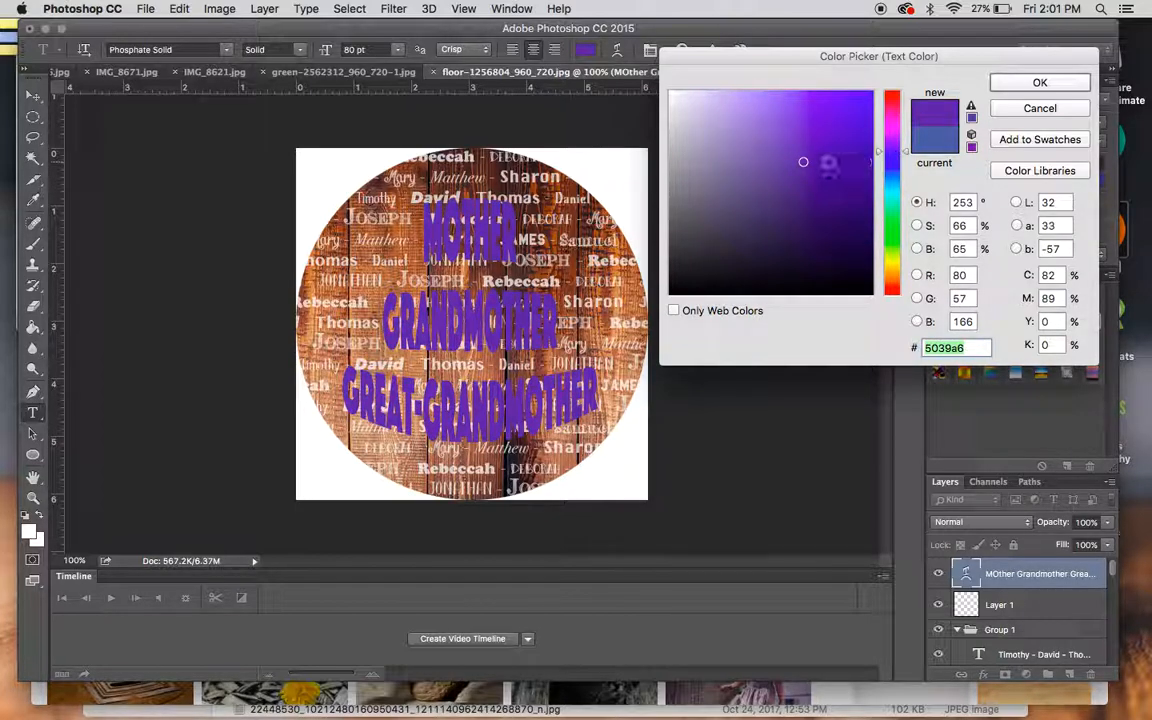
click(827, 162)
click(893, 231)
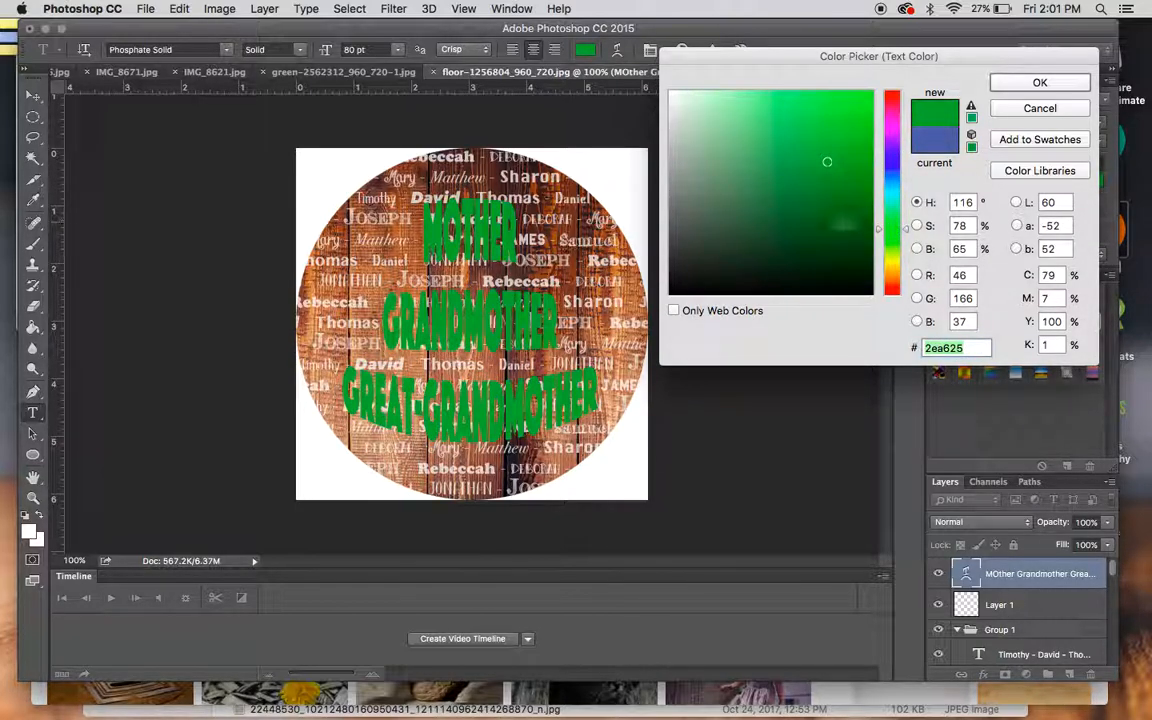
click(824, 225)
click(800, 175)
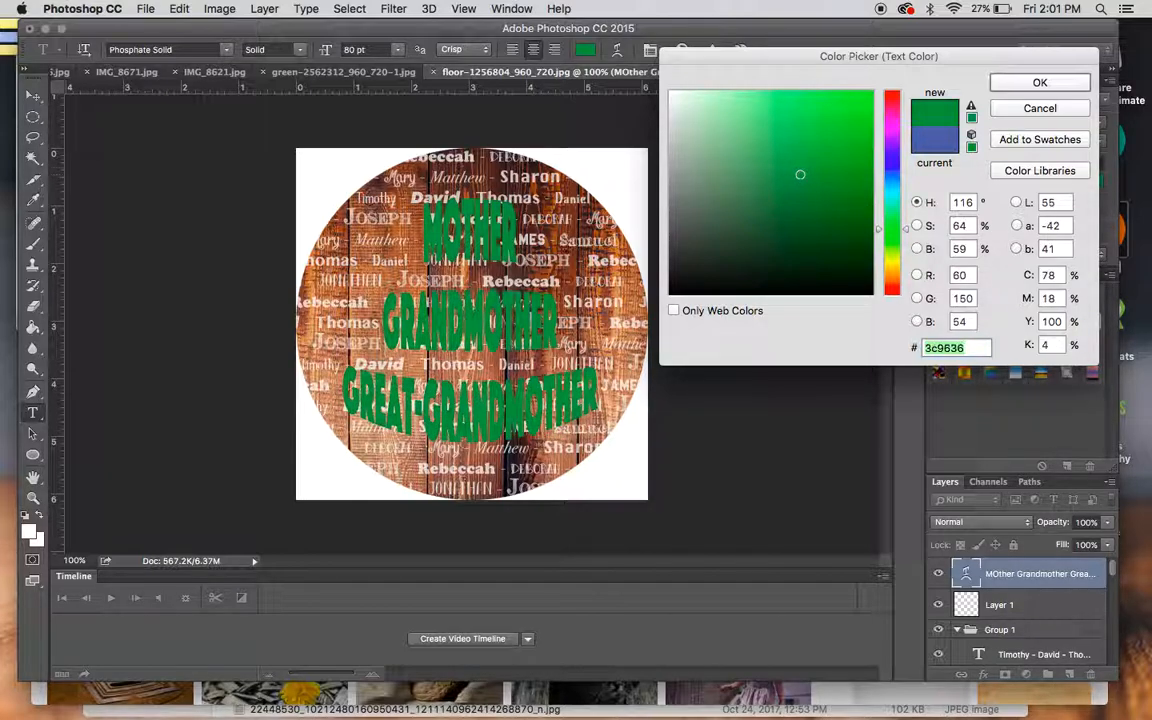
click(891, 162)
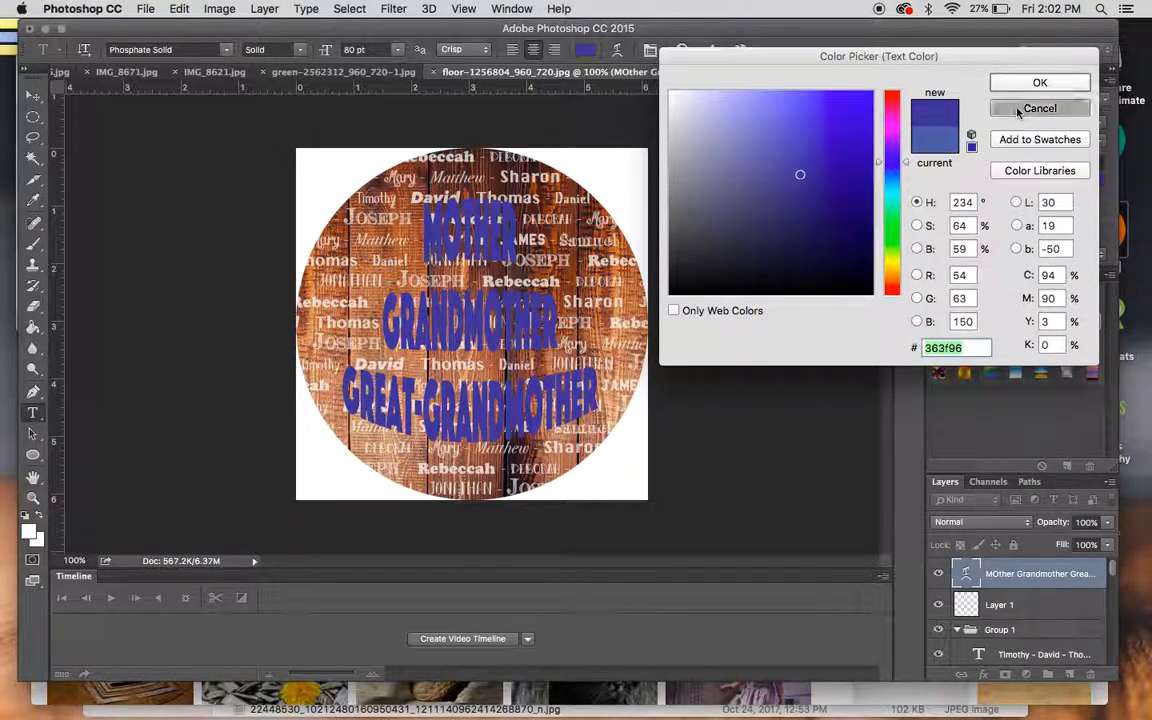
click(1018, 110)
Step: Delete all the wording of the warped "Mother Grandmother Great-Grandmother" text, leaving its text layer empty
drag(607, 393, 302, 190)
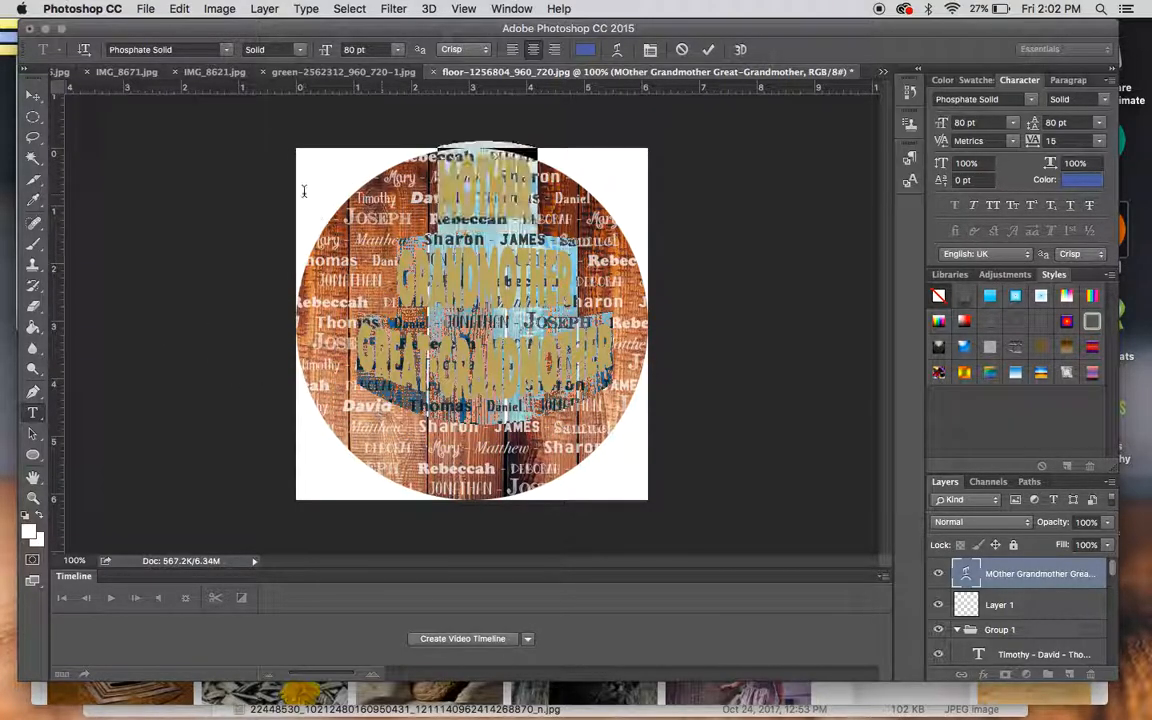
key(BackSpace)
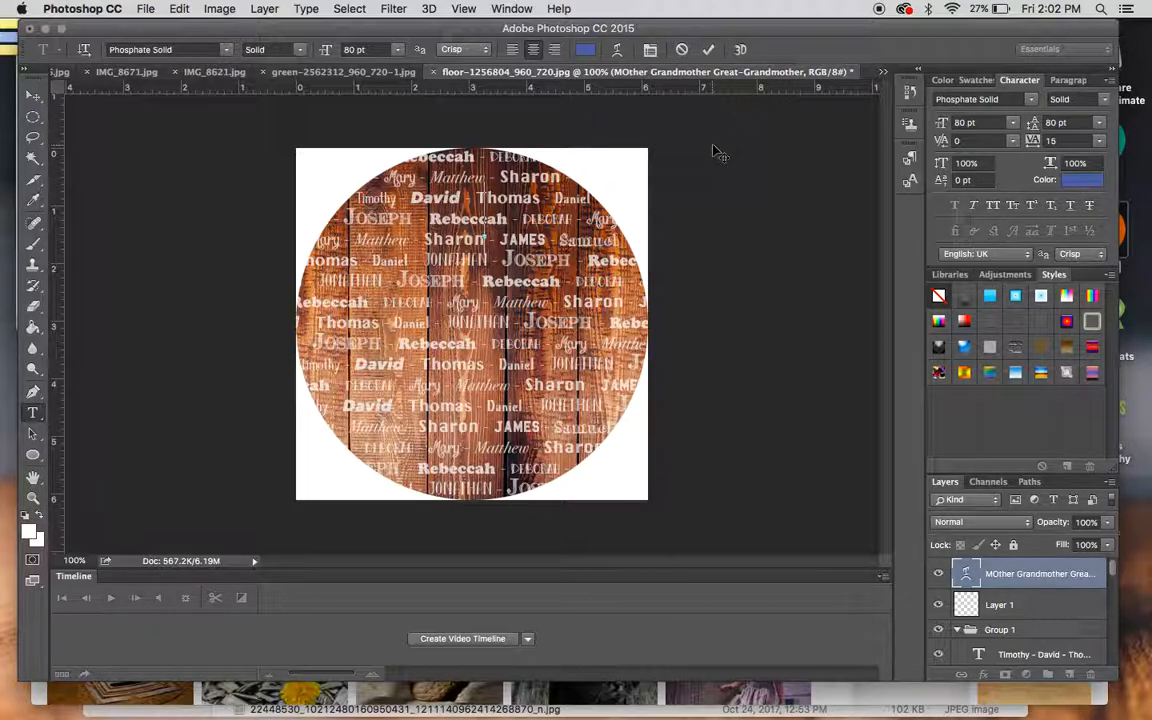
click(709, 52)
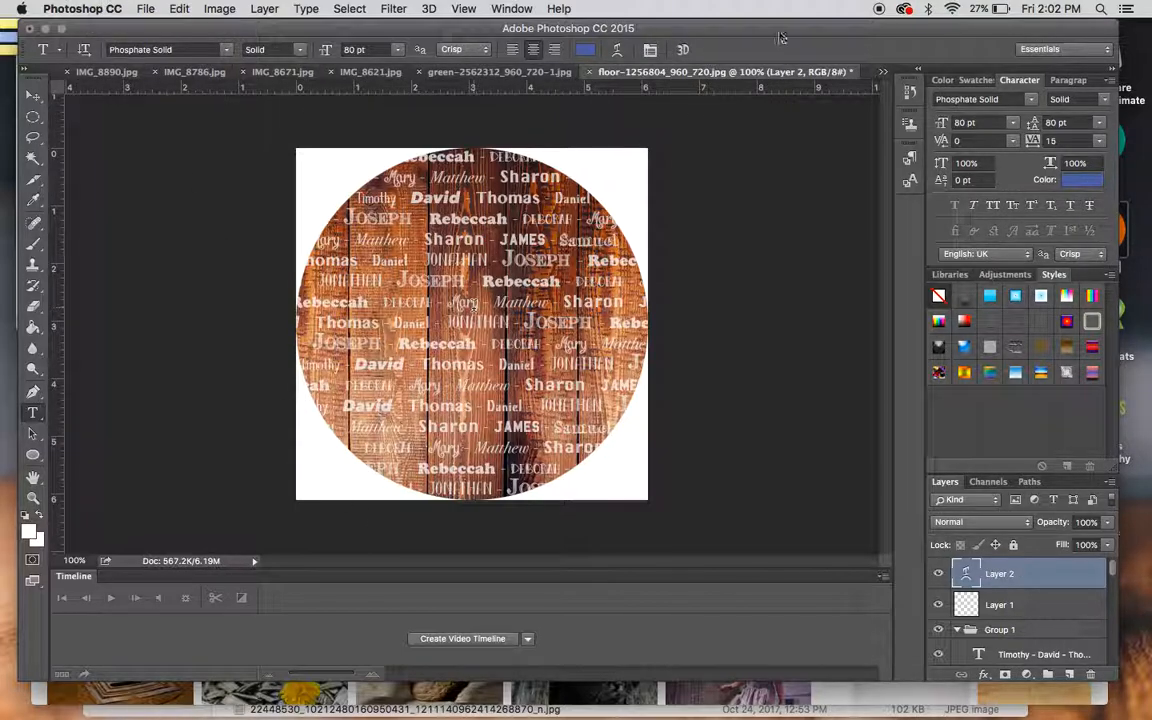